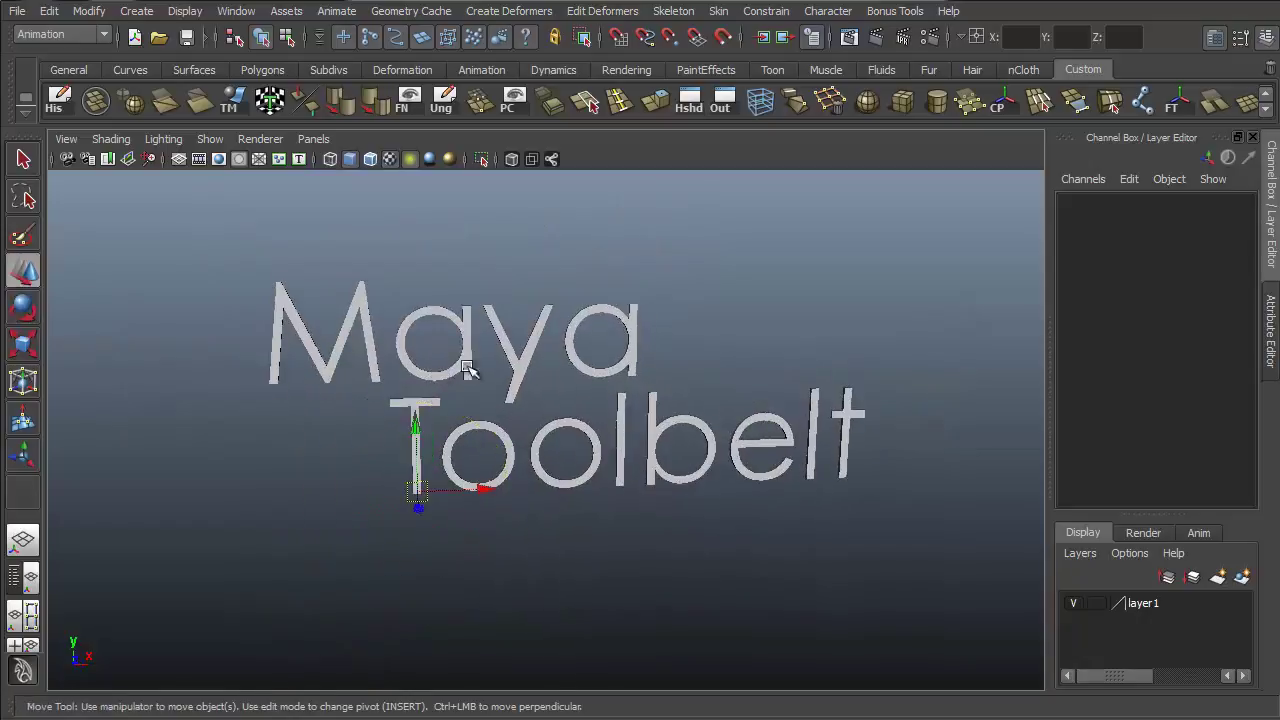
# Reposition the pivot point of the Maya Toolbelt title text from the T onto the letter M
pyautogui.keyDown('alt'); pyautogui.moveTo(466, 366); pyautogui.dragTo(500, 449, button='middle'); pyautogui.keyUp('alt')
pyautogui.press('Insert')
pyautogui.moveTo(400, 551); pyautogui.dragTo(305, 372)
pyautogui.press('Insert')
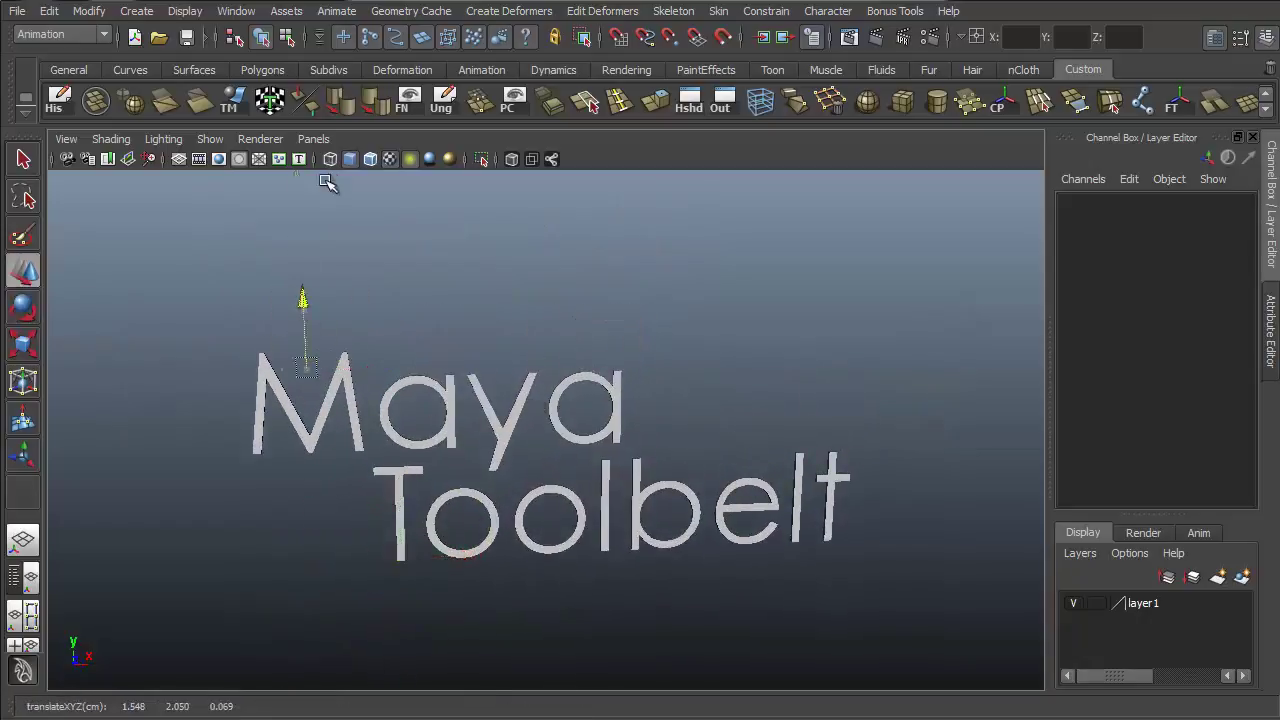
pyautogui.press('q')
pyautogui.keyDown('alt'); pyautogui.moveTo(683, 477); pyautogui.dragTo(800, 470, button='right'); pyautogui.keyUp('alt')
pyautogui.keyDown('alt'); pyautogui.moveTo(800, 470); pyautogui.dragTo(849, 415); pyautogui.keyUp('alt')
pyautogui.keyDown('alt'); pyautogui.moveTo(849, 415); pyautogui.dragTo(834, 367, button='middle'); pyautogui.keyUp('alt')
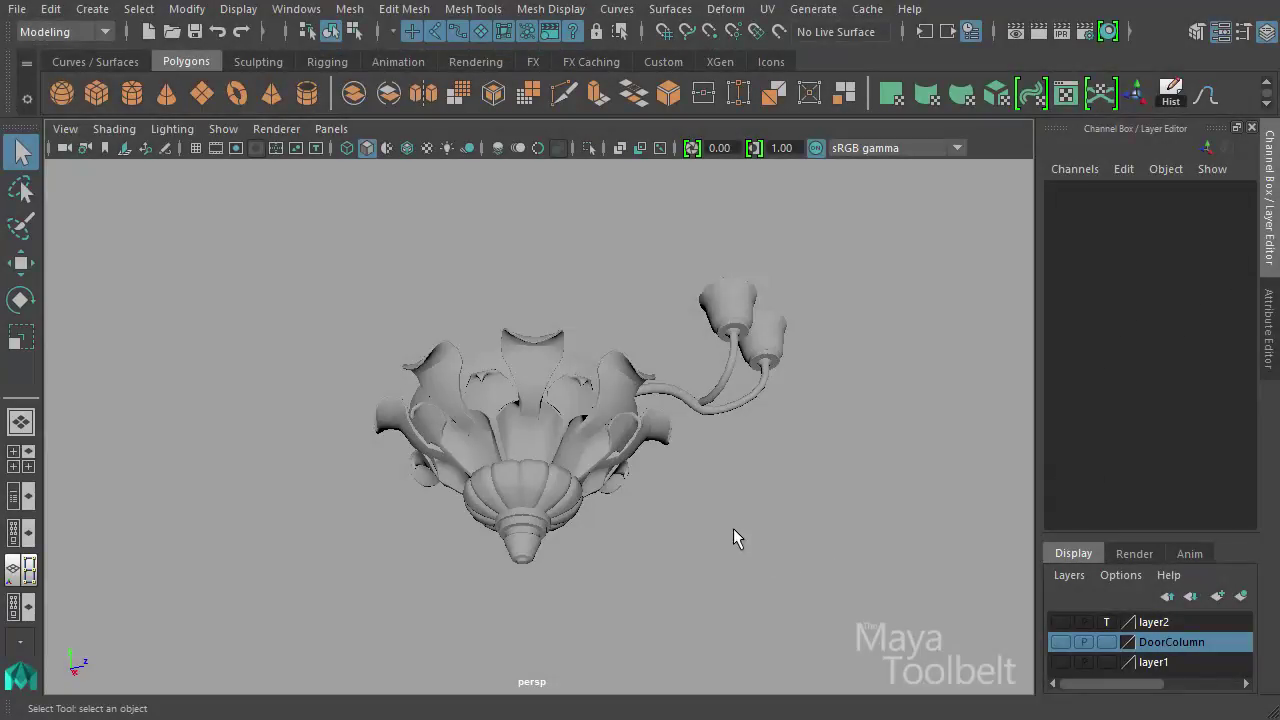
# Apply a lattice deformer to the leafy bowl of the chandelier
pyautogui.keyDown('alt'); pyautogui.moveTo(733, 530); pyautogui.dragTo(680, 515); pyautogui.keyUp('alt')
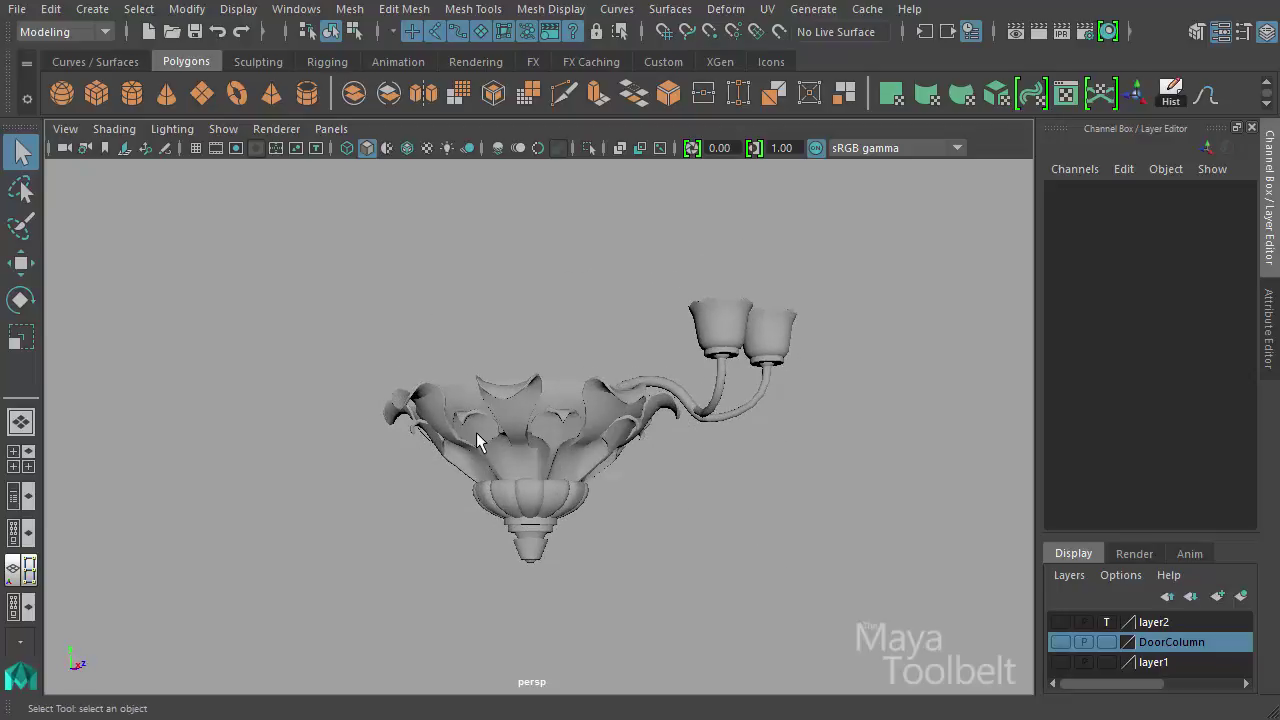
pyautogui.click(443, 435)
pyautogui.keyDown('alt'); pyautogui.moveTo(487, 412); pyautogui.dragTo(652, 418); pyautogui.keyUp('alt')
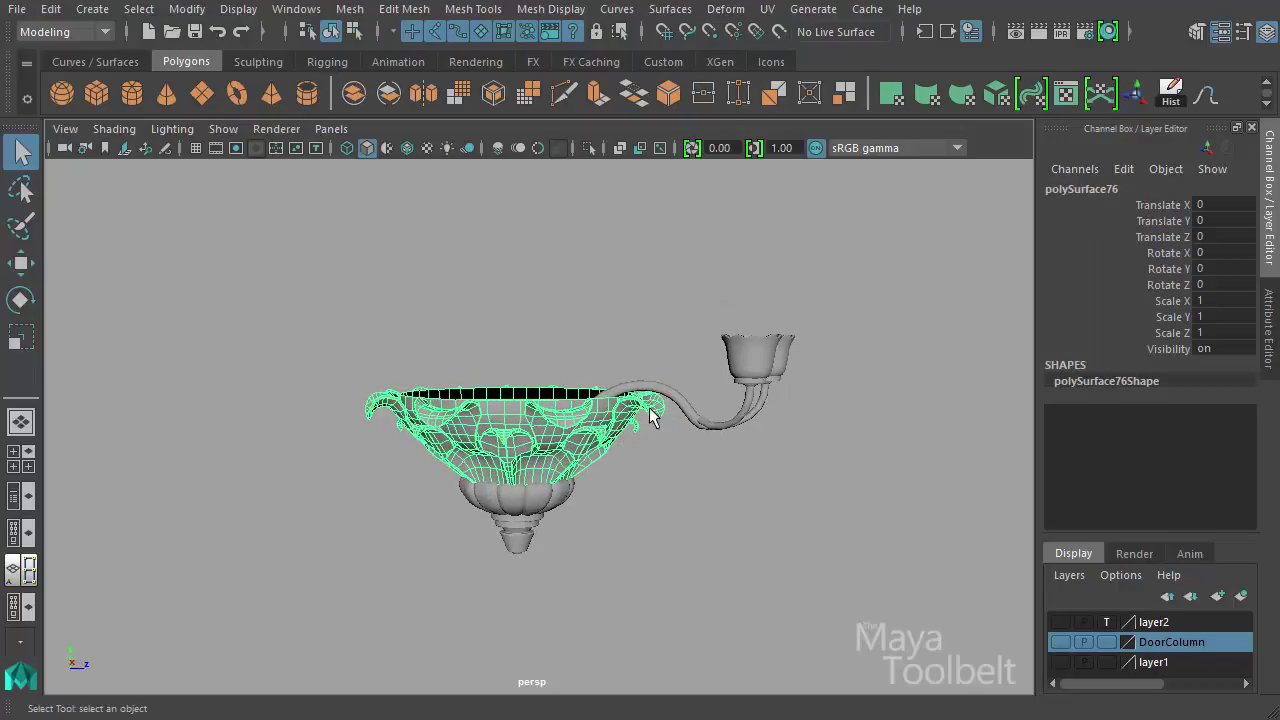
pyautogui.keyDown('alt'); pyautogui.moveTo(545, 418); pyautogui.dragTo(690, 410); pyautogui.keyUp('alt')
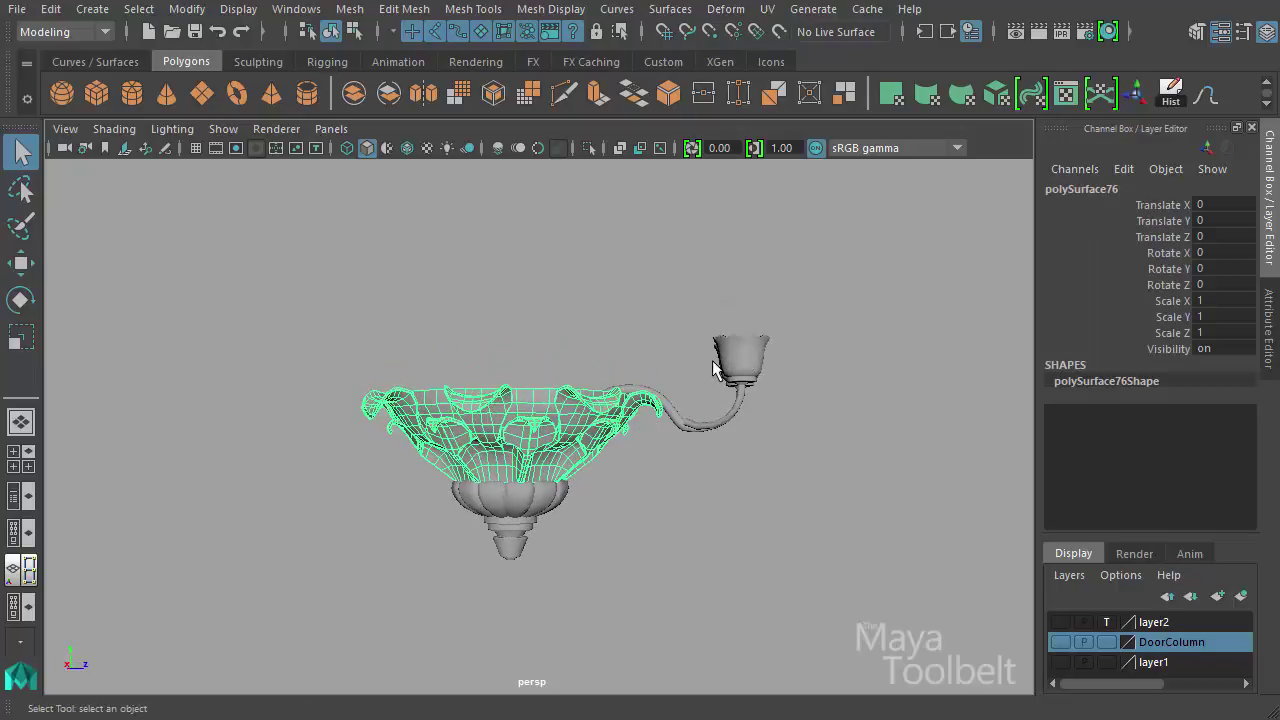
pyautogui.click(722, 12)
pyautogui.click(760, 120)
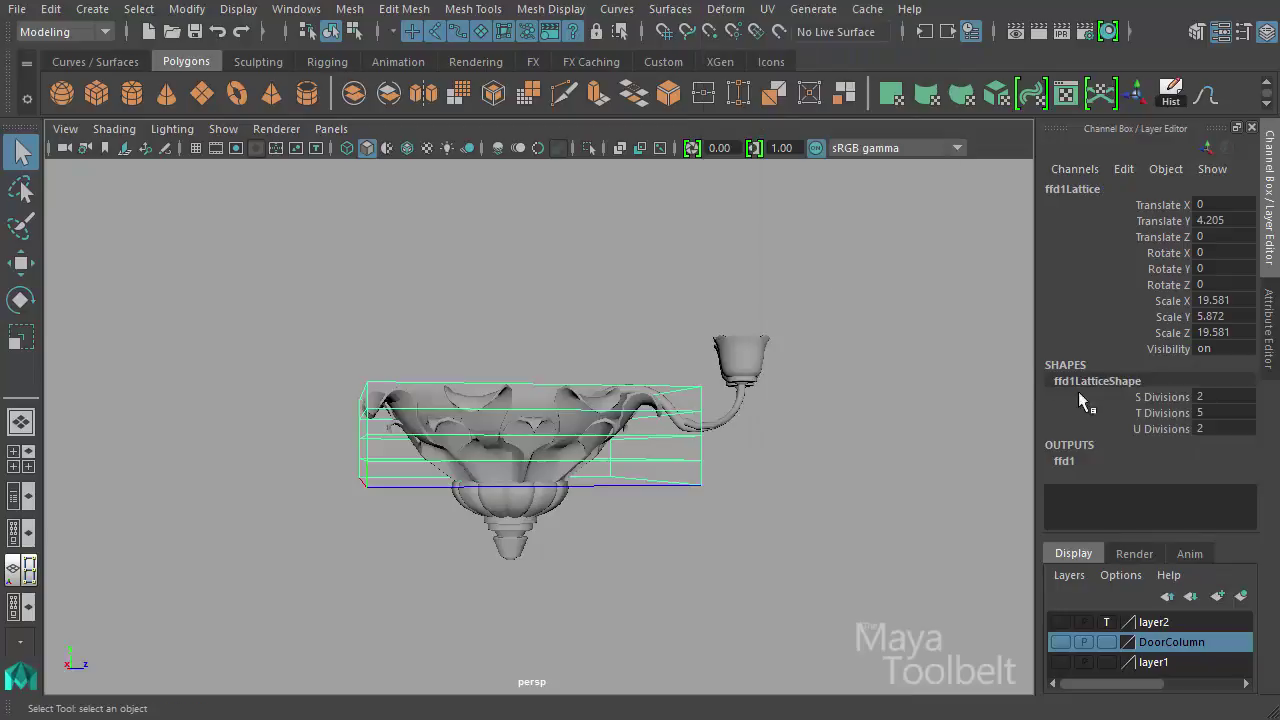
# Set the lattice's T divisions to 3 and switch to editing its lattice points
pyautogui.click(1134, 414)
pyautogui.moveTo(840, 493); pyautogui.dragTo(834, 514, button='middle')
pyautogui.keyDown('alt'); pyautogui.moveTo(834, 514); pyautogui.dragTo(790, 482); pyautogui.keyUp('alt')
pyautogui.rightClick(788, 480)
pyautogui.click(787, 360)
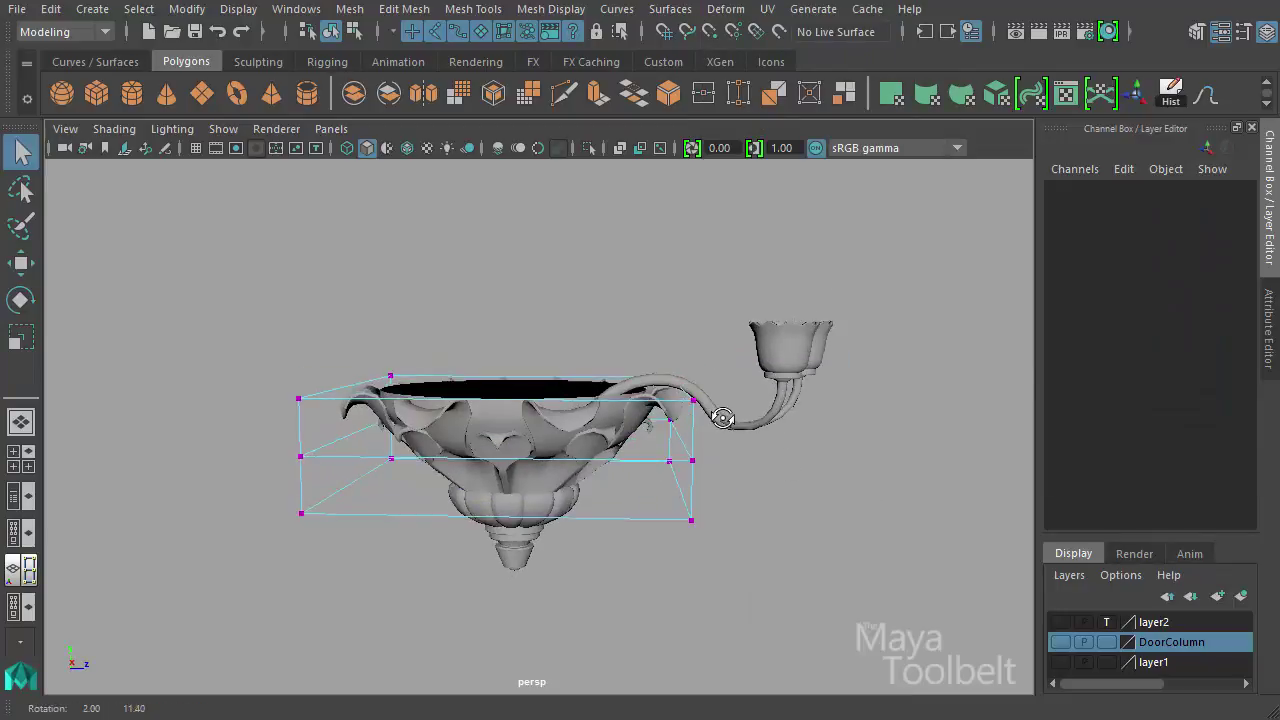
# Scale the lattice's top row of points inward to about 0.854 in X and Z
pyautogui.moveTo(286, 291); pyautogui.dragTo(288, 291)
pyautogui.keyDown('alt'); pyautogui.moveTo(425, 325); pyautogui.dragTo(449, 321); pyautogui.keyUp('alt')
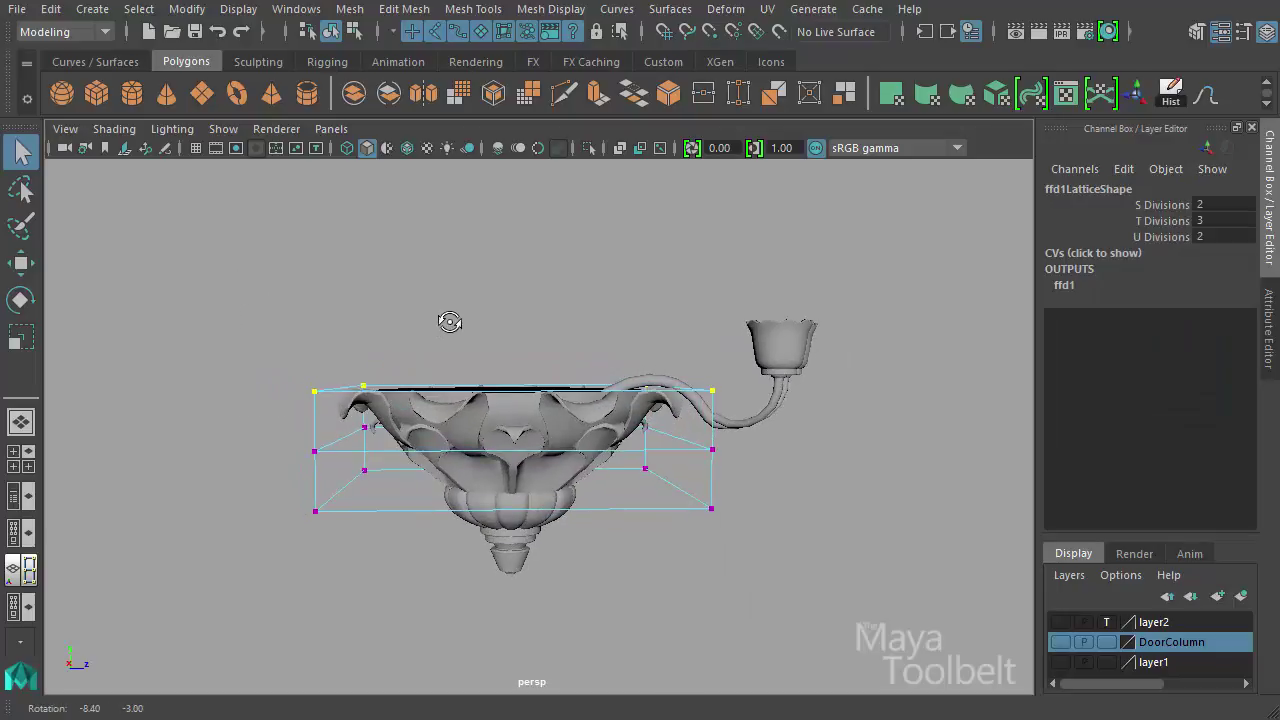
pyautogui.press('r')
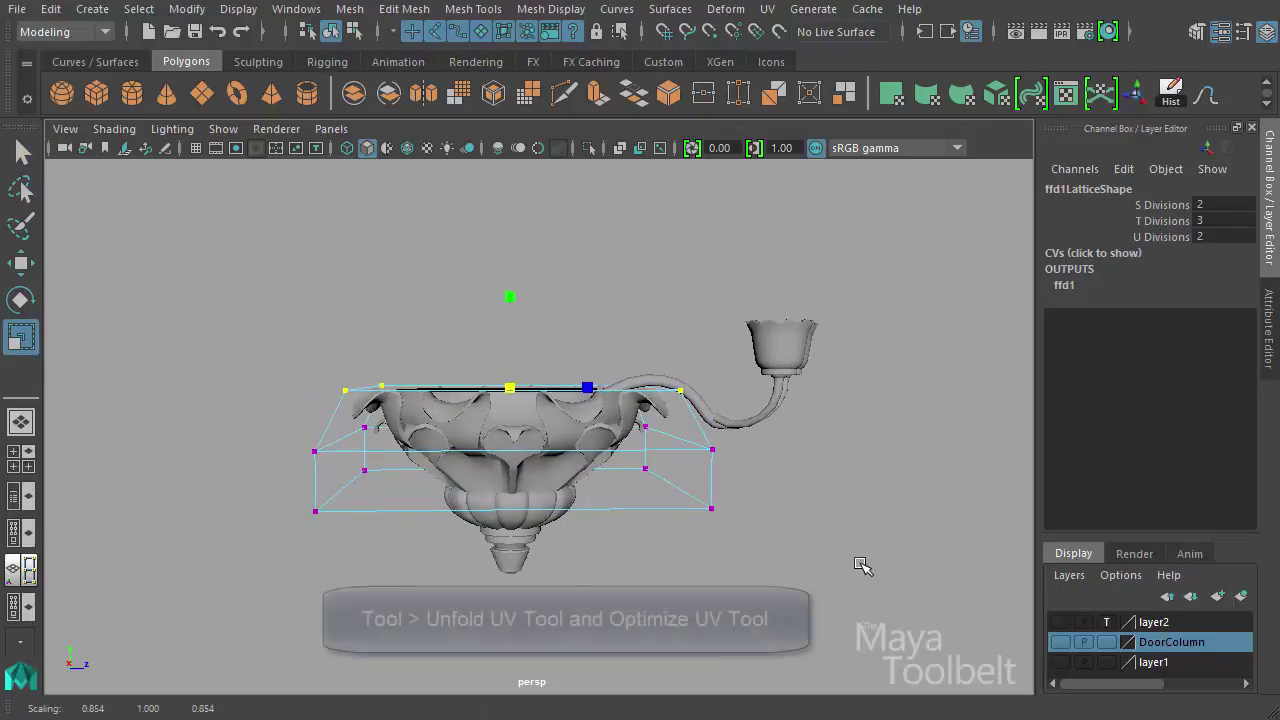
pyautogui.moveTo(860, 563); pyautogui.dragTo(815, 519, button='middle')
pyautogui.keyDown('alt'); pyautogui.moveTo(815, 519); pyautogui.dragTo(809, 514); pyautogui.keyUp('alt')
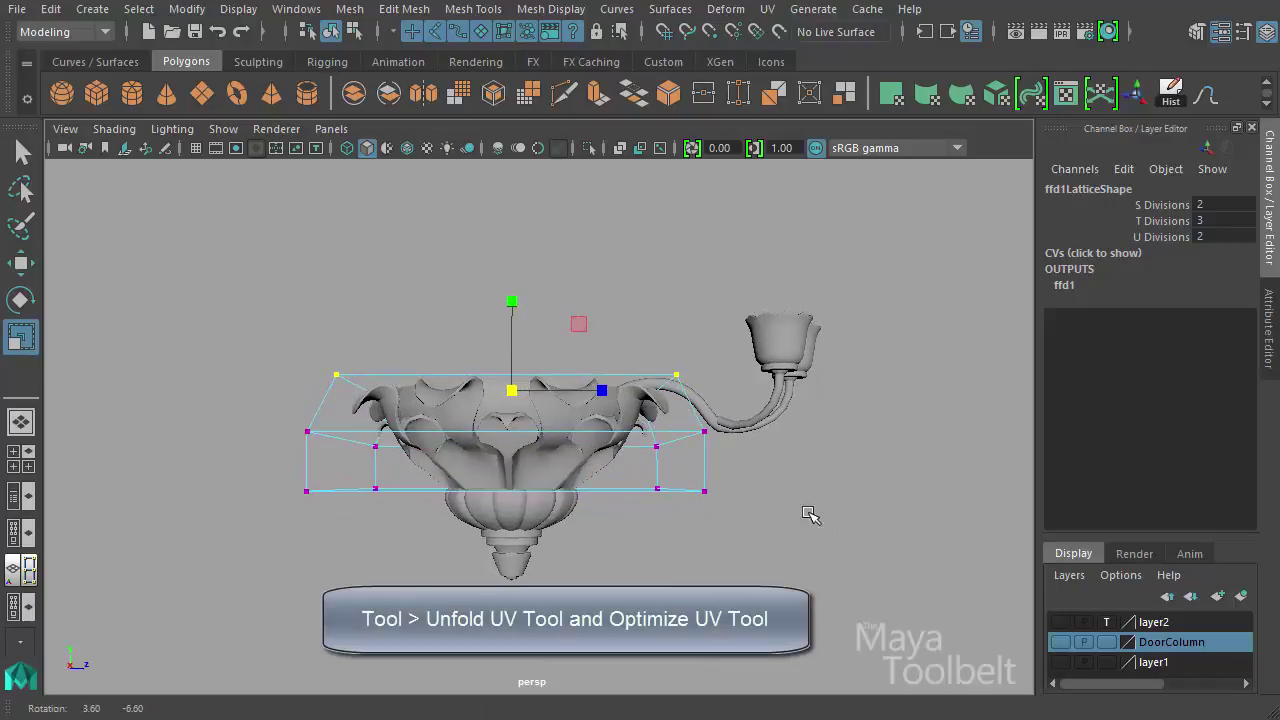
# Move the lattice's middle row of points slightly down to reshape the leafy bowl
pyautogui.moveTo(262, 427); pyautogui.dragTo(260, 421)
pyautogui.keyDown('alt'); pyautogui.moveTo(558, 462); pyautogui.dragTo(586, 461); pyautogui.keyUp('alt')
pyautogui.press('w')
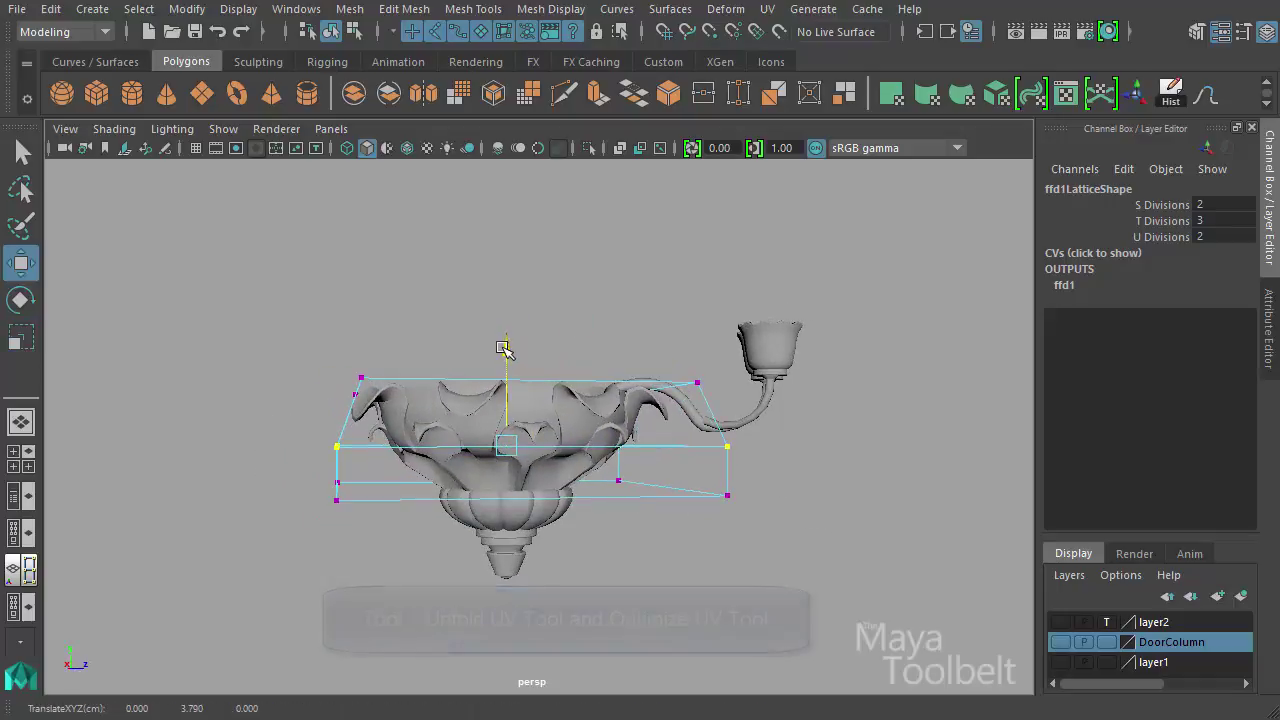
pyautogui.keyDown('alt'); pyautogui.moveTo(502, 342); pyautogui.dragTo(600, 440); pyautogui.keyUp('alt')
# Delete the construction history of the leafy bowl and deselect it
pyautogui.click(571, 423)
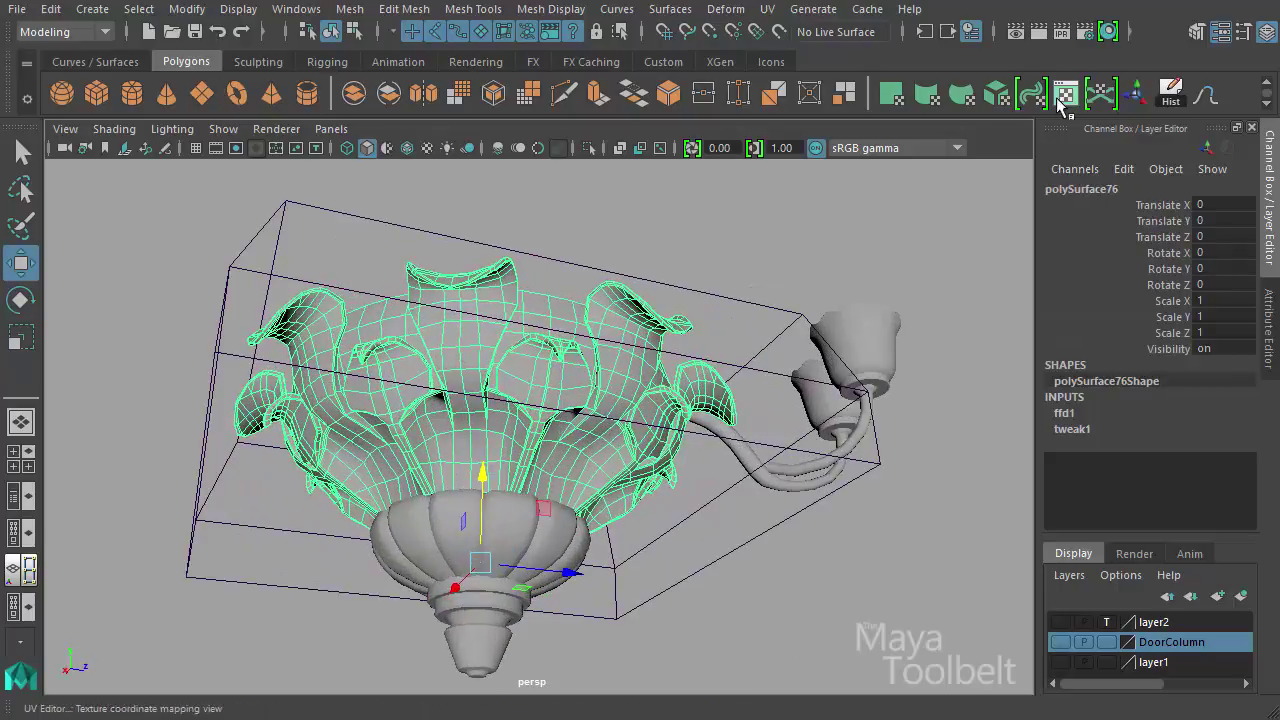
pyautogui.click(1171, 95)
pyautogui.keyDown('alt'); pyautogui.moveTo(870, 345); pyautogui.dragTo(815, 381); pyautogui.keyUp('alt')
pyautogui.click(829, 357)
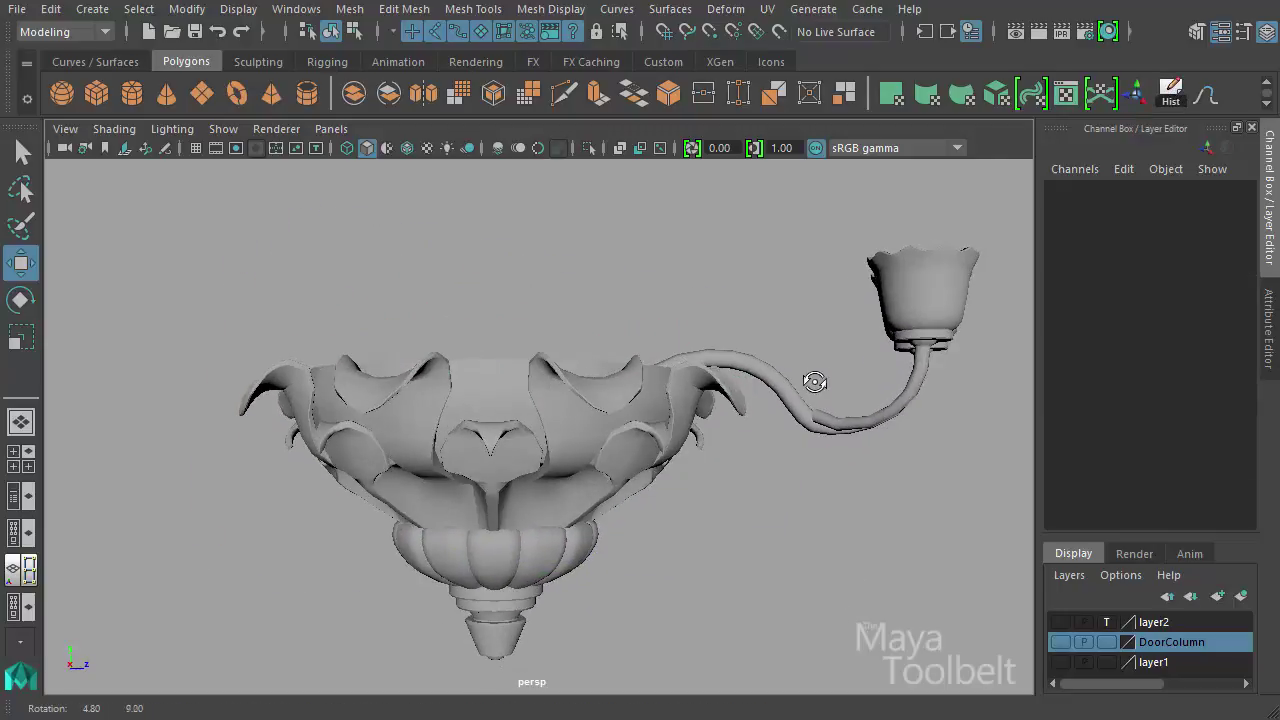
# Undo the history deletion and the lattice point edits on the leafy bowl
pyautogui.hotkey('ctrl', 'z')
pyautogui.hotkey('ctrl', 'z')
pyautogui.hotkey('ctrl', 'z')
pyautogui.hotkey('ctrl', 'z')
pyautogui.hotkey('ctrl', 'z')
pyautogui.hotkey('ctrl', 'z')
pyautogui.hotkey('ctrl', 'z')
pyautogui.hotkey('ctrl', 'z')
pyautogui.hotkey('ctrl', 'z')
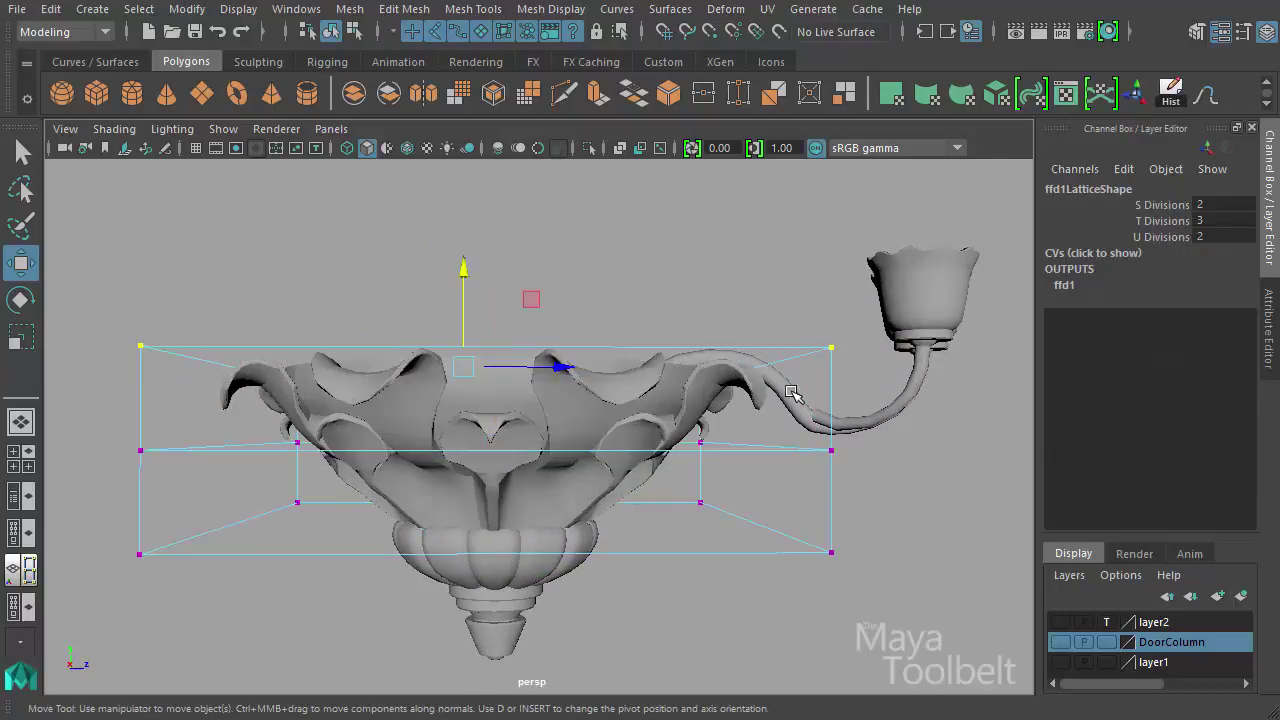
# Redo the lattice point edits on the leafy bowl
pyautogui.hotkey('shift', 'z')
pyautogui.hotkey('shift', 'z')
pyautogui.hotkey('shift', 'z')
pyautogui.hotkey('shift', 'z')
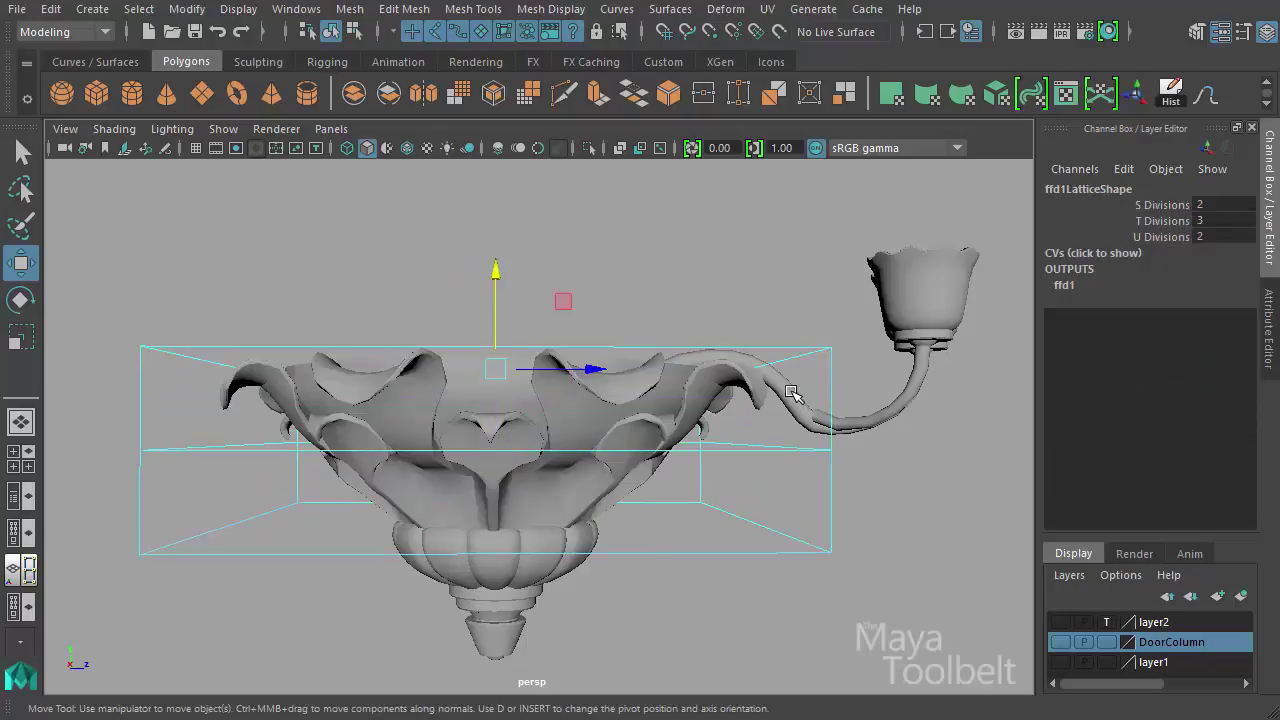
pyautogui.hotkey('shift', 'z')
# Alternately undo and redo the bowl's history deletion to compare its shape, ending with the lattice still attached
pyautogui.hotkey('ctrl', 'z')
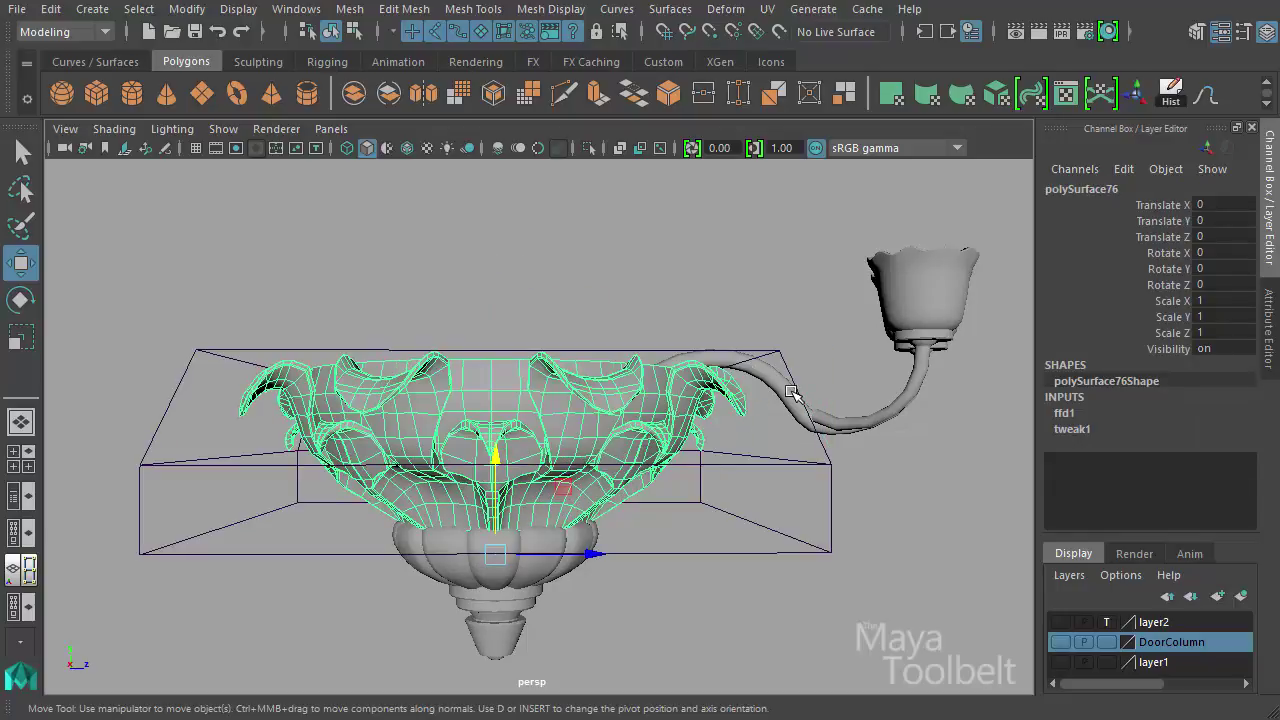
pyautogui.hotkey('shift', 'z')
pyautogui.hotkey('ctrl', 'z')
pyautogui.hotkey('shift', 'z')
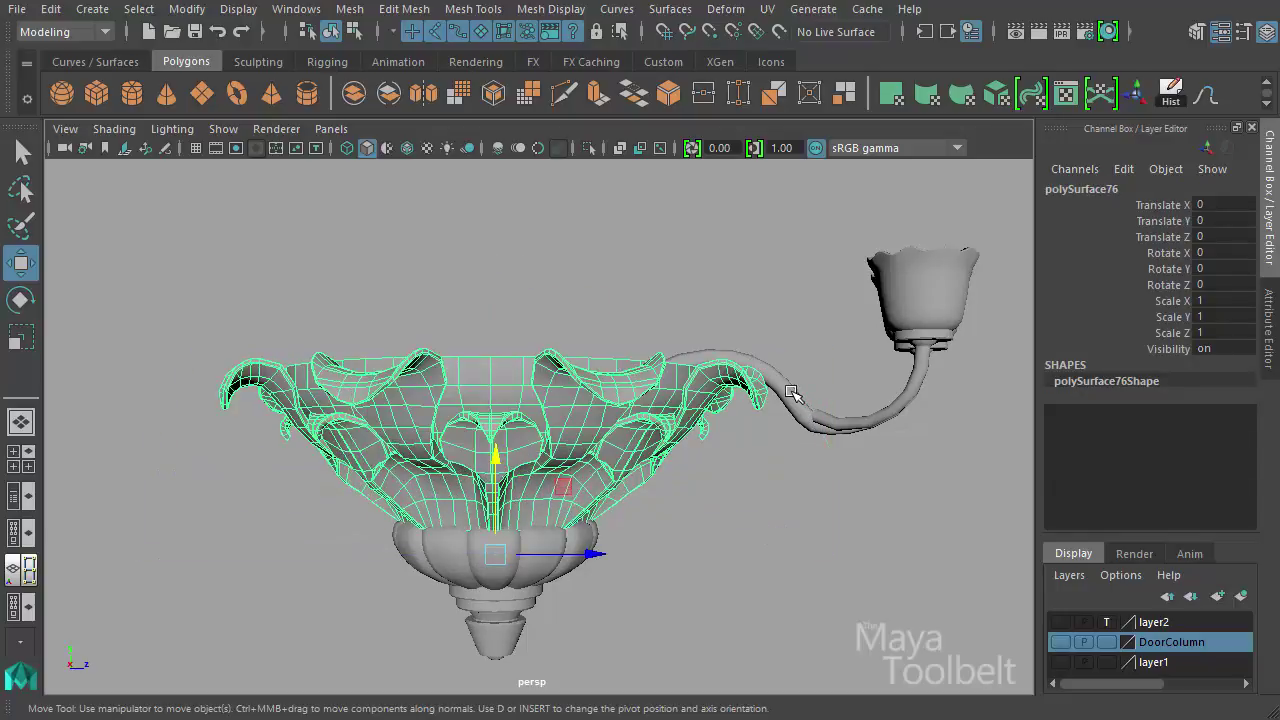
pyautogui.hotkey('ctrl', 'z')
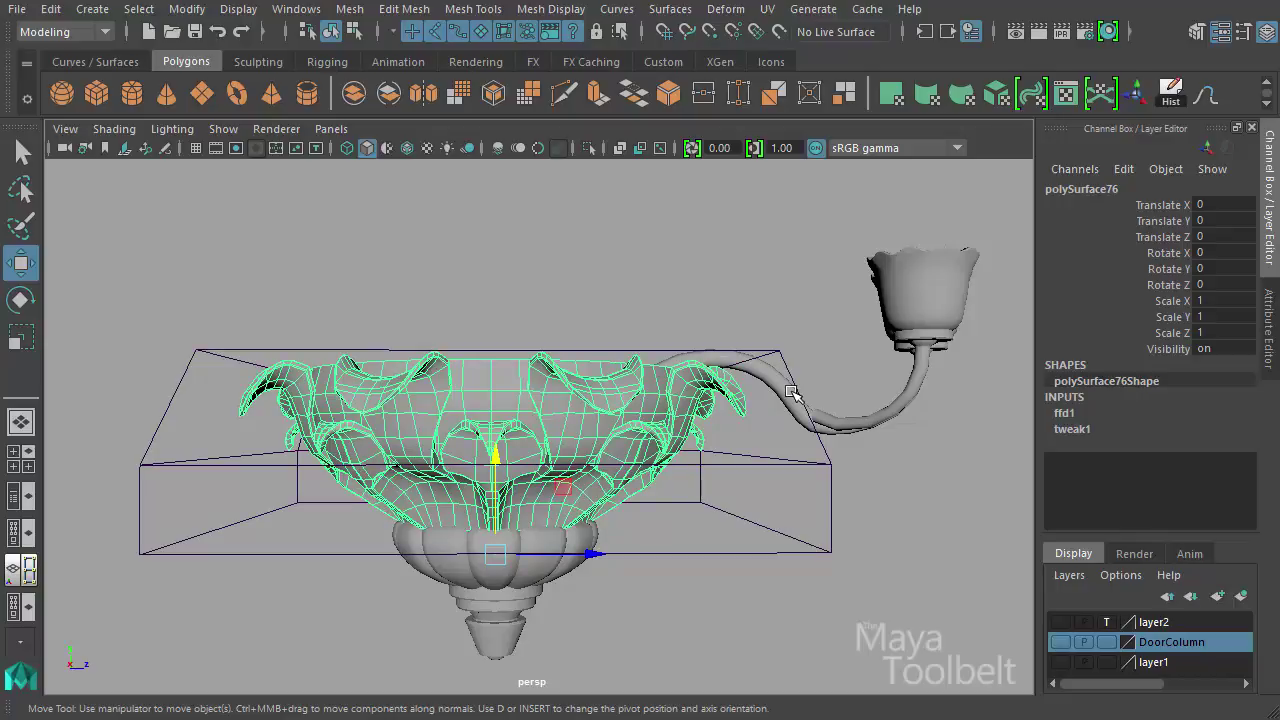
pyautogui.hotkey('shift', 'z')
pyautogui.hotkey('ctrl', 'z')
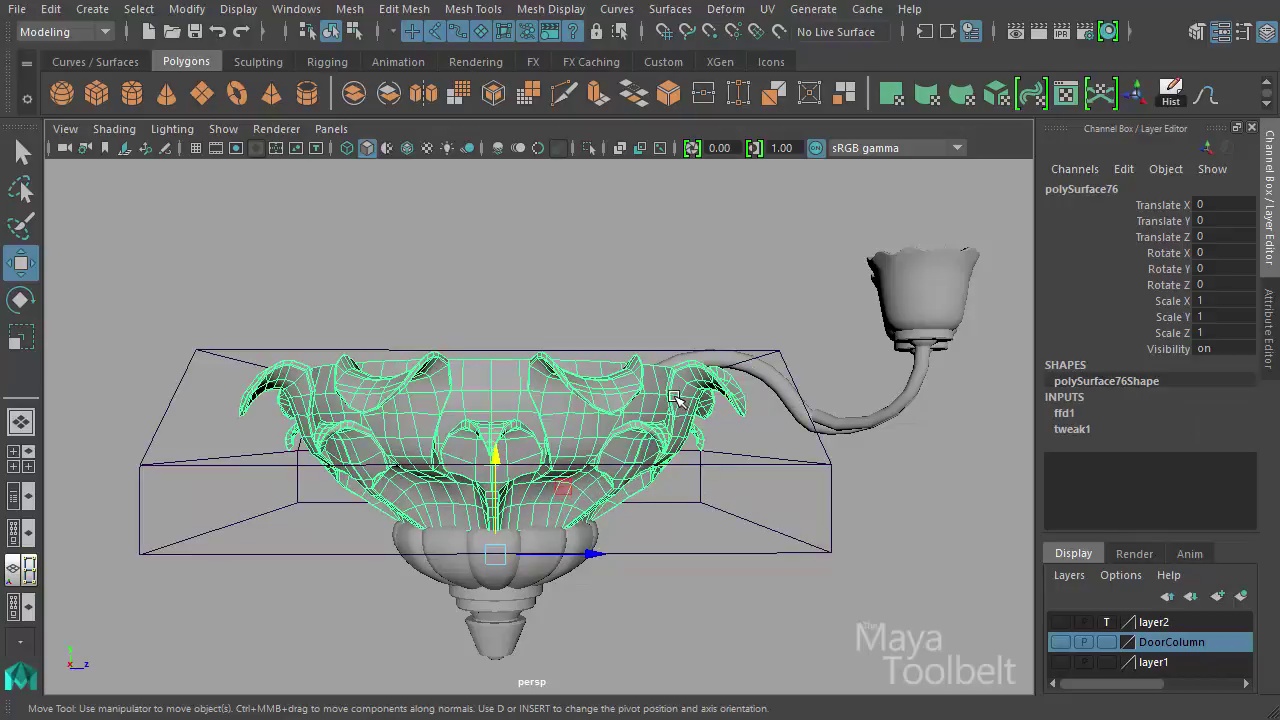
# Delete the leafy bowl's construction history to bake in the lattice deformation, and clear the selection
pyautogui.click(1169, 97)
pyautogui.click(760, 262)
pyautogui.keyDown('alt'); pyautogui.moveTo(448, 334); pyautogui.dragTo(778, 383); pyautogui.keyUp('alt')
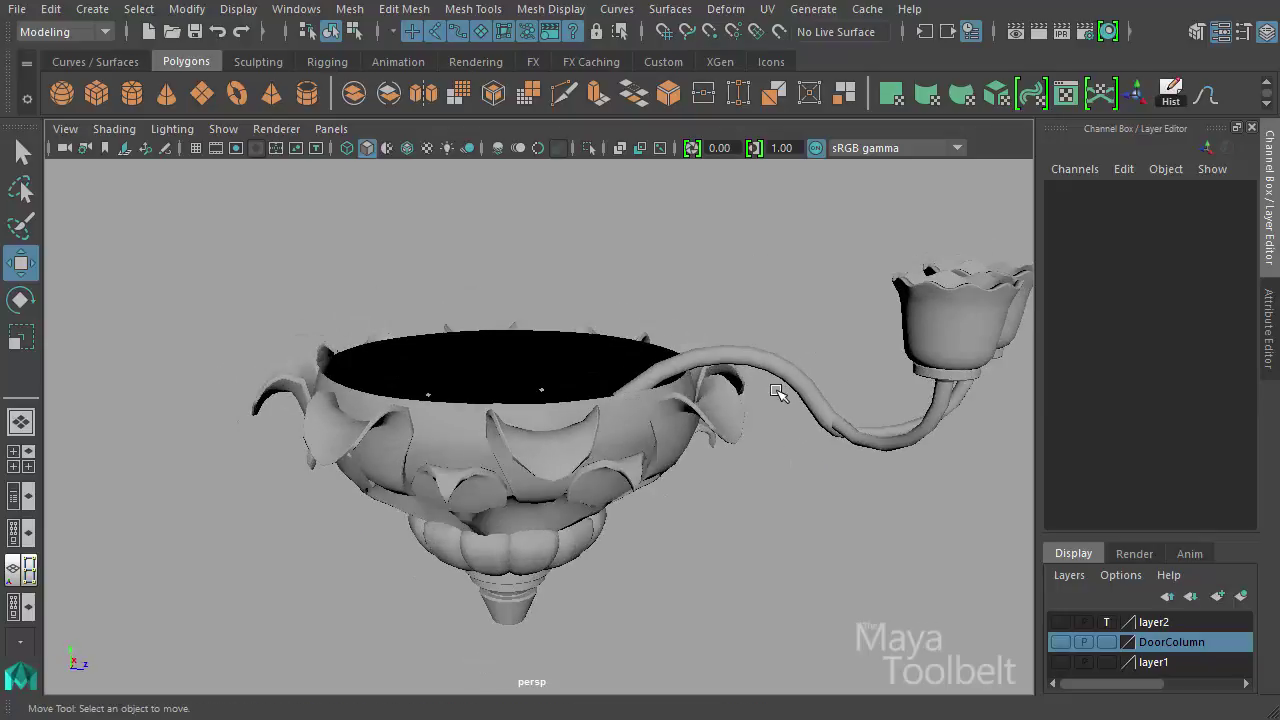
# Examine the curved lamp arm and where it meets the rim of the leafy bowl
pyautogui.click(789, 384)
pyautogui.keyDown('alt'); pyautogui.moveTo(785, 440); pyautogui.dragTo(748, 403); pyautogui.keyUp('alt')
pyautogui.keyDown('alt'); pyautogui.moveTo(748, 403); pyautogui.dragTo(491, 453, button='middle'); pyautogui.keyUp('alt')
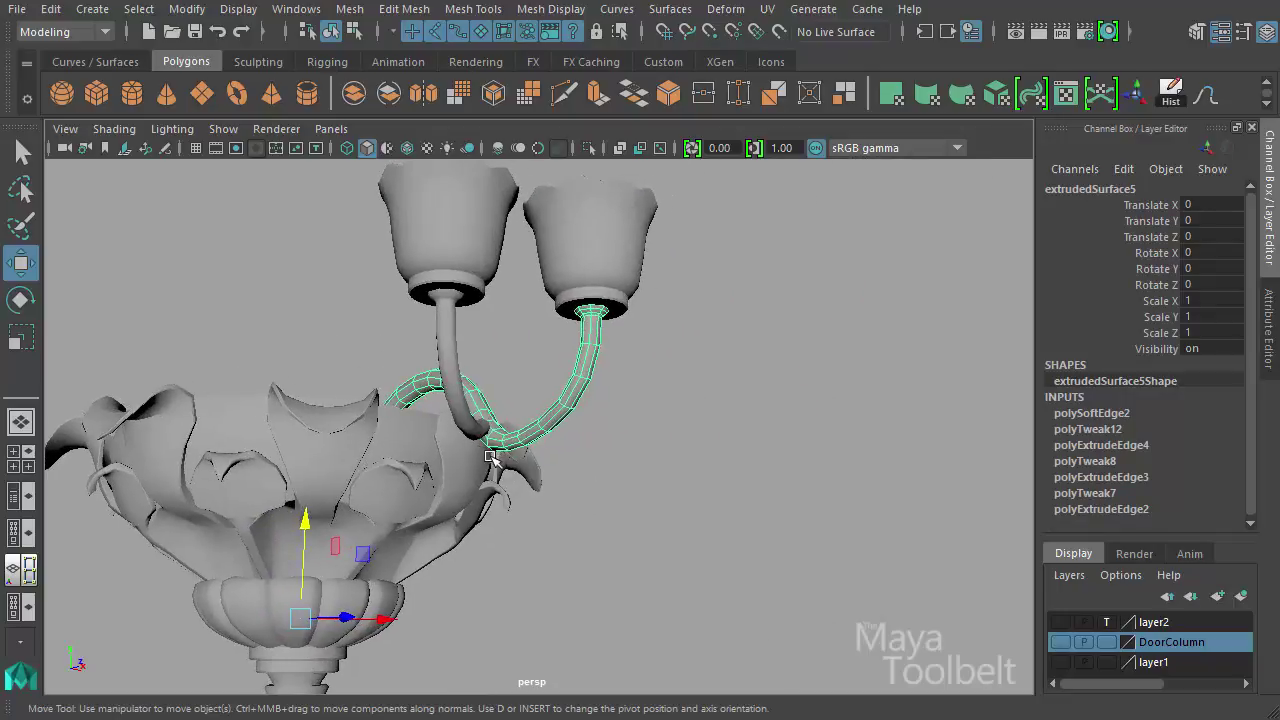
pyautogui.scroll(5, 490, 457)
pyautogui.keyDown('alt'); pyautogui.moveTo(491, 457); pyautogui.dragTo(744, 490); pyautogui.keyUp('alt')
pyautogui.click(306, 411)
pyautogui.keyDown('alt'); pyautogui.moveTo(309, 414); pyautogui.dragTo(369, 474); pyautogui.keyUp('alt')
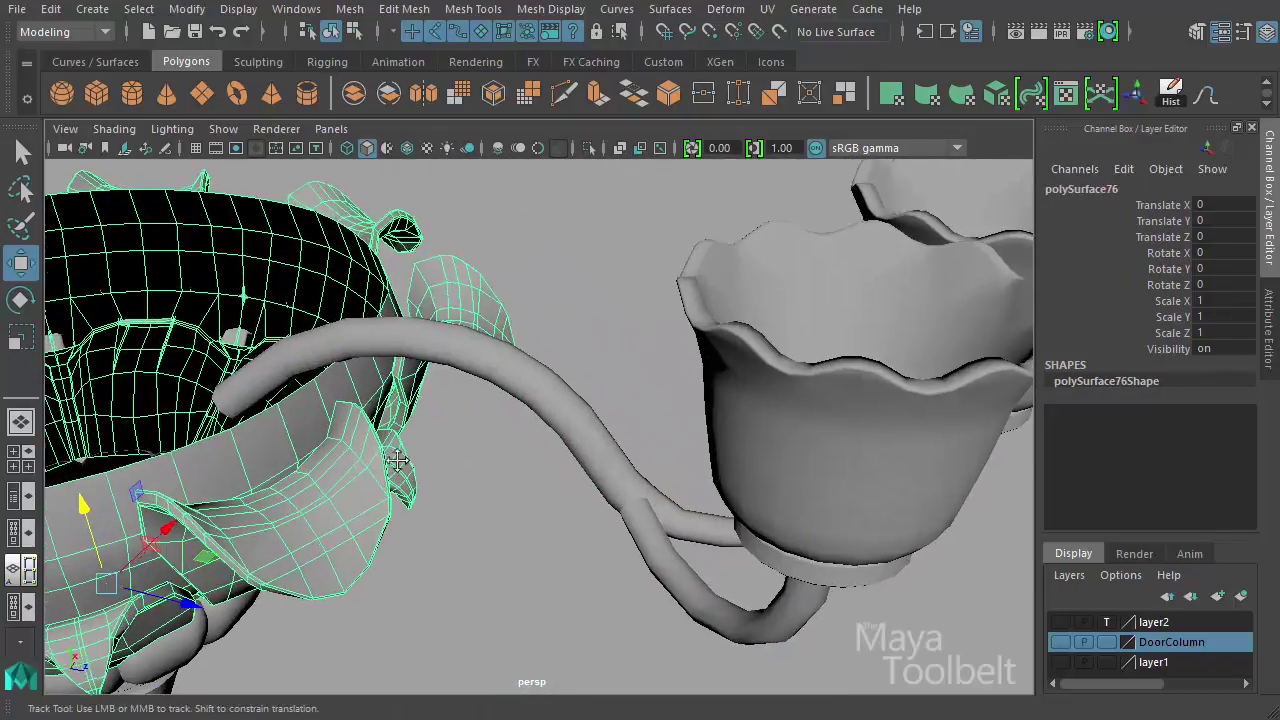
pyautogui.keyDown('alt'); pyautogui.moveTo(369, 474); pyautogui.dragTo(746, 367, button='middle'); pyautogui.keyUp('alt')
pyautogui.moveTo(746, 367)
pyautogui.keyDown('alt'); pyautogui.mouseDown()
pyautogui.moveTo(760, 341)
pyautogui.moveTo(691, 297)
pyautogui.moveTo(751, 371)
pyautogui.moveTo(735, 378)
pyautogui.mouseUp(); pyautogui.keyUp('alt')
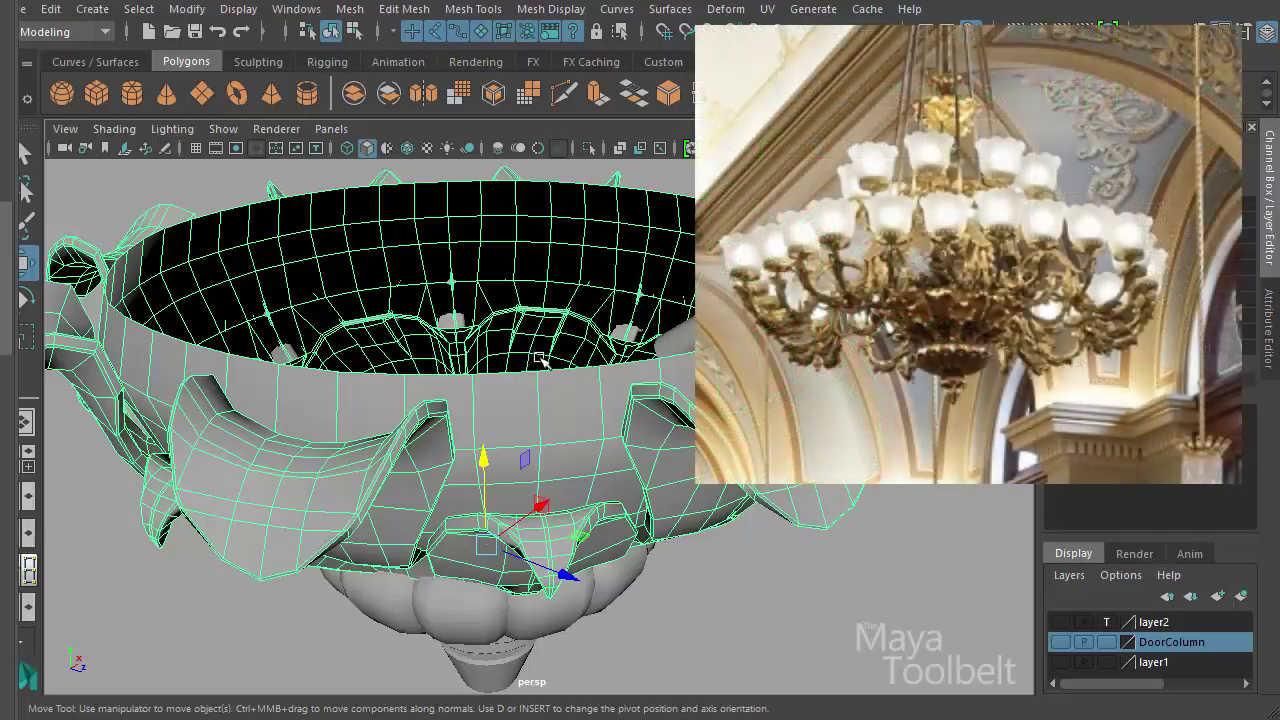
# Inspect the inside and side profile of the leafy bowl together with the fluted piece beneath it
pyautogui.keyDown('alt'); pyautogui.moveTo(470, 440); pyautogui.dragTo(535, 350); pyautogui.keyUp('alt')
pyautogui.scroll(-3, 485, 370)
pyautogui.keyDown('alt'); pyautogui.moveTo(535, 350); pyautogui.dragTo(630, 444, button='middle'); pyautogui.keyUp('alt')
pyautogui.scroll(-2, 630, 444)
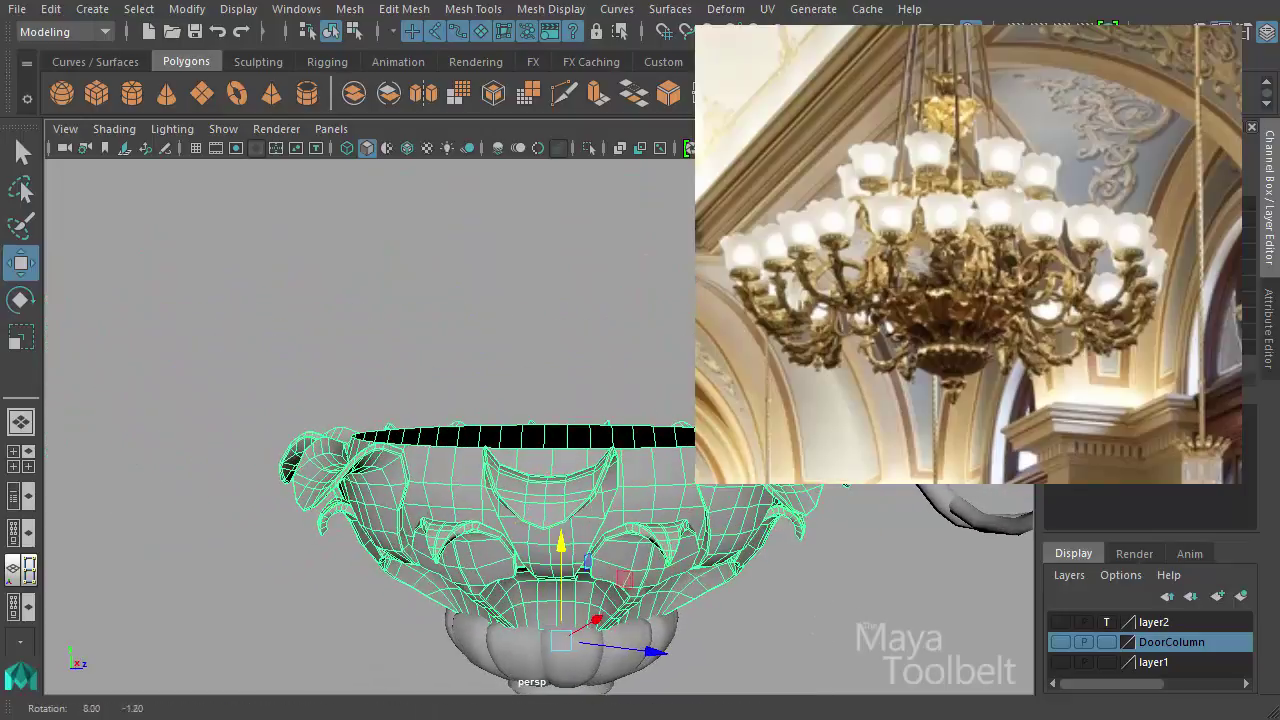
pyautogui.moveTo(648, 369); pyautogui.dragTo(640, 360)
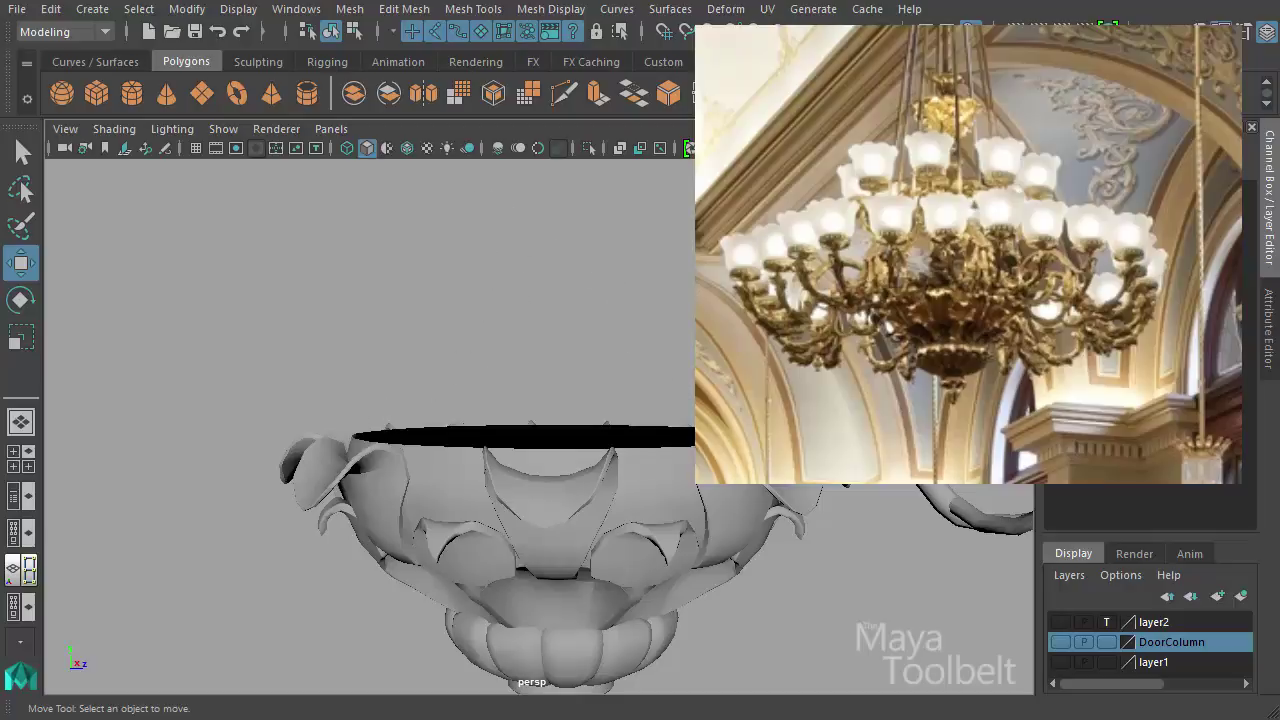
pyautogui.scroll(-2, 520, 262)
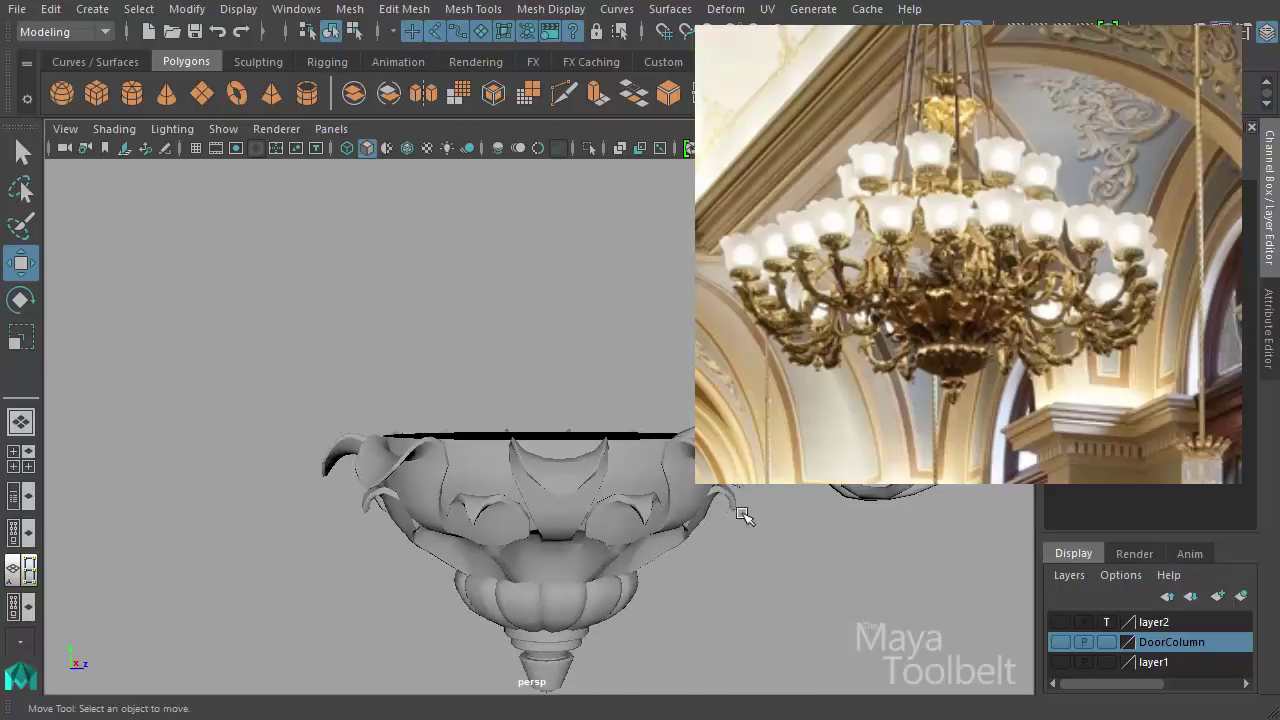
pyautogui.click(393, 443)
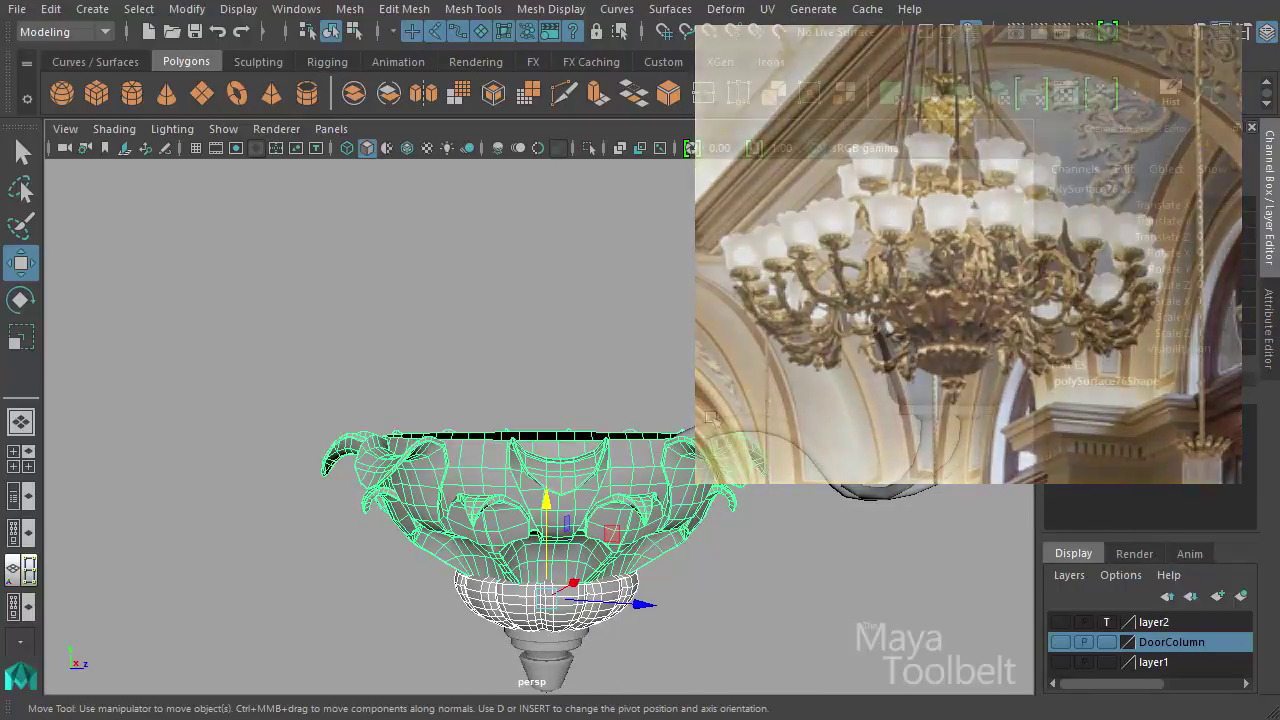
pyautogui.click(528, 360)
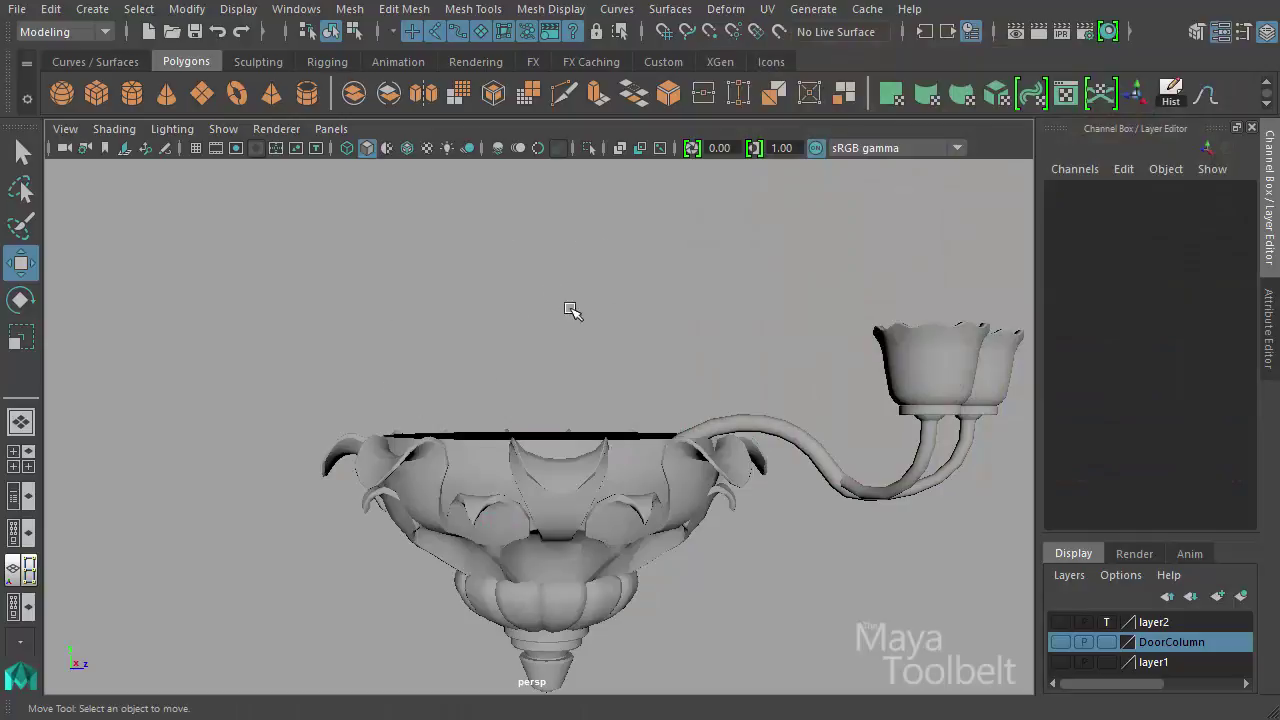
# Examine the two lamp shades, their collars and the forked arm from several angles
pyautogui.keyDown('alt'); pyautogui.moveTo(686, 305); pyautogui.dragTo(543, 302); pyautogui.keyUp('alt')
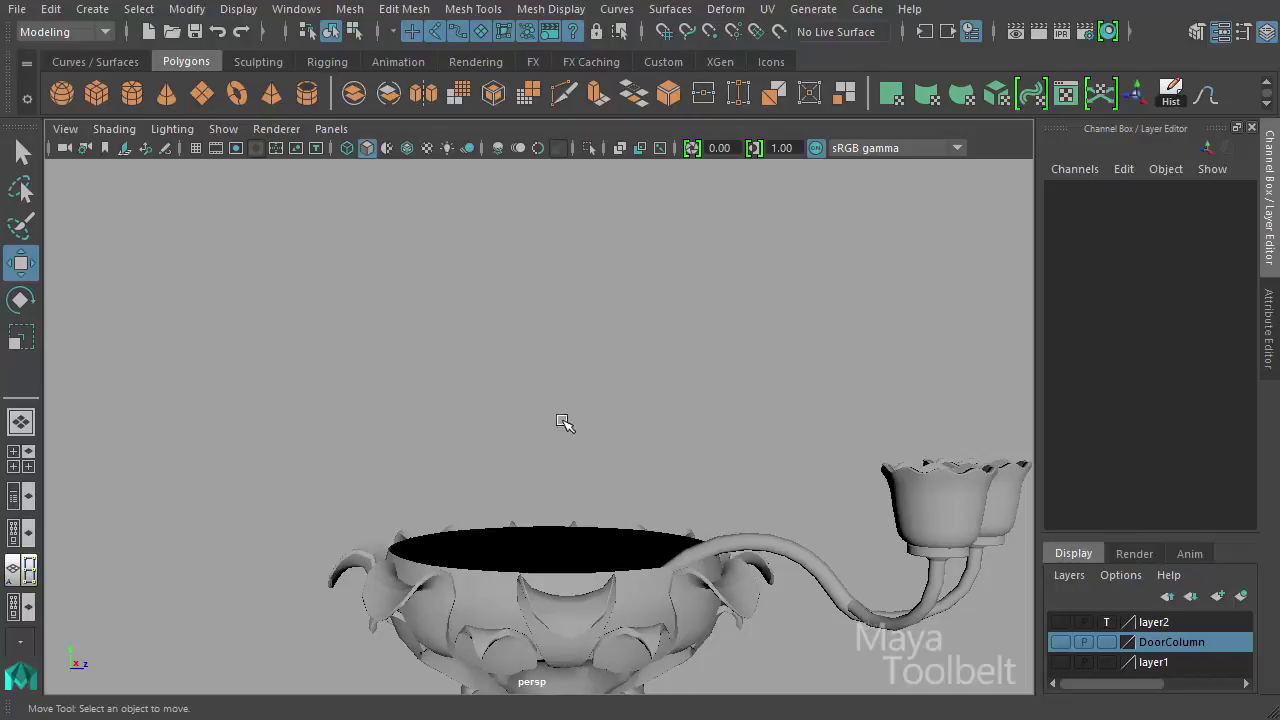
pyautogui.keyDown('alt'); pyautogui.moveTo(720, 444); pyautogui.dragTo(550, 433); pyautogui.keyUp('alt')
pyautogui.keyDown('alt'); pyautogui.moveTo(550, 433); pyautogui.dragTo(575, 440, button='middle'); pyautogui.keyUp('alt')
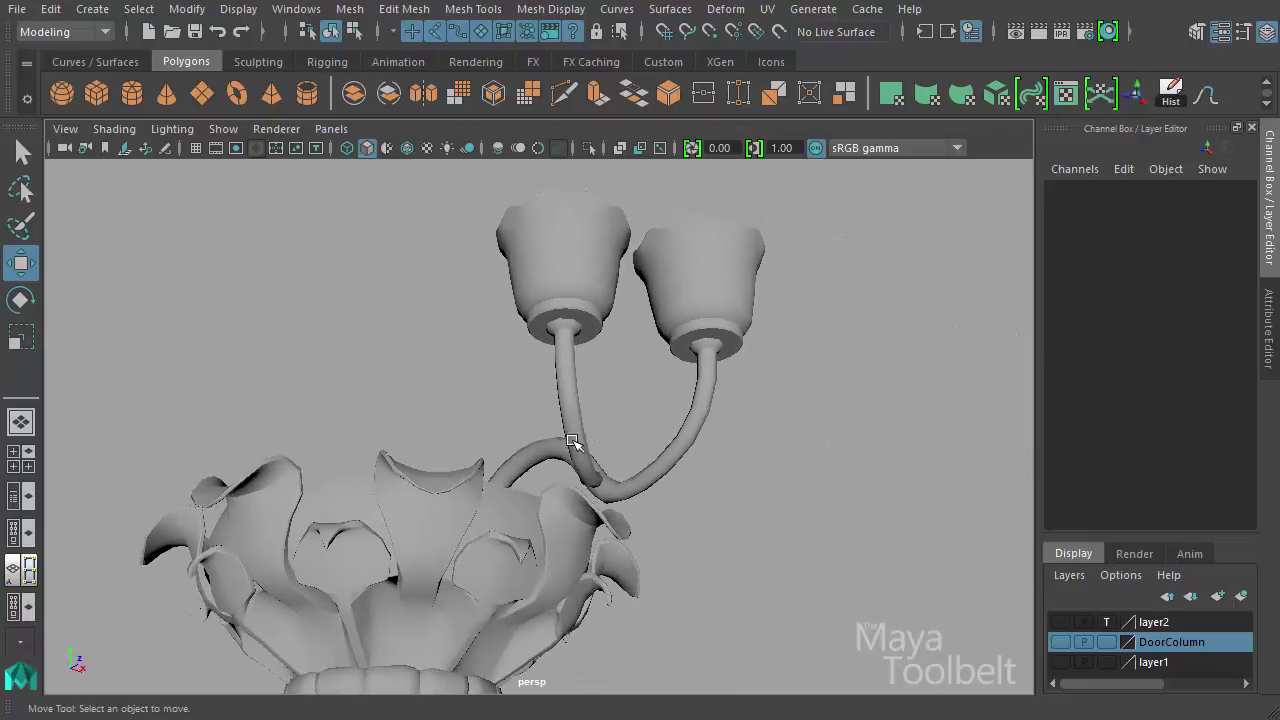
pyautogui.keyDown('alt'); pyautogui.moveTo(577, 441); pyautogui.dragTo(634, 357, button='right'); pyautogui.keyUp('alt')
pyautogui.click(603, 292)
pyautogui.keyDown('alt'); pyautogui.moveTo(626, 369); pyautogui.dragTo(665, 430); pyautogui.keyUp('alt')
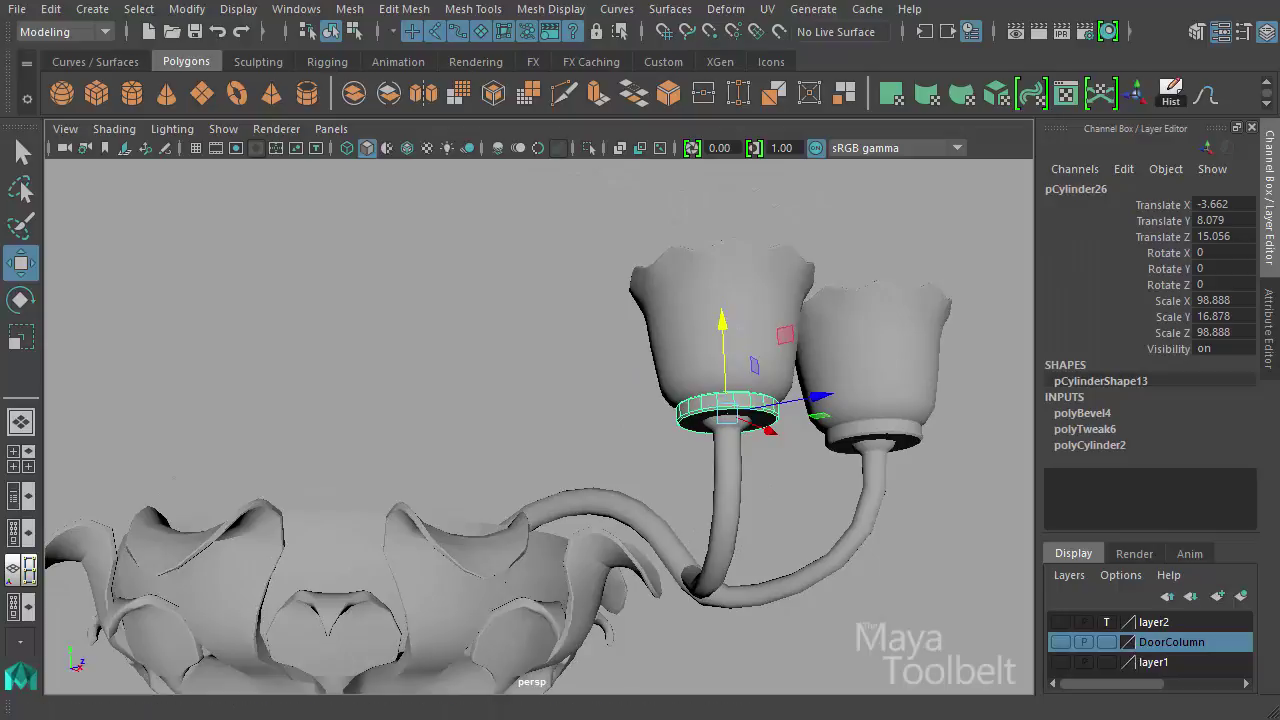
pyautogui.click(1062, 672)
pyautogui.keyDown('alt'); pyautogui.moveTo(763, 596); pyautogui.dragTo(785, 567); pyautogui.keyUp('alt')
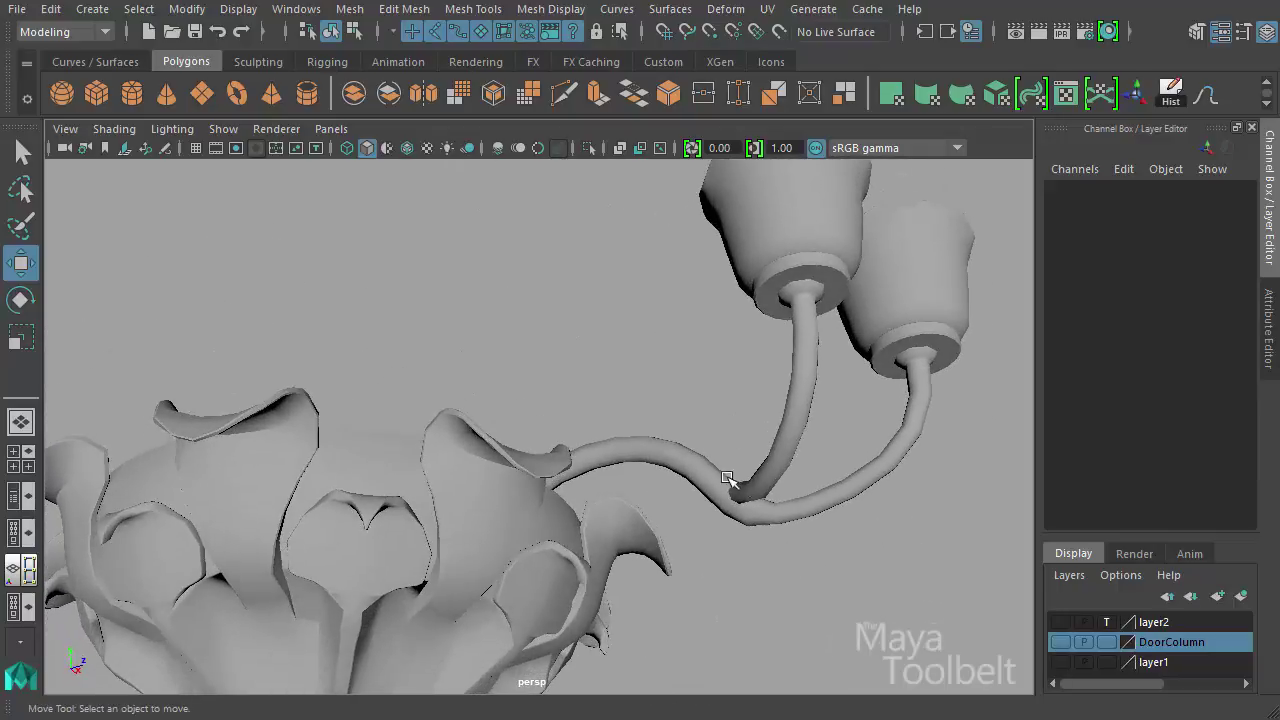
# Inspect up close how the open end of the branch tube meets the main curved arm
pyautogui.keyDown('alt'); pyautogui.moveTo(759, 497); pyautogui.dragTo(808, 540); pyautogui.keyUp('alt')
pyautogui.keyDown('alt'); pyautogui.moveTo(808, 540); pyautogui.dragTo(510, 398, button='middle'); pyautogui.keyUp('alt')
pyautogui.keyDown('alt'); pyautogui.moveTo(510, 398); pyautogui.dragTo(266, 317, button='right'); pyautogui.keyUp('alt')
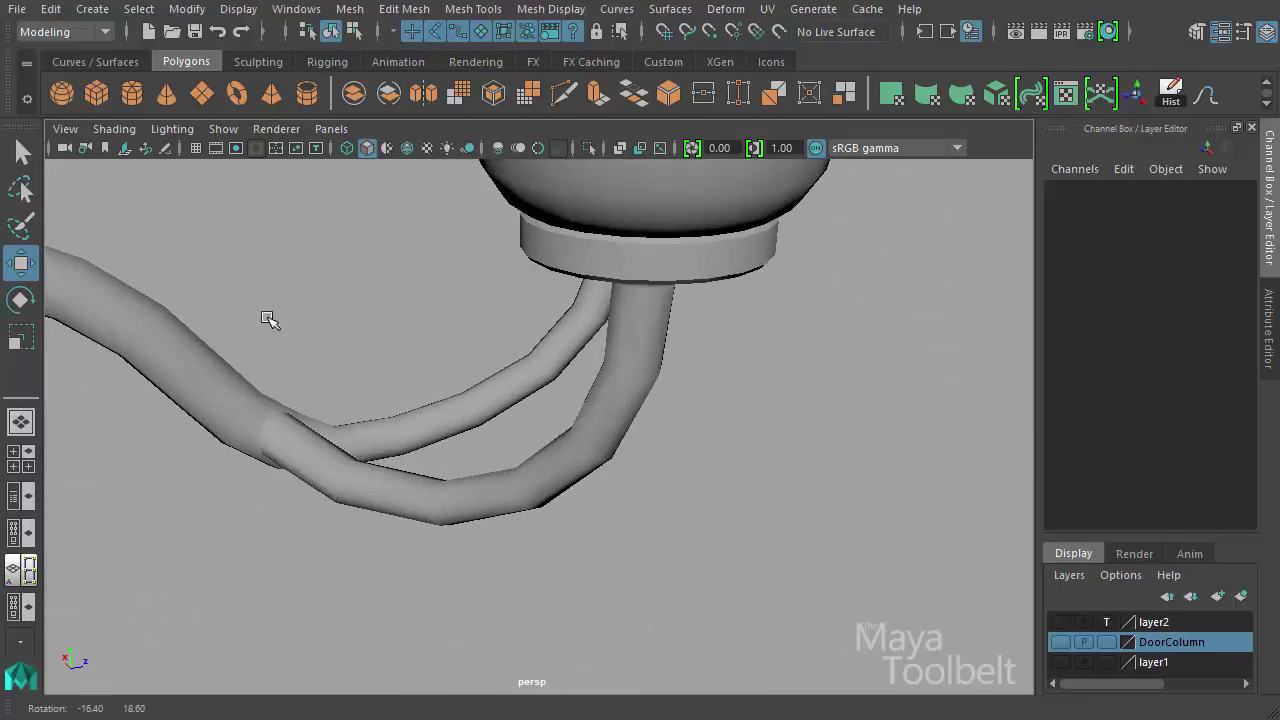
pyautogui.click(334, 457)
pyautogui.keyDown('alt'); pyautogui.moveTo(334, 457); pyautogui.dragTo(180, 409); pyautogui.keyUp('alt')
pyautogui.keyDown('alt'); pyautogui.moveTo(180, 409); pyautogui.dragTo(469, 400, button='right'); pyautogui.keyUp('alt')
pyautogui.keyDown('alt'); pyautogui.moveTo(469, 400); pyautogui.dragTo(556, 543); pyautogui.keyUp('alt')
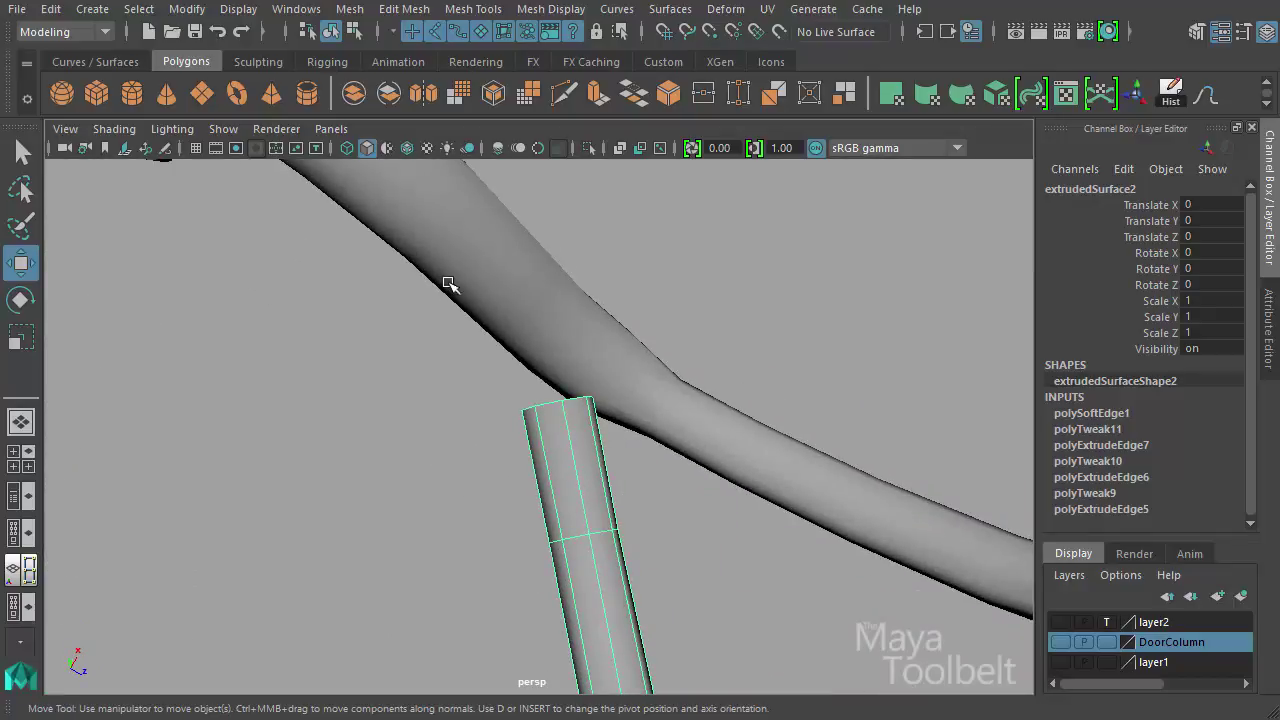
pyautogui.keyDown('alt'); pyautogui.moveTo(526, 300); pyautogui.dragTo(440, 535); pyautogui.keyUp('alt')
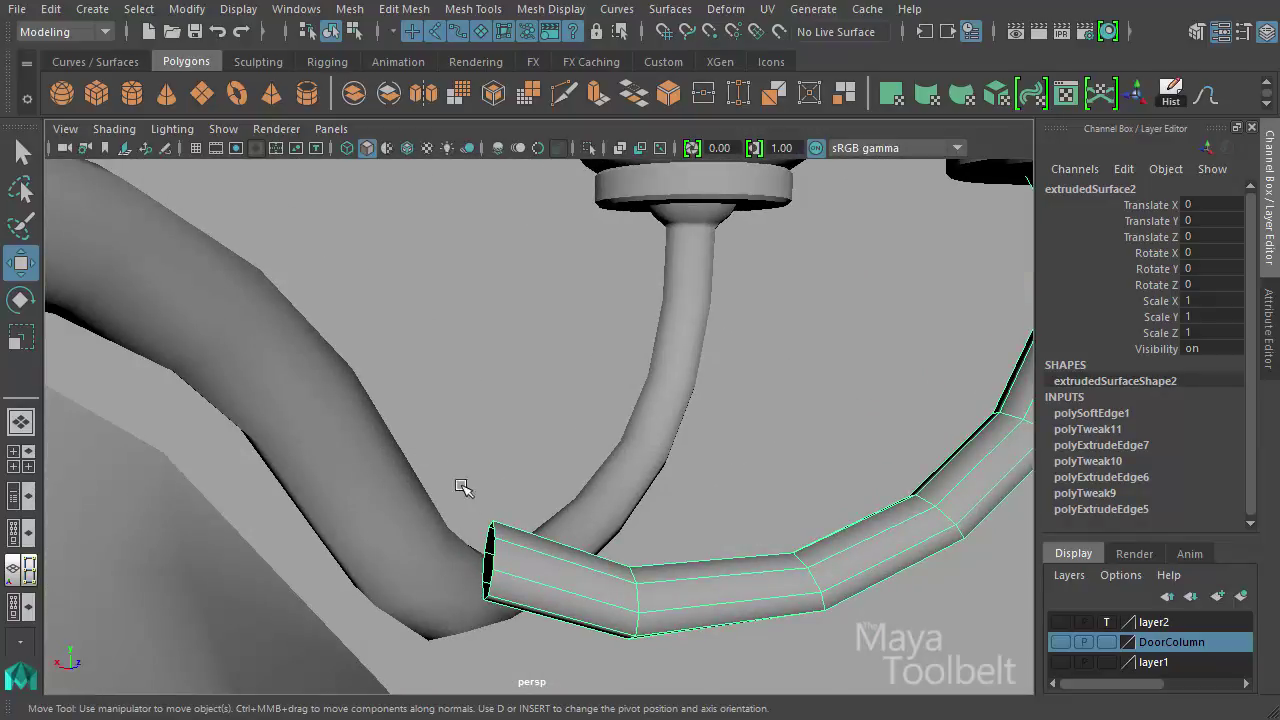
# Extrude the outer edges of the branch tube's open end into a short strip and rotate it toward the main arm's direction
pyautogui.keyDown('alt'); pyautogui.moveTo(571, 450); pyautogui.dragTo(598, 354); pyautogui.keyUp('alt')
pyautogui.click(418, 458)
pyautogui.click(646, 491)
pyautogui.moveTo(598, 354); pyautogui.dragTo(593, 314, button='right')
pyautogui.keyDown('alt'); pyautogui.moveTo(593, 314); pyautogui.dragTo(426, 464); pyautogui.keyUp('alt')
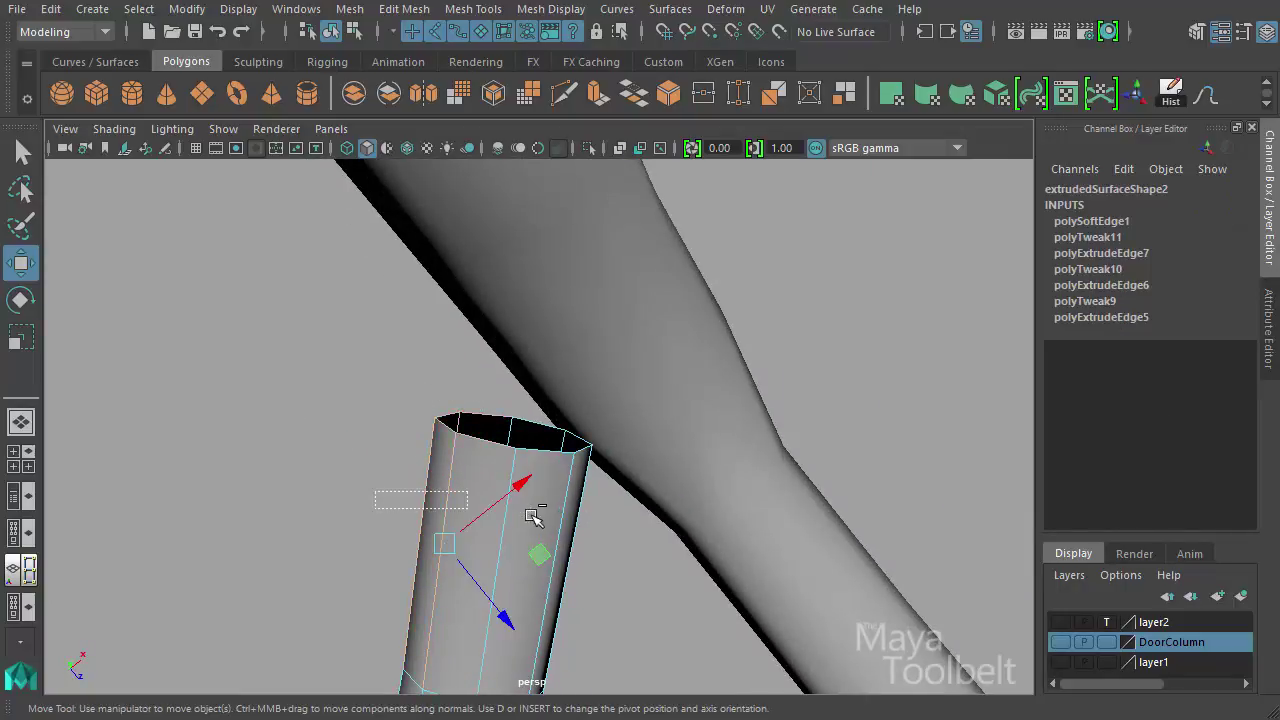
pyautogui.keyDown('alt'); pyautogui.moveTo(531, 517); pyautogui.dragTo(520, 451); pyautogui.keyUp('alt')
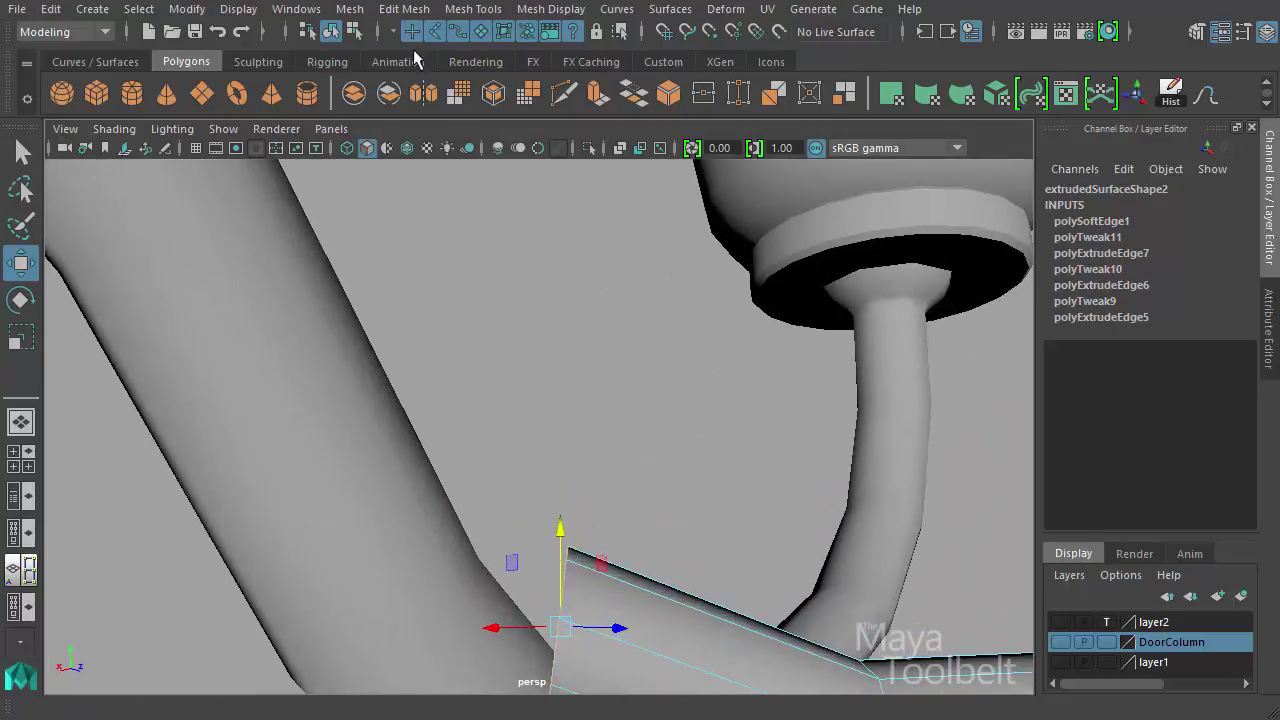
pyautogui.click(415, 10)
pyautogui.click(438, 178)
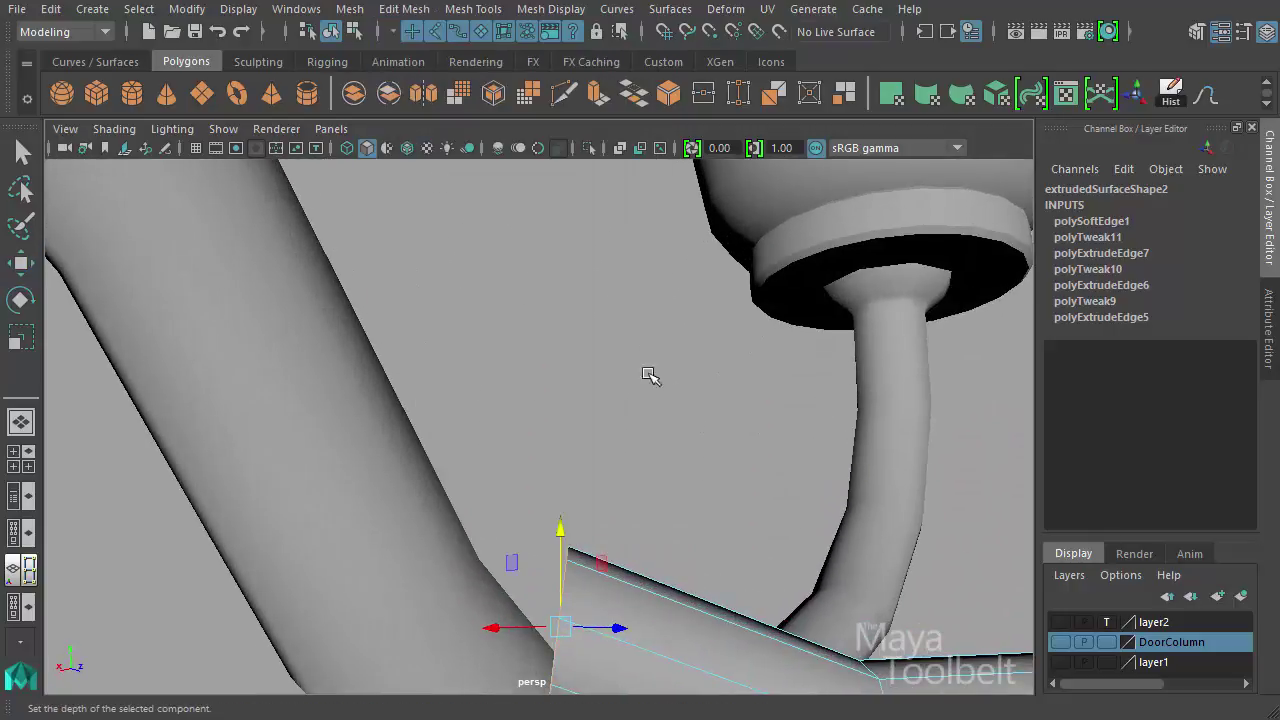
pyautogui.keyDown('alt'); pyautogui.moveTo(621, 473); pyautogui.dragTo(578, 497); pyautogui.keyUp('alt')
pyautogui.press('e')
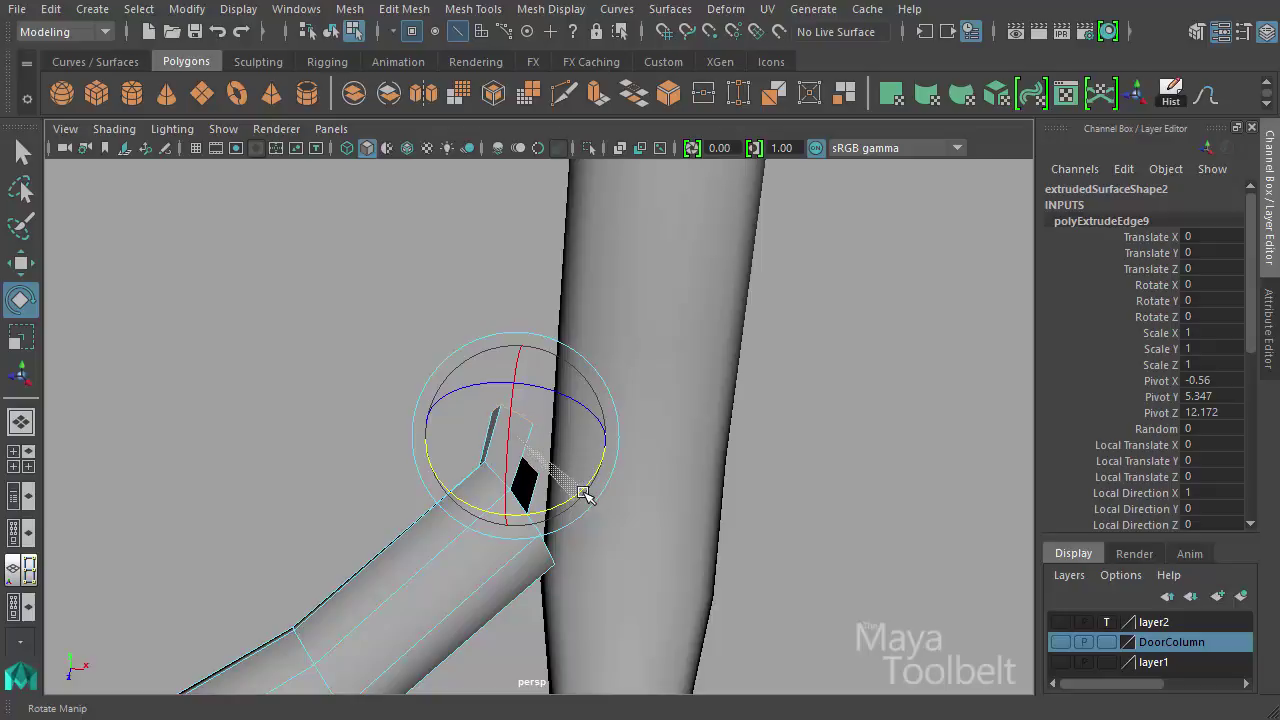
pyautogui.keyDown('alt'); pyautogui.moveTo(613, 465); pyautogui.dragTo(540, 440); pyautogui.keyUp('alt')
pyautogui.press('w')
# Rotate the vertex ring at the branch tube's original end and move it back from the main arm
pyautogui.moveTo(486, 354); pyautogui.dragTo(391, 360, button='right')
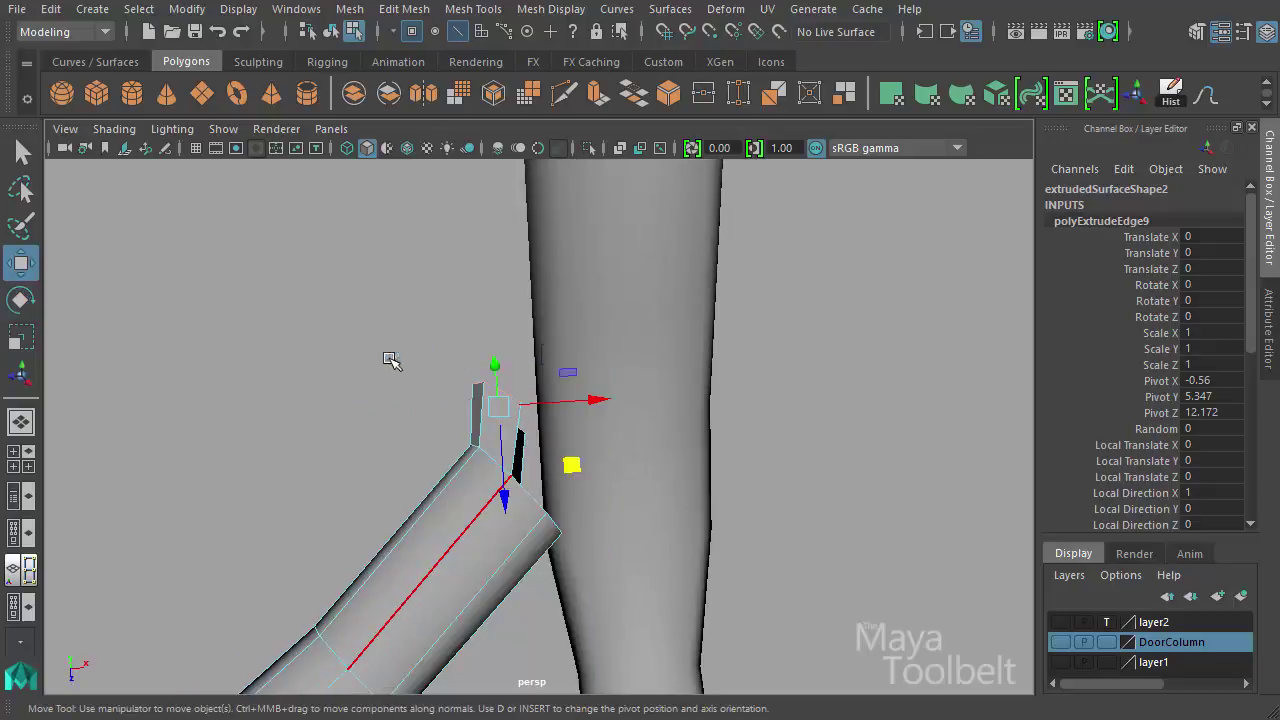
pyautogui.keyDown('alt'); pyautogui.moveTo(391, 360); pyautogui.dragTo(481, 459); pyautogui.keyUp('alt')
pyautogui.moveTo(433, 425); pyautogui.dragTo(533, 508)
pyautogui.moveTo(647, 292); pyautogui.dragTo(449, 426)
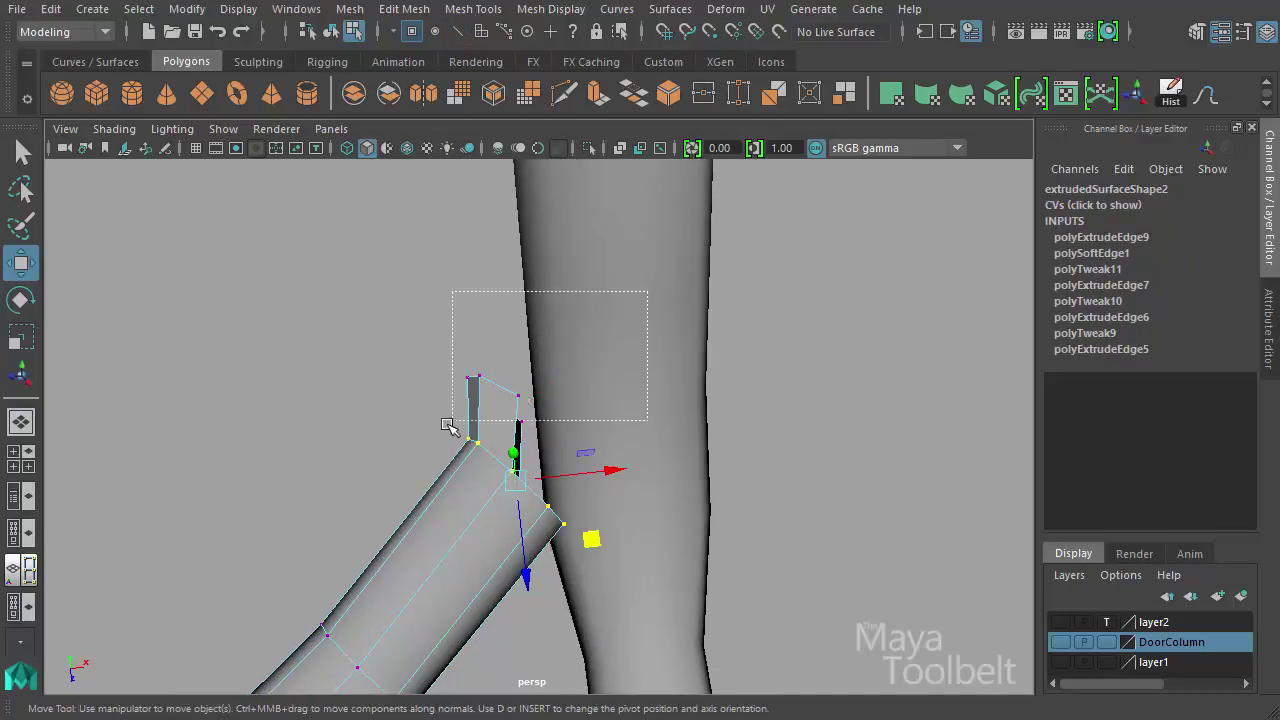
pyautogui.press('e')
pyautogui.moveTo(572, 545); pyautogui.dragTo(594, 520)
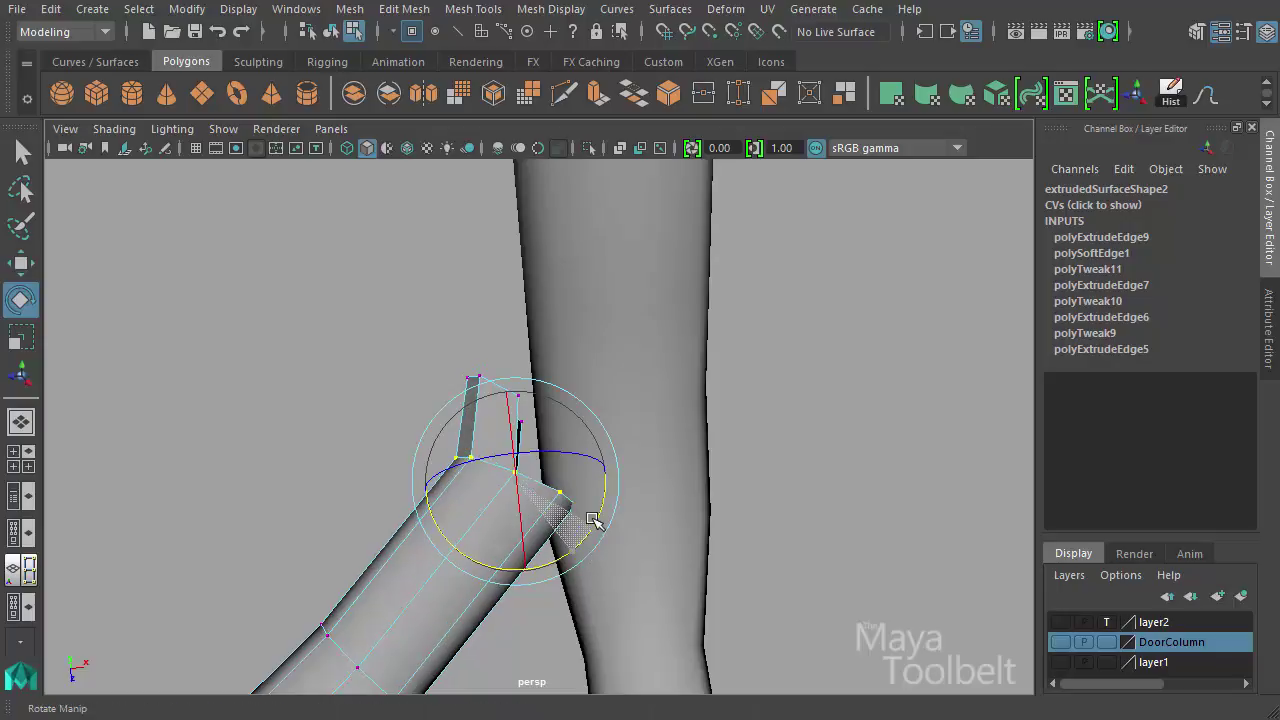
pyautogui.press('w')
pyautogui.moveTo(590, 535); pyautogui.dragTo(560, 566, button='middle')
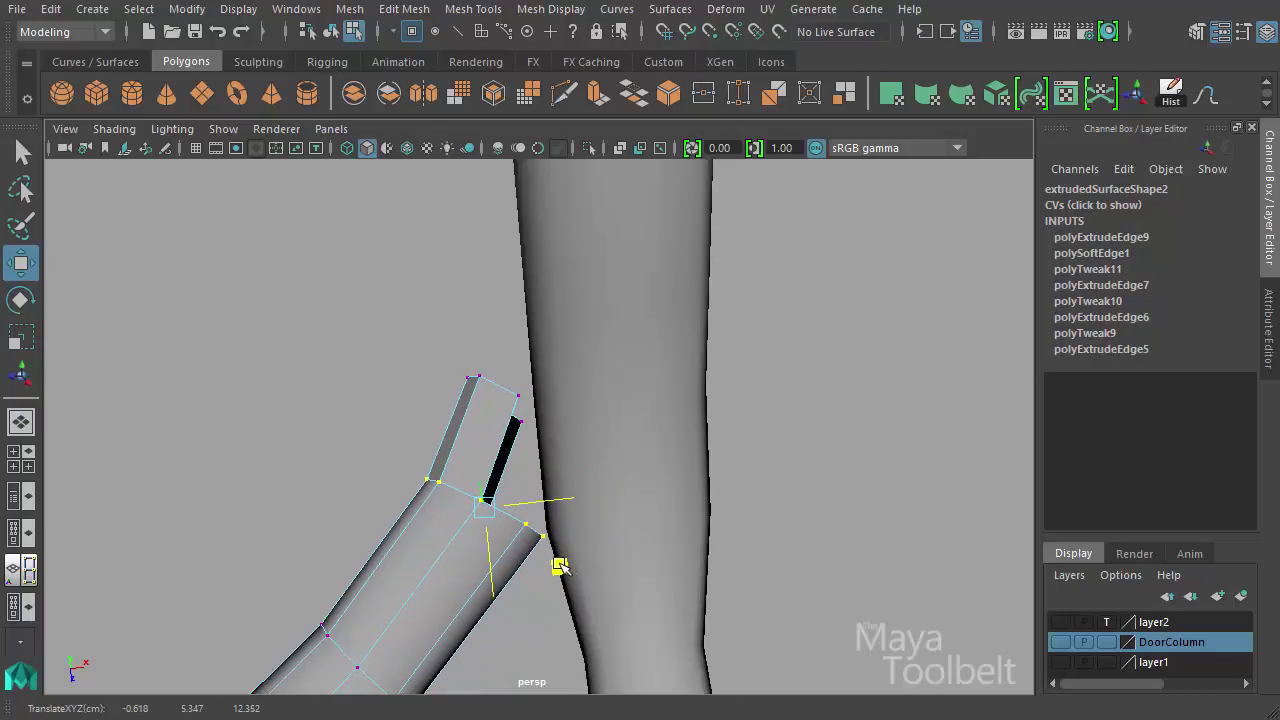
# Extrude the strip's end edges into a second segment and rotate them to run alongside the main arm
pyautogui.keyDown('alt'); pyautogui.moveTo(618, 438); pyautogui.dragTo(572, 441); pyautogui.keyUp('alt')
pyautogui.moveTo(491, 357); pyautogui.dragTo(507, 295, button='right')
pyautogui.keyDown('alt'); pyautogui.moveTo(509, 286); pyautogui.dragTo(576, 286); pyautogui.keyUp('alt')
pyautogui.click(446, 375)
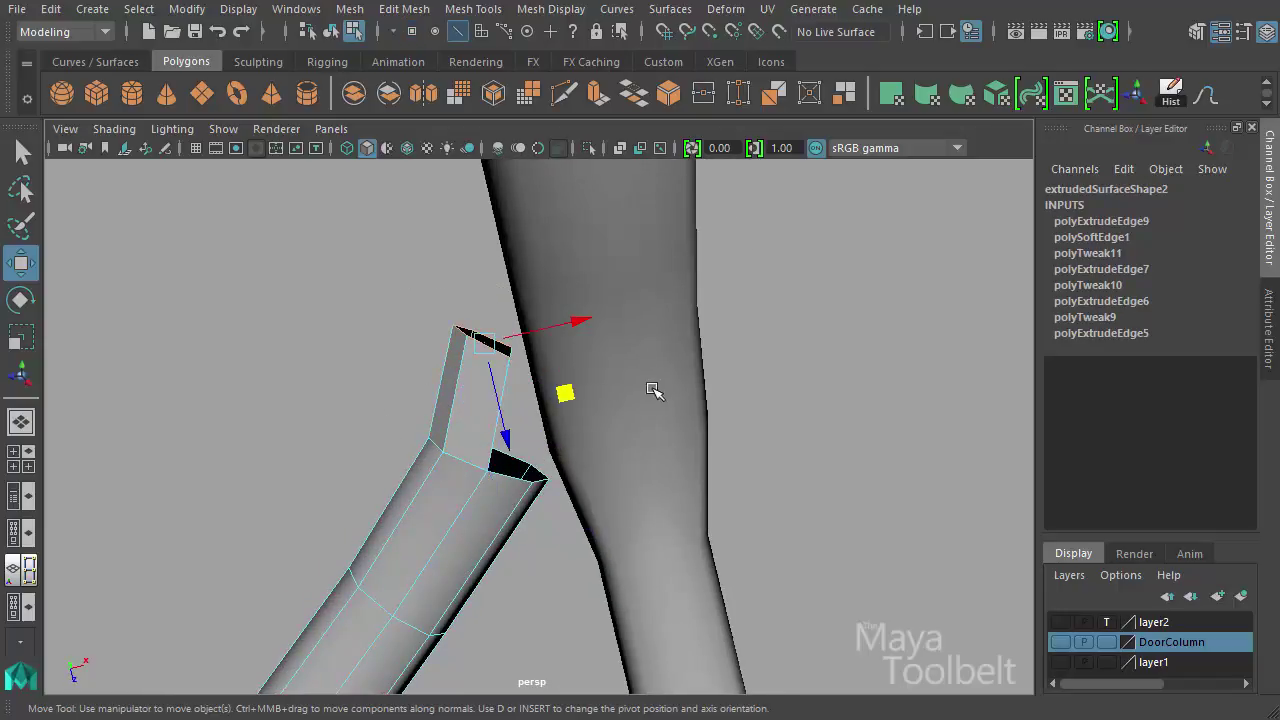
pyautogui.moveTo(653, 390)
pyautogui.keyDown('alt'); pyautogui.mouseDown()
pyautogui.moveTo(666, 303)
pyautogui.moveTo(654, 397)
pyautogui.mouseUp(); pyautogui.keyUp('alt')
pyautogui.press('e')
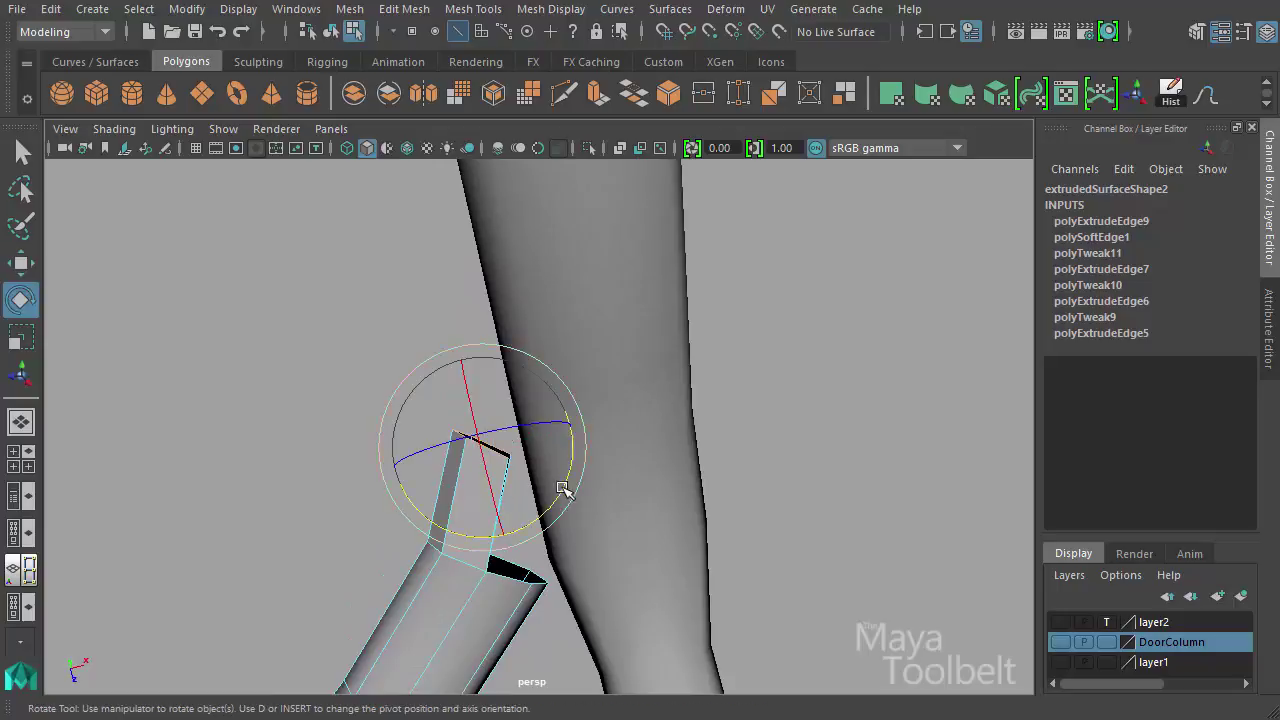
pyautogui.moveTo(565, 493); pyautogui.dragTo(548, 371)
pyautogui.hotkey('ctrl', 'e')
pyautogui.press('e')
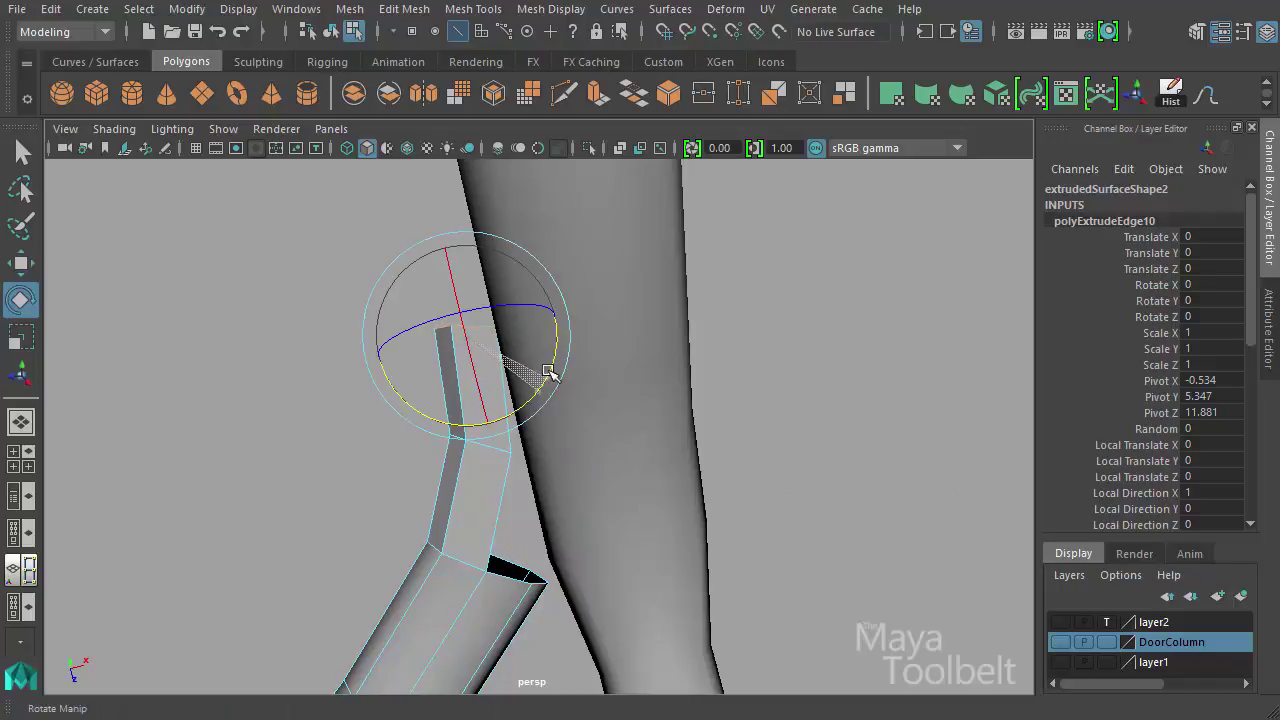
# Raise the strip's second segment and its open end edges so they follow the main arm's upward curve
pyautogui.press('f')
pyautogui.keyDown('alt'); pyautogui.moveTo(434, 514); pyautogui.dragTo(660, 428); pyautogui.keyUp('alt')
pyautogui.keyDown('alt'); pyautogui.moveTo(600, 425); pyautogui.dragTo(105, 395, button='right'); pyautogui.keyUp('alt')
pyautogui.keyDown('alt'); pyautogui.moveTo(470, 440); pyautogui.dragTo(409, 449); pyautogui.keyUp('alt')
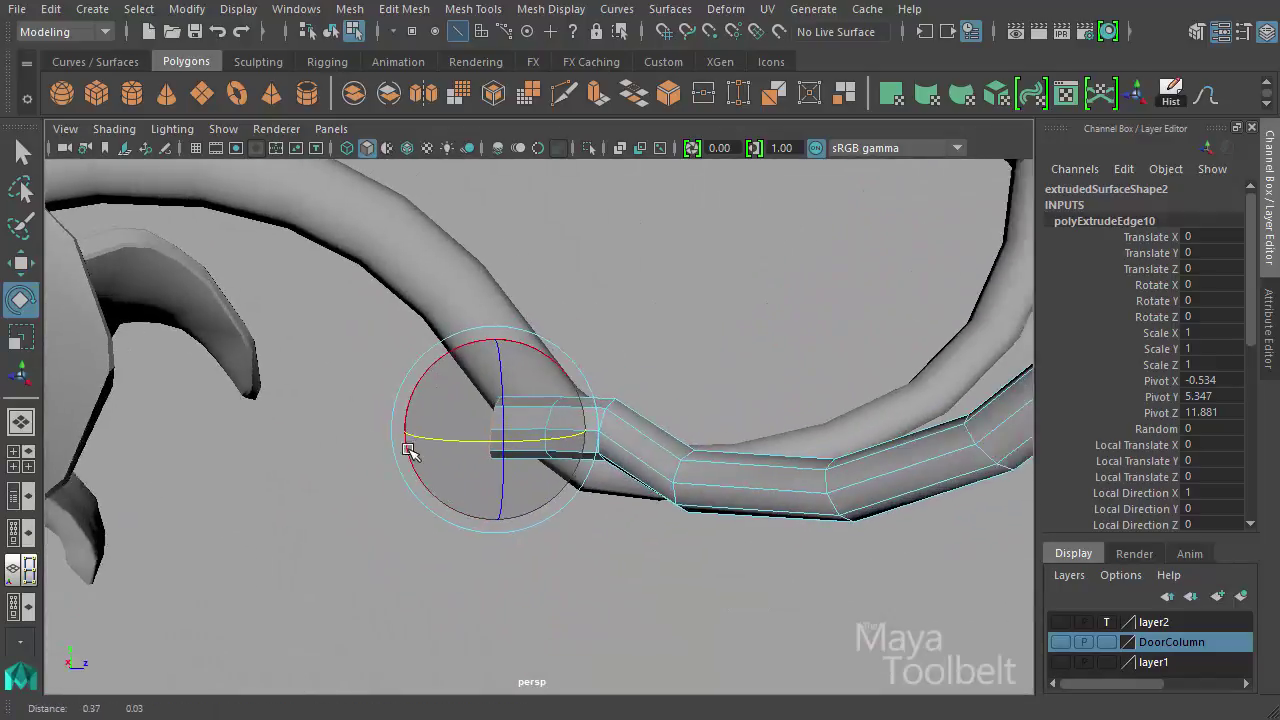
pyautogui.keyDown('alt'); pyautogui.moveTo(409, 449); pyautogui.dragTo(654, 449, button='right'); pyautogui.keyUp('alt')
pyautogui.press('w')
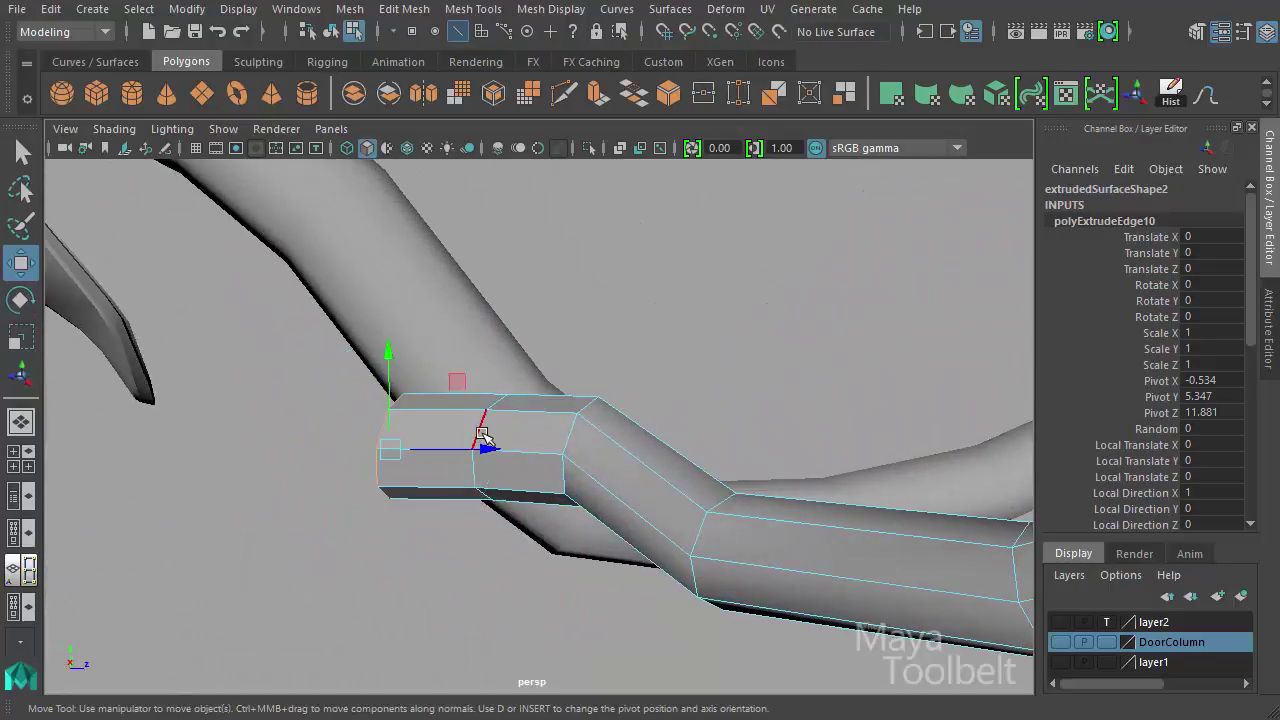
pyautogui.moveTo(443, 357); pyautogui.dragTo(372, 400)
pyautogui.click(377, 411)
pyautogui.hotkey('ctrl', 'z')
pyautogui.doubleClick(381, 410)
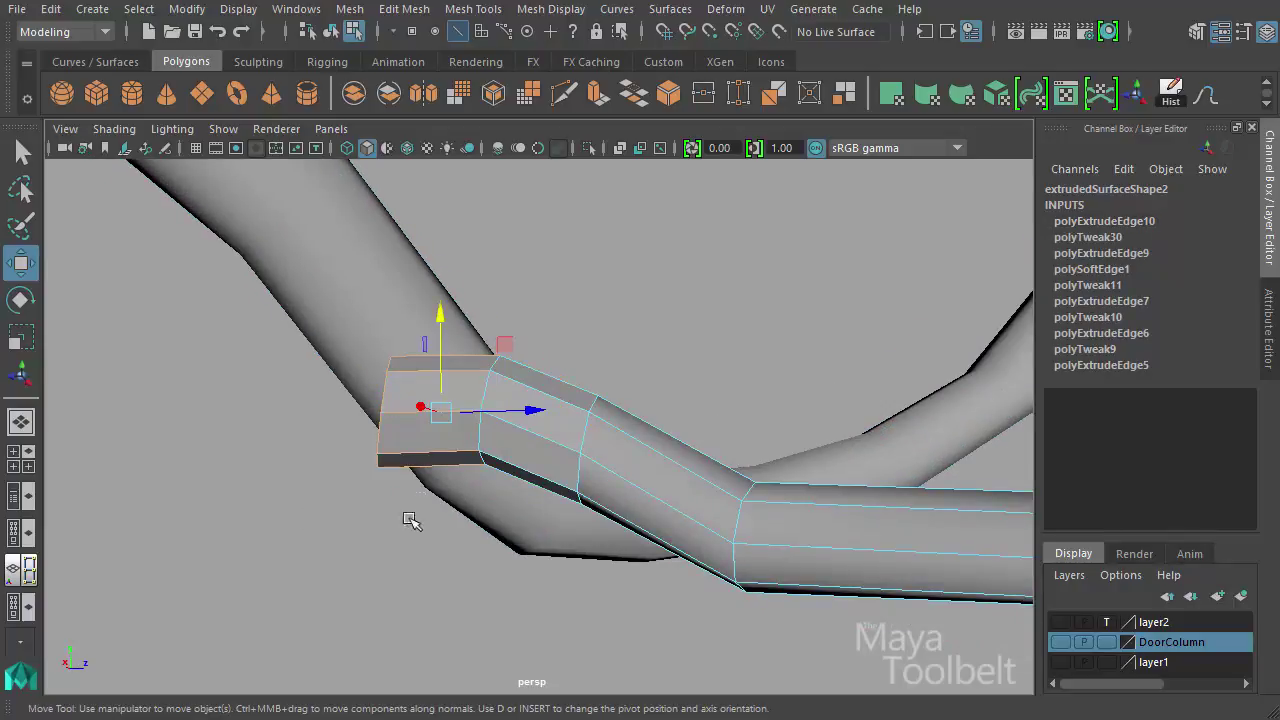
pyautogui.moveTo(432, 358); pyautogui.dragTo(452, 336)
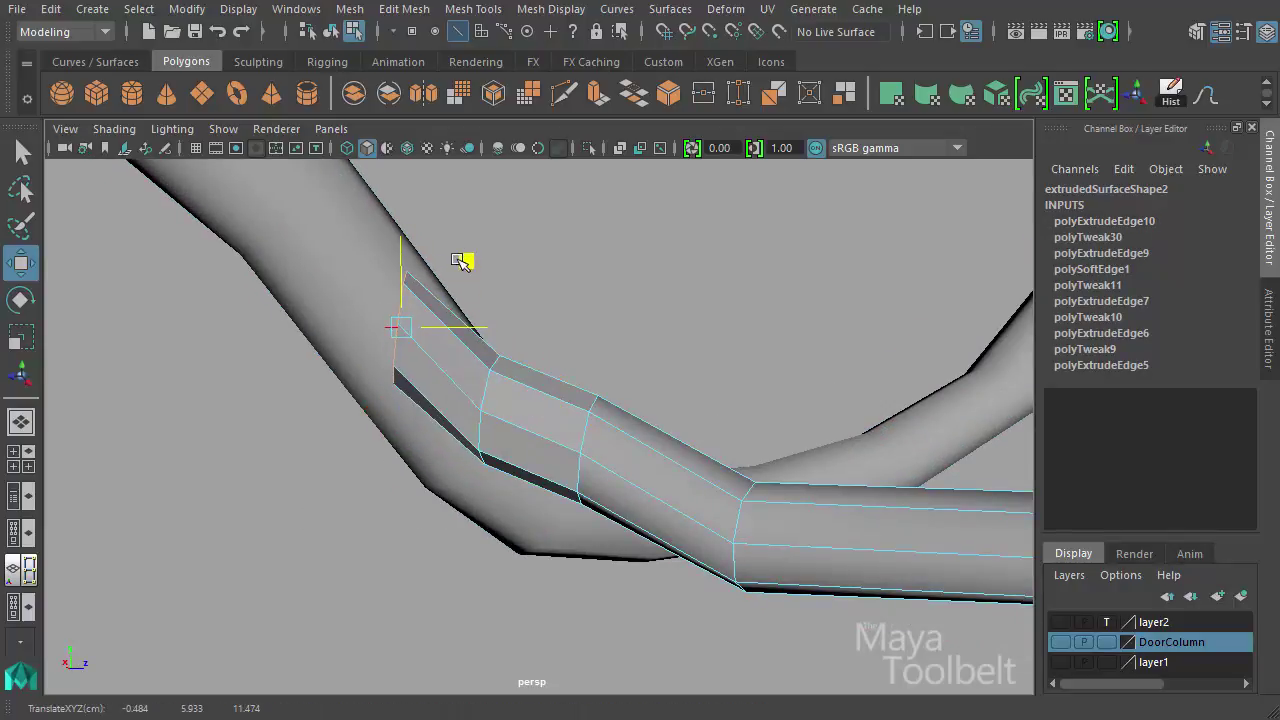
# Rotate the strip's open end edges to sit square across the main arm's direction
pyautogui.press('e')
pyautogui.moveTo(421, 232); pyautogui.dragTo(476, 275)
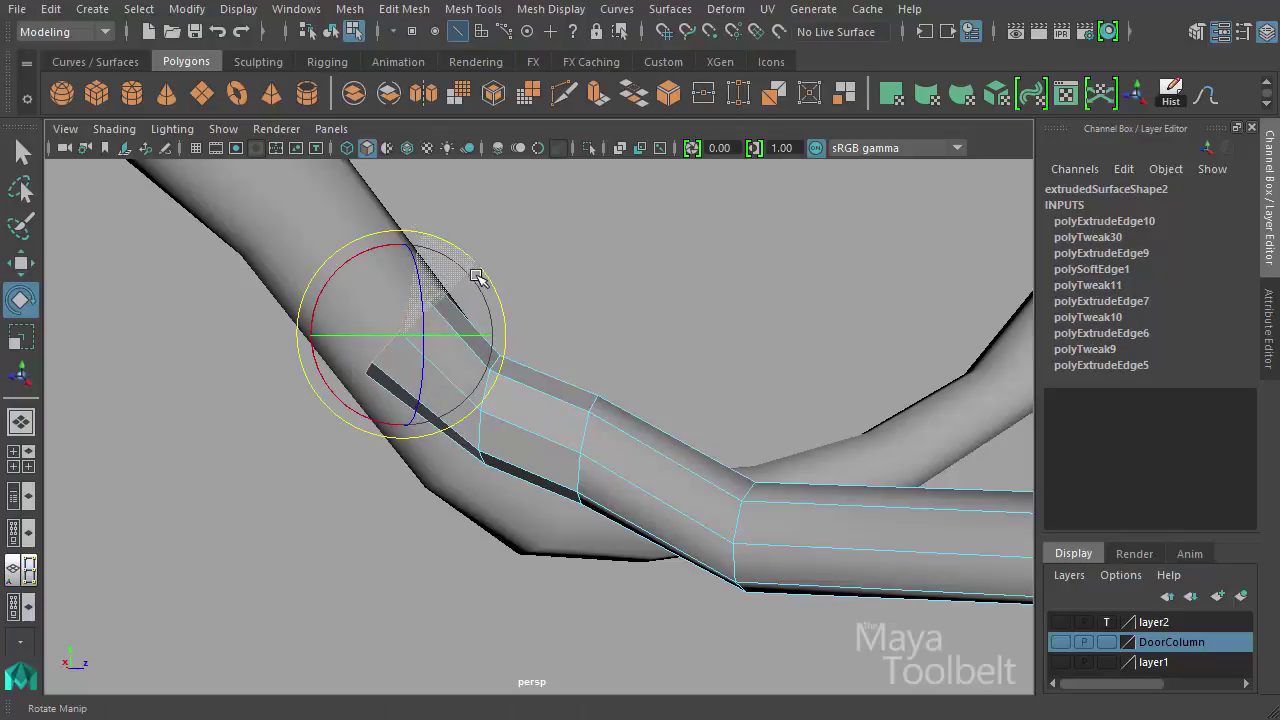
pyautogui.moveTo(388, 272); pyautogui.dragTo(360, 256)
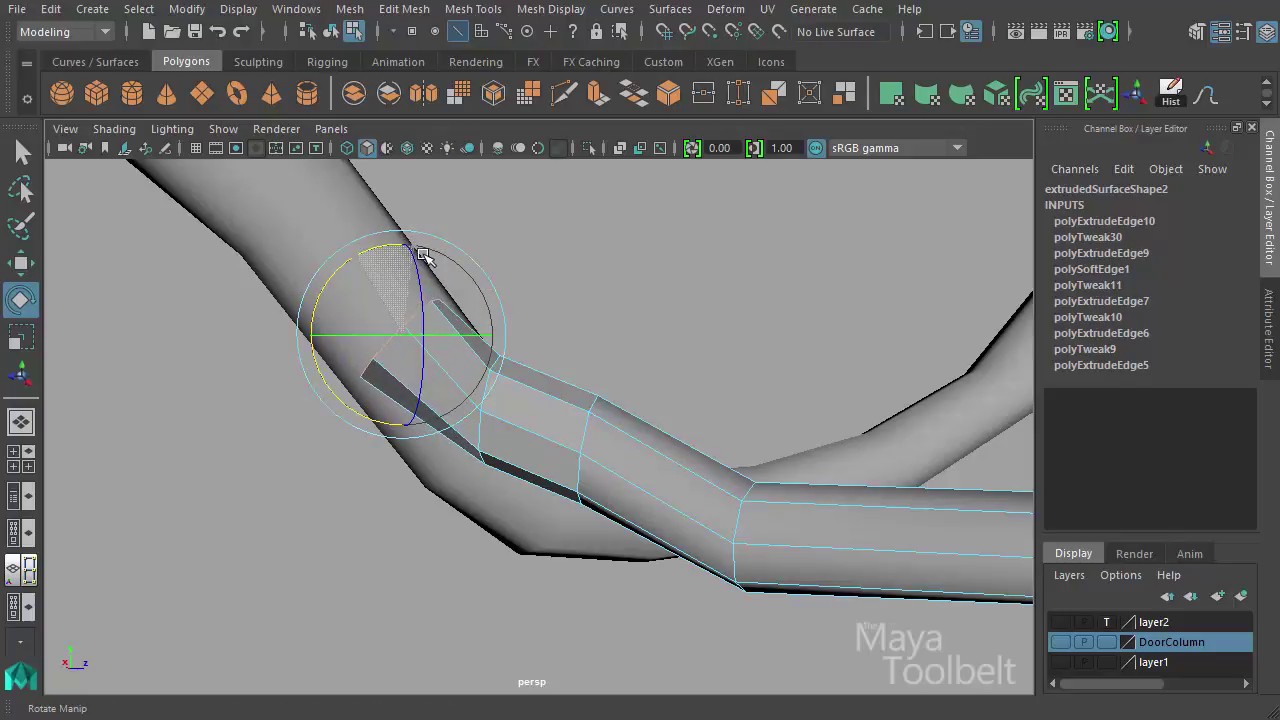
pyautogui.press('r')
# Rotate and reposition the vertices between the strip's two segments to smooth its bend along the main arm
pyautogui.keyDown('alt'); pyautogui.moveTo(460, 380); pyautogui.dragTo(530, 360); pyautogui.keyUp('alt')
pyautogui.moveTo(526, 354); pyautogui.dragTo(450, 357, button='right')
pyautogui.keyDown('alt'); pyautogui.moveTo(470, 365); pyautogui.dragTo(528, 388); pyautogui.keyUp('alt')
pyautogui.moveTo(470, 337); pyautogui.dragTo(586, 392)
pyautogui.keyDown('alt'); pyautogui.moveTo(508, 462); pyautogui.dragTo(575, 417); pyautogui.keyUp('alt')
pyautogui.press('e')
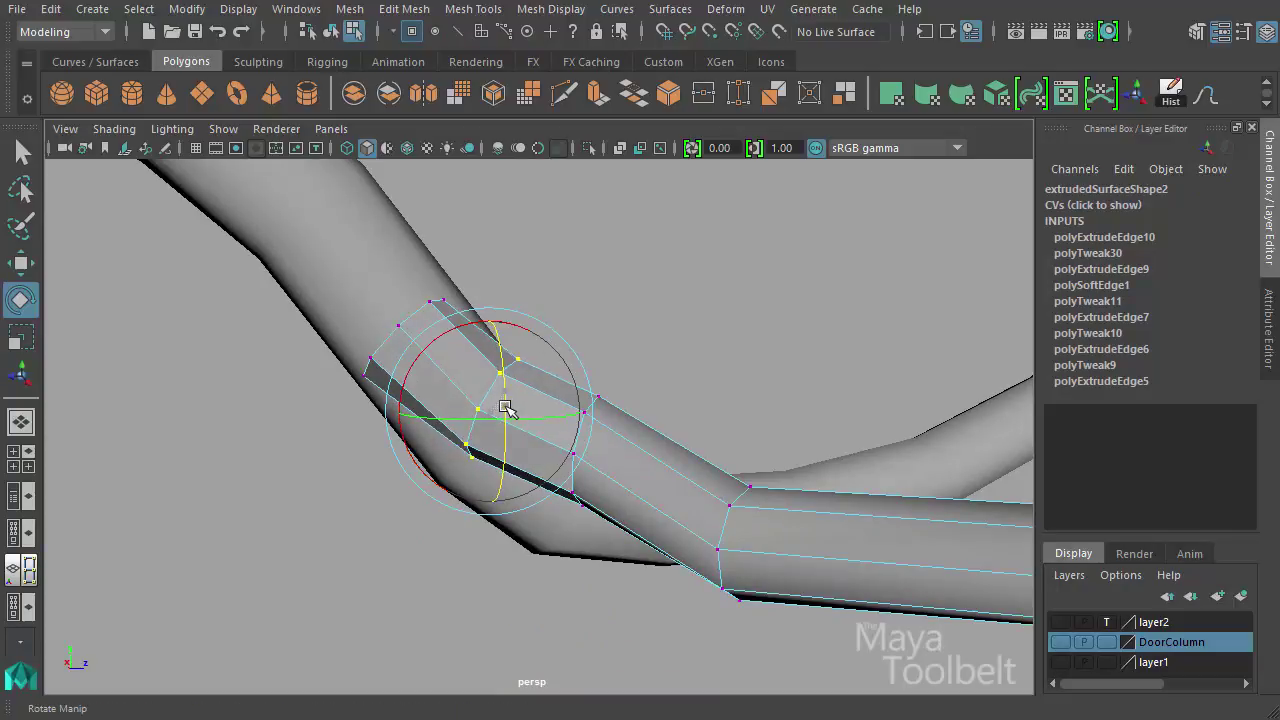
pyautogui.press('w')
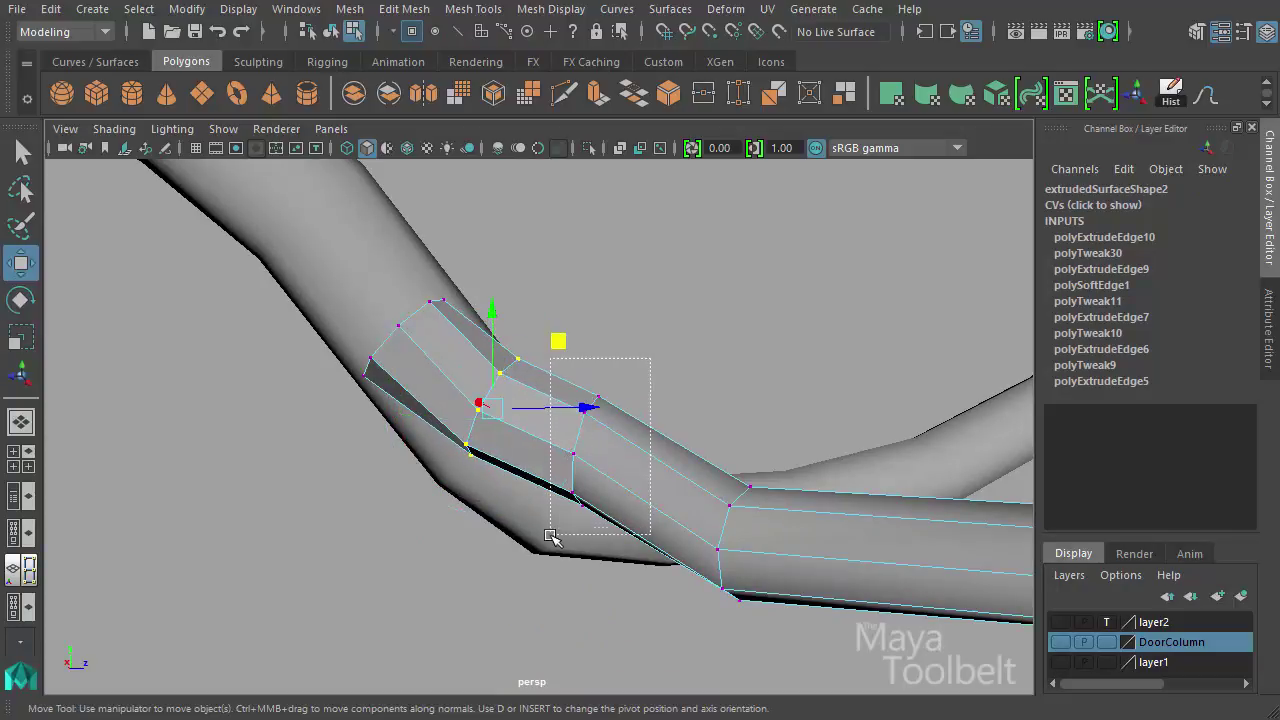
pyautogui.moveTo(591, 360); pyautogui.dragTo(368, 415)
# Narrow the strip's end vertices to about 0.61 along X and shift them slightly away from the main arm
pyautogui.keyDown('alt'); pyautogui.moveTo(505, 304); pyautogui.dragTo(480, 348); pyautogui.keyUp('alt')
pyautogui.click(491, 252)
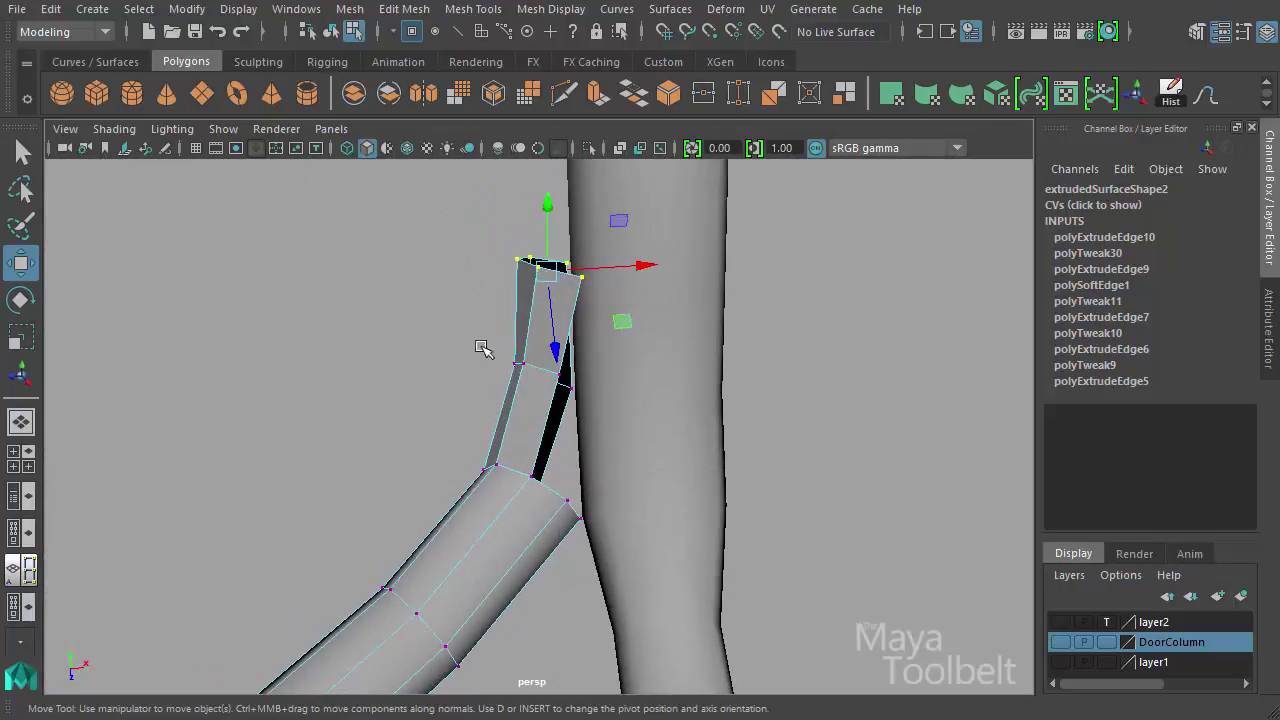
pyautogui.moveTo(597, 420); pyautogui.dragTo(598, 421)
pyautogui.keyDown('alt'); pyautogui.moveTo(598, 421); pyautogui.dragTo(627, 428); pyautogui.keyUp('alt')
pyautogui.press('e')
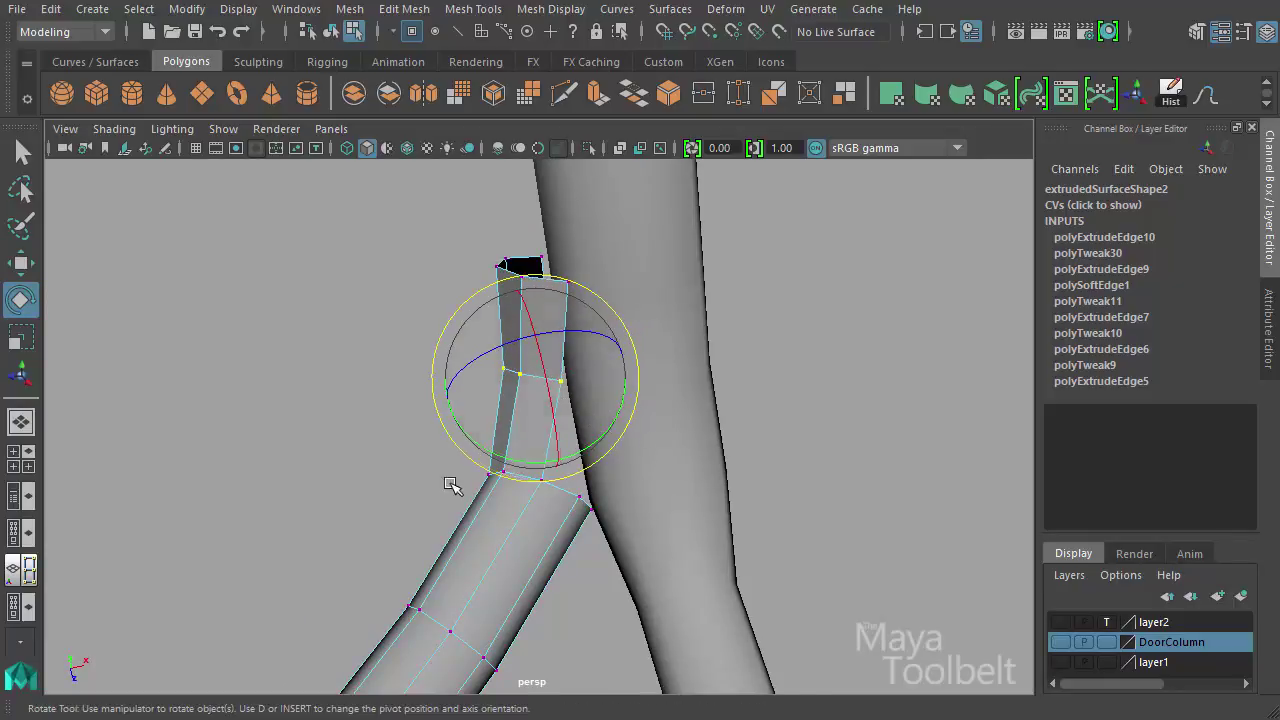
pyautogui.keyDown('alt'); pyautogui.moveTo(452, 485); pyautogui.dragTo(685, 354); pyautogui.keyUp('alt')
pyautogui.click(795, 356)
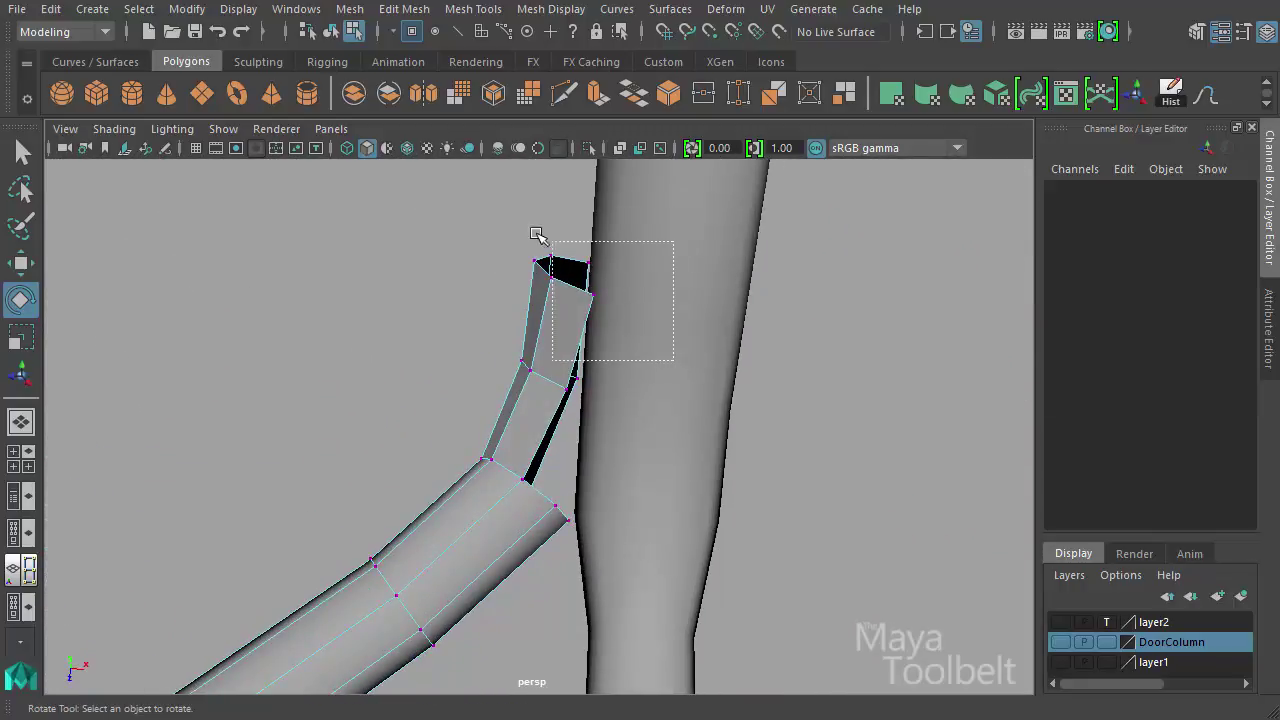
pyautogui.moveTo(536, 233); pyautogui.dragTo(538, 235)
pyautogui.keyDown('alt'); pyautogui.moveTo(646, 320); pyautogui.dragTo(703, 222); pyautogui.keyUp('alt')
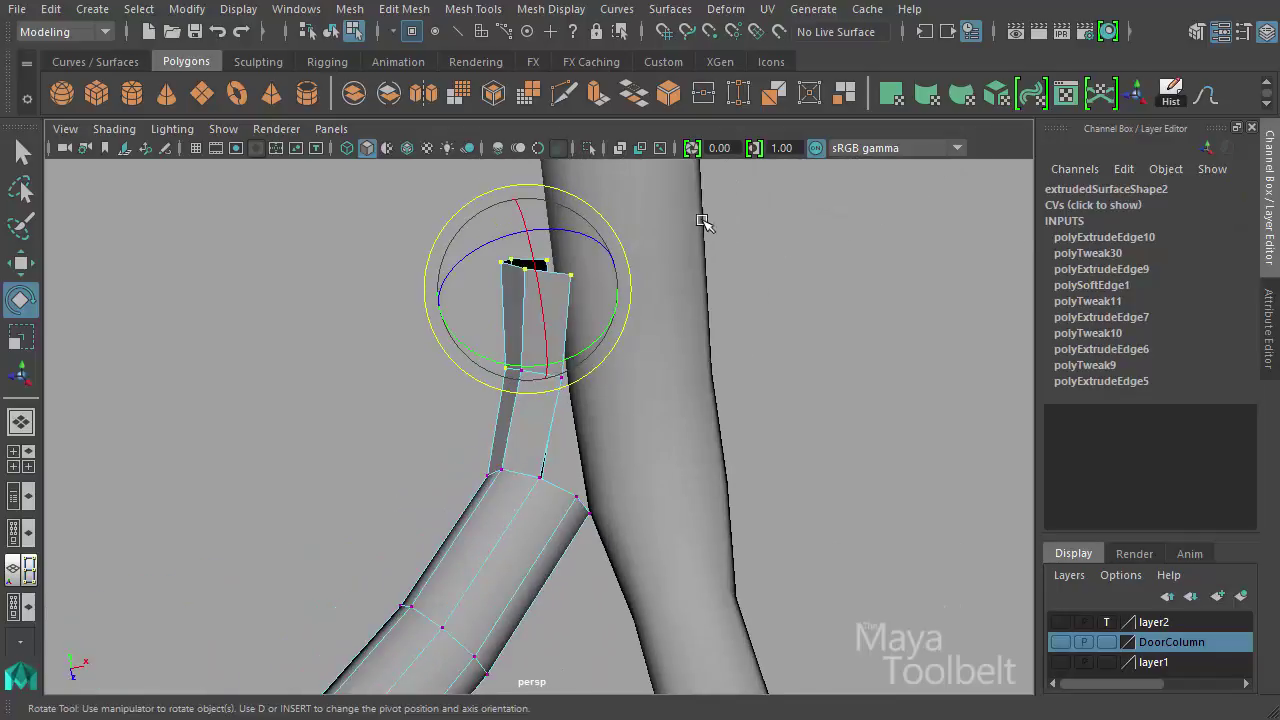
pyautogui.press('r')
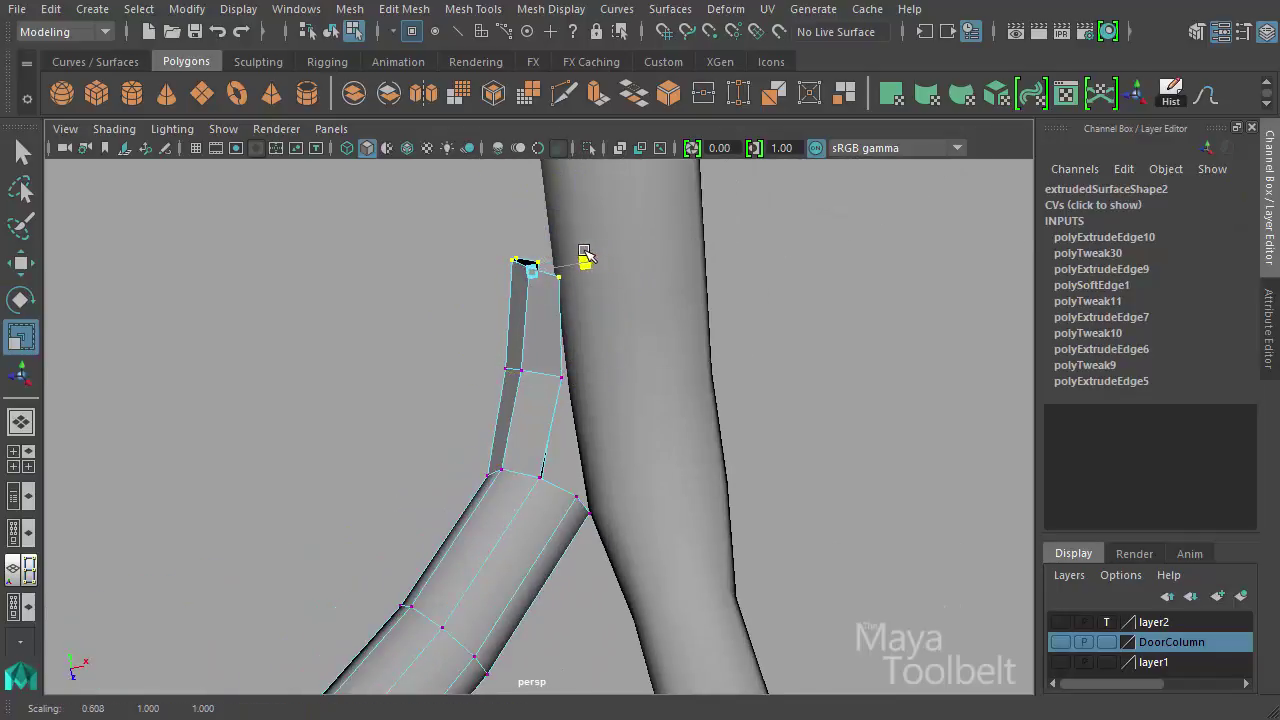
pyautogui.press('w')
pyautogui.moveTo(630, 256); pyautogui.dragTo(624, 256)
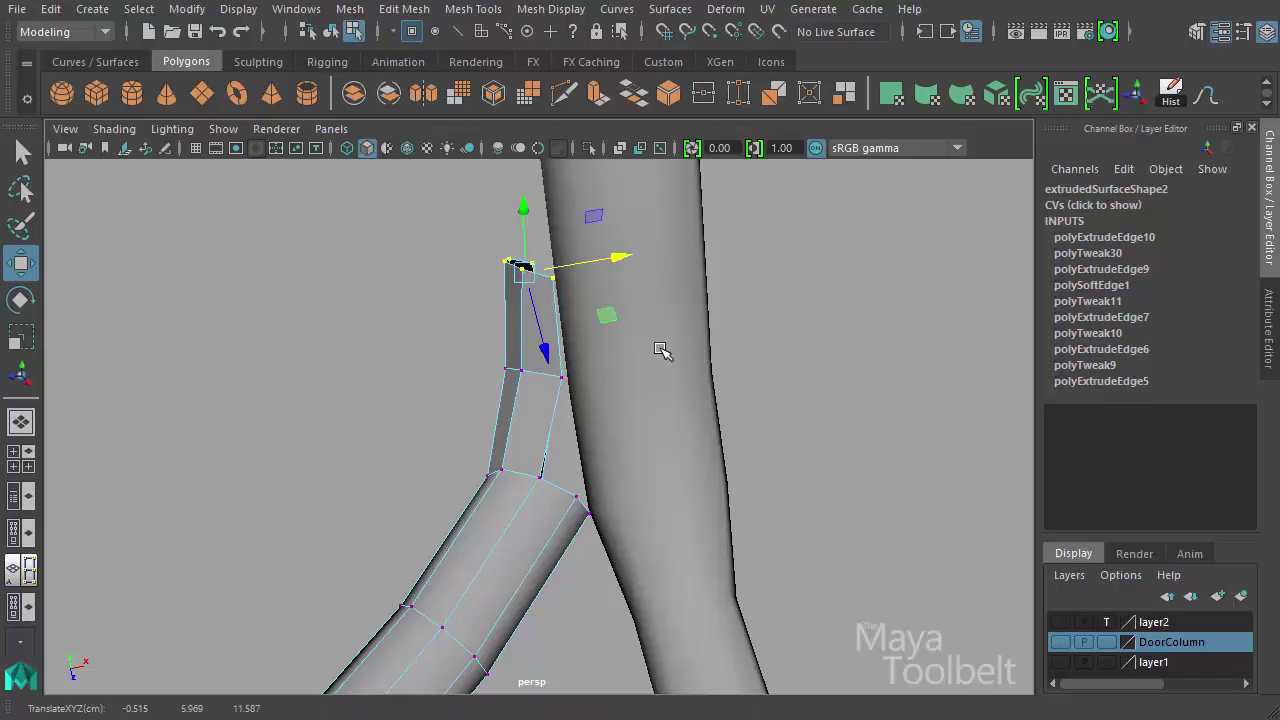
# Adjust the vertices between the strip's segments and scale its end vertices uniformly to about 0.66
pyautogui.press('r')
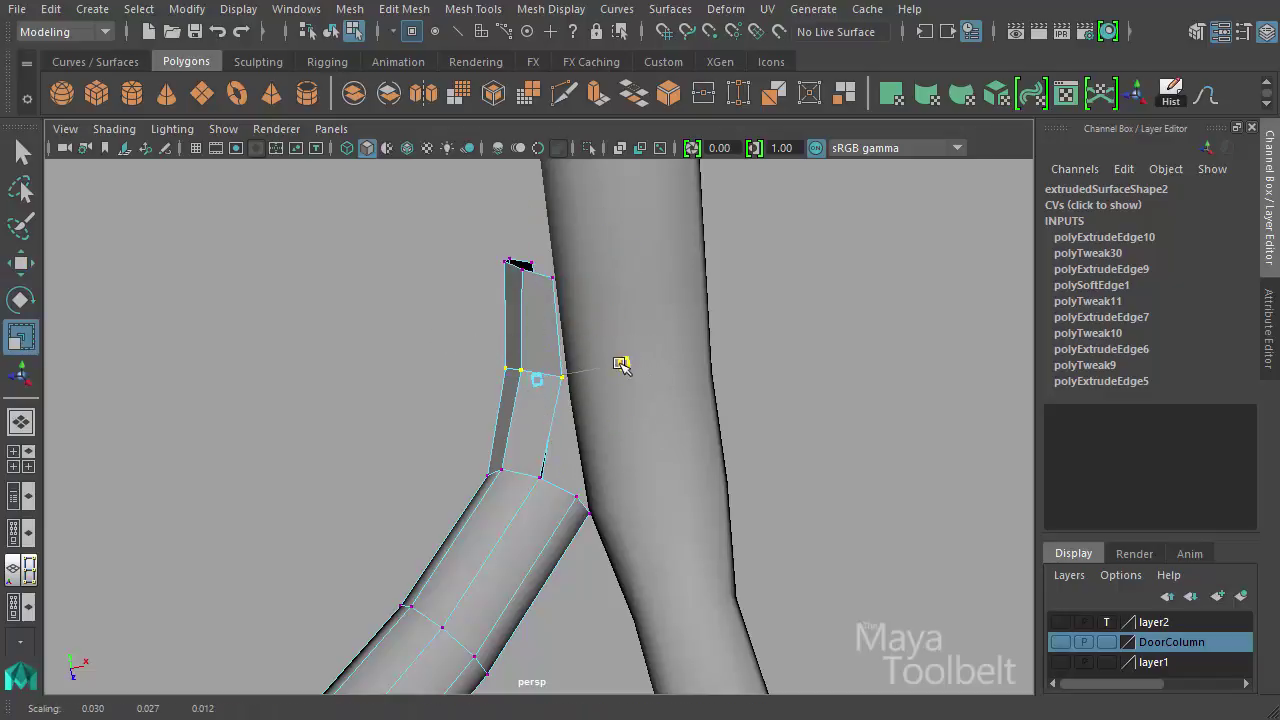
pyautogui.press('w')
pyautogui.moveTo(620, 366); pyautogui.dragTo(672, 460)
pyautogui.press('r')
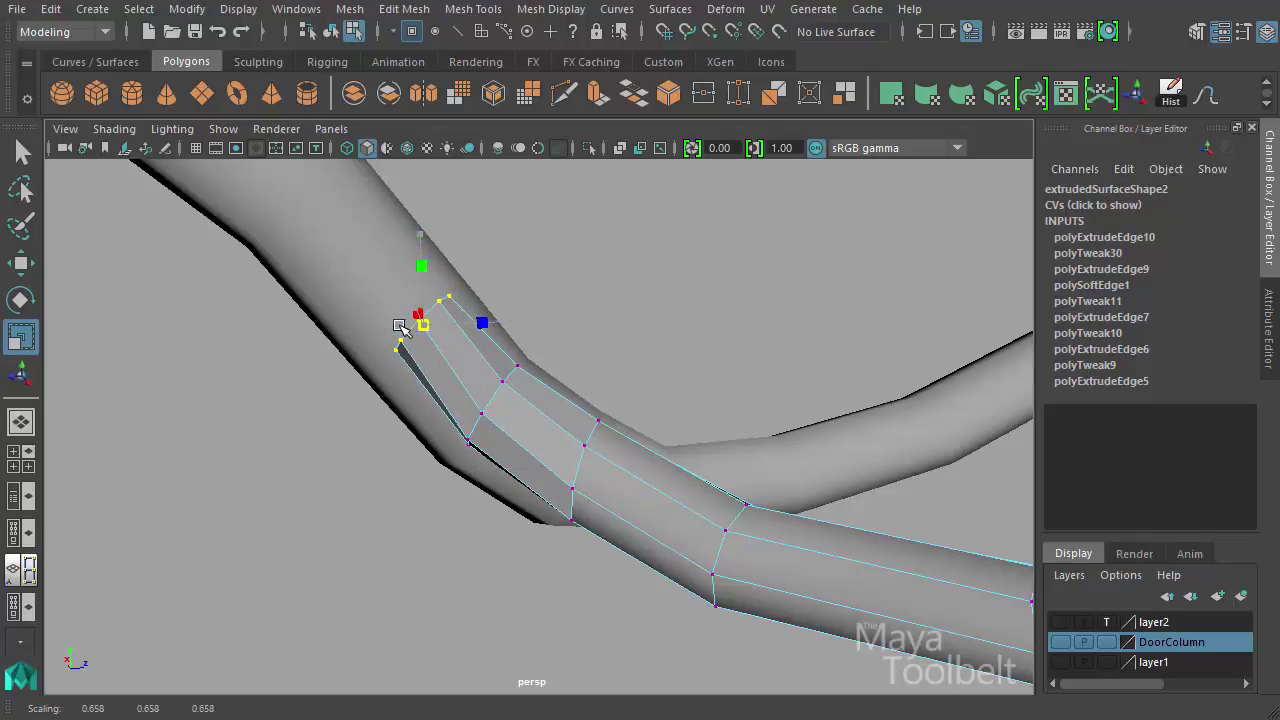
pyautogui.keyDown('alt'); pyautogui.moveTo(718, 434); pyautogui.dragTo(571, 485); pyautogui.keyUp('alt')
pyautogui.keyDown('alt'); pyautogui.moveTo(655, 503); pyautogui.dragTo(551, 466); pyautogui.keyUp('alt')
pyautogui.scroll(5, 556, 440)
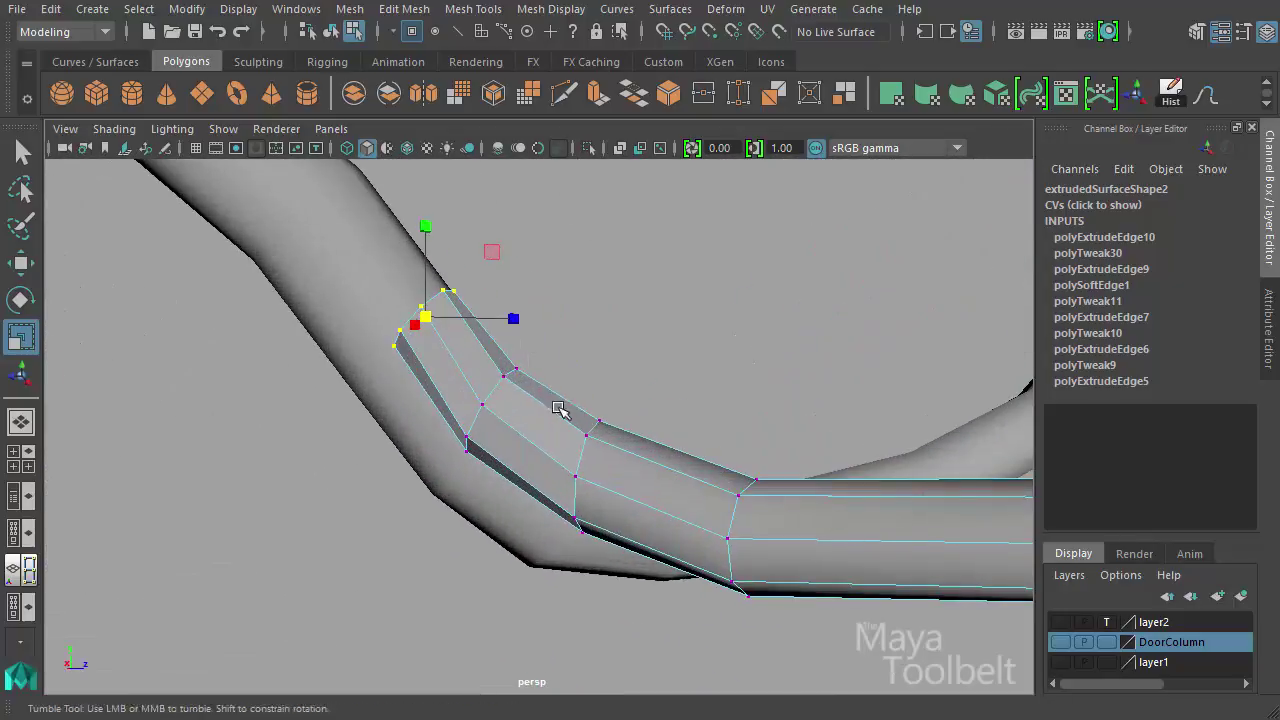
# Extrude the side edges of the strip's end segment and pull them along X toward the main arm
pyautogui.keyDown('alt'); pyautogui.moveTo(563, 409); pyautogui.dragTo(463, 440); pyautogui.keyUp('alt')
pyautogui.keyDown('alt'); pyautogui.moveTo(463, 440); pyautogui.dragTo(520, 481, button='middle'); pyautogui.keyUp('alt')
pyautogui.scroll(4, 600, 410)
pyautogui.keyDown('alt'); pyautogui.moveTo(614, 403); pyautogui.dragTo(679, 354); pyautogui.keyUp('alt')
pyautogui.press('w')
pyautogui.keyDown('alt'); pyautogui.moveTo(654, 297); pyautogui.dragTo(590, 311); pyautogui.keyUp('alt')
pyautogui.press('F10')
pyautogui.click(538, 292)
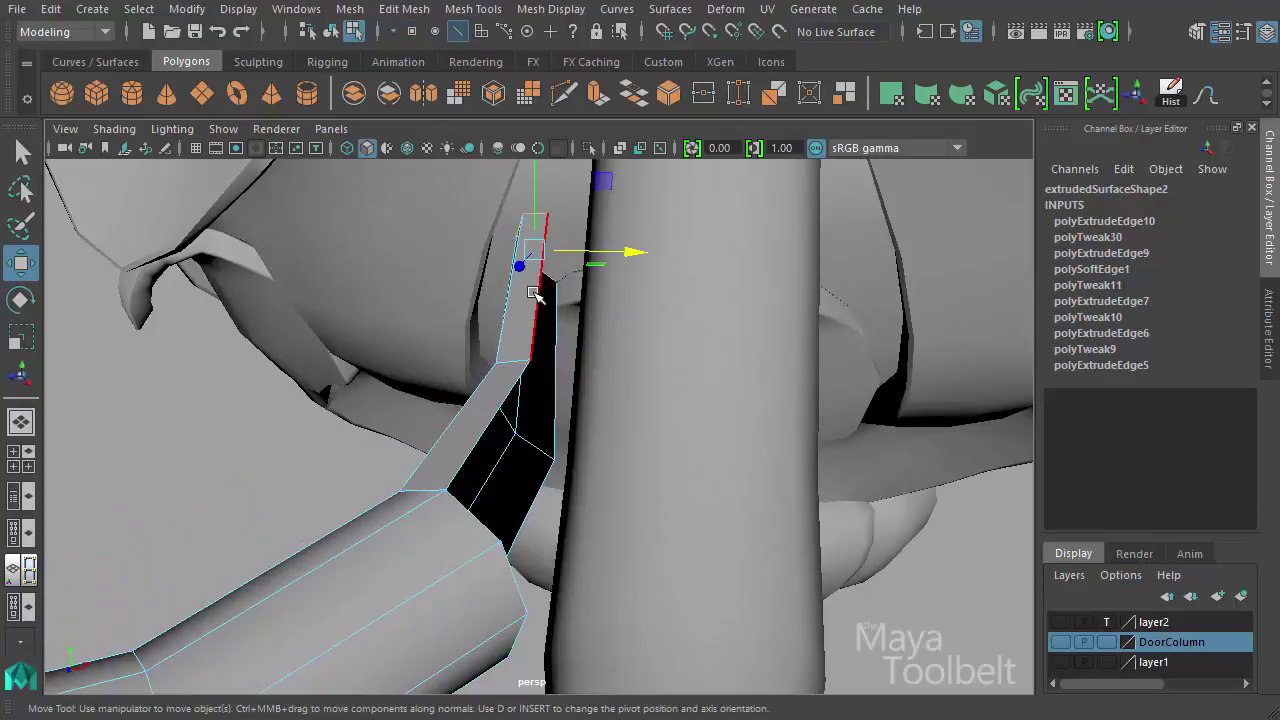
pyautogui.click(404, 9)
pyautogui.click(440, 173)
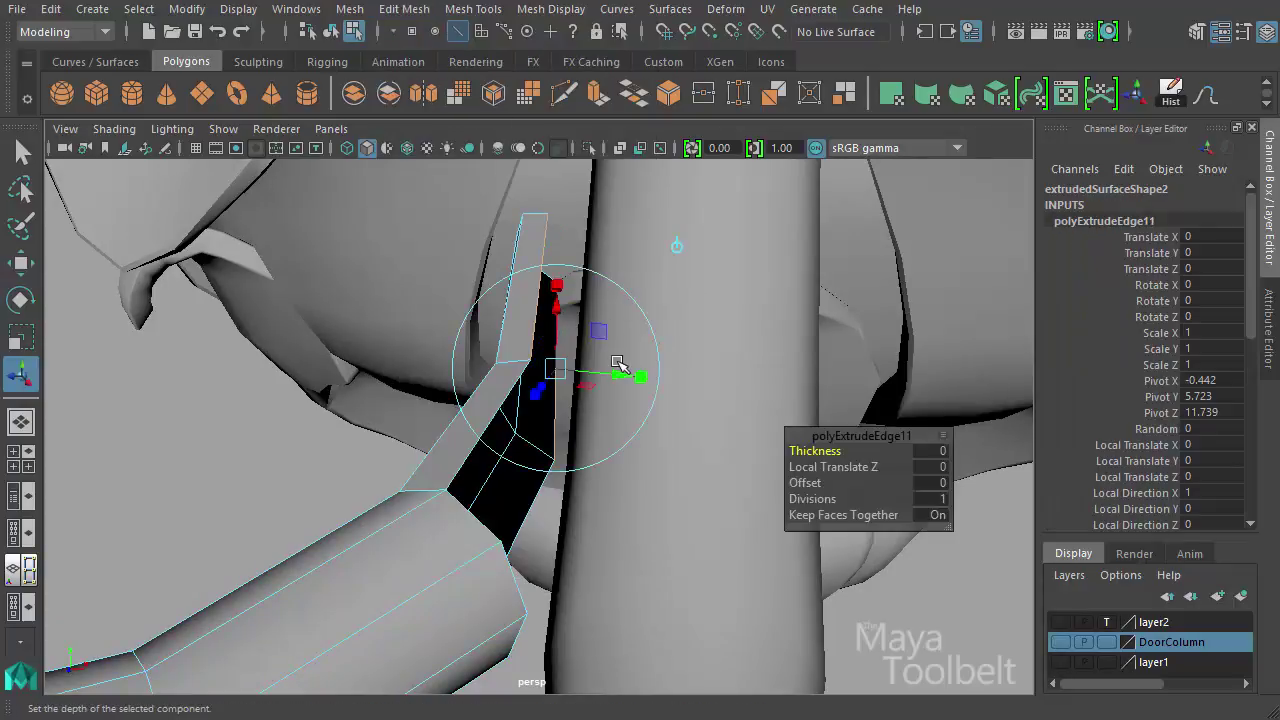
pyautogui.press('w')
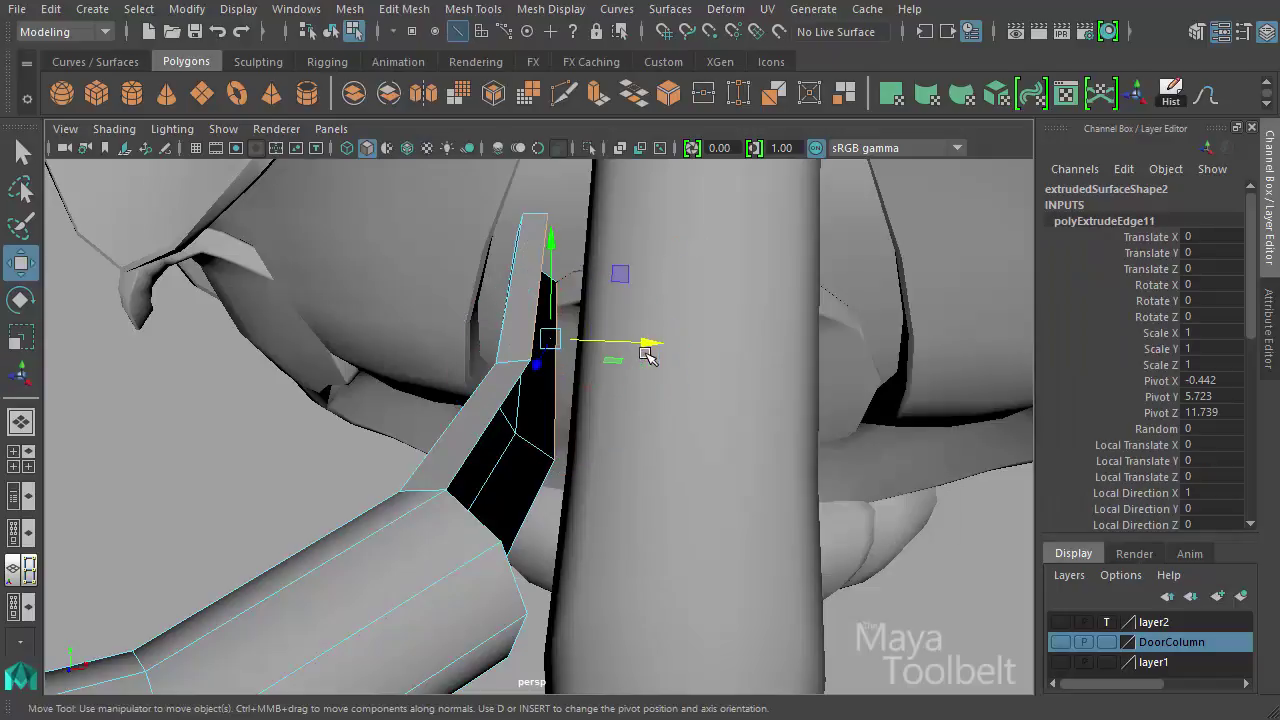
pyautogui.moveTo(648, 340); pyautogui.dragTo(676, 343)
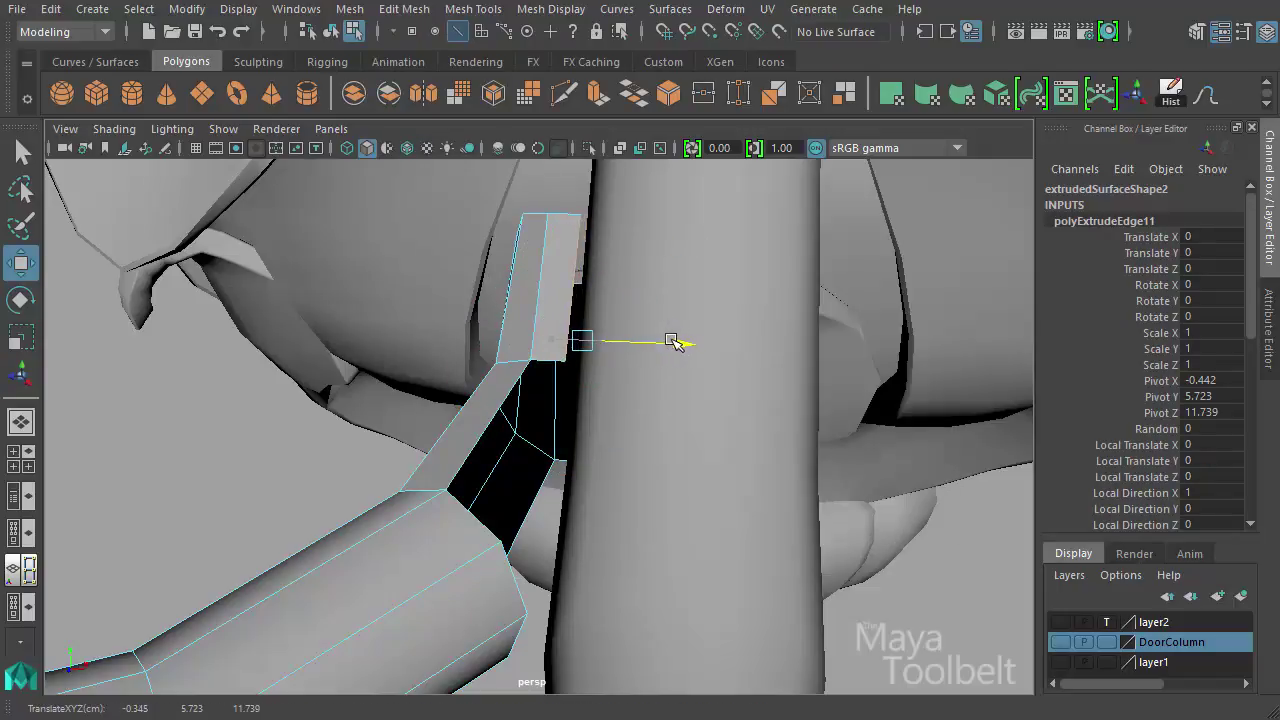
# Fit the extruded side edges against the main arm and raise the inner vertices at the strip's upper end
pyautogui.keyDown('alt'); pyautogui.moveTo(753, 375); pyautogui.dragTo(565, 527); pyautogui.keyUp('alt')
pyautogui.moveTo(483, 557); pyautogui.dragTo(404, 570, button='middle')
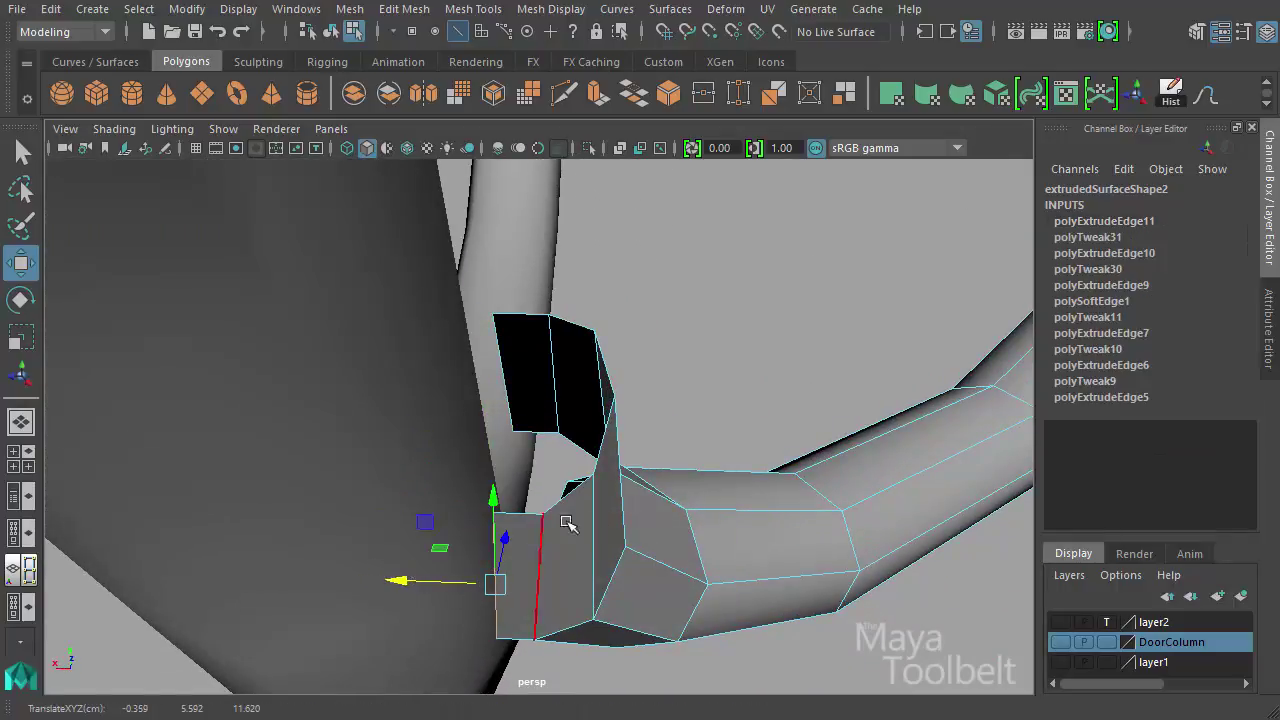
pyautogui.keyDown('alt'); pyautogui.moveTo(565, 524); pyautogui.dragTo(623, 401); pyautogui.keyUp('alt')
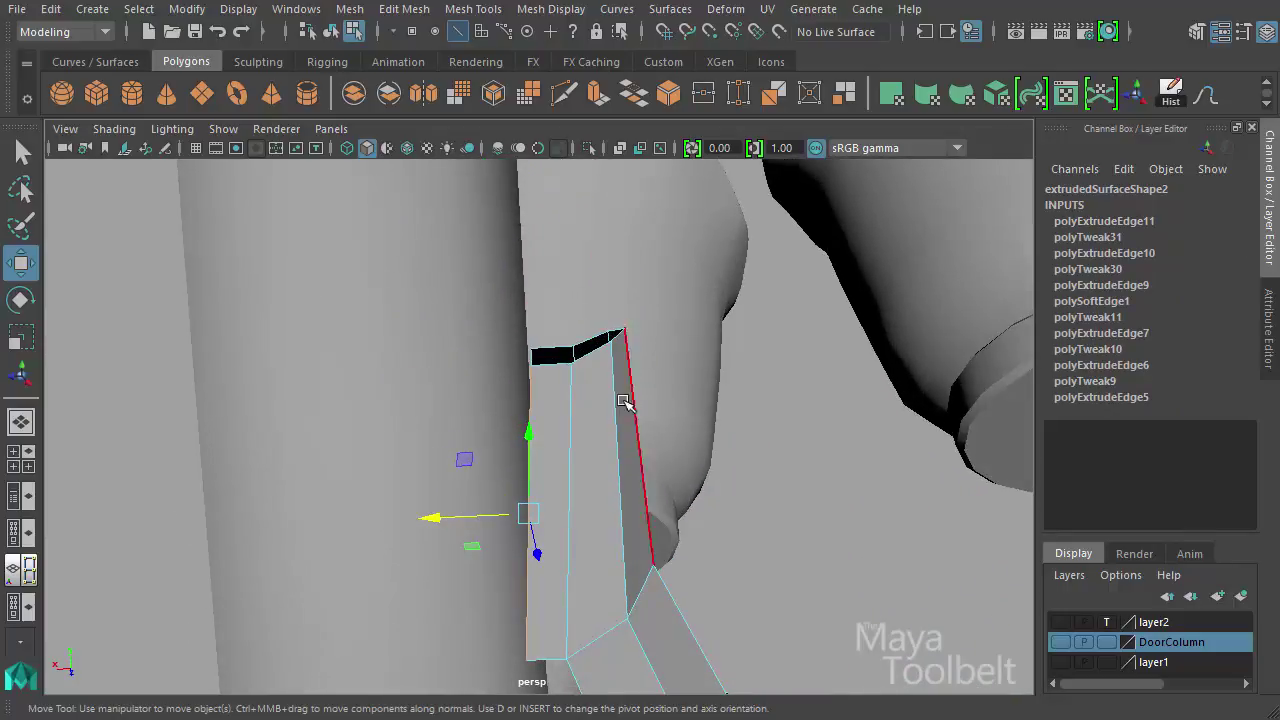
pyautogui.press('F9')
pyautogui.moveTo(565, 372); pyautogui.dragTo(567, 345)
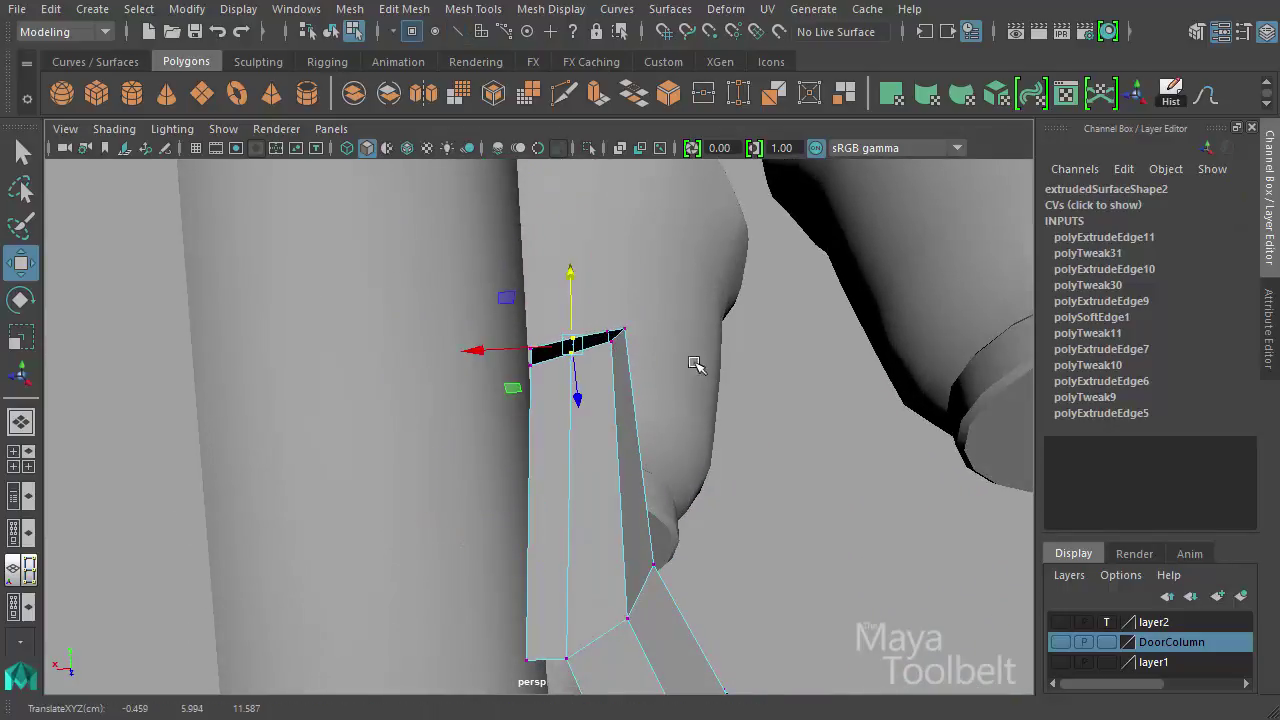
# Shift the strip's inner upper corner vertex along X toward the main arm and reposition two neighbouring end vertices in the YZ plane
pyautogui.keyDown('alt'); pyautogui.moveTo(697, 365); pyautogui.dragTo(585, 294); pyautogui.keyUp('alt')
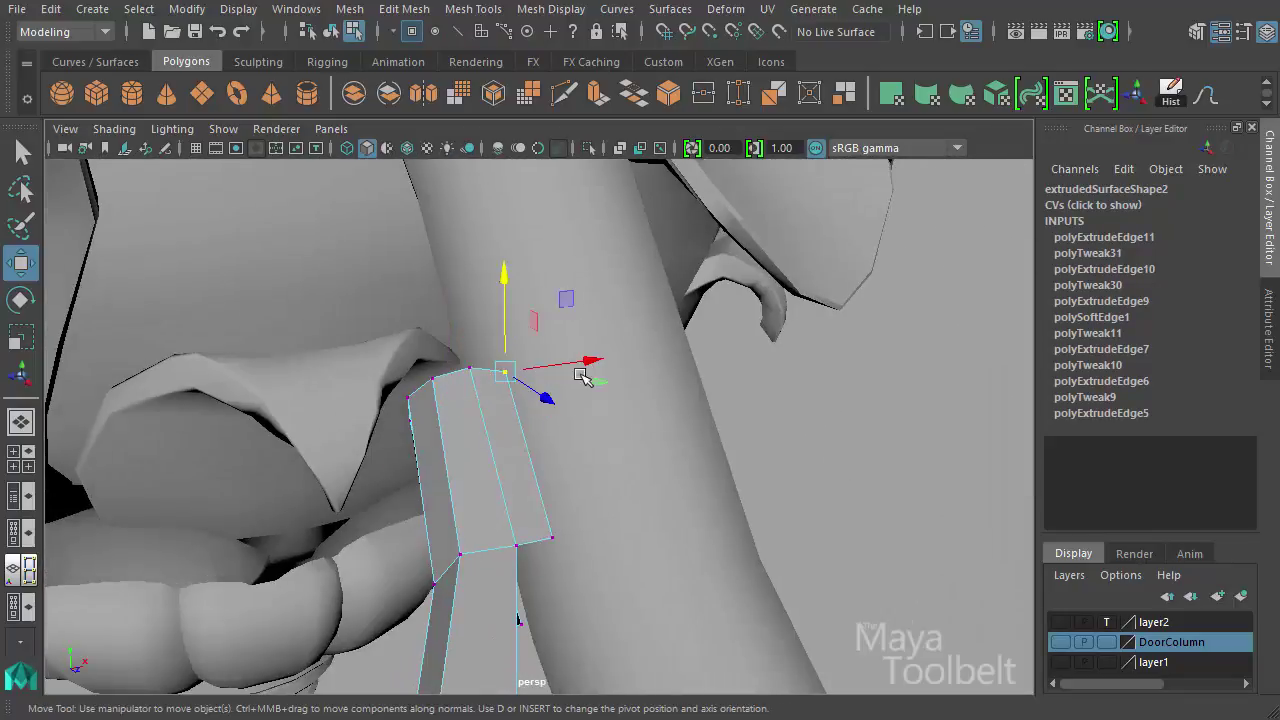
pyautogui.keyDown('alt'); pyautogui.moveTo(580, 374); pyautogui.dragTo(635, 339); pyautogui.keyUp('alt')
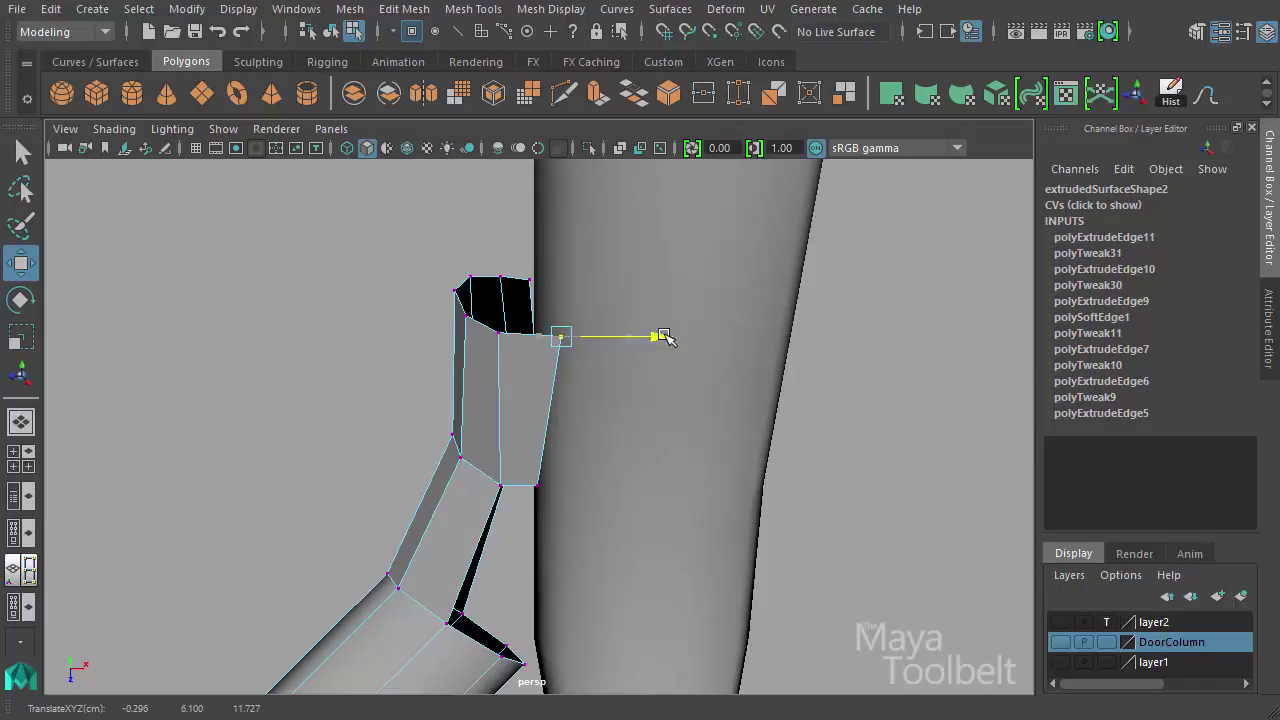
pyautogui.keyDown('alt'); pyautogui.moveTo(689, 372); pyautogui.dragTo(540, 458); pyautogui.keyUp('alt')
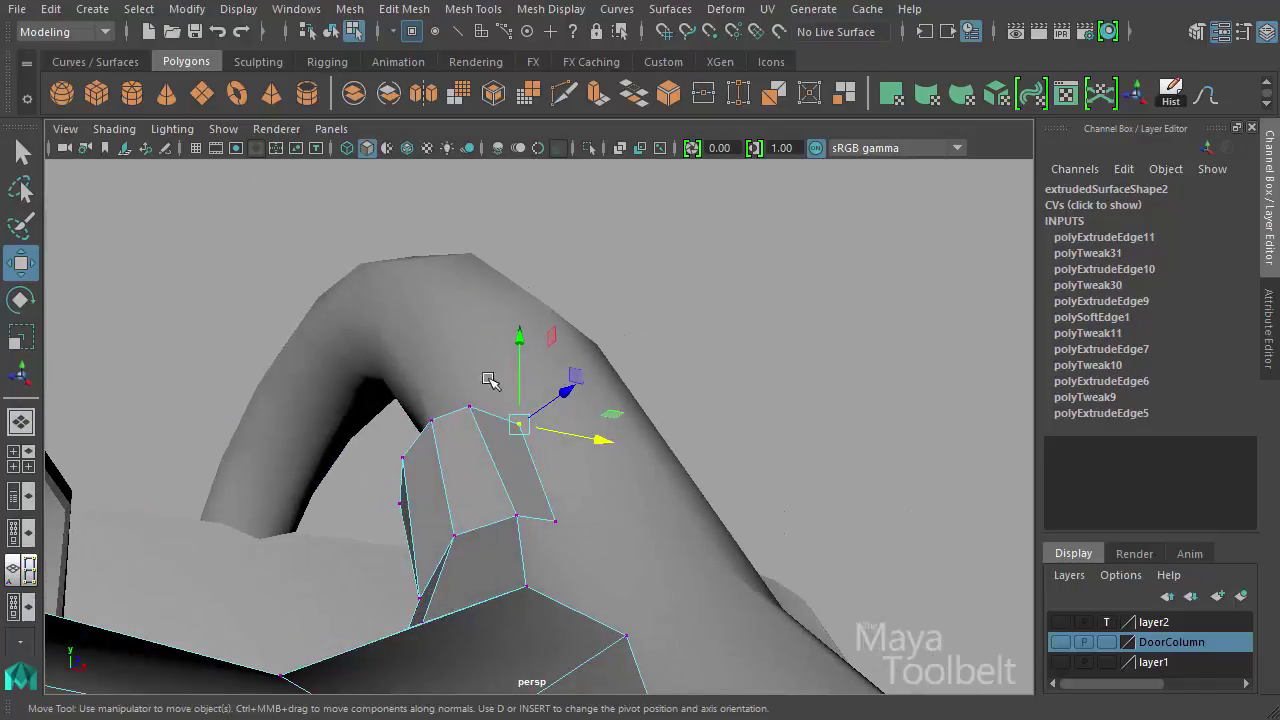
pyautogui.keyDown('shift'); pyautogui.moveTo(428, 428); pyautogui.dragTo(427, 430); pyautogui.keyUp('shift')
pyautogui.keyDown('alt'); pyautogui.moveTo(680, 440); pyautogui.dragTo(508, 416); pyautogui.keyUp('alt')
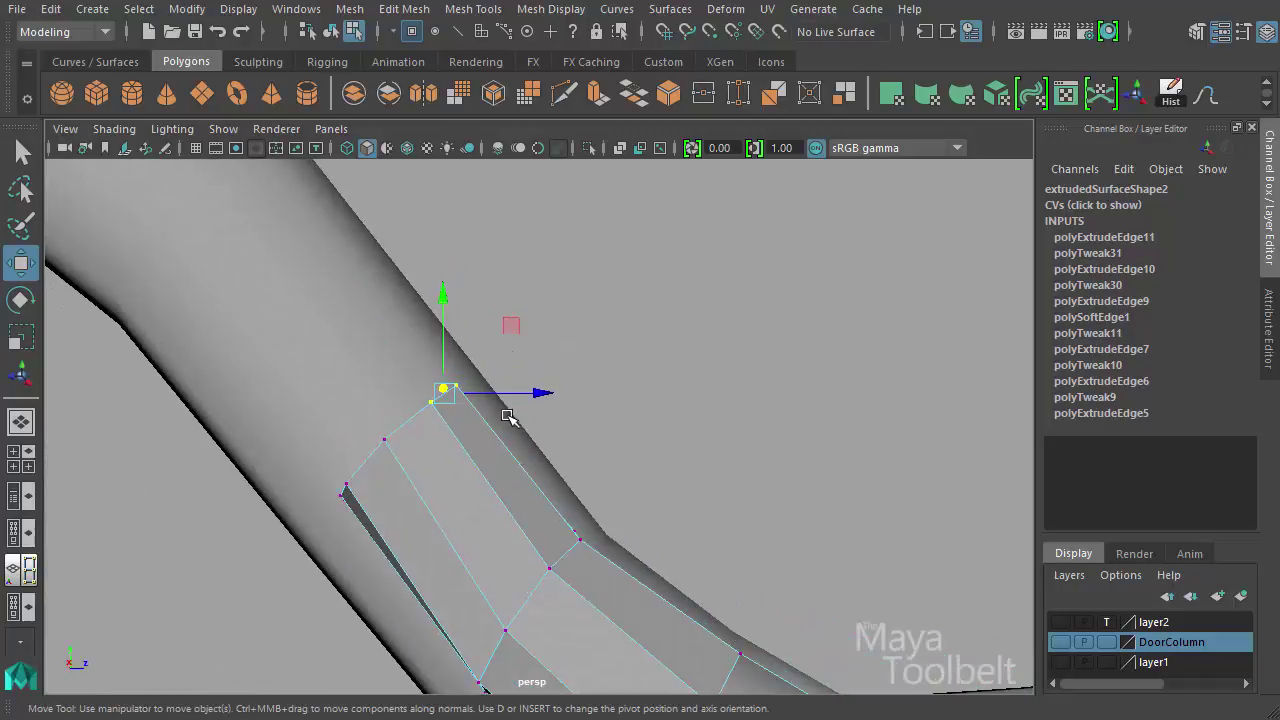
pyautogui.moveTo(505, 325); pyautogui.dragTo(505, 332, button='middle')
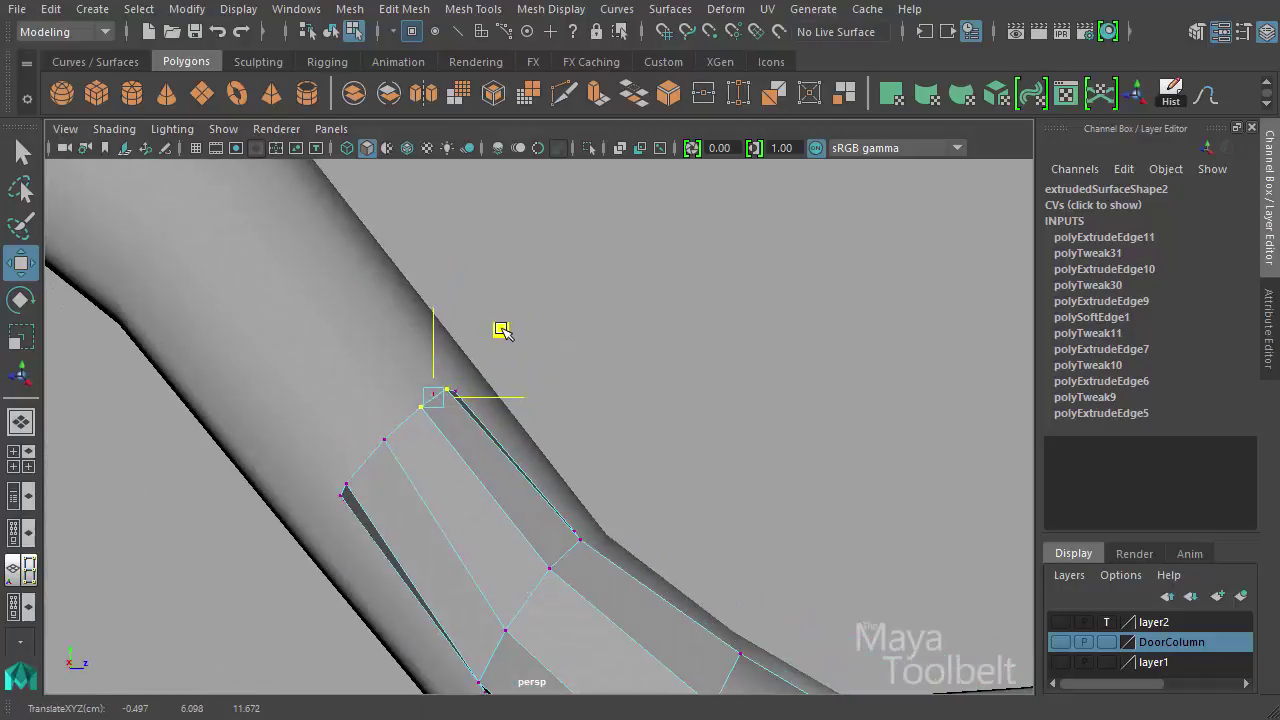
# Move the outer vertices at the strip's upper end along X toward the main arm
pyautogui.keyDown('alt'); pyautogui.moveTo(684, 360); pyautogui.dragTo(452, 455); pyautogui.keyUp('alt')
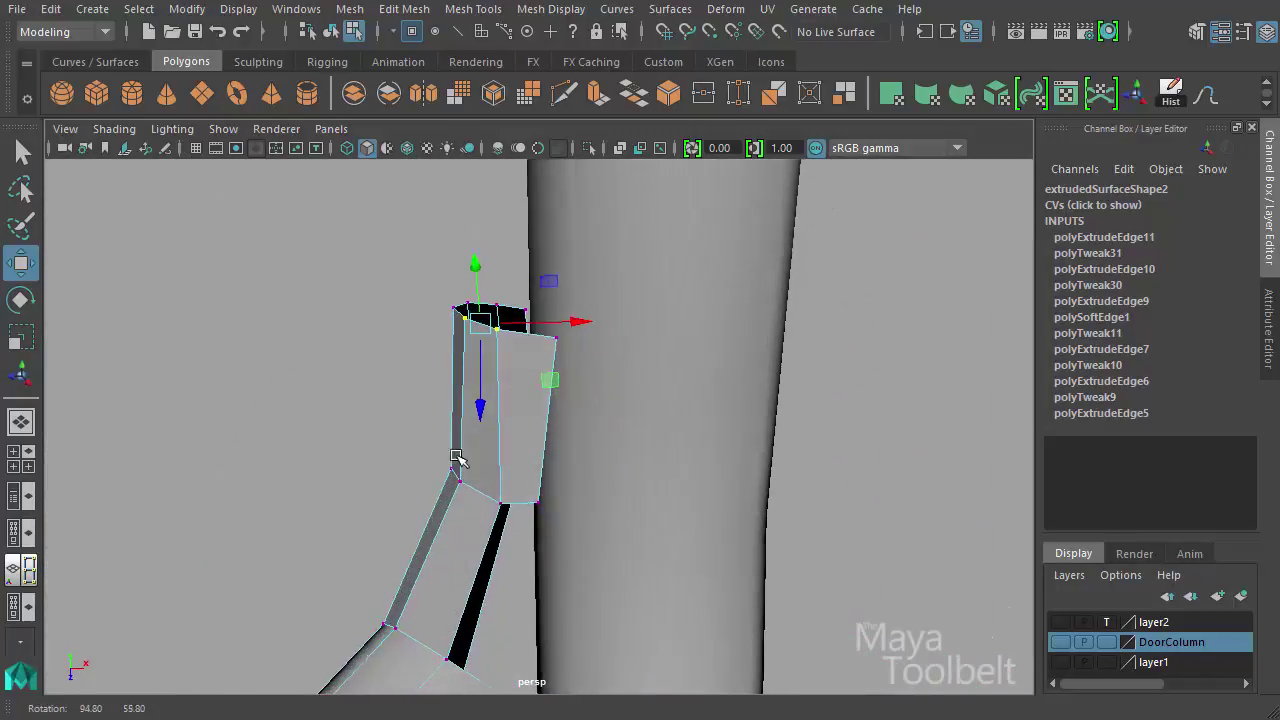
pyautogui.keyDown('alt'); pyautogui.moveTo(421, 321); pyautogui.dragTo(537, 362); pyautogui.keyUp('alt')
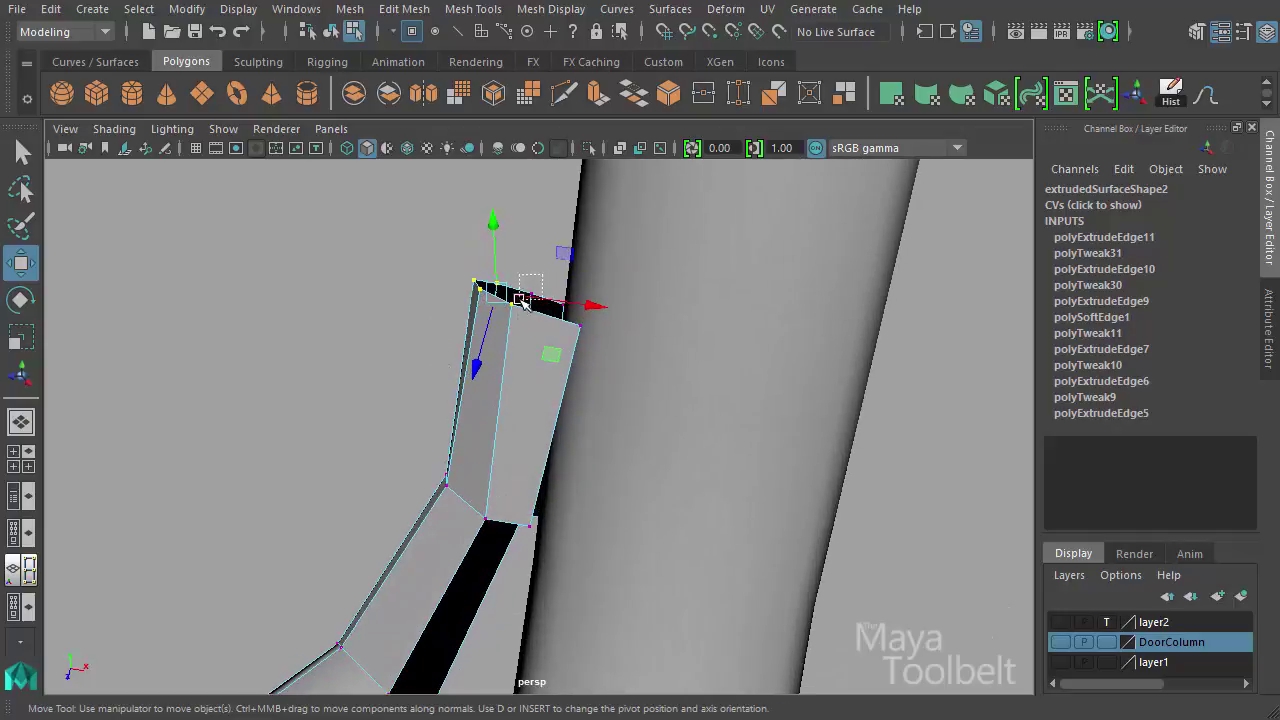
pyautogui.moveTo(593, 309); pyautogui.dragTo(601, 308)
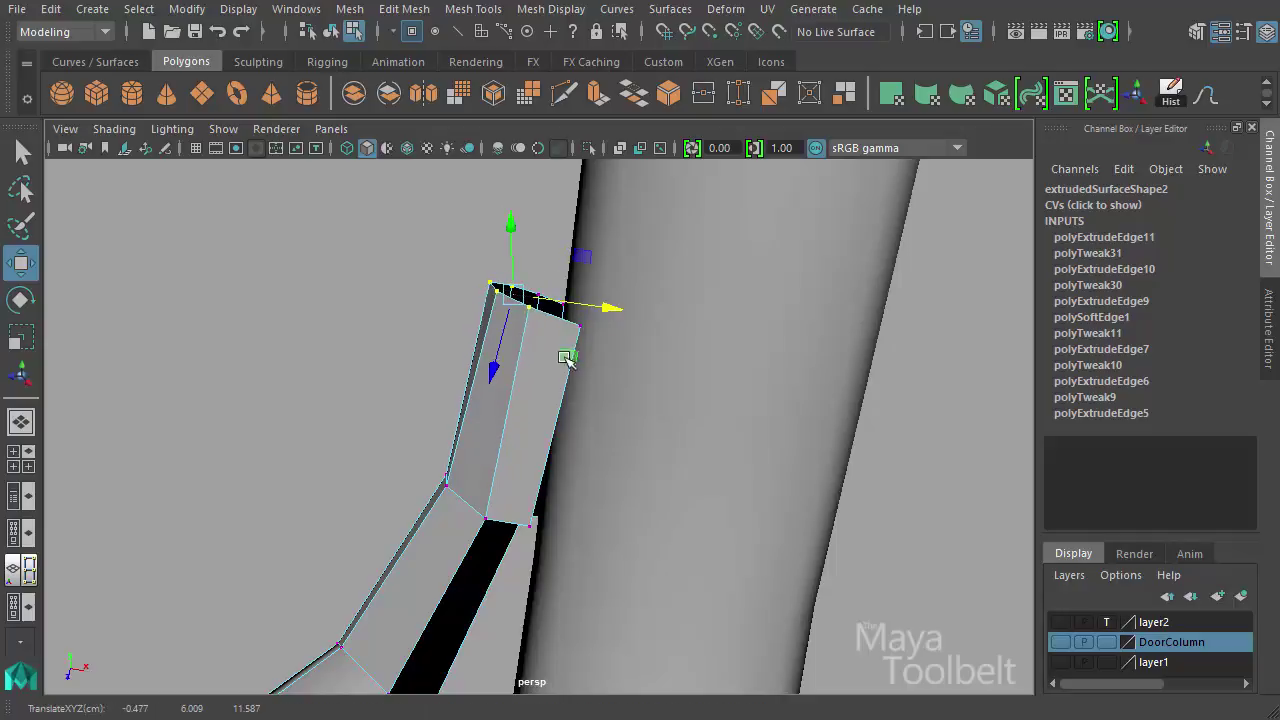
# Append a polygon between the end segment's extruded lower edge and the adjacent edge of the tube's open rim
pyautogui.keyDown('alt'); pyautogui.moveTo(566, 360); pyautogui.dragTo(574, 172); pyautogui.keyUp('alt')
pyautogui.click(474, 9)
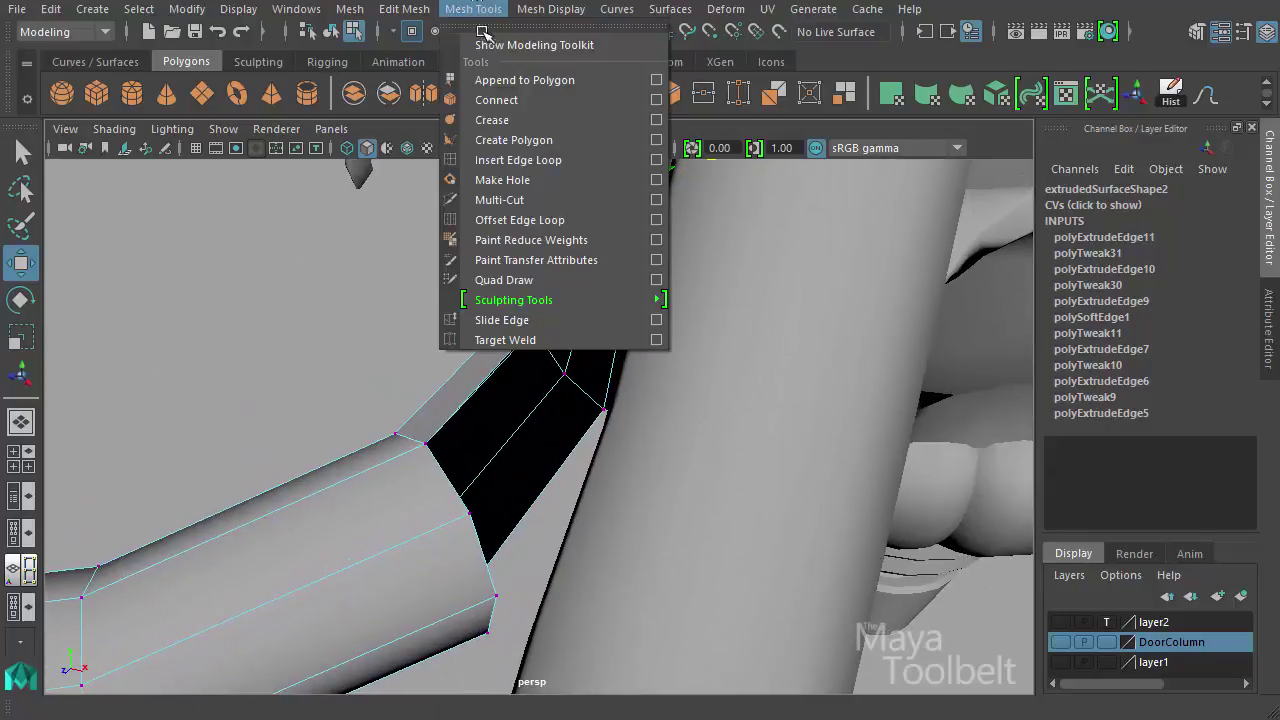
pyautogui.click(524, 80)
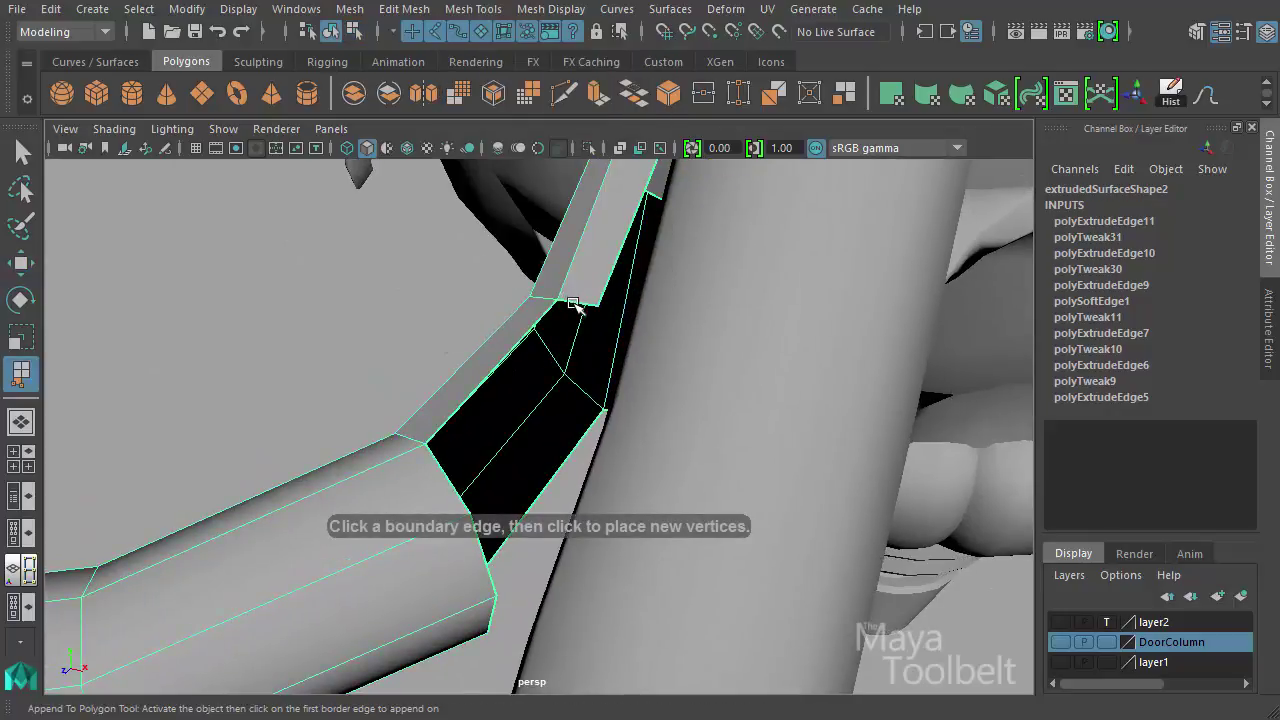
pyautogui.click(573, 303)
pyautogui.click(446, 474)
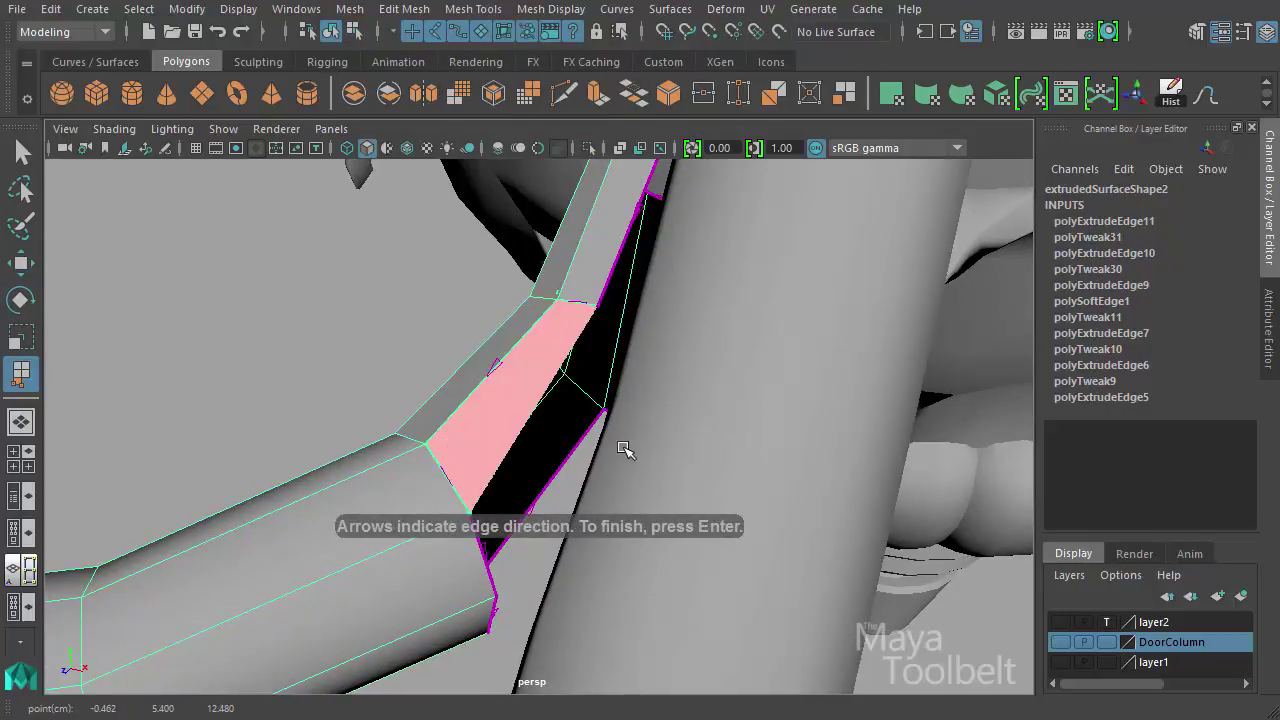
pyautogui.press('Return')
# Append a matching polygon on the strip's opposite side and another in the gap along the tube's rim
pyautogui.keyDown('alt'); pyautogui.moveTo(629, 423); pyautogui.dragTo(723, 438); pyautogui.keyUp('alt')
pyautogui.click(585, 633)
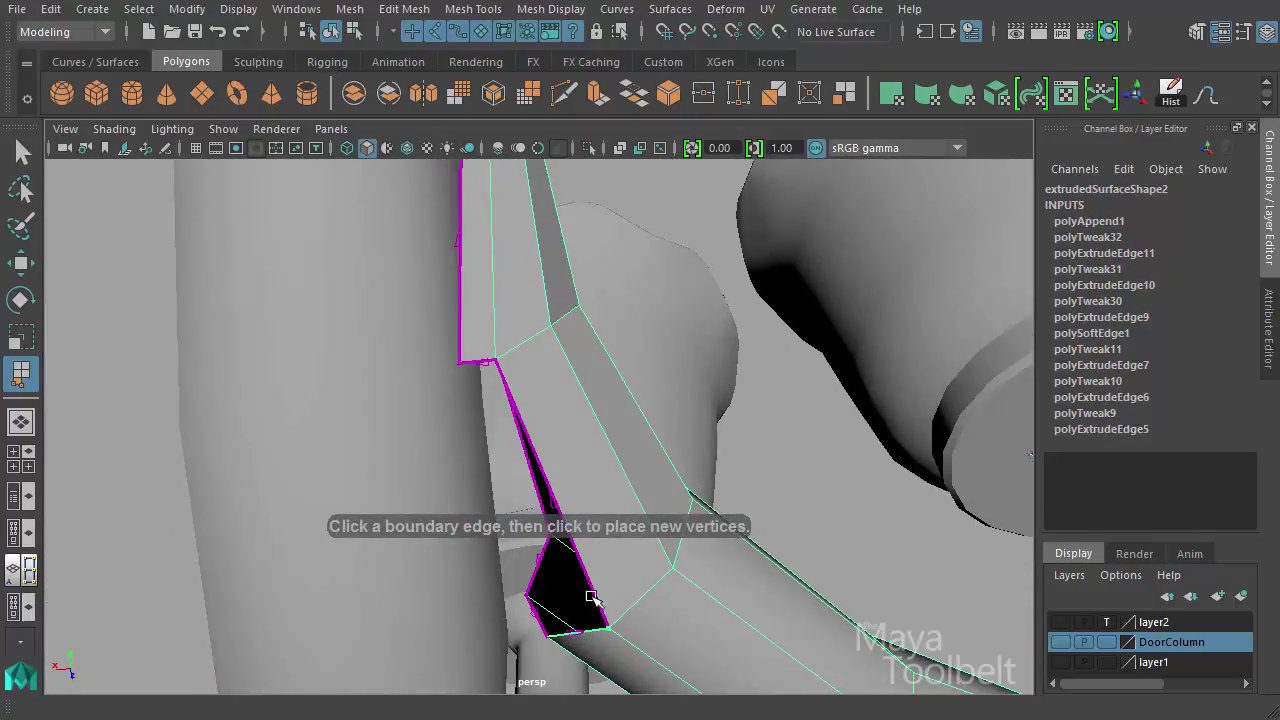
pyautogui.click(472, 363)
pyautogui.press('w')
pyautogui.keyDown('alt'); pyautogui.moveTo(611, 341); pyautogui.dragTo(558, 524); pyautogui.keyUp('alt')
pyautogui.press('y')
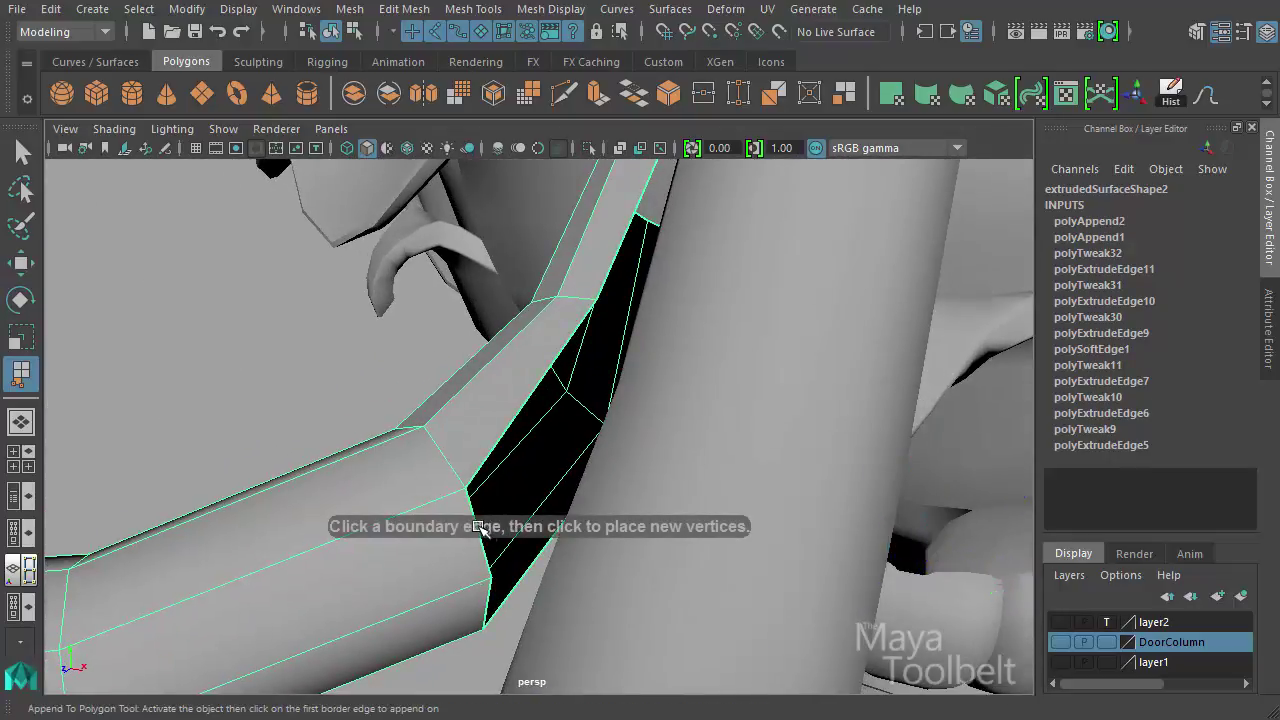
pyautogui.press('Return')
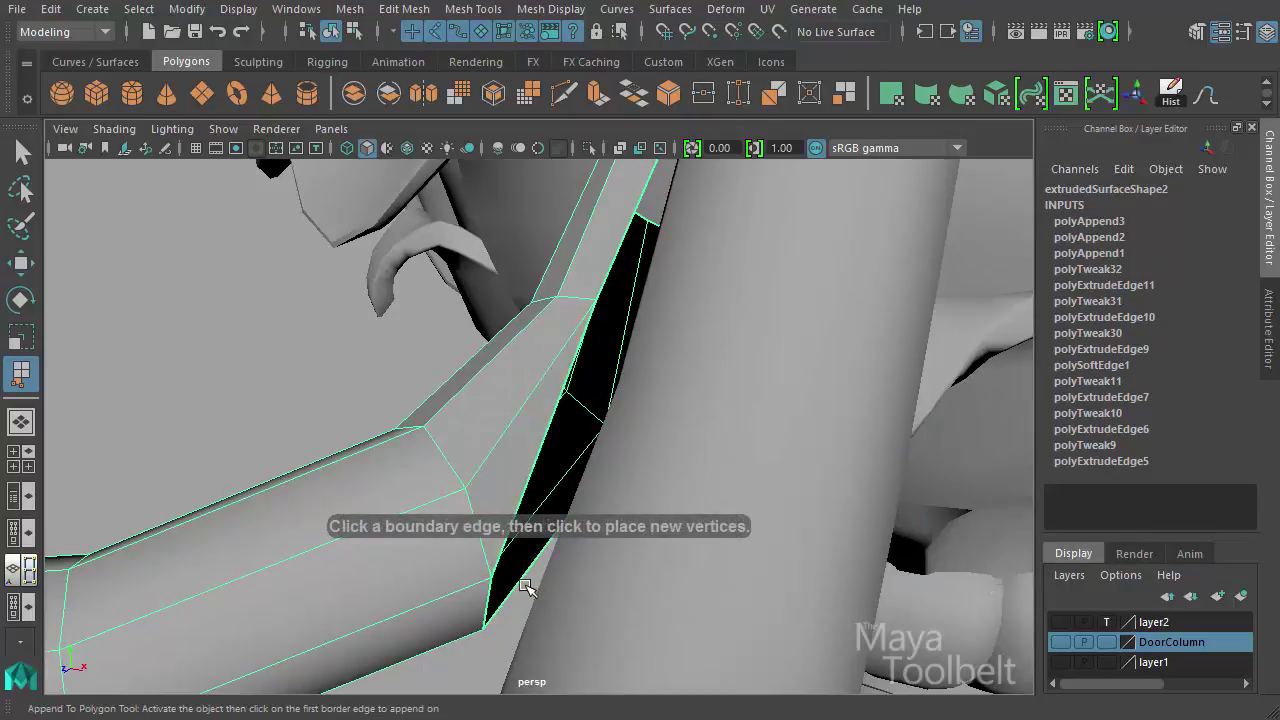
# Append a polygon across the remaining gap facing the main arm, reaching down to the tube's rim
pyautogui.keyDown('alt'); pyautogui.moveTo(530, 598); pyautogui.dragTo(573, 552); pyautogui.keyUp('alt')
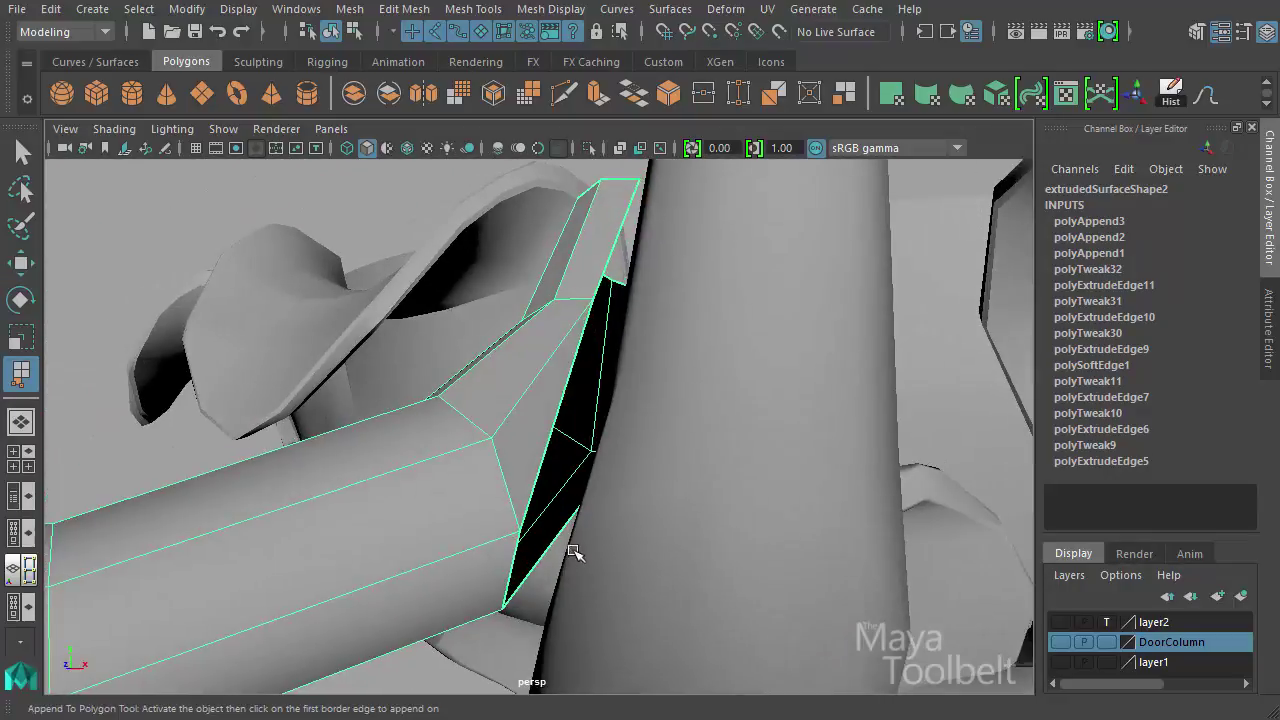
pyautogui.click(549, 442)
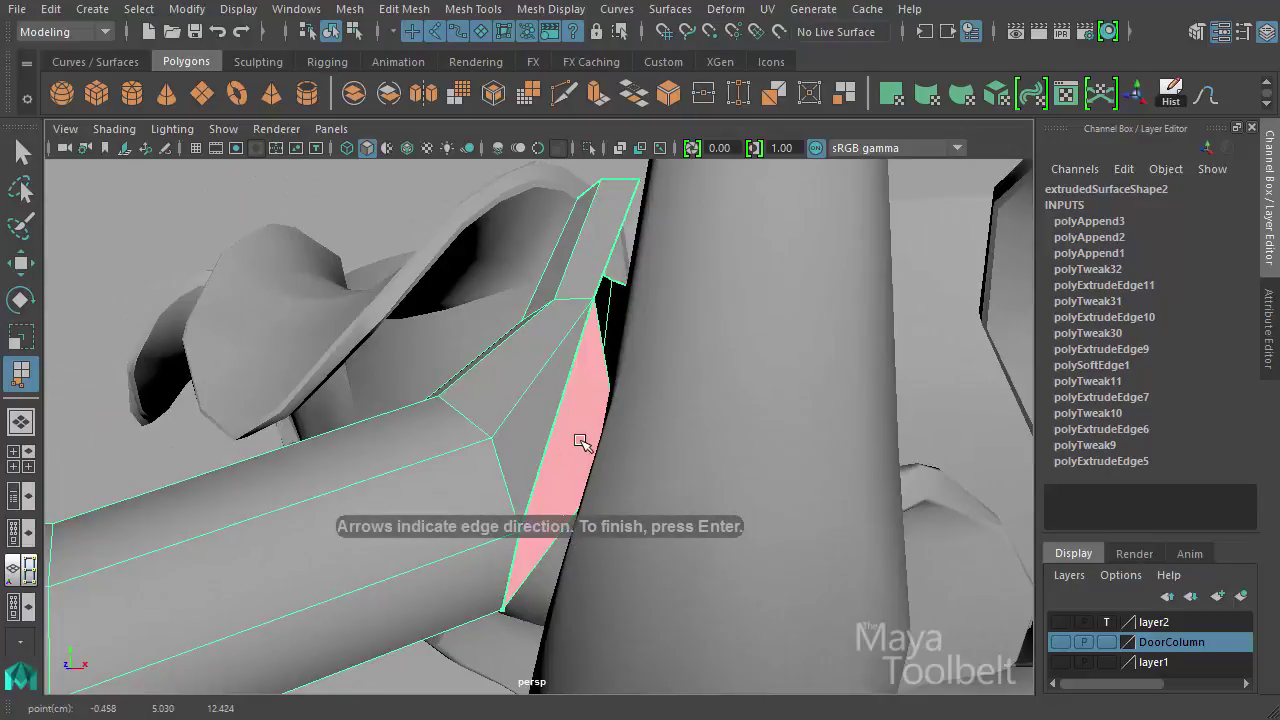
pyautogui.press('Return')
pyautogui.press('w')
# Hide everything except the branch tube and reposition a corner vertex on the side facing the main arm in the YZ plane
pyautogui.keyDown('alt'); pyautogui.moveTo(582, 442); pyautogui.dragTo(643, 455); pyautogui.keyUp('alt')
pyautogui.hotkey('alt', 'h')
pyautogui.press('F9')
pyautogui.moveTo(577, 391); pyautogui.dragTo(550, 368, button='middle')
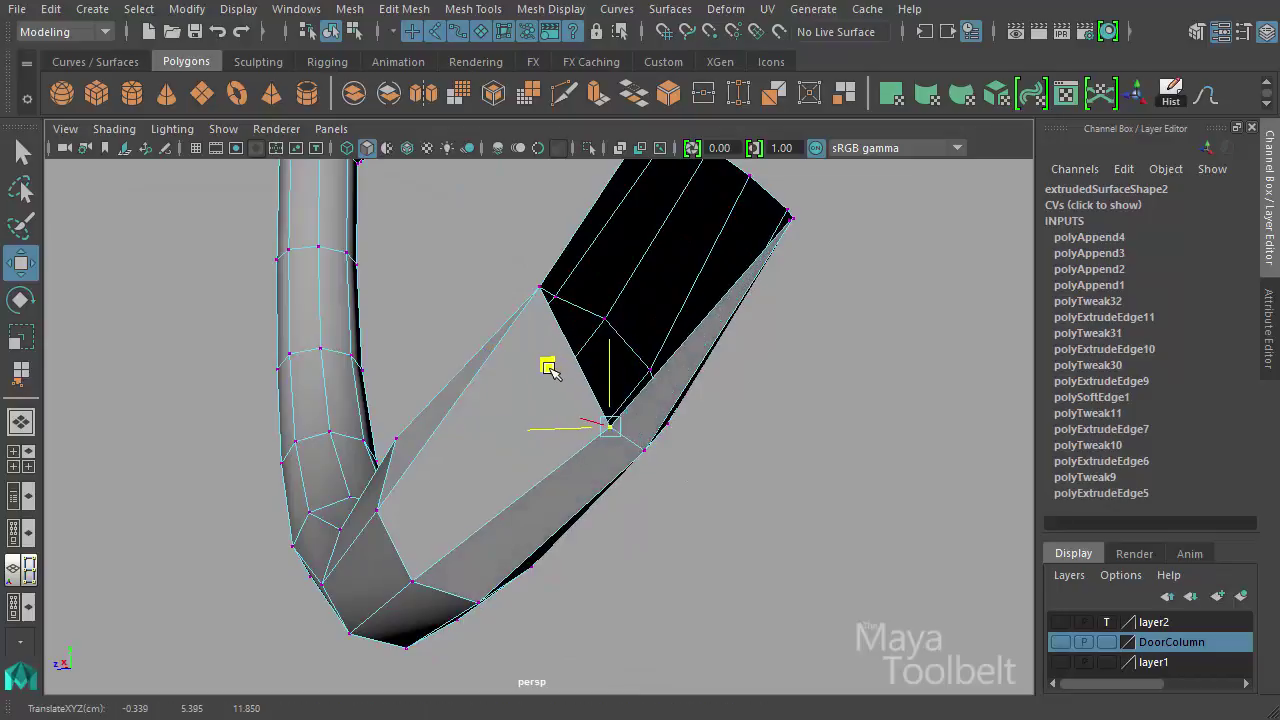
# Append a polygon between the opposite border edges of the opening on the tube's inner side
pyautogui.keyDown('alt'); pyautogui.moveTo(762, 337); pyautogui.dragTo(619, 374); pyautogui.keyUp('alt')
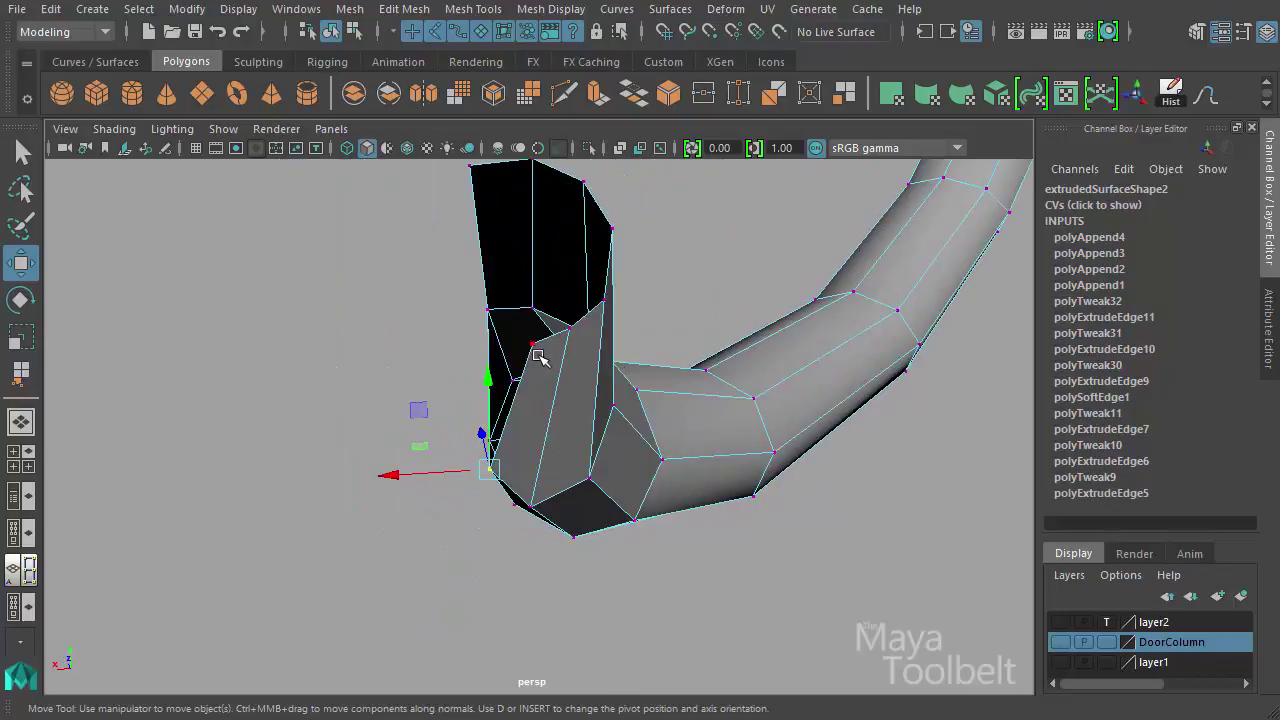
pyautogui.keyDown('alt'); pyautogui.moveTo(537, 344); pyautogui.dragTo(578, 312); pyautogui.keyUp('alt')
pyautogui.keyDown('alt'); pyautogui.moveTo(668, 313); pyautogui.dragTo(611, 417); pyautogui.keyUp('alt')
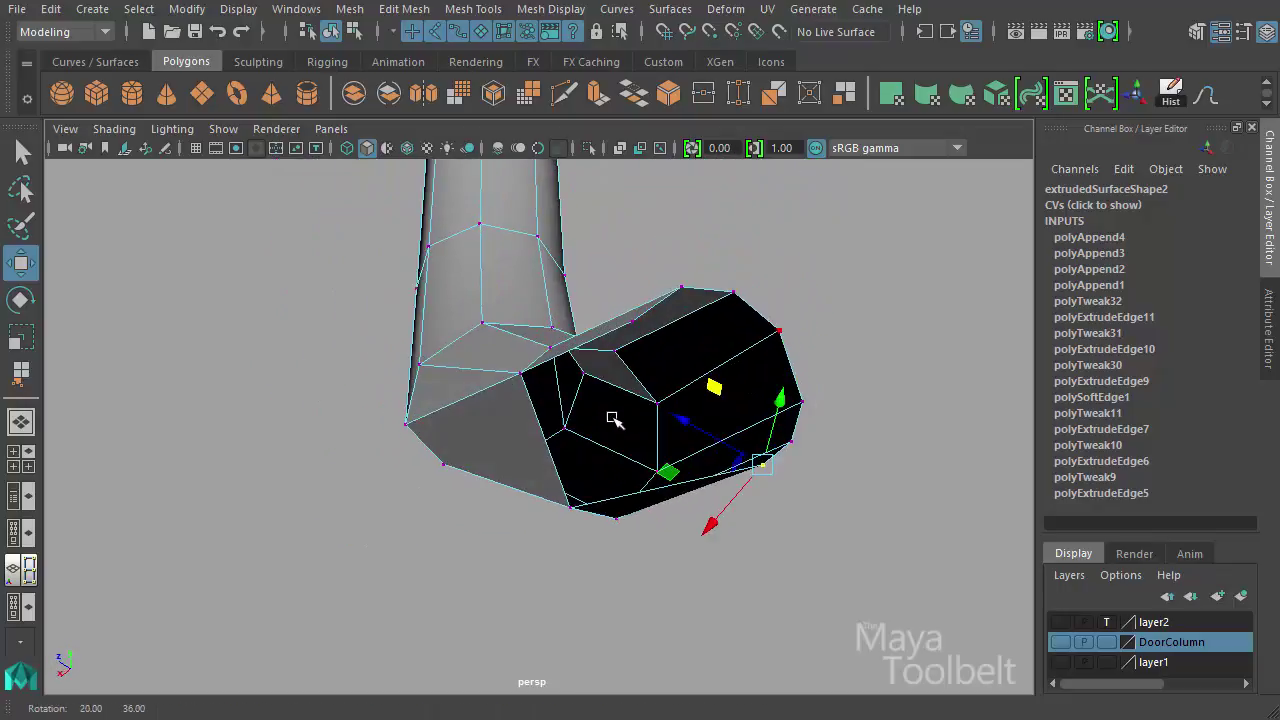
pyautogui.click(470, 8)
pyautogui.click(505, 77)
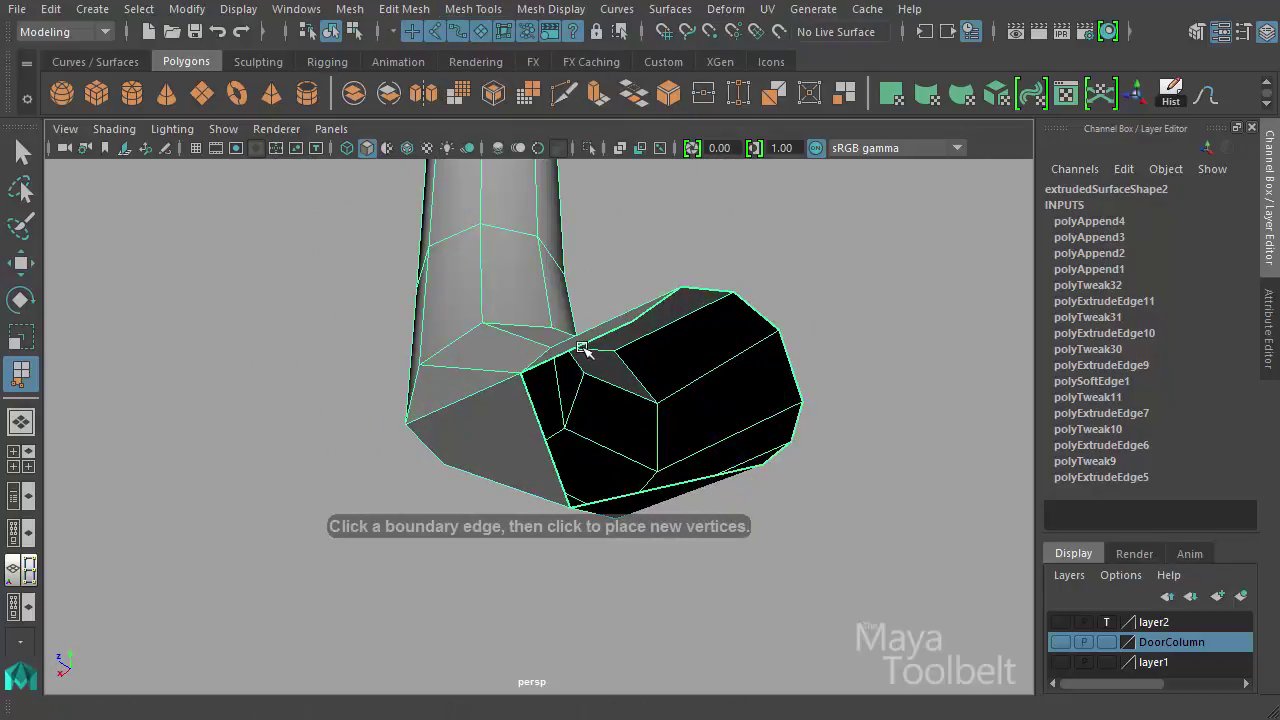
pyautogui.click(583, 348)
pyautogui.click(647, 489)
pyautogui.press('Return')
# Select the border edges around the tube's open upper end and close them with Fill Hole
pyautogui.keyDown('alt'); pyautogui.moveTo(648, 491); pyautogui.dragTo(461, 343); pyautogui.keyUp('alt')
pyautogui.moveTo(432, 214); pyautogui.dragTo(434, 213, button='right')
pyautogui.doubleClick(340, 215)
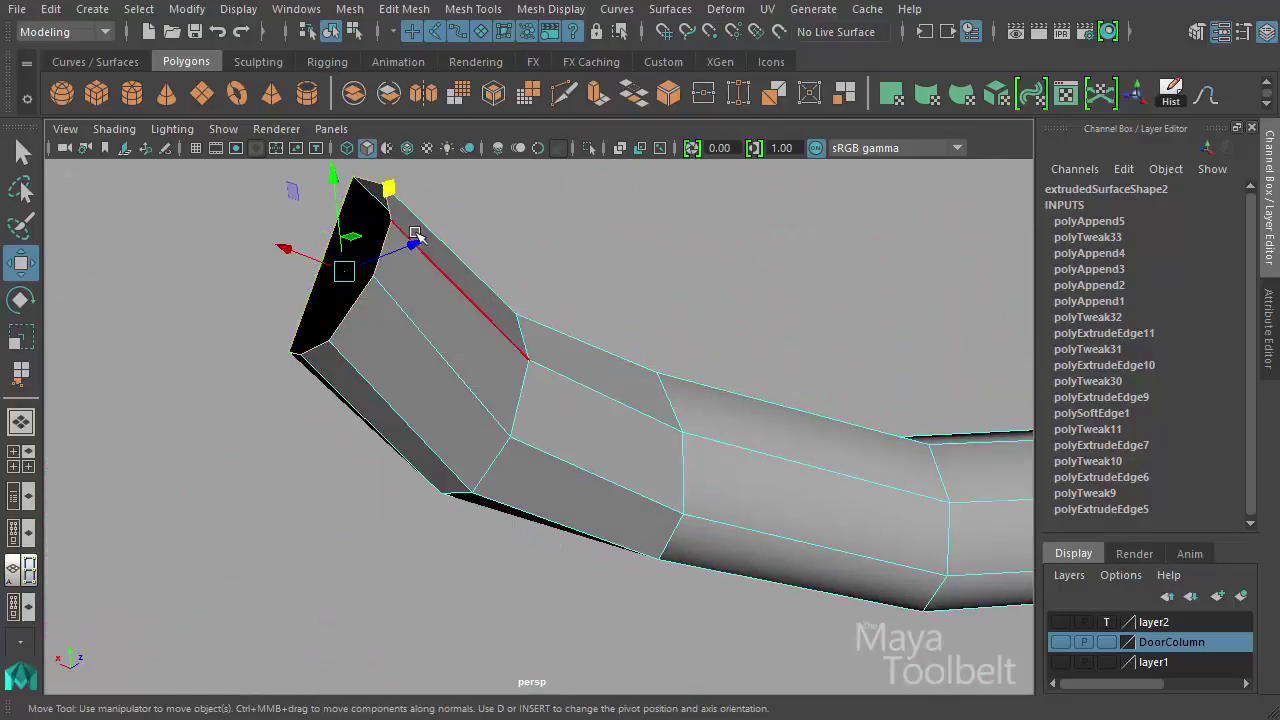
pyautogui.click(352, 10)
pyautogui.click(382, 153)
# Bevel the new cap face at the tube's end with a fraction of 1 and 2 segments
pyautogui.keyDown('alt'); pyautogui.moveTo(443, 300); pyautogui.dragTo(478, 272); pyautogui.keyUp('alt')
pyautogui.moveTo(463, 265); pyautogui.dragTo(463, 296, button='right')
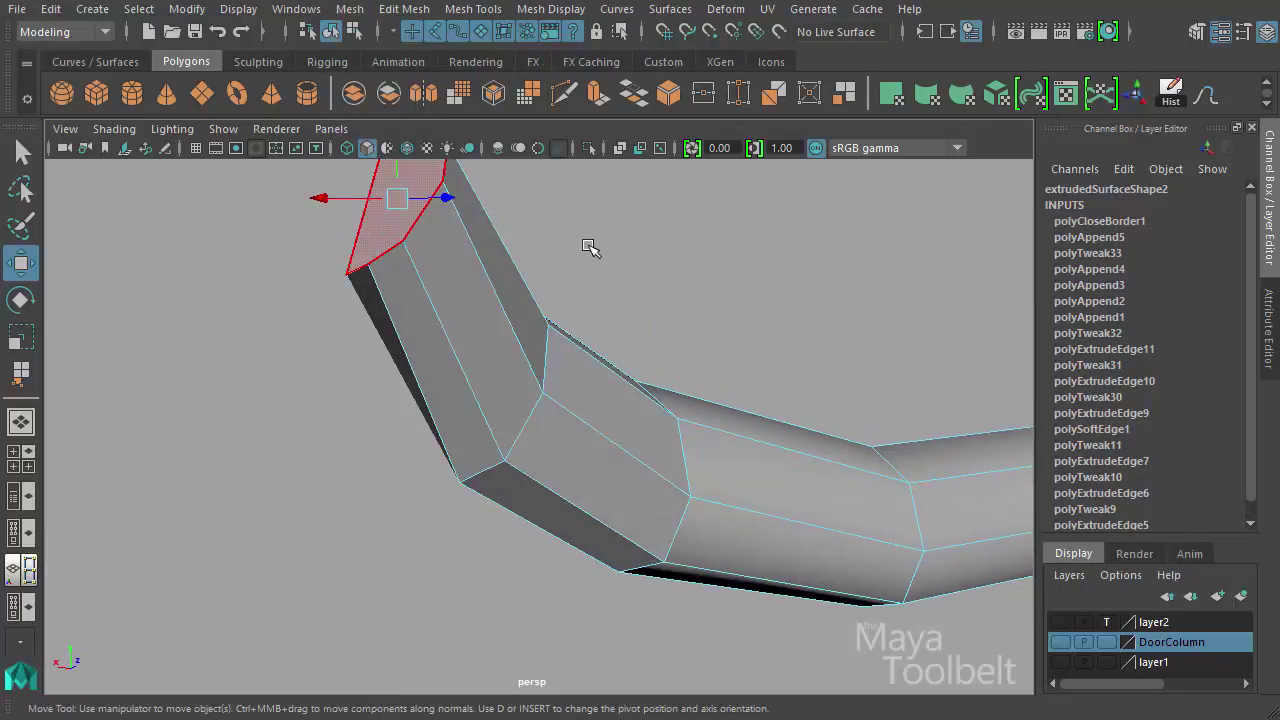
pyautogui.keyDown('alt'); pyautogui.moveTo(590, 248); pyautogui.dragTo(606, 357); pyautogui.keyUp('alt')
pyautogui.click(405, 8)
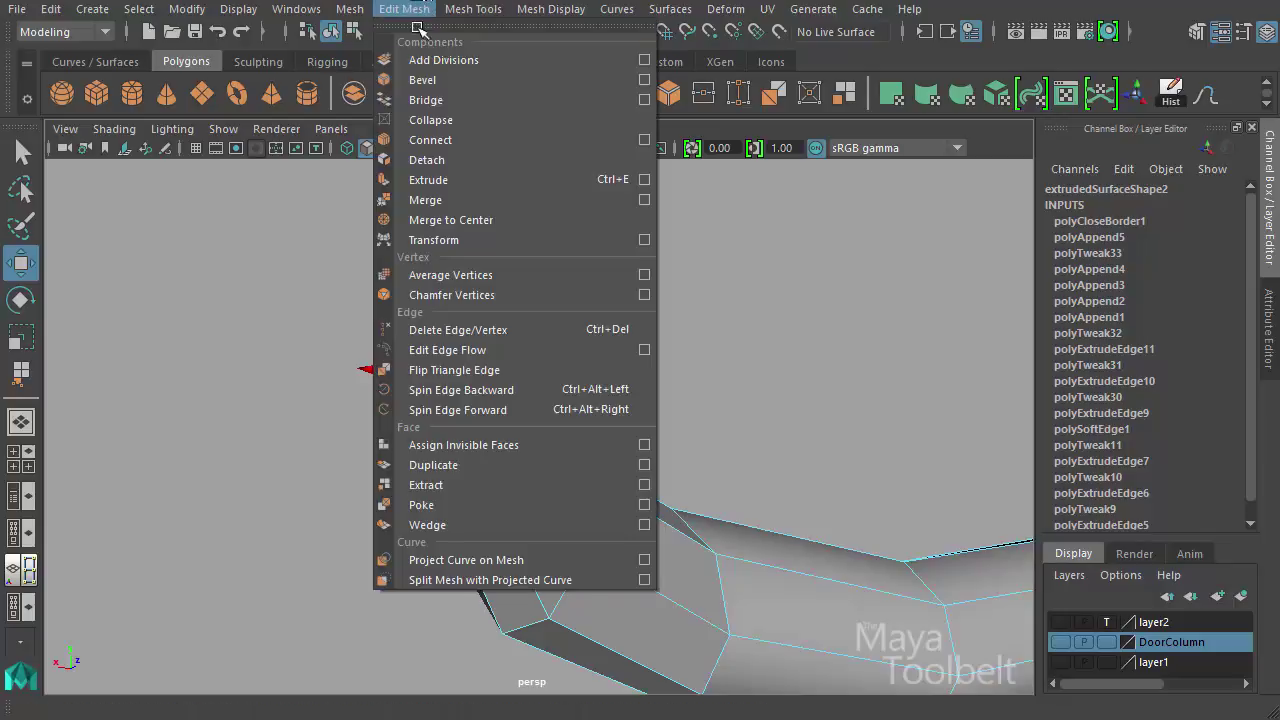
pyautogui.click(428, 84)
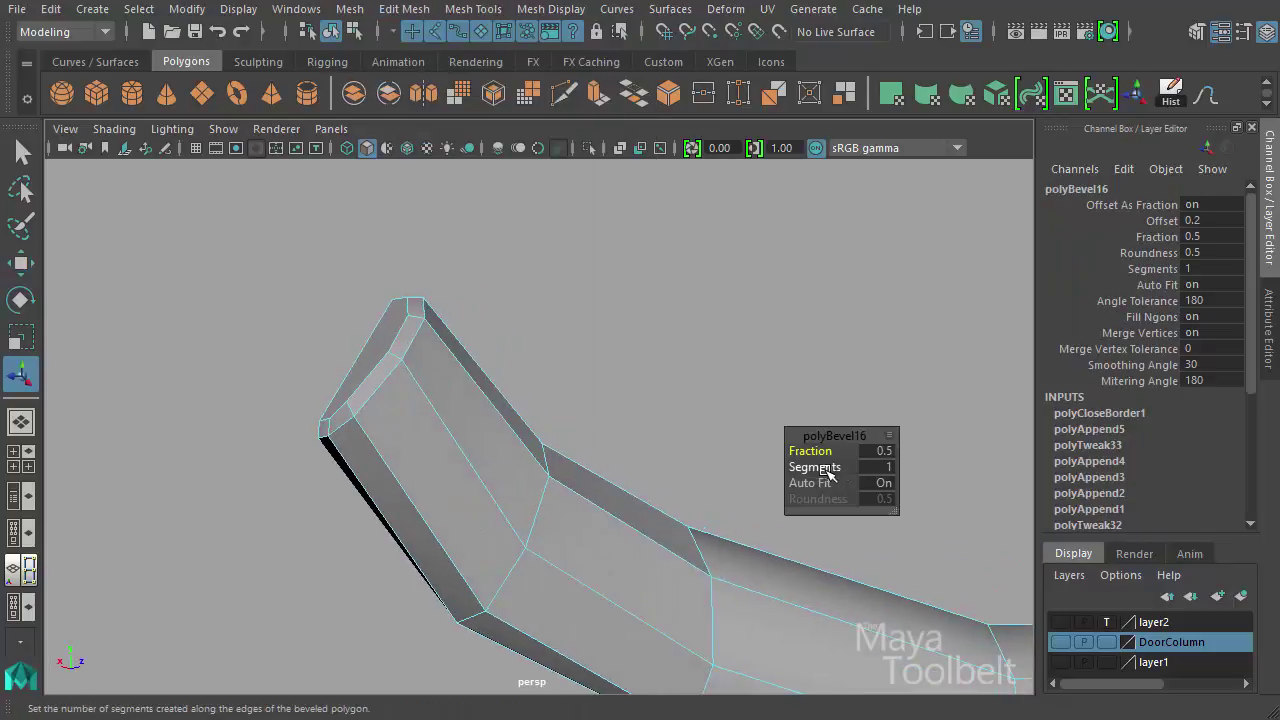
pyautogui.moveTo(828, 452); pyautogui.dragTo(556, 430)
pyautogui.press('w')
pyautogui.keyDown('alt'); pyautogui.moveTo(556, 430); pyautogui.dragTo(616, 434, button='right'); pyautogui.keyUp('alt')
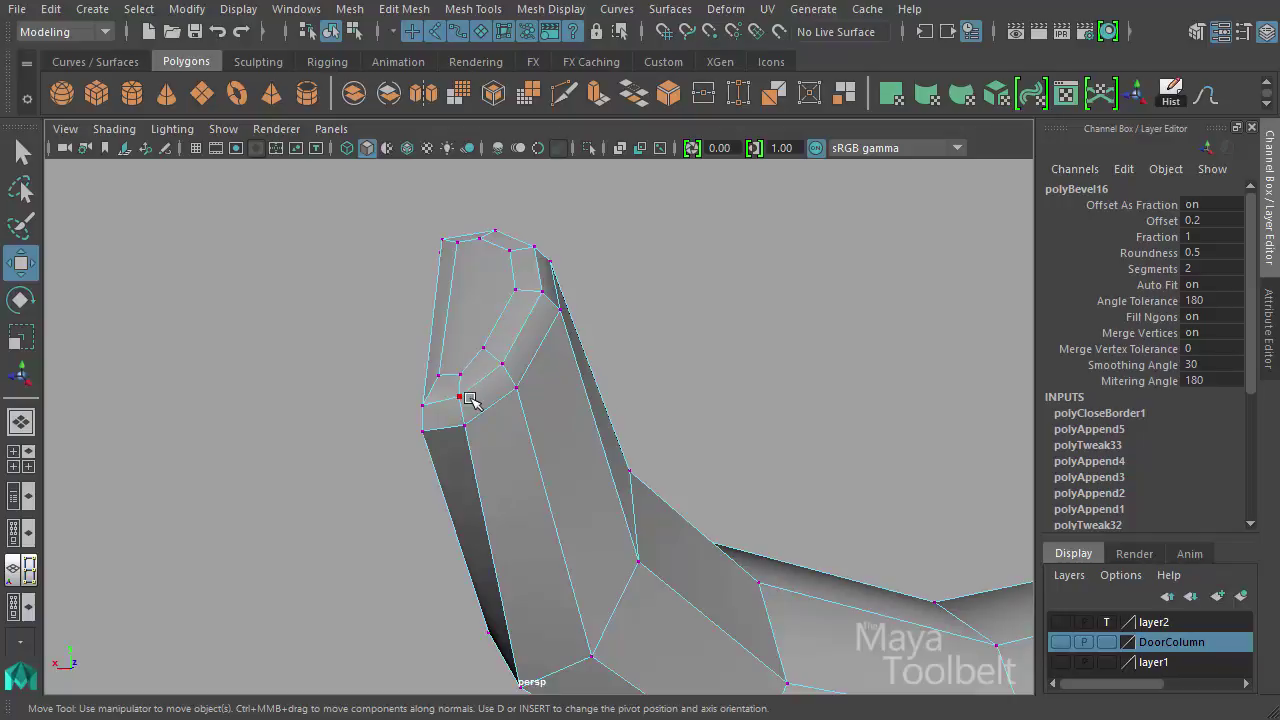
# Collapse the short inner edge at the corner of the bevelled cap
pyautogui.click(483, 350)
pyautogui.click(416, 14)
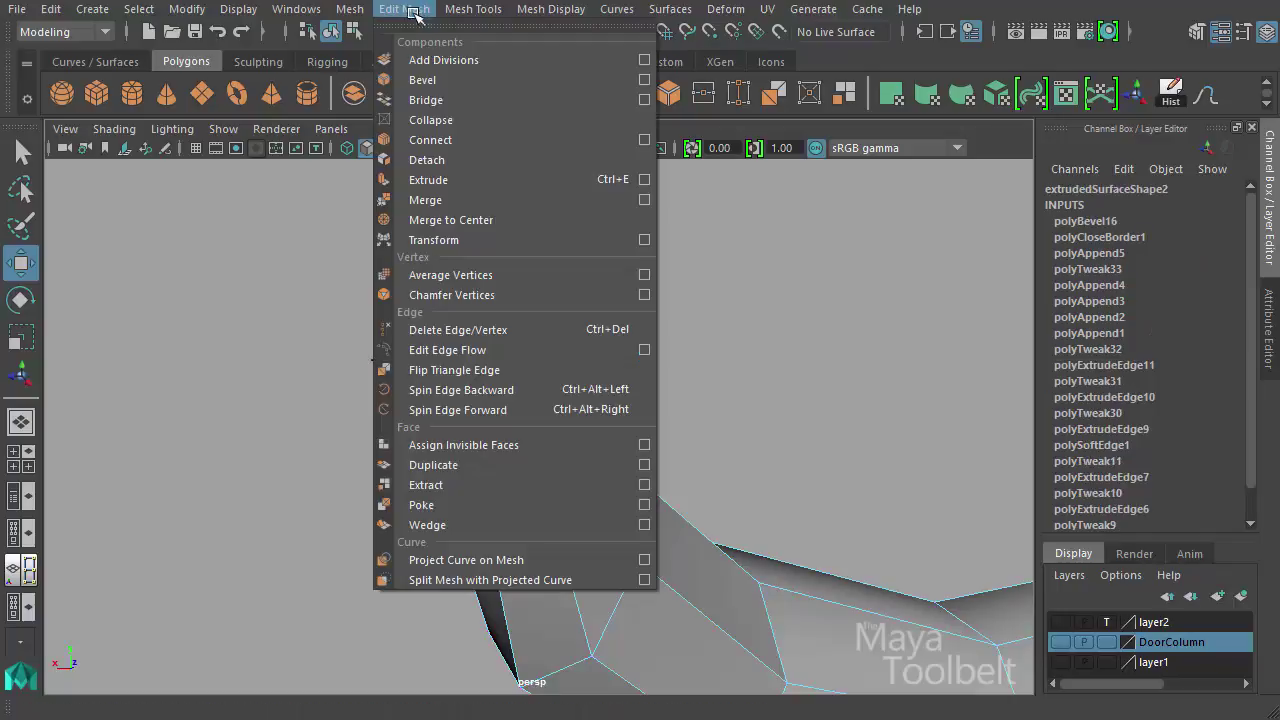
pyautogui.click(422, 120)
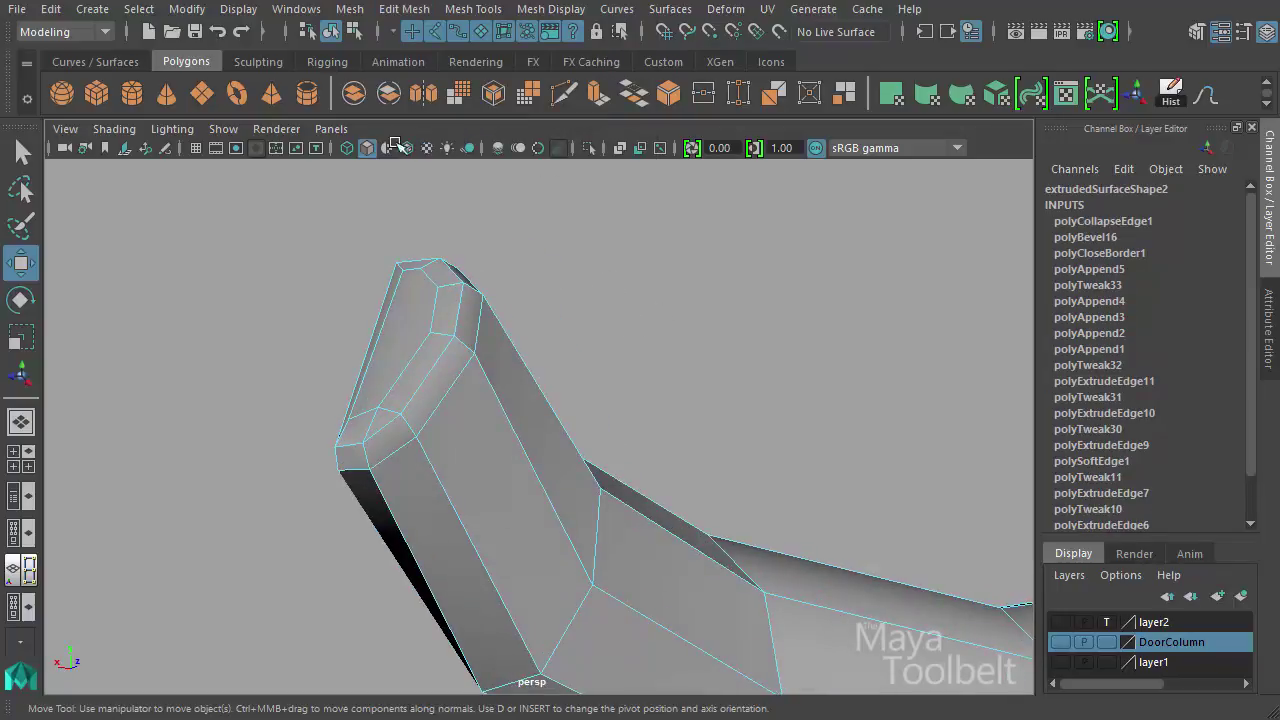
# Delete the branch tube's construction history and soften all its edges in object mode
pyautogui.click(356, 31)
pyautogui.click(331, 31)
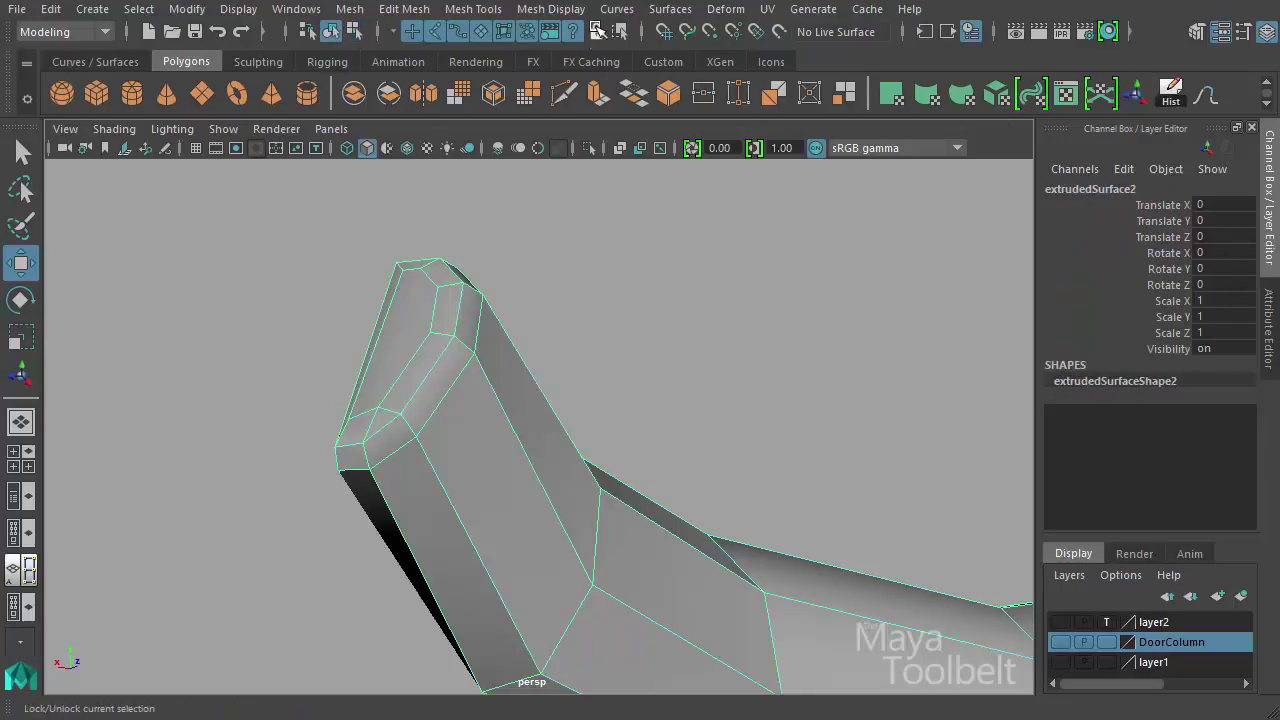
pyautogui.click(550, 9)
pyautogui.click(600, 204)
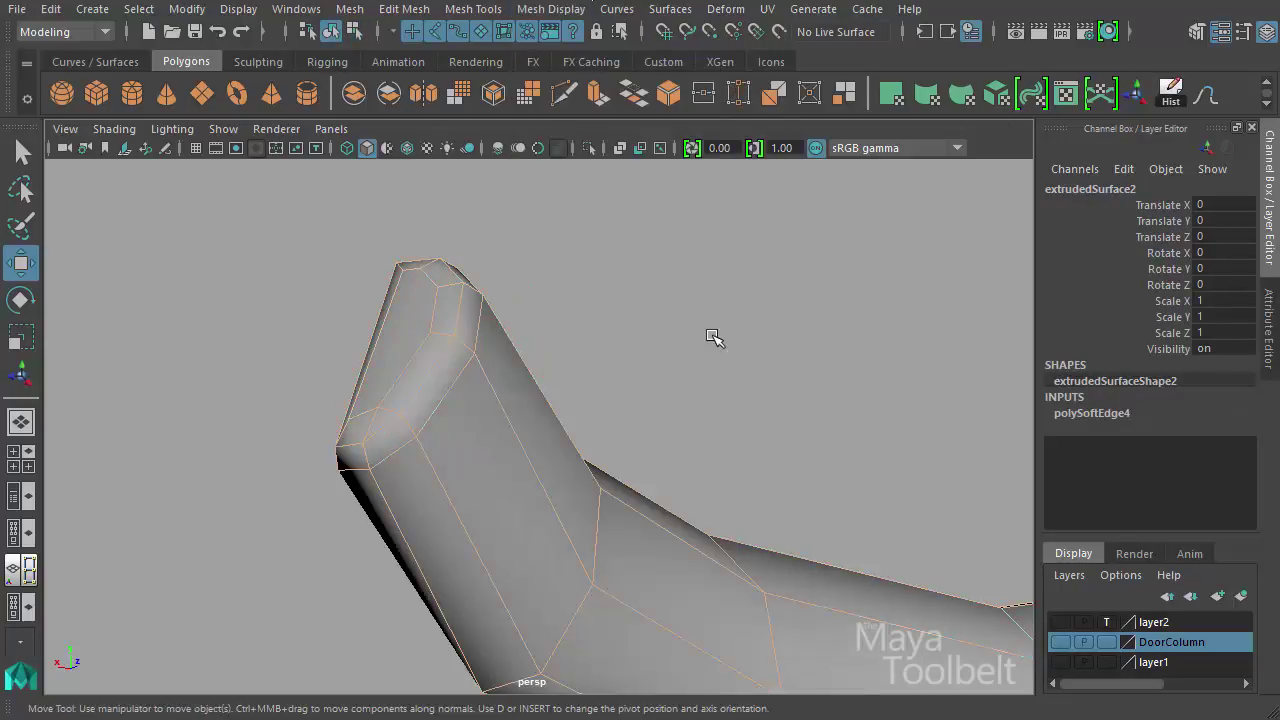
pyautogui.click(709, 337)
# Show the hidden chandelier parts again and shift the vertex ring at the tube's bend along X against the main arm
pyautogui.keyDown('alt'); pyautogui.moveTo(709, 337); pyautogui.dragTo(709, 537); pyautogui.keyUp('alt')
pyautogui.scroll(3, 715, 525)
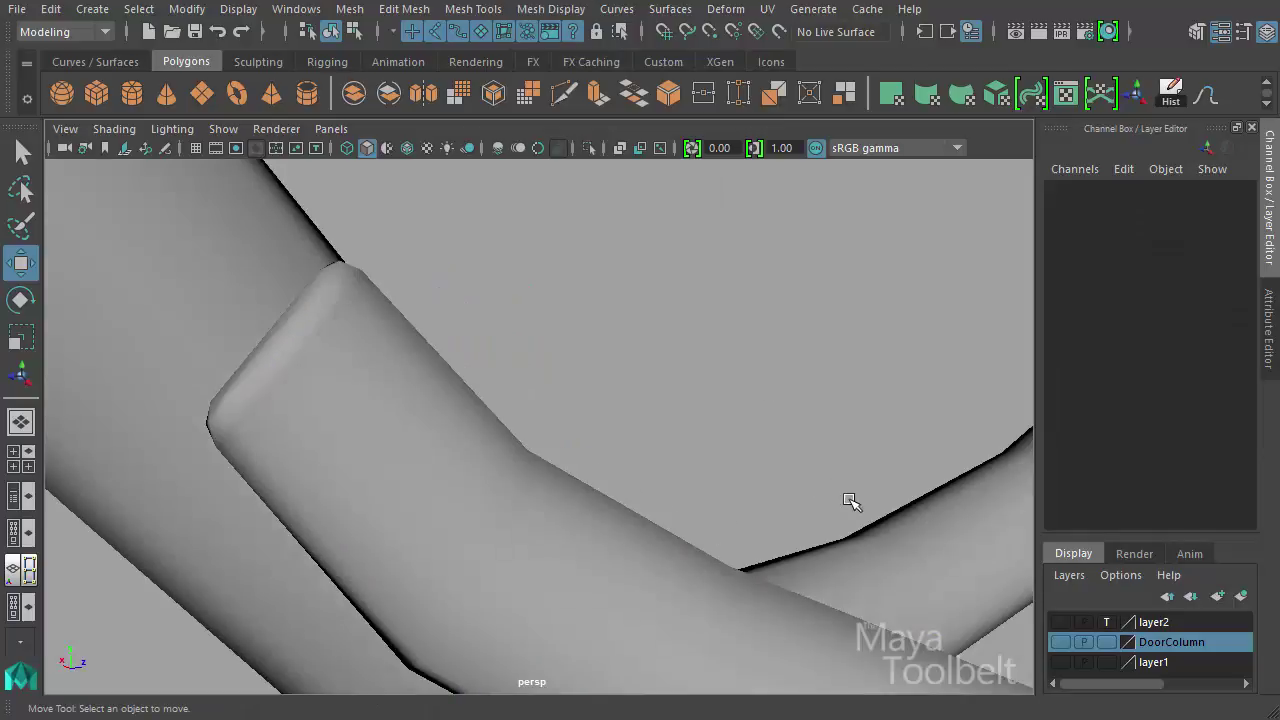
pyautogui.keyDown('alt'); pyautogui.moveTo(850, 501); pyautogui.dragTo(500, 397); pyautogui.keyUp('alt')
pyautogui.click(533, 357)
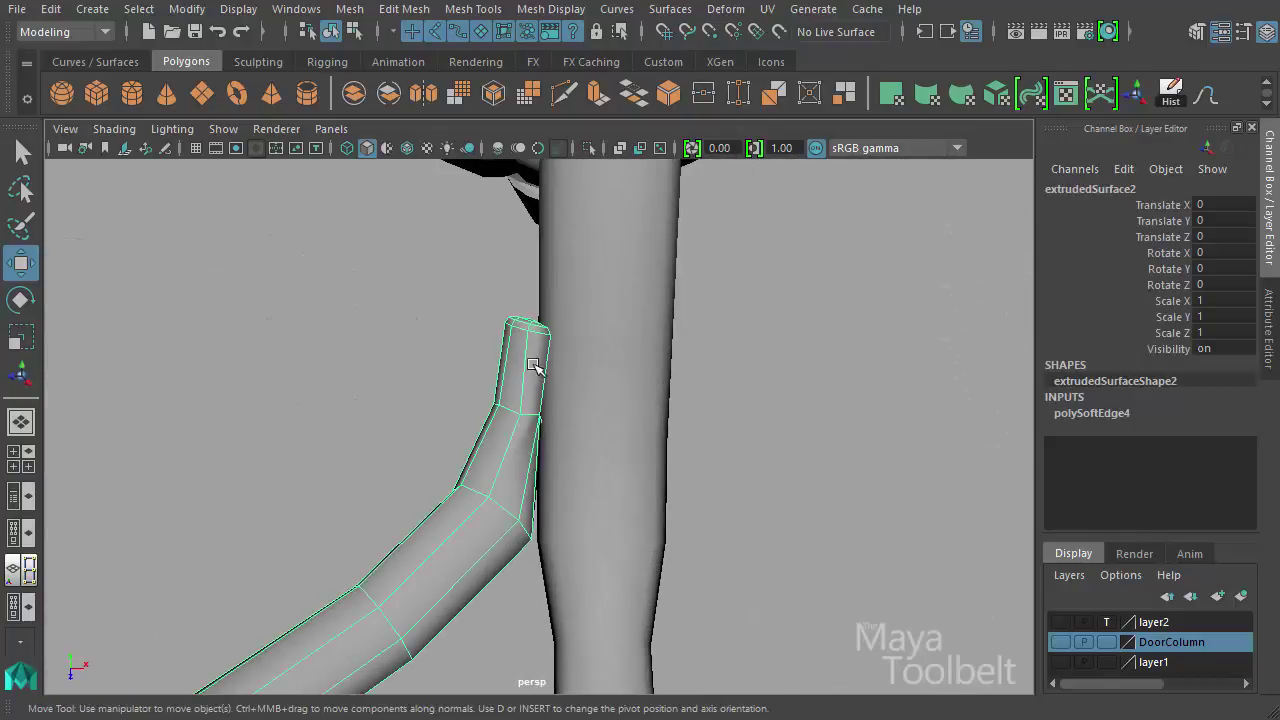
pyautogui.press('f')
pyautogui.press('[')
pyautogui.keyDown('alt'); pyautogui.moveTo(549, 450); pyautogui.dragTo(538, 492); pyautogui.keyUp('alt')
pyautogui.keyDown('alt'); pyautogui.moveTo(538, 492); pyautogui.dragTo(602, 527, button='right'); pyautogui.keyUp('alt')
pyautogui.moveTo(505, 509); pyautogui.dragTo(403, 357, button='right')
pyautogui.keyDown('alt'); pyautogui.moveTo(548, 489); pyautogui.dragTo(543, 337); pyautogui.keyUp('alt')
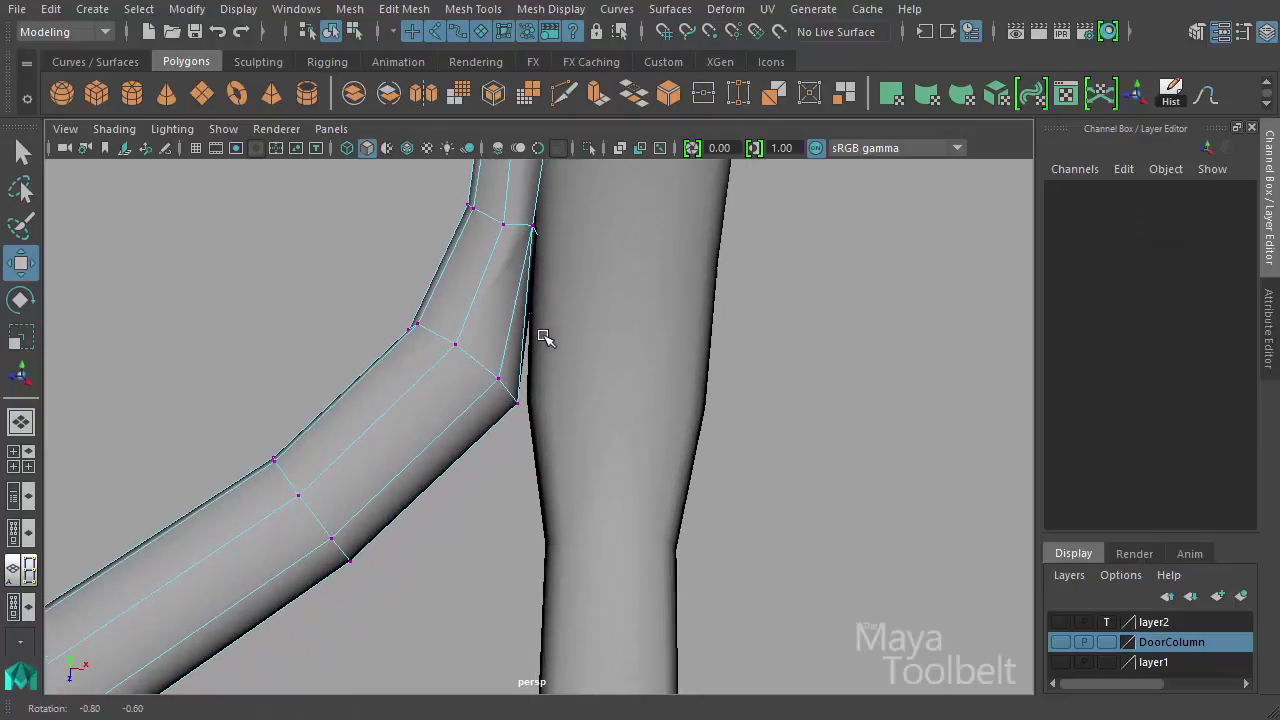
pyautogui.moveTo(465, 357); pyautogui.dragTo(400, 307)
pyautogui.moveTo(564, 372)
pyautogui.mouseDown()
pyautogui.moveTo(576, 373)
pyautogui.moveTo(563, 366)
pyautogui.mouseUp()
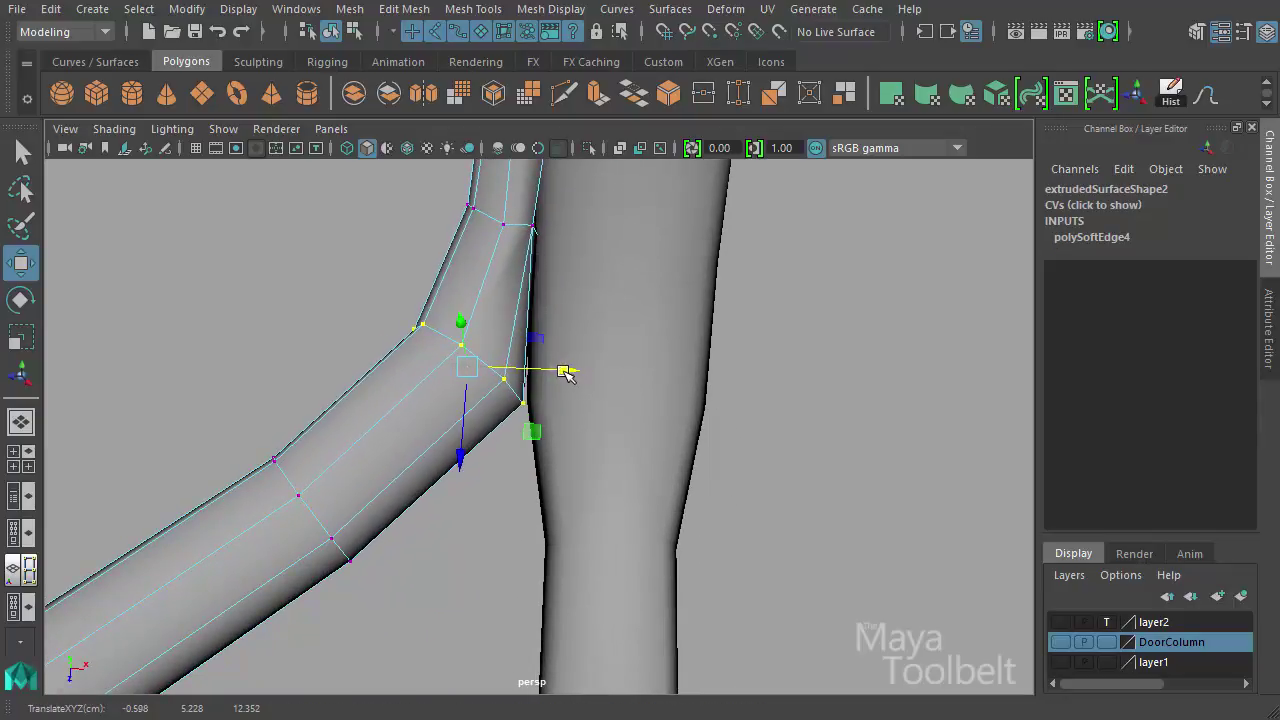
# Bevel the edge loop at the tube's bend with a fraction of 0.5 and 1 segment
pyautogui.moveTo(484, 354); pyautogui.dragTo(484, 316, button='right')
pyautogui.click(495, 352)
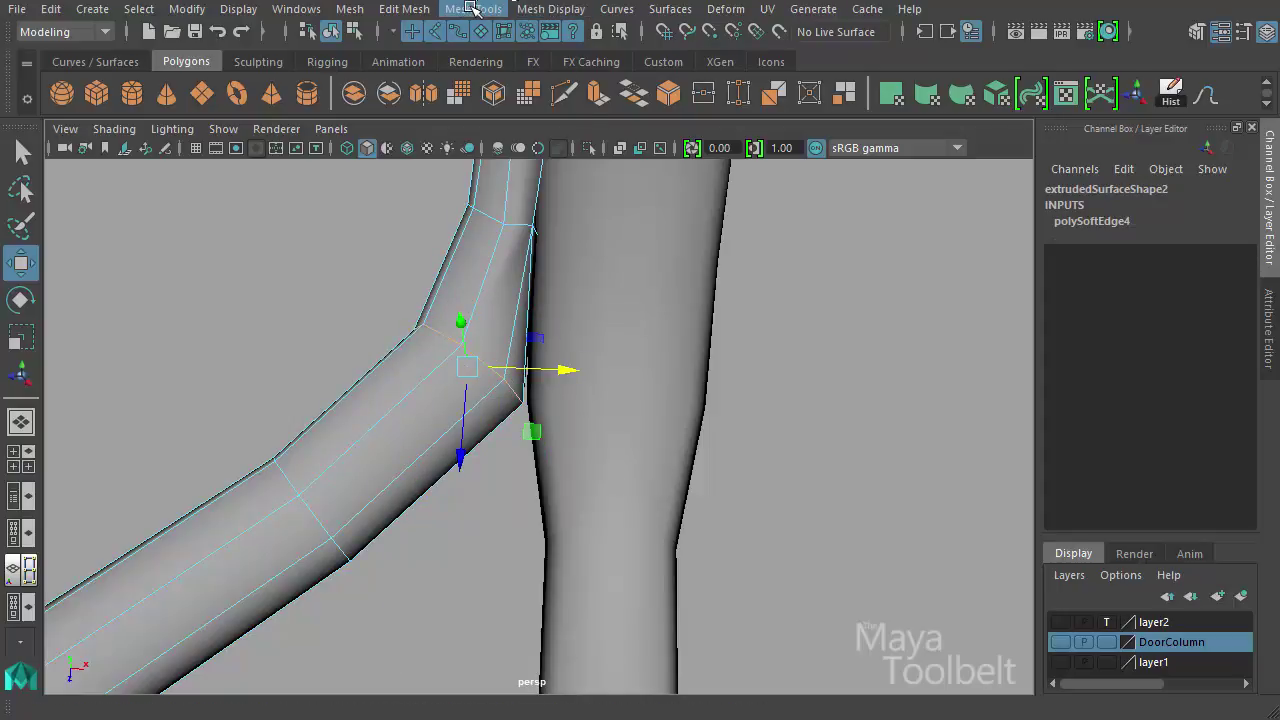
pyautogui.click(404, 8)
pyautogui.click(425, 80)
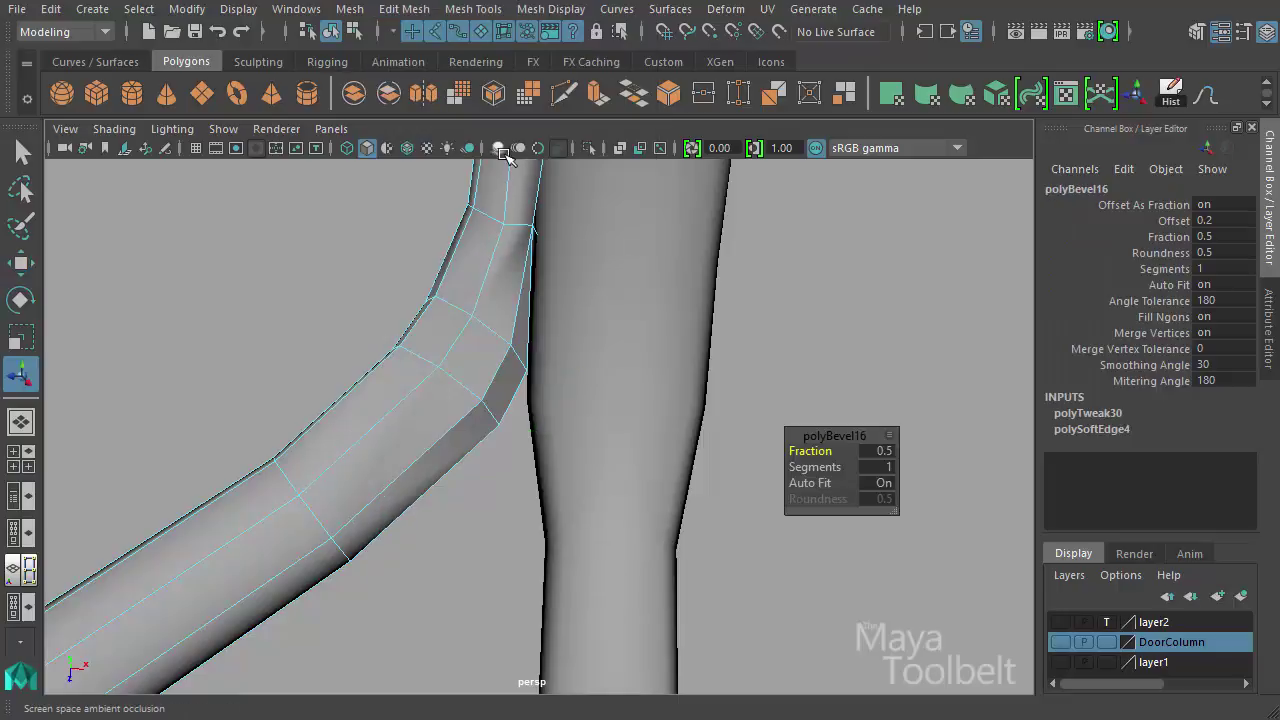
# Set the bevel's fraction to 0.67 and shift the two resulting edge loops at the branch tube's bend along X toward the main arm
pyautogui.moveTo(815, 455); pyautogui.dragTo(830, 468)
pyautogui.keyDown('alt'); pyautogui.moveTo(650, 430); pyautogui.dragTo(357, 457); pyautogui.keyUp('alt')
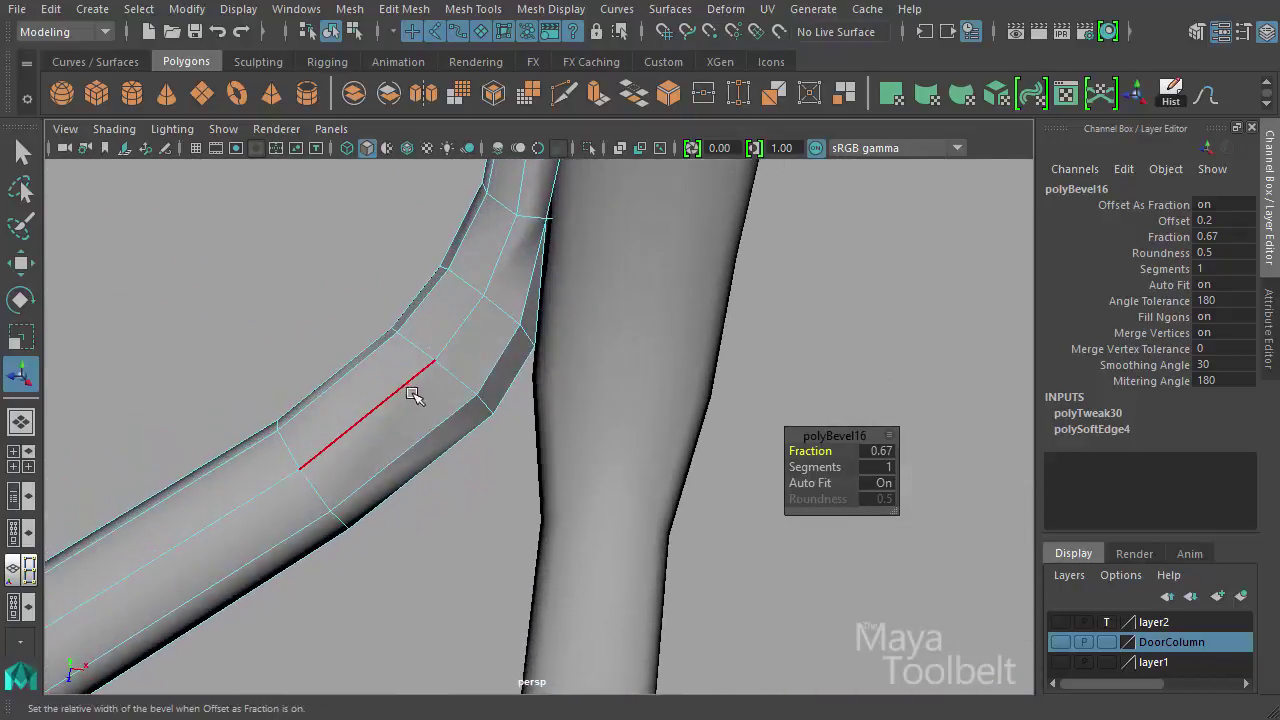
pyautogui.click(480, 277)
pyautogui.press('w')
pyautogui.moveTo(580, 318); pyautogui.dragTo(590, 320)
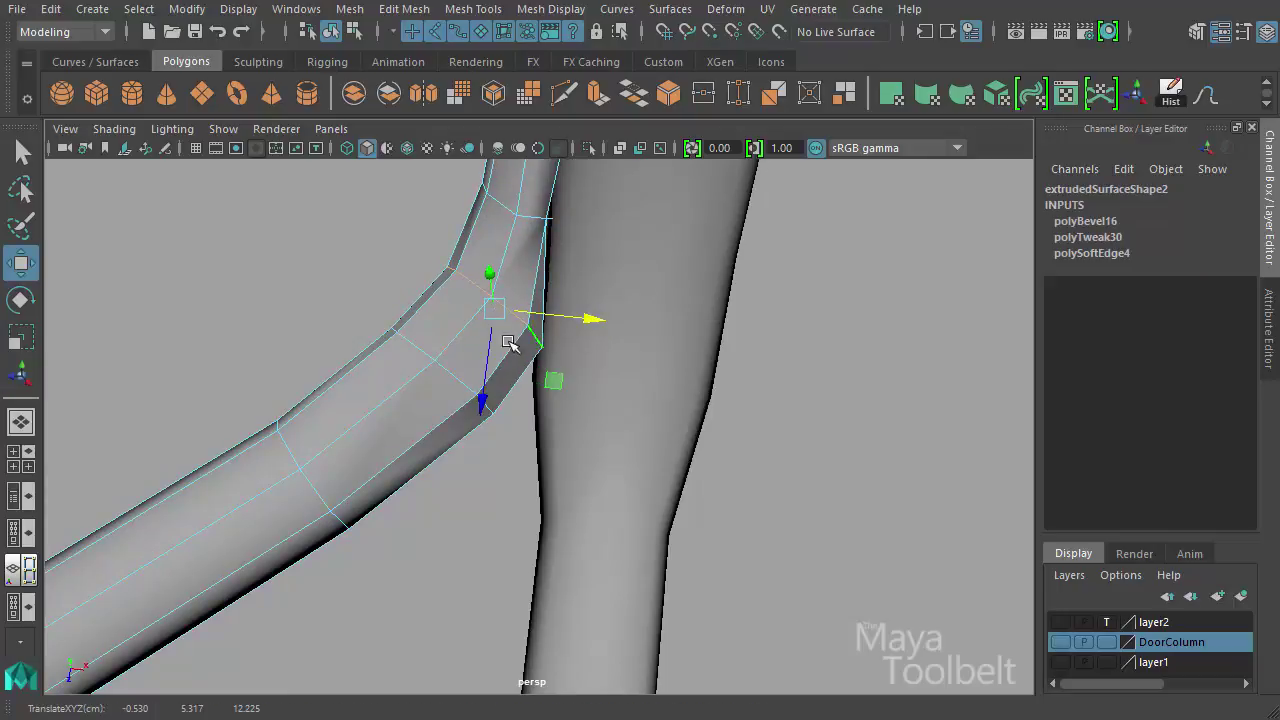
pyautogui.doubleClick(463, 375)
pyautogui.moveTo(539, 382); pyautogui.dragTo(545, 382)
# Soften all edges of the branch tube in object mode and deselect it
pyautogui.keyDown('alt'); pyautogui.moveTo(586, 494); pyautogui.dragTo(497, 327); pyautogui.keyUp('alt')
pyautogui.click(353, 32)
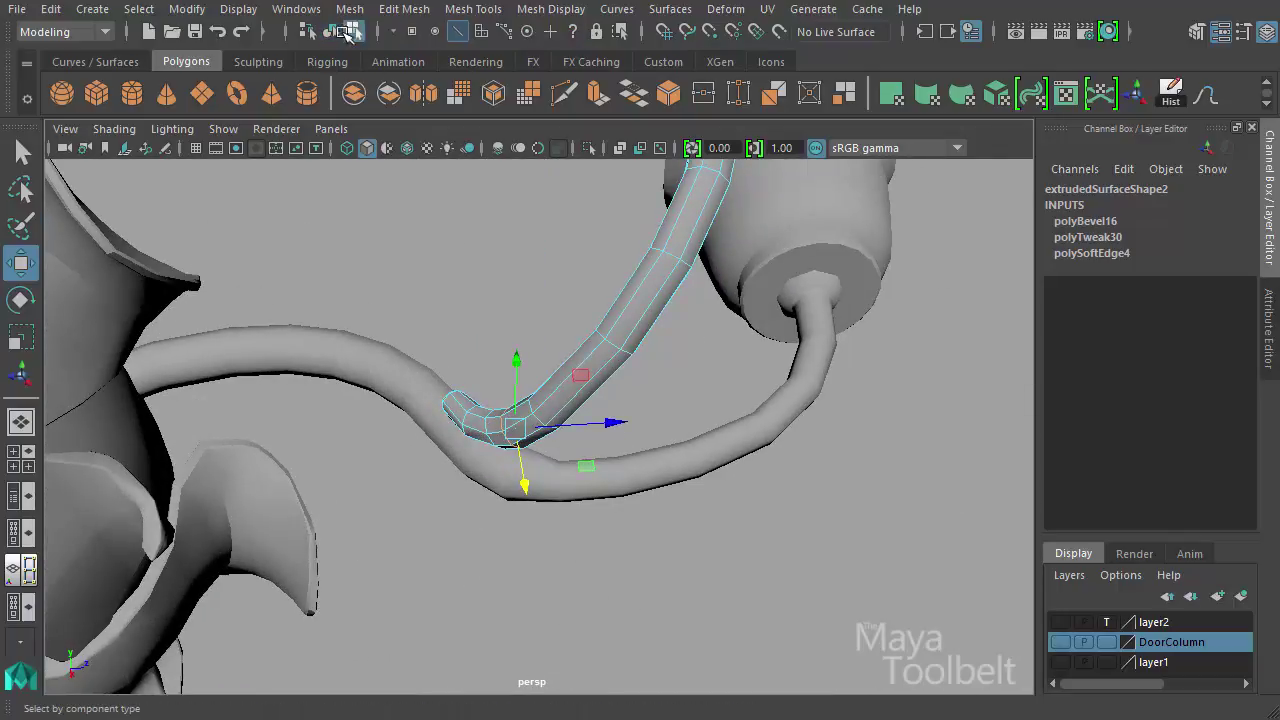
pyautogui.click(331, 32)
pyautogui.click(473, 9)
pyautogui.moveTo(551, 9)
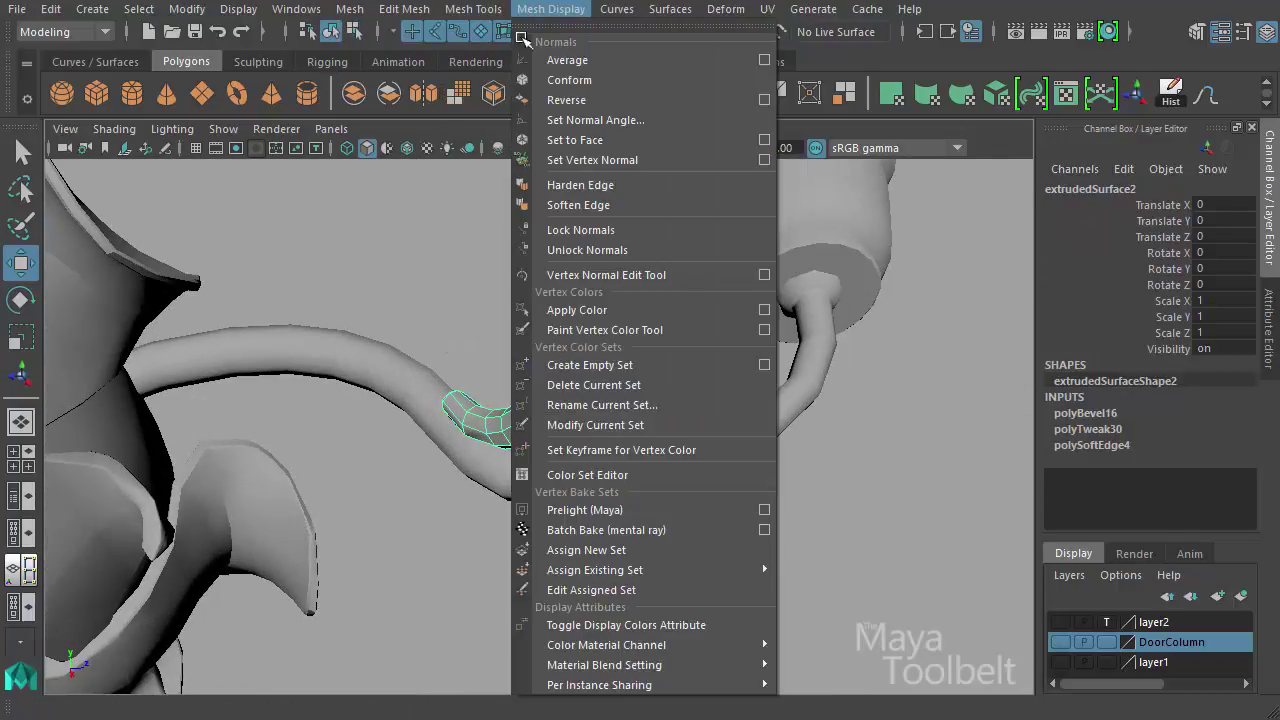
pyautogui.click(564, 182)
pyautogui.click(786, 394)
# Compare the modelled branching arms with the chandelier in the reference photo 090820-20.jpg, from close up and as a whole
pyautogui.keyDown('alt'); pyautogui.moveTo(786, 394); pyautogui.dragTo(455, 423); pyautogui.keyUp('alt')
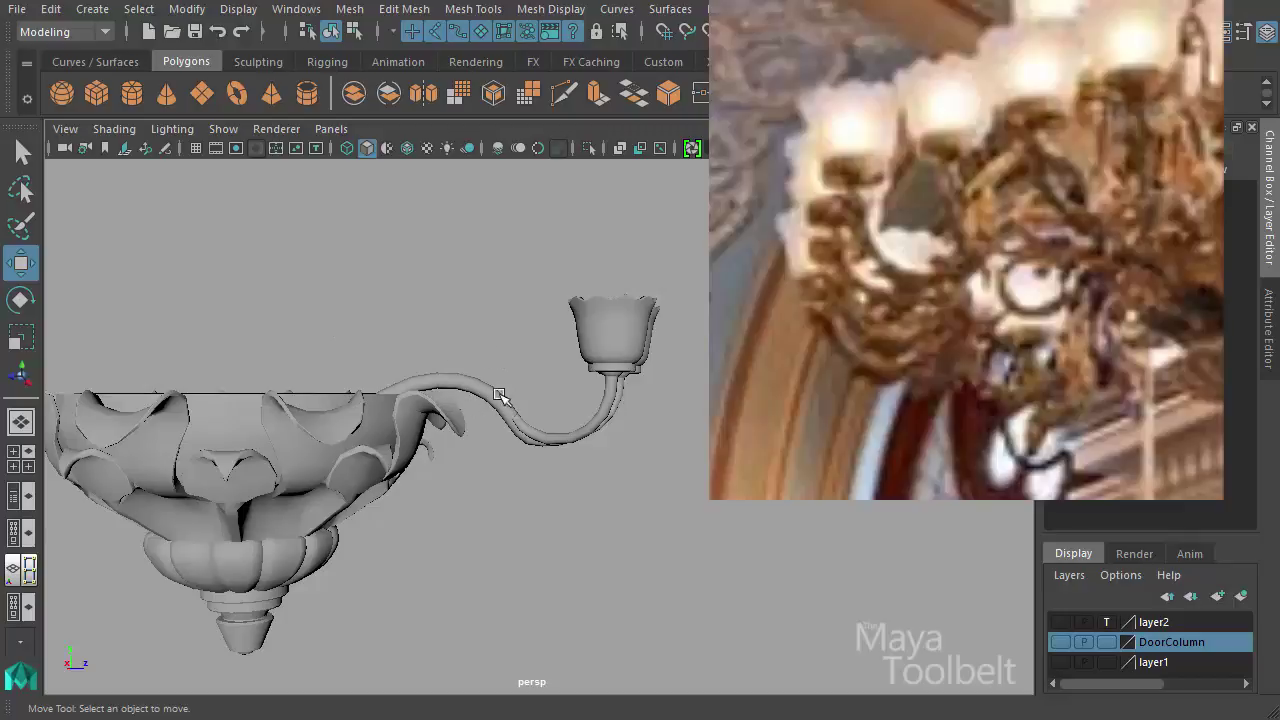
pyautogui.keyDown('alt'); pyautogui.moveTo(549, 429); pyautogui.dragTo(651, 449); pyautogui.keyUp('alt')
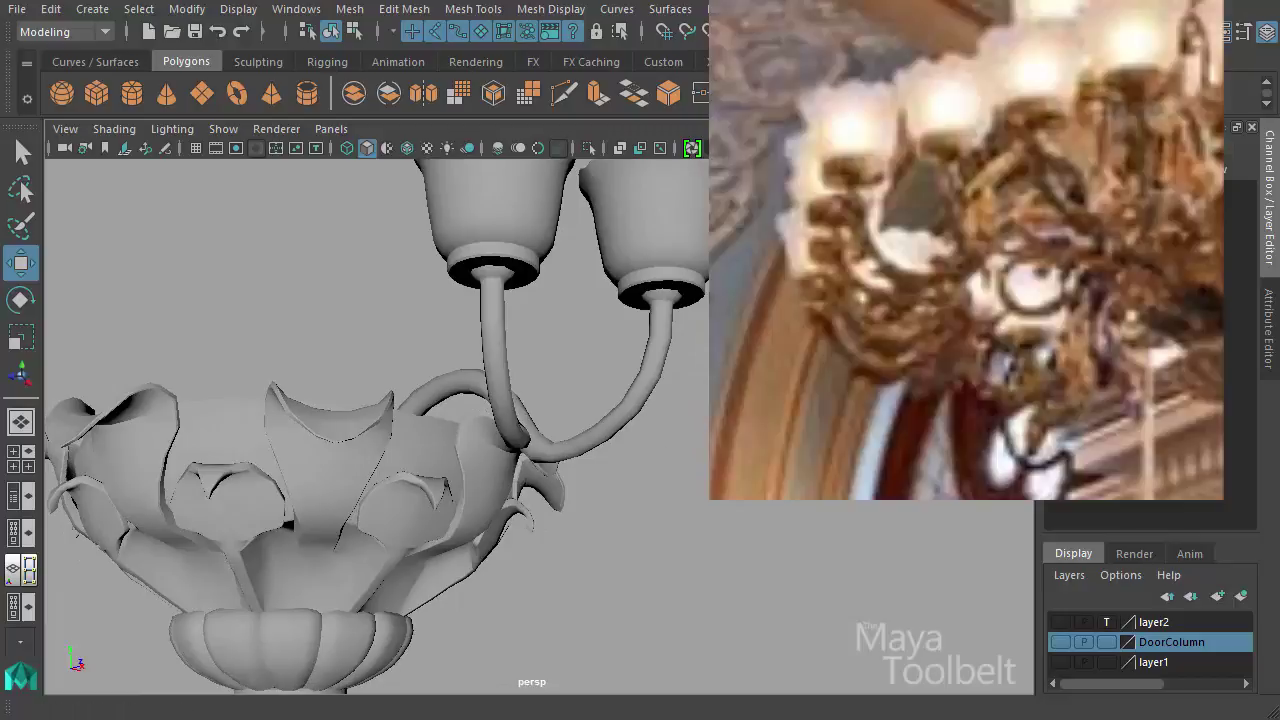
pyautogui.doubleClick(535, 285)
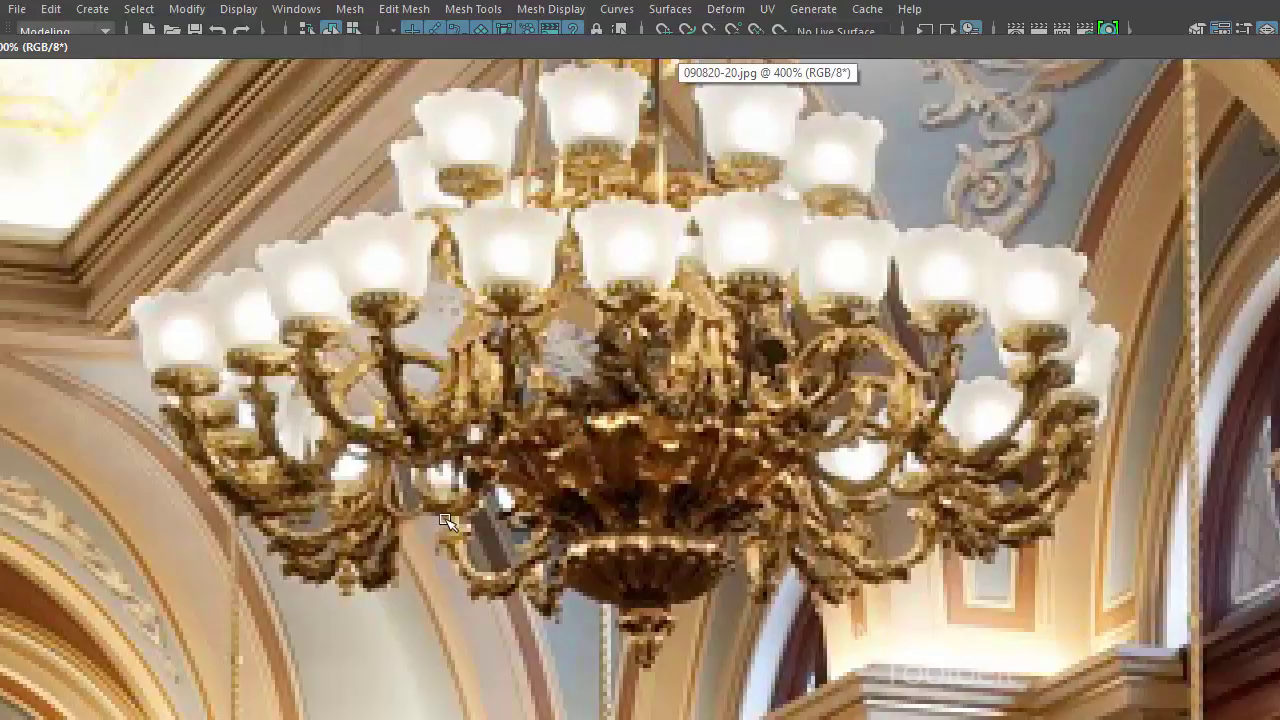
pyautogui.hotkey('ctrl', '-')
pyautogui.hotkey('ctrl', '-')
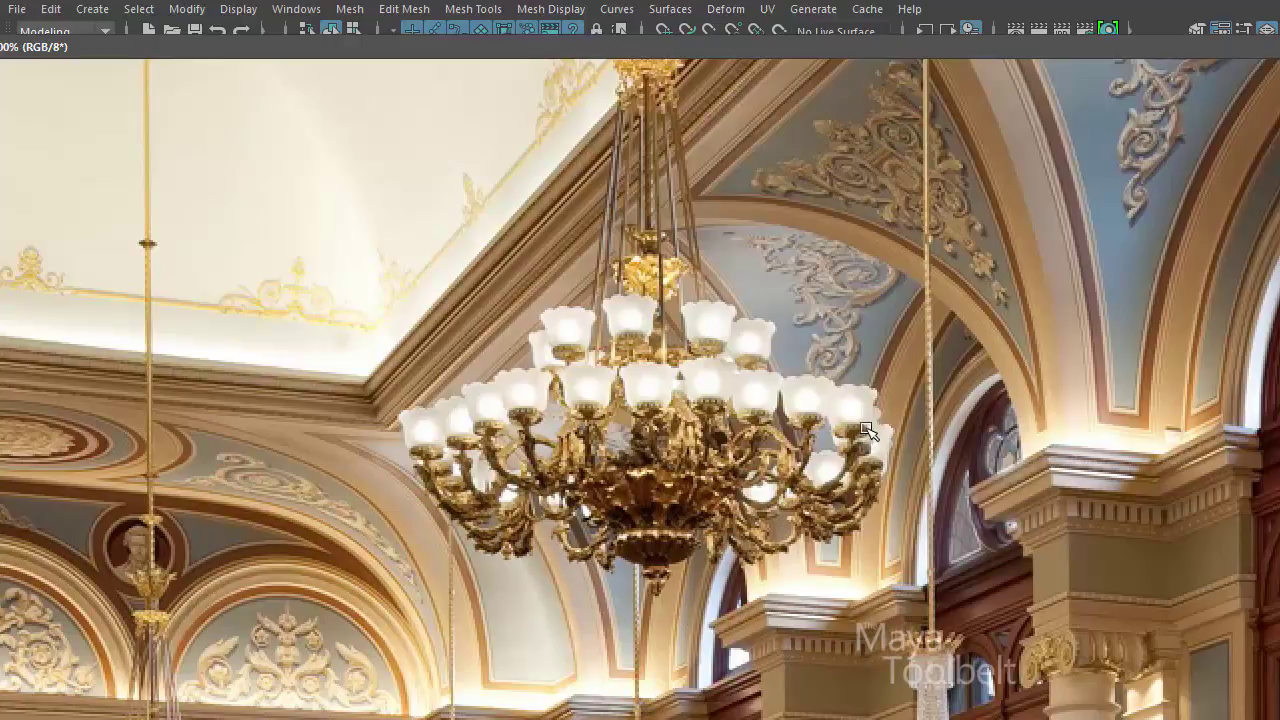
pyautogui.moveTo(1110, 55); pyautogui.dragTo(285, 43)
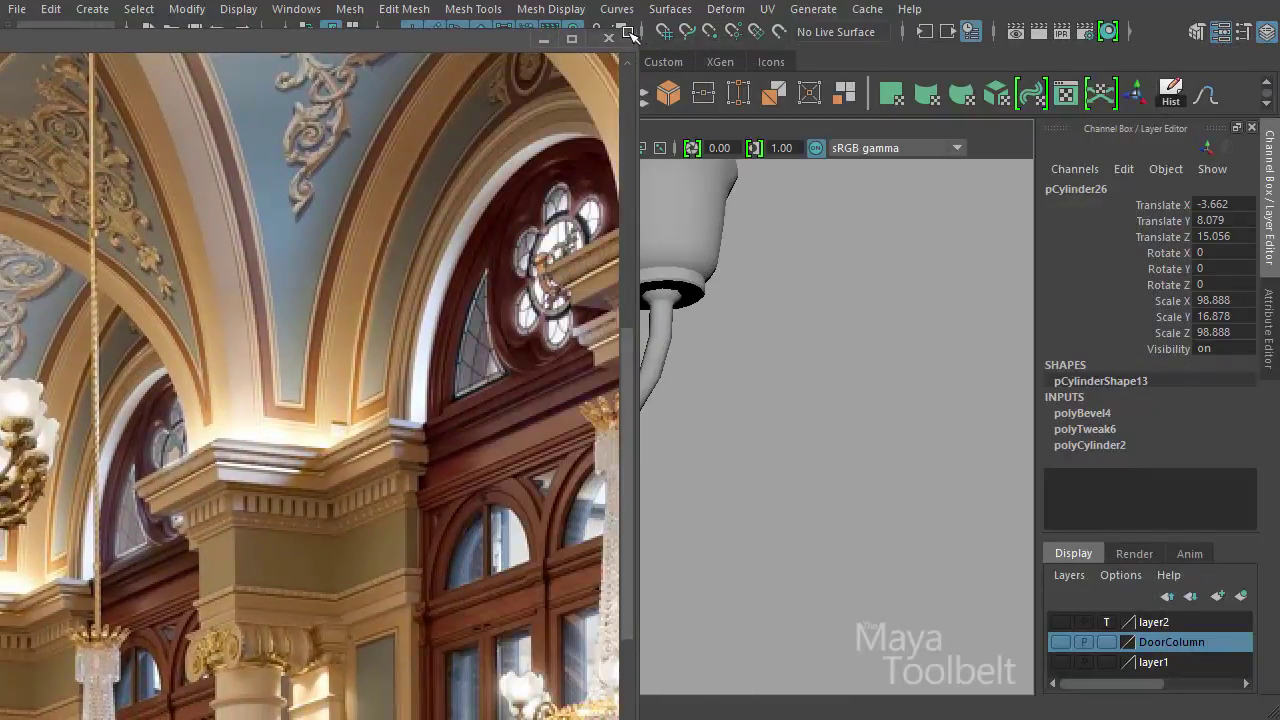
pyautogui.click(628, 33)
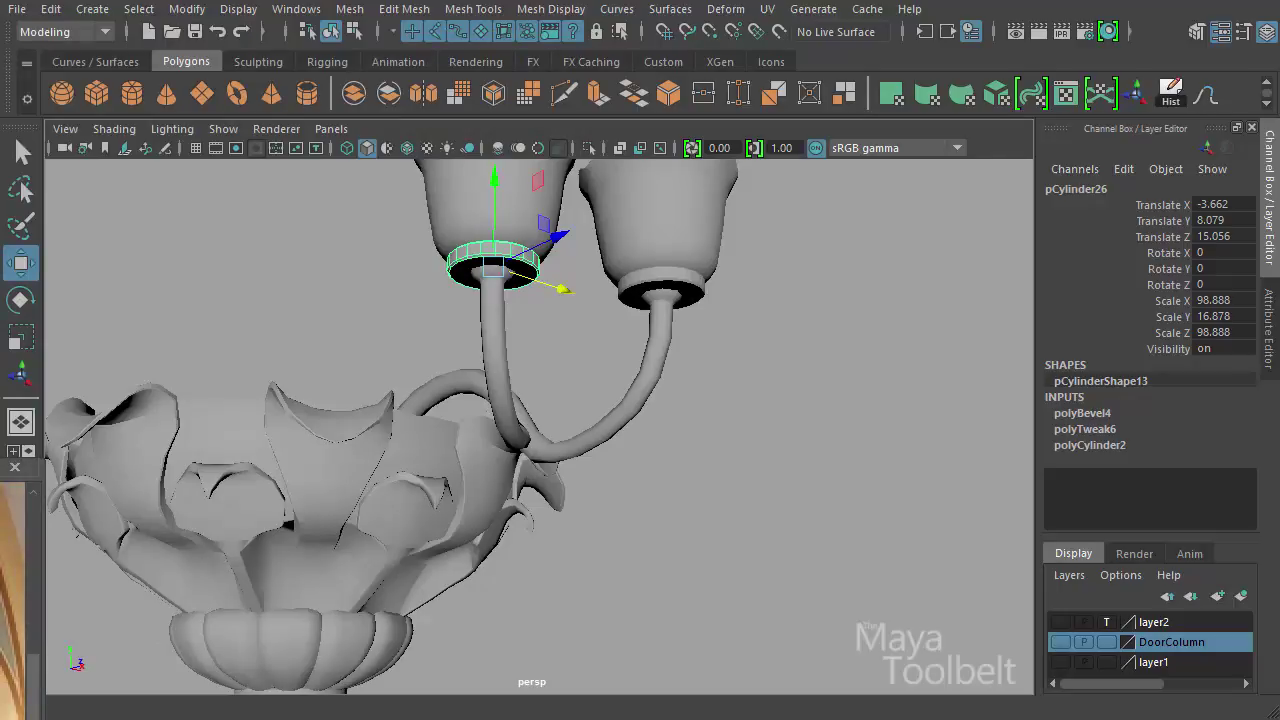
pyautogui.moveTo(2, 467); pyautogui.dragTo(47, 111)
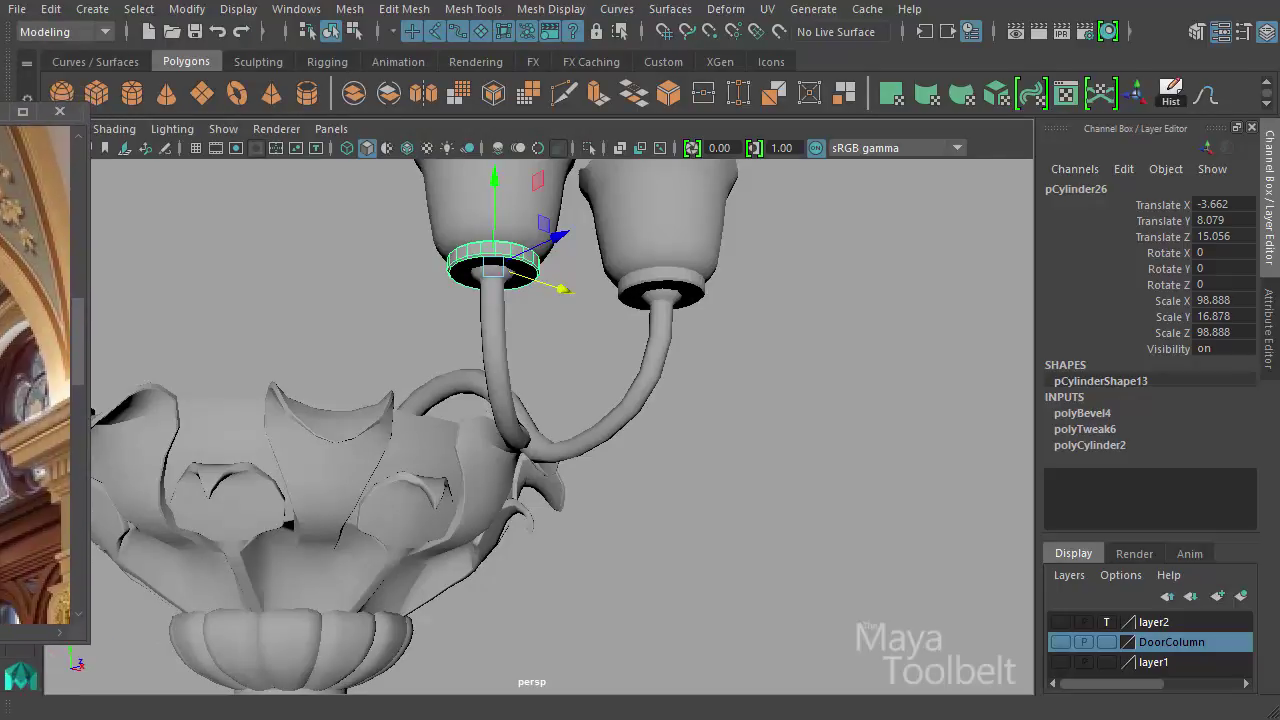
pyautogui.scroll(3, 35, 375)
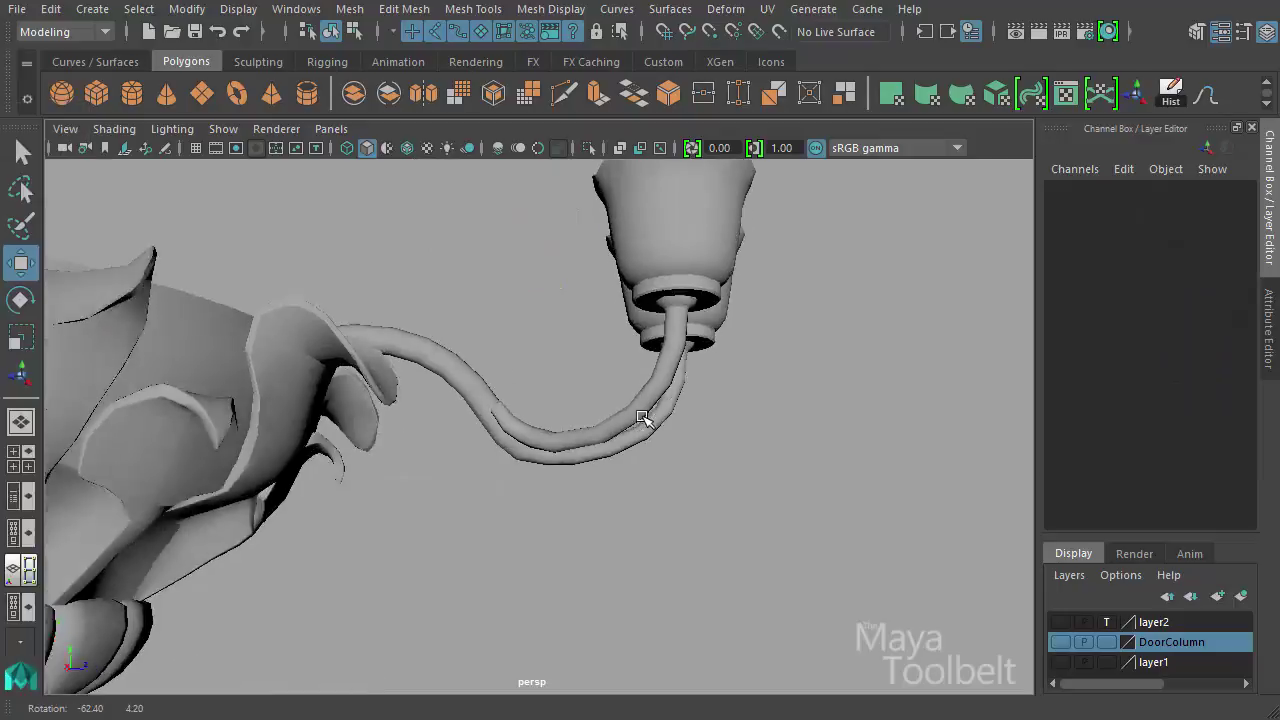
pyautogui.keyDown('alt'); pyautogui.moveTo(643, 420); pyautogui.dragTo(631, 409); pyautogui.keyUp('alt')
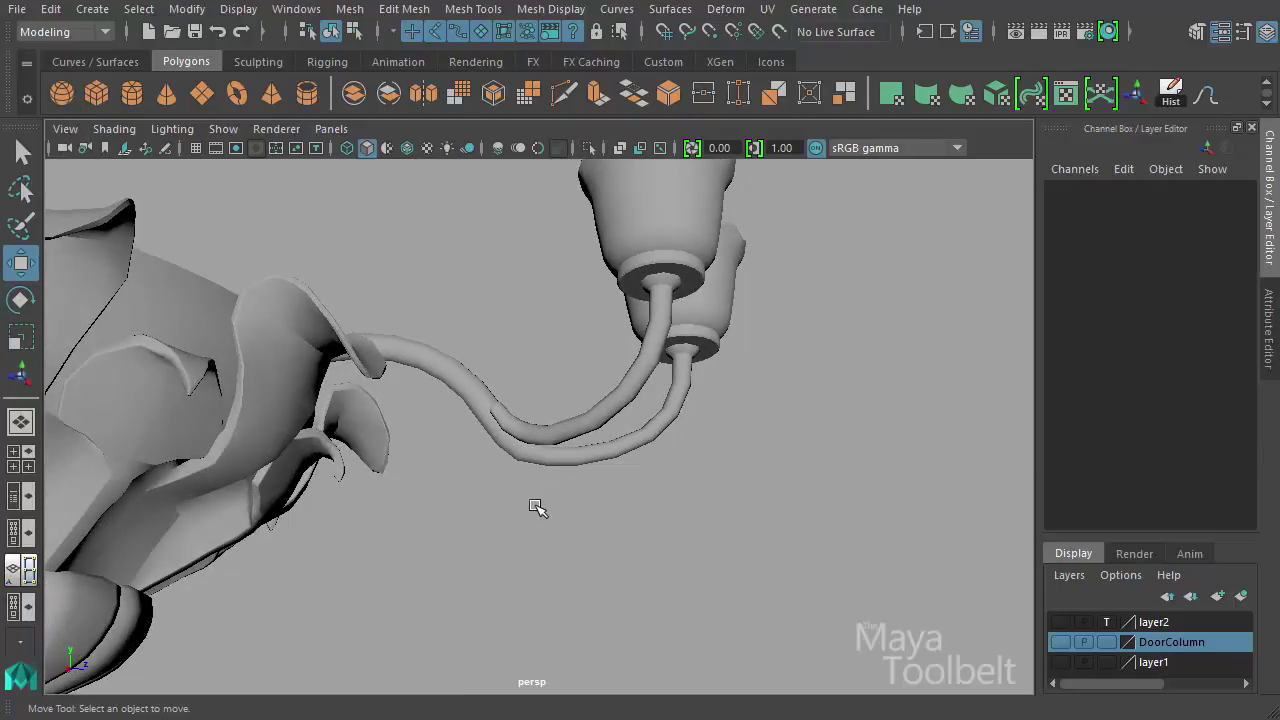
pyautogui.keyDown('alt'); pyautogui.moveTo(535, 433); pyautogui.dragTo(466, 443); pyautogui.keyUp('alt')
# Duplicate the faces around the underside of the main arm's bend, next to the branch tube's end
pyautogui.click(451, 383)
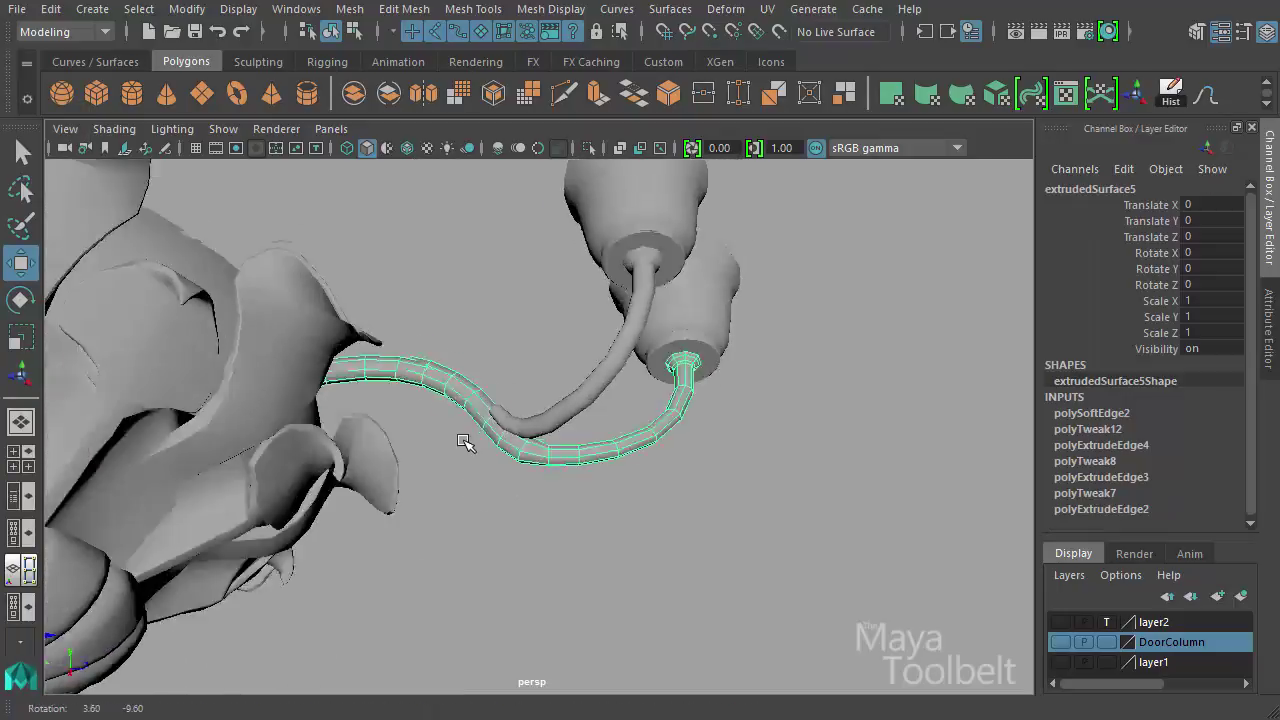
pyautogui.keyDown('alt'); pyautogui.moveTo(466, 443); pyautogui.dragTo(740, 517, button='right'); pyautogui.keyUp('alt')
pyautogui.keyDown('alt'); pyautogui.moveTo(740, 517); pyautogui.dragTo(474, 460); pyautogui.keyUp('alt')
pyautogui.rightClick(468, 458)
pyautogui.moveTo(468, 458); pyautogui.dragTo(472, 431, button='right')
pyautogui.keyDown('alt'); pyautogui.moveTo(440, 434); pyautogui.dragTo(491, 466); pyautogui.keyUp('alt')
pyautogui.keyDown('alt'); pyautogui.moveTo(491, 466); pyautogui.dragTo(203, 451); pyautogui.keyUp('alt')
pyautogui.keyDown('alt'); pyautogui.moveTo(203, 451); pyautogui.dragTo(680, 469, button='right'); pyautogui.keyUp('alt')
pyautogui.keyDown('alt'); pyautogui.moveTo(680, 469); pyautogui.dragTo(340, 560); pyautogui.keyUp('alt')
pyautogui.click(405, 9)
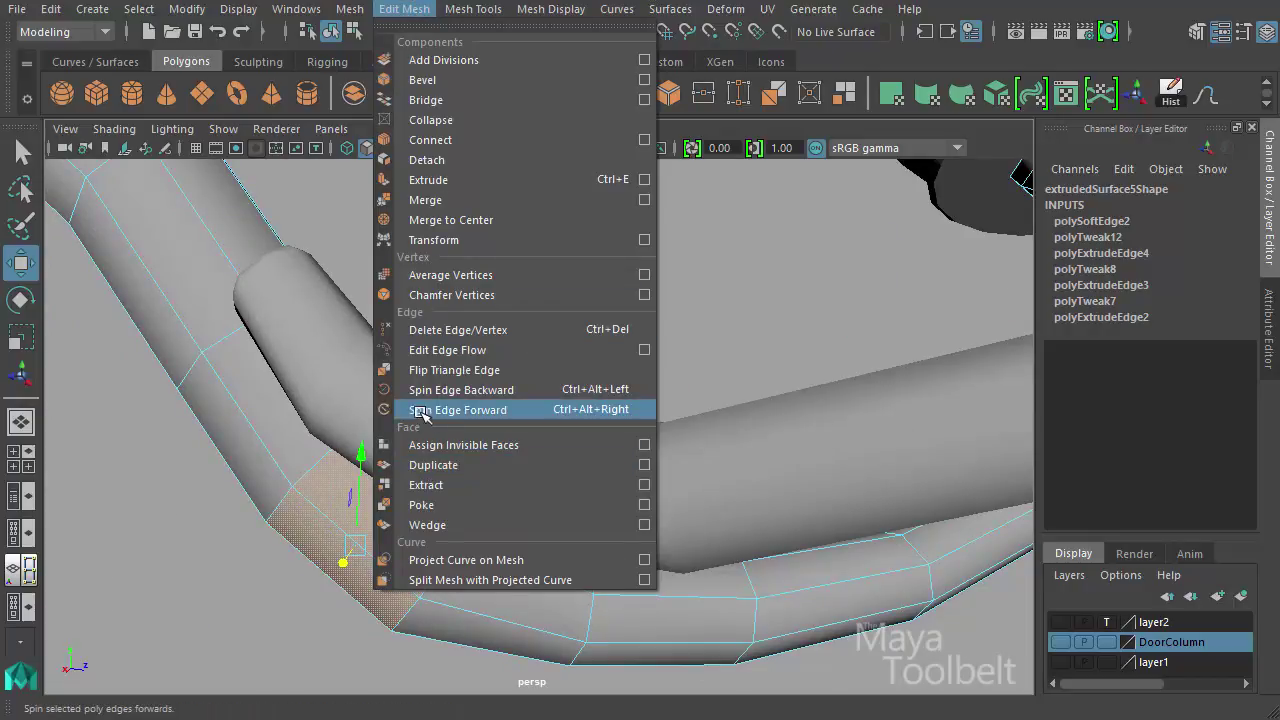
pyautogui.click(430, 465)
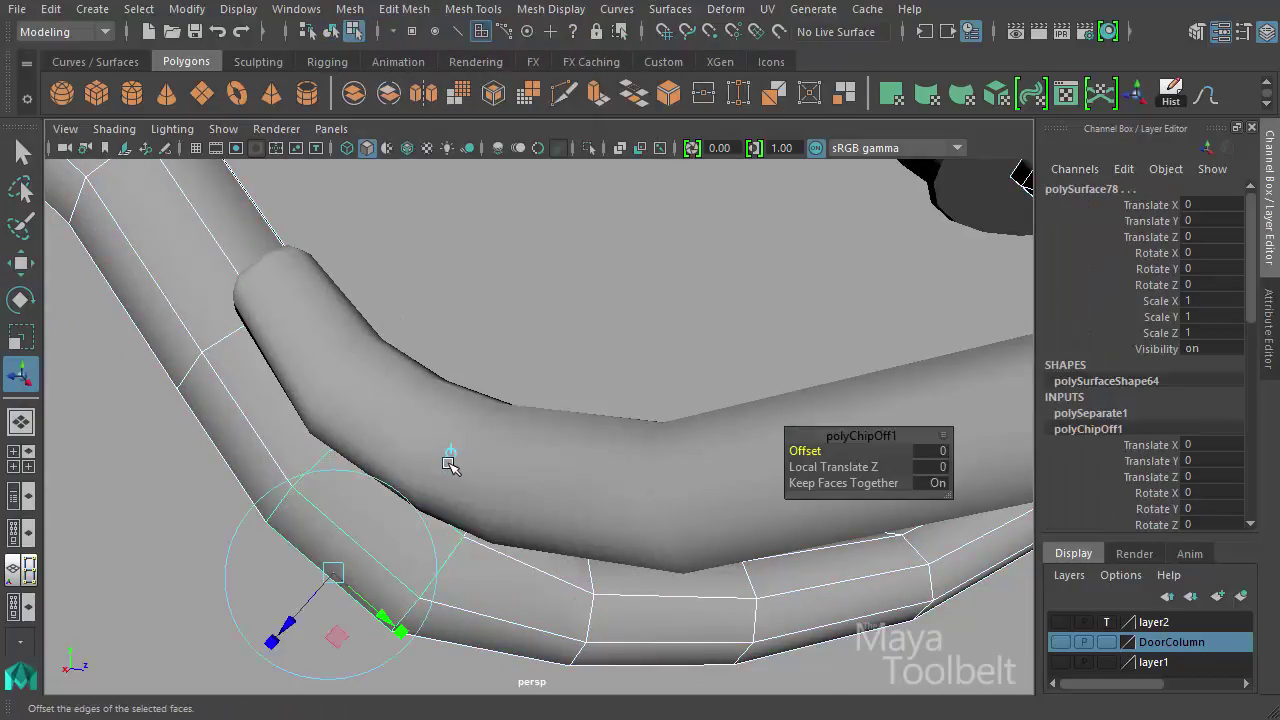
# Offset the duplicated faces outward from the arm with a local translate Z of 0.156
pyautogui.keyDown('alt'); pyautogui.moveTo(450, 451); pyautogui.dragTo(280, 630); pyautogui.keyUp('alt')
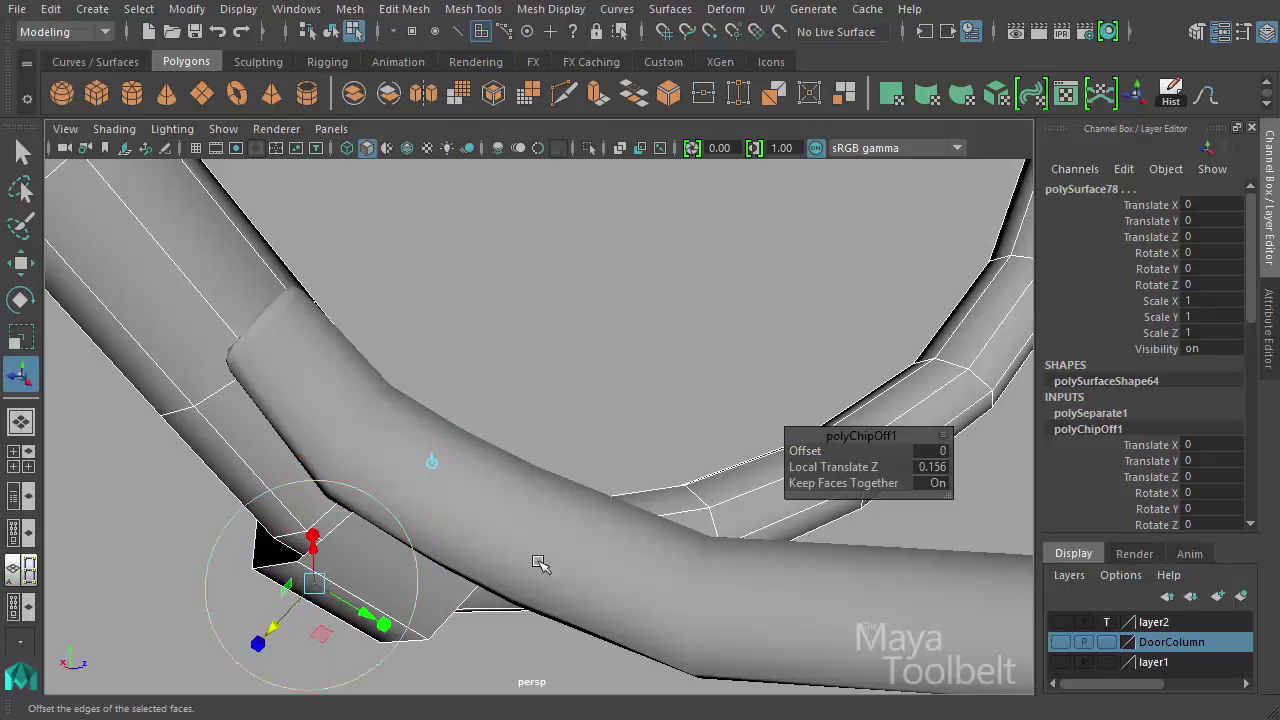
pyautogui.keyDown('alt'); pyautogui.moveTo(534, 560); pyautogui.dragTo(452, 470); pyautogui.keyUp('alt')
pyautogui.keyDown('alt'); pyautogui.moveTo(537, 466); pyautogui.dragTo(373, 462); pyautogui.keyUp('alt')
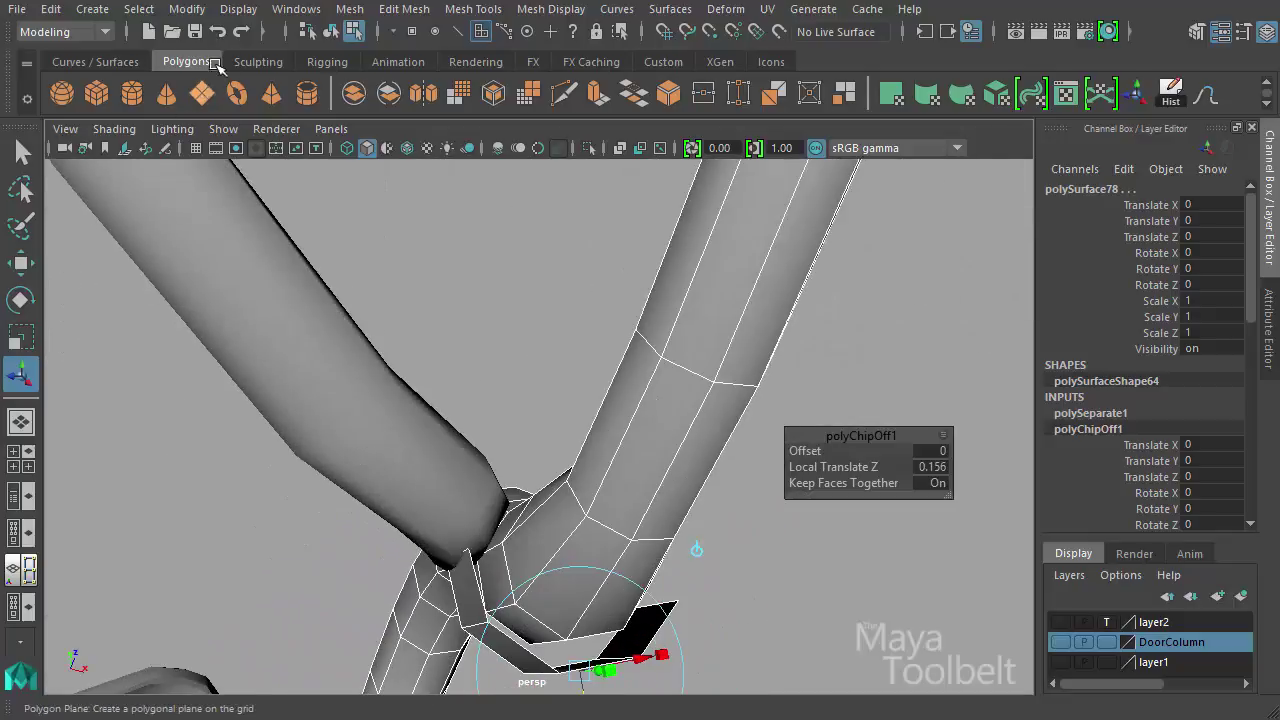
# Ungroup the main arm's parent group in object mode so the arm and the duplicated face strip are independent objects
pyautogui.click(330, 31)
pyautogui.click(645, 430)
pyautogui.keyDown('alt'); pyautogui.moveTo(645, 430); pyautogui.dragTo(517, 337); pyautogui.keyUp('alt')
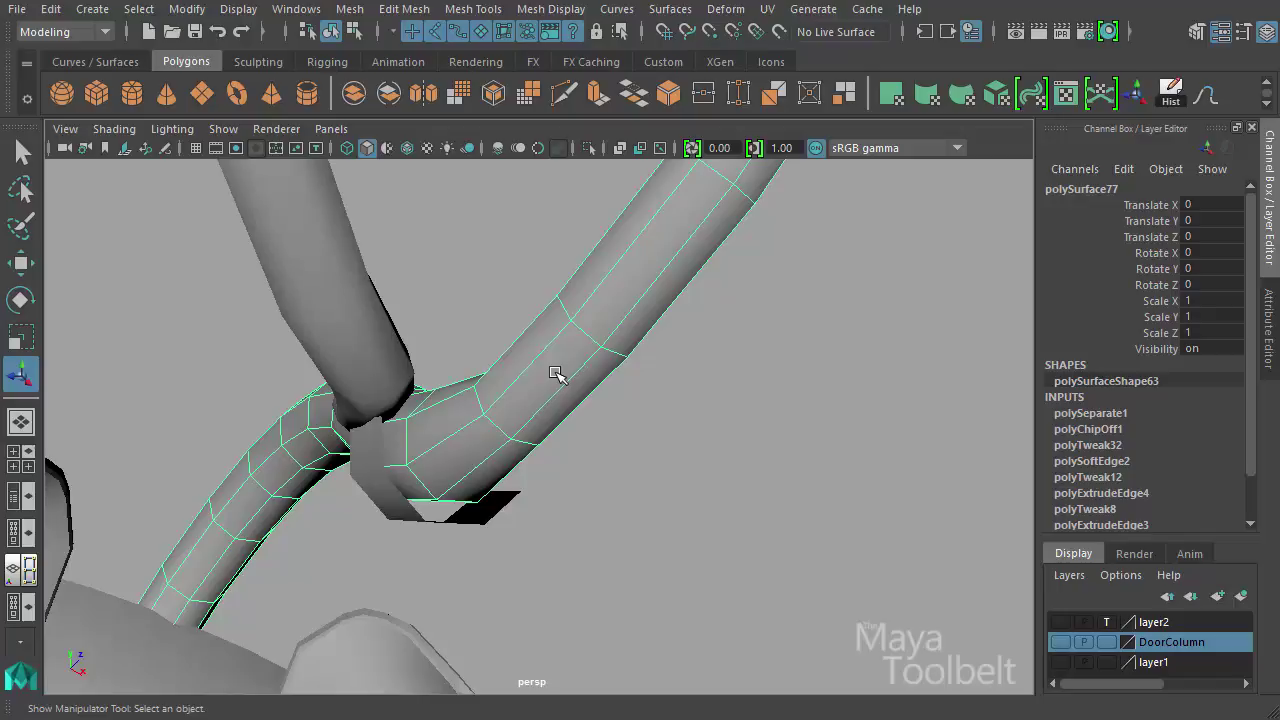
pyautogui.press('Up')
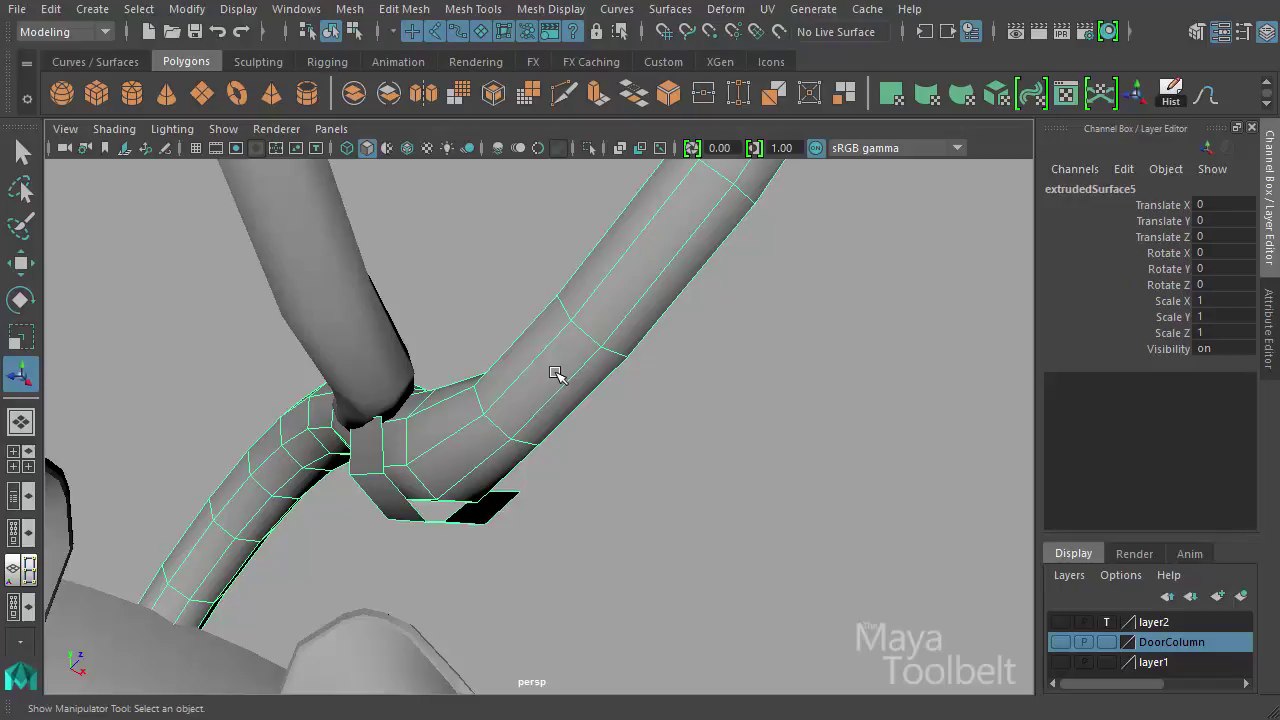
pyautogui.click(100, 13)
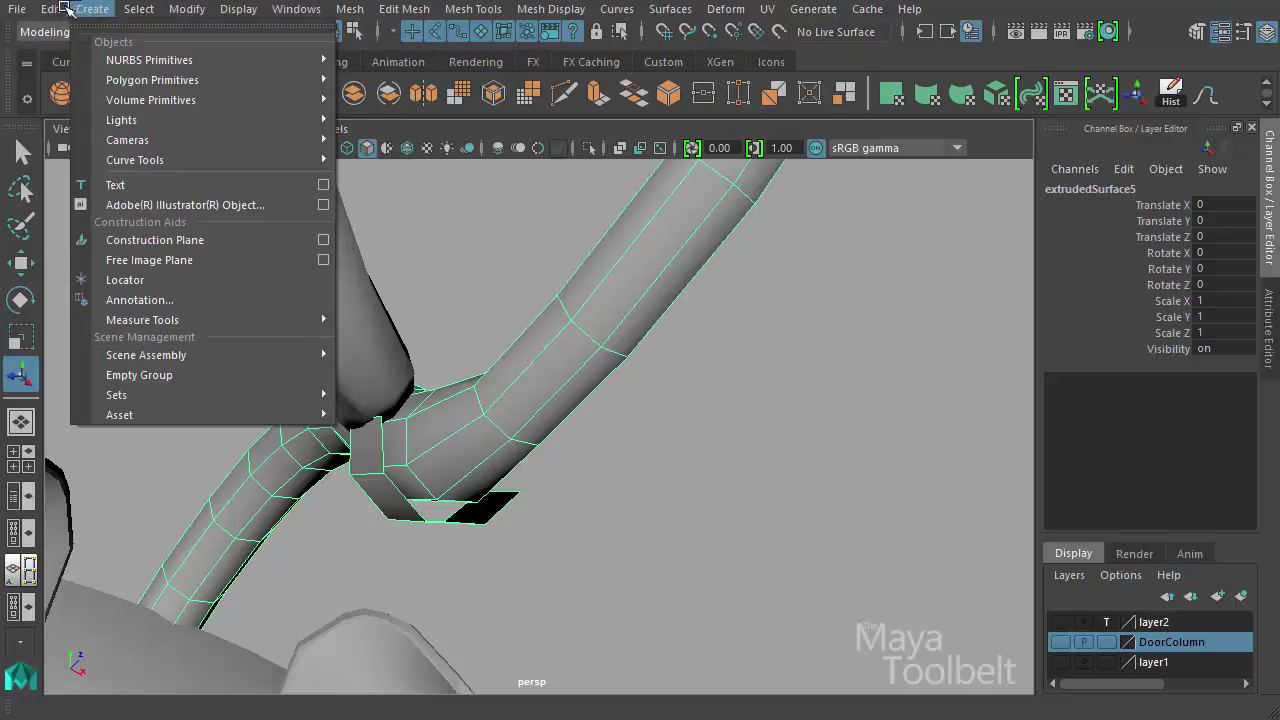
pyautogui.click(92, 396)
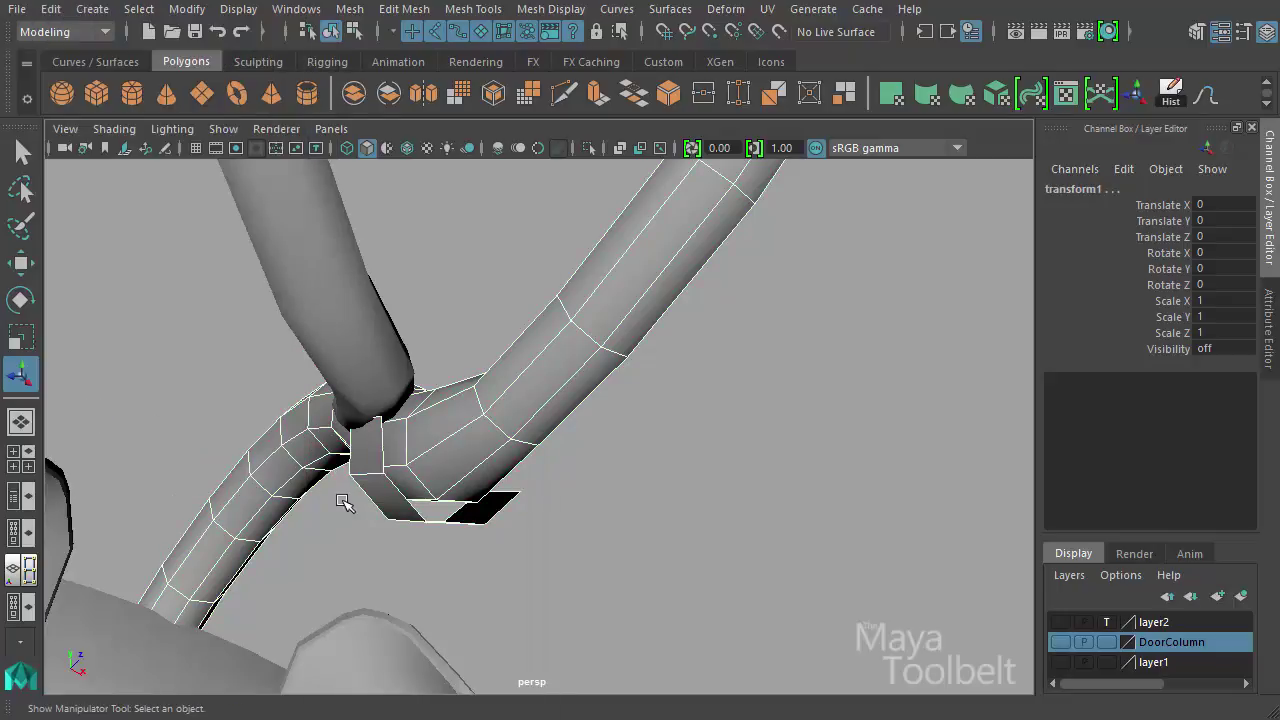
# Center the pivot of the duplicated face strip and scale it uniformly to 0.857
pyautogui.click(382, 487)
pyautogui.keyDown('alt'); pyautogui.moveTo(551, 466); pyautogui.dragTo(392, 385); pyautogui.keyUp('alt')
pyautogui.press('r')
pyautogui.click(187, 9)
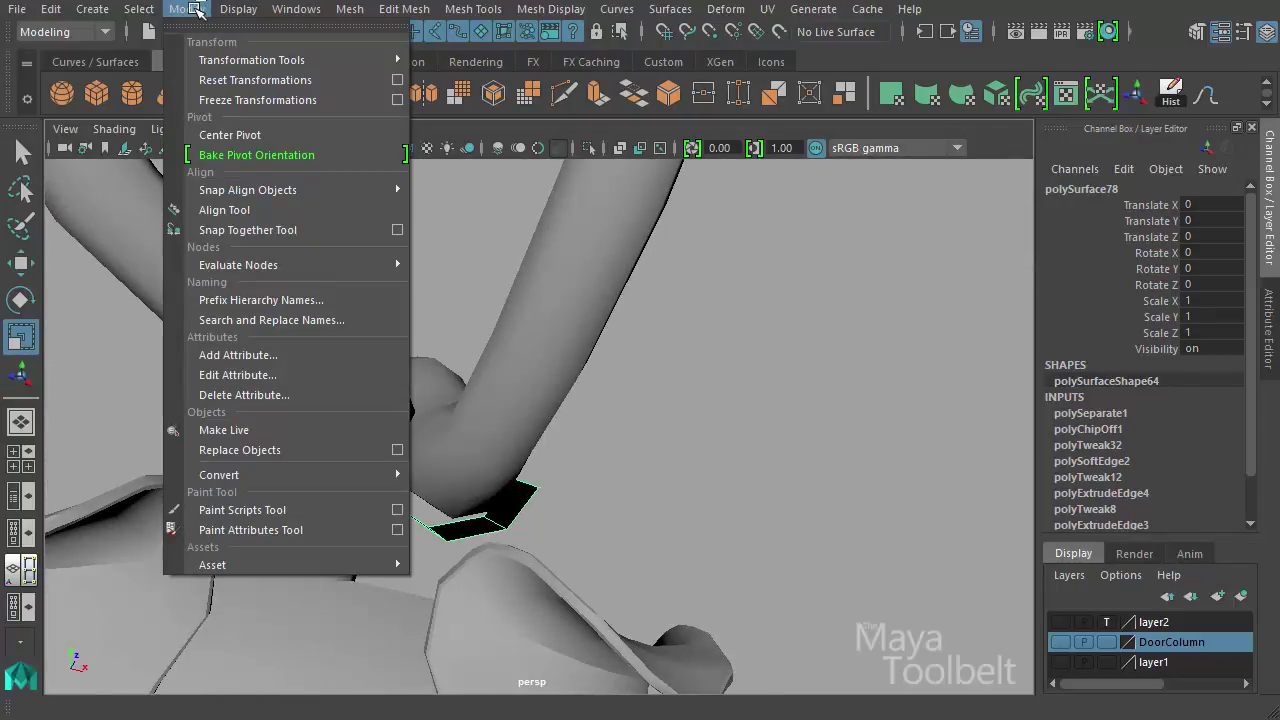
pyautogui.click(245, 134)
pyautogui.keyDown('alt'); pyautogui.moveTo(520, 417); pyautogui.dragTo(452, 460); pyautogui.keyUp('alt')
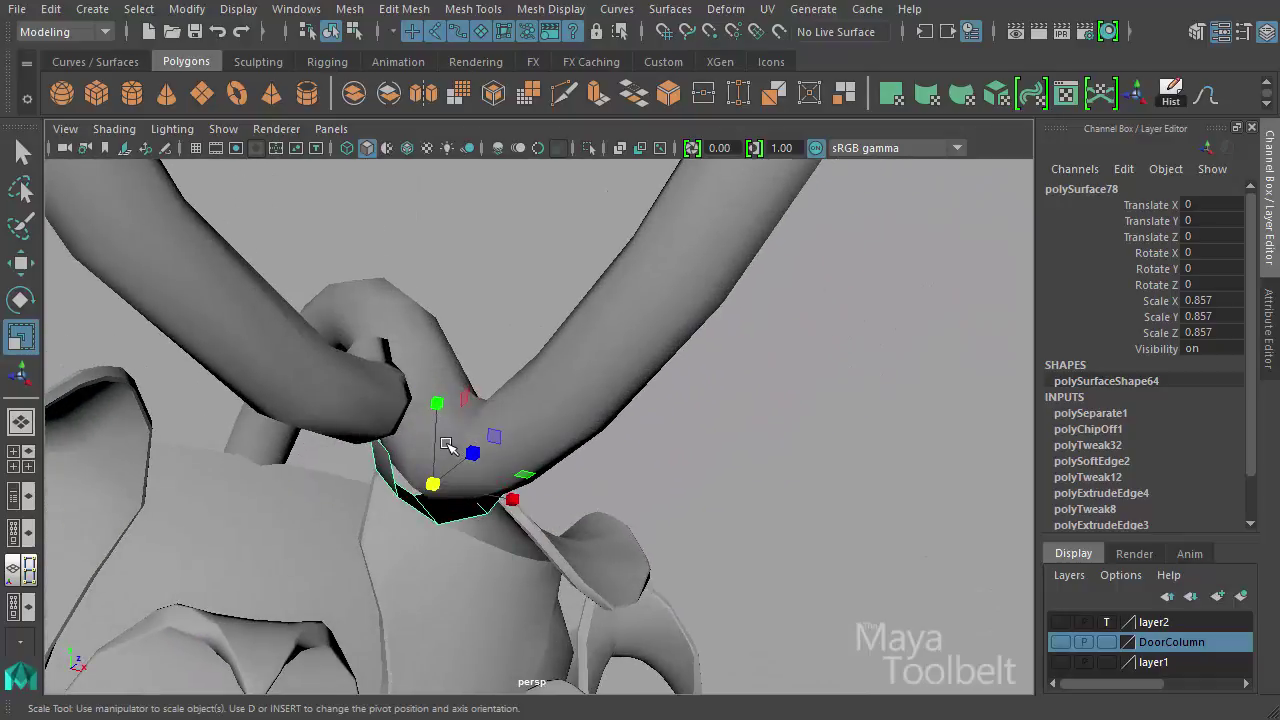
# Hide all objects except the face strip and append a polygon connecting its two open end edges
pyautogui.hotkey('alt', 'h')
pyautogui.keyDown('alt'); pyautogui.moveTo(451, 423); pyautogui.dragTo(529, 468, button='right'); pyautogui.keyUp('alt')
pyautogui.moveTo(529, 467)
pyautogui.keyDown('alt'); pyautogui.mouseDown()
pyautogui.moveTo(601, 467)
pyautogui.moveTo(614, 494)
pyautogui.mouseUp(); pyautogui.keyUp('alt')
pyautogui.moveTo(536, 512)
pyautogui.mouseDown(button='right')
pyautogui.moveTo(549, 433)
pyautogui.moveTo(523, 449)
pyautogui.moveTo(534, 357)
pyautogui.moveTo(620, 328)
pyautogui.mouseUp(button='right')
pyautogui.press('w')
pyautogui.click(404, 9)
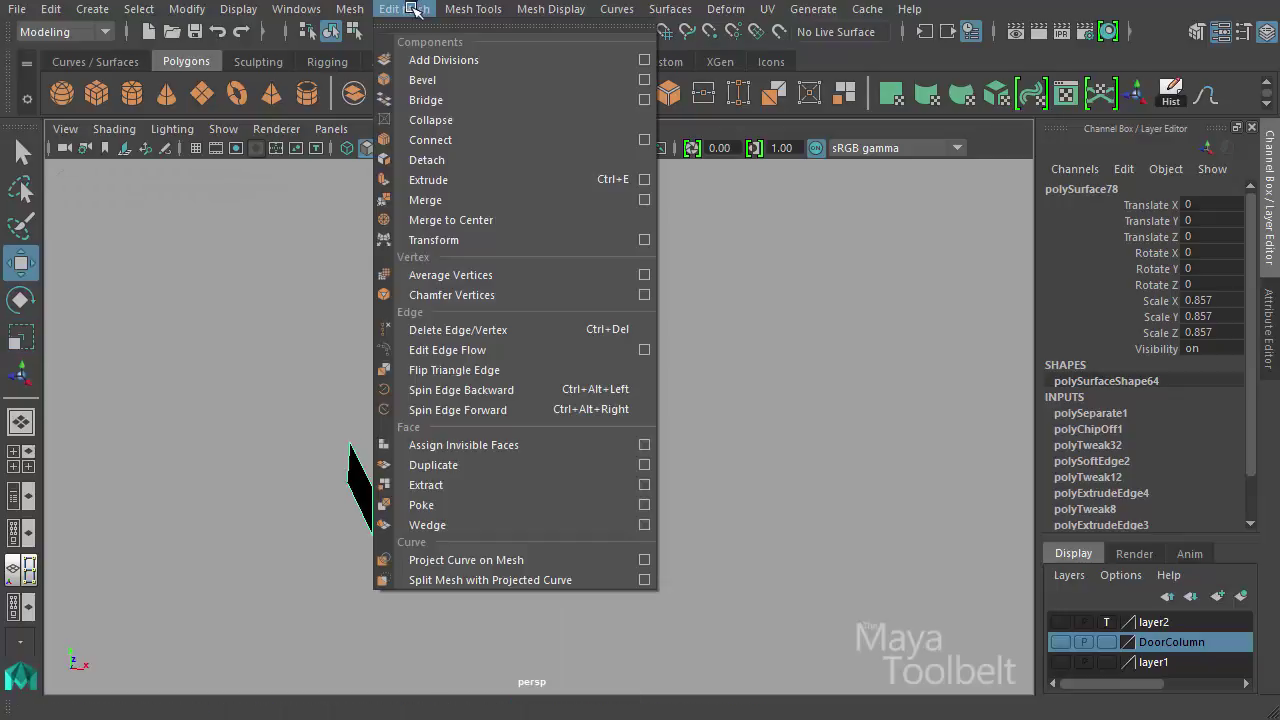
pyautogui.moveTo(473, 9)
pyautogui.click(497, 80)
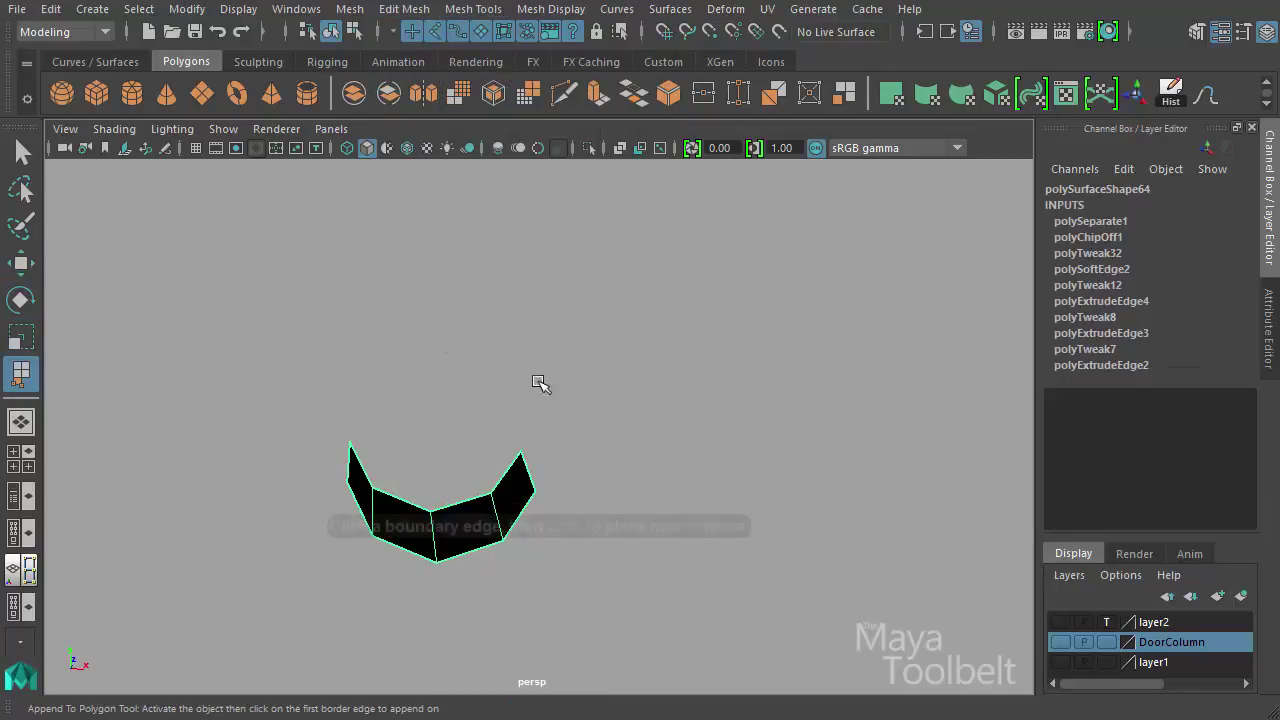
pyautogui.click(527, 471)
pyautogui.click(356, 459)
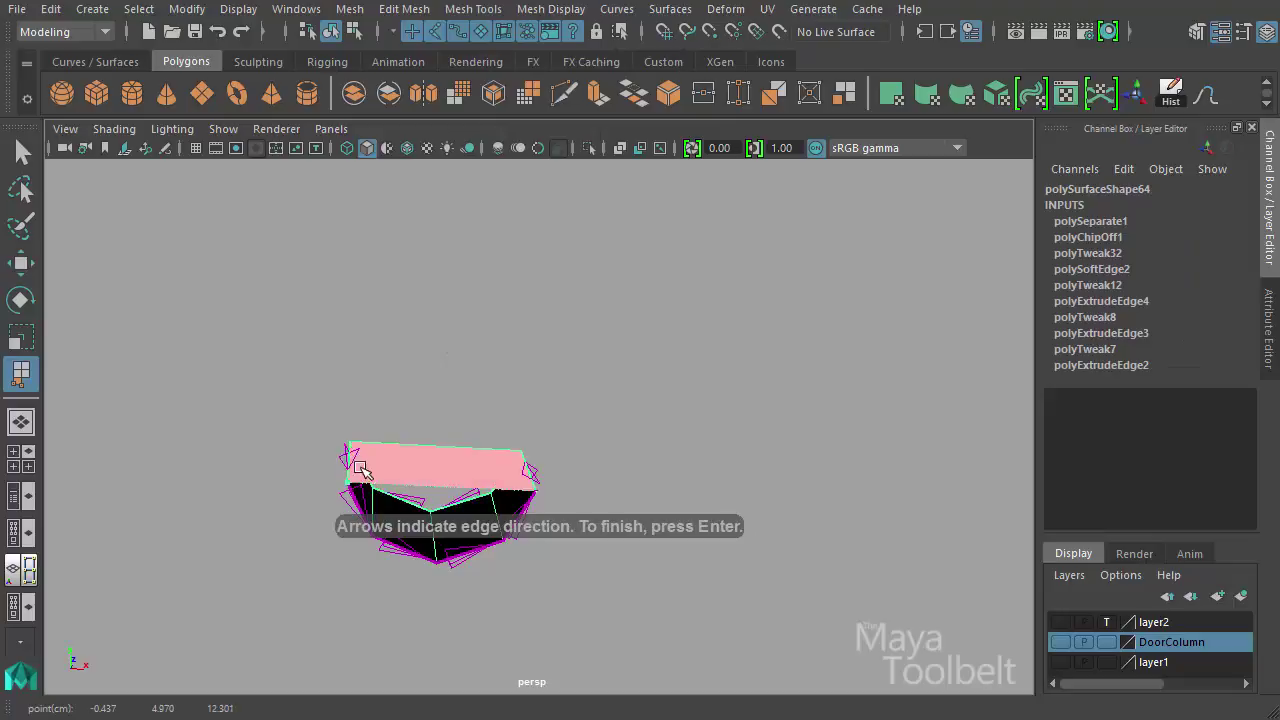
pyautogui.keyDown('alt'); pyautogui.moveTo(454, 514); pyautogui.dragTo(495, 514); pyautogui.keyUp('alt')
pyautogui.press('Return')
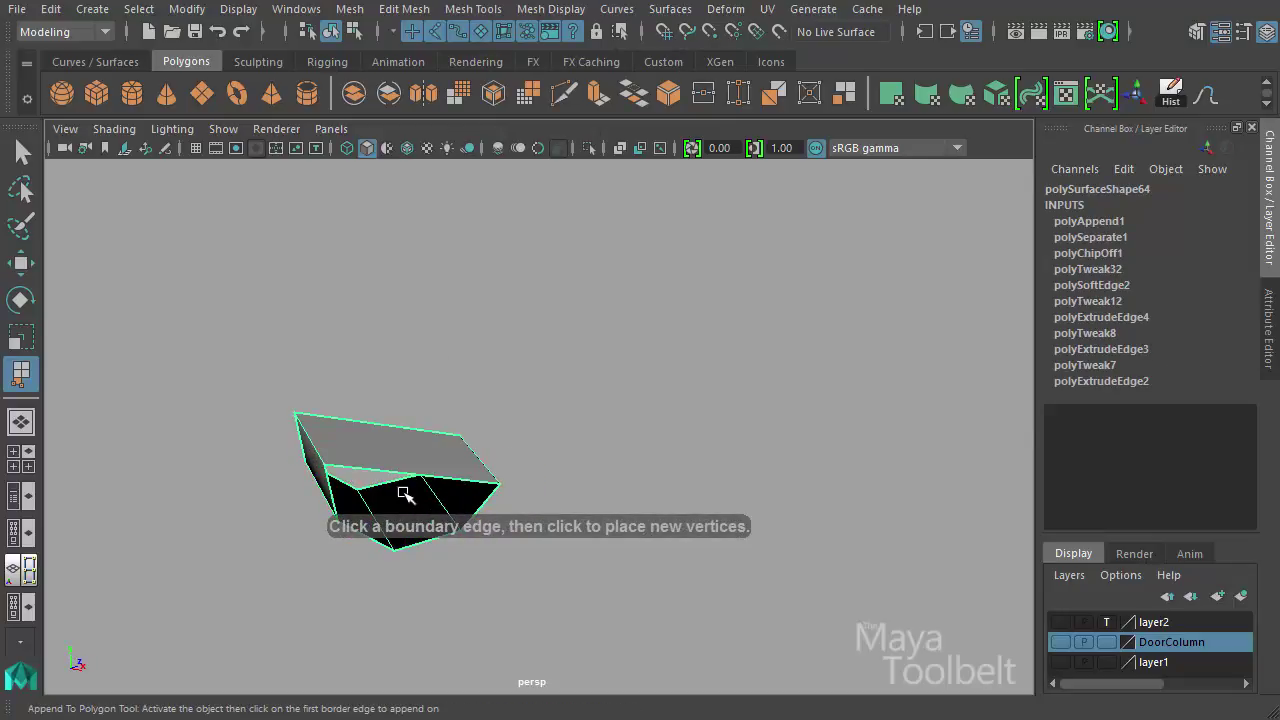
# Fill the remaining open sides of the strip to make it a closed solid
pyautogui.press('w')
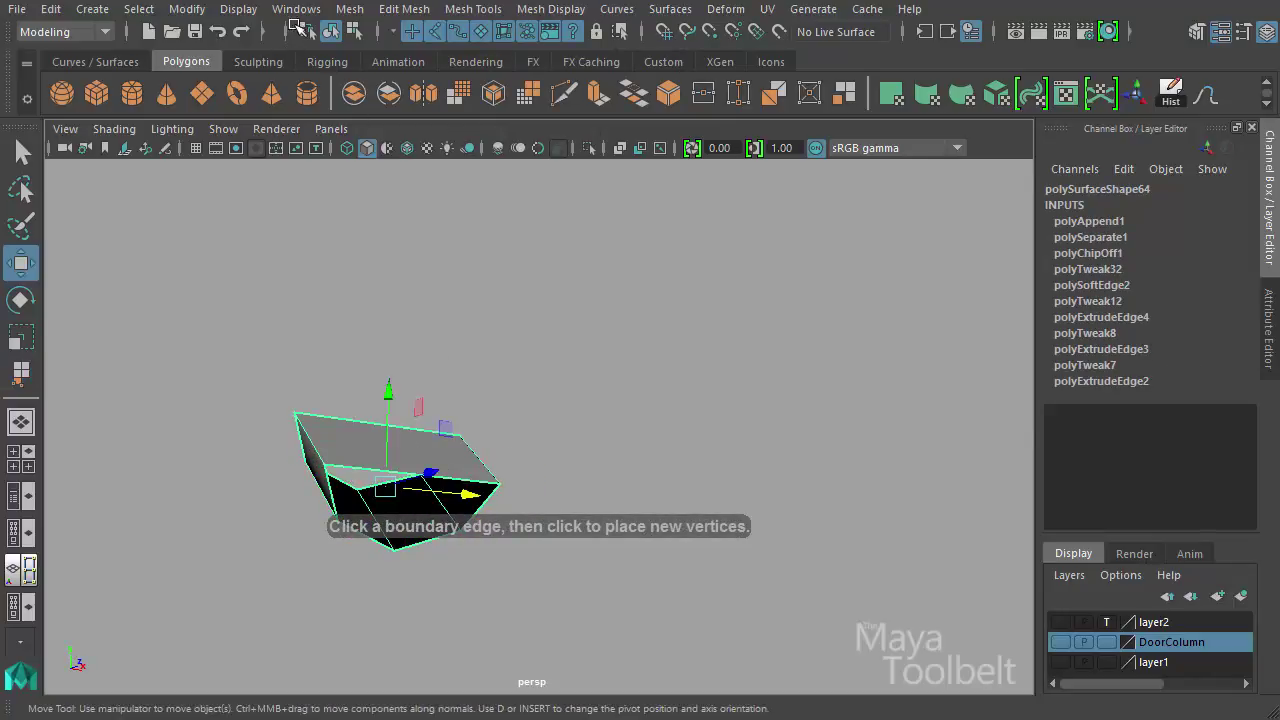
pyautogui.click(358, 8)
pyautogui.click(388, 155)
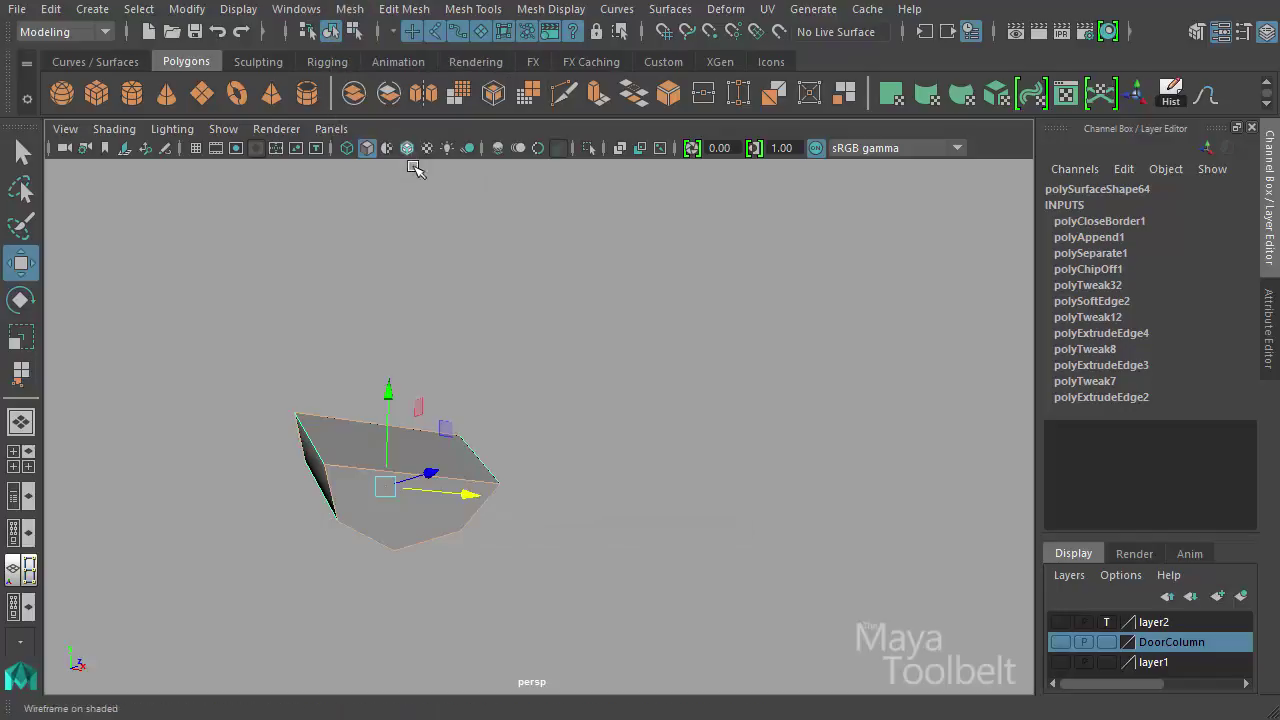
pyautogui.keyDown('alt'); pyautogui.moveTo(365, 420); pyautogui.dragTo(347, 485); pyautogui.keyUp('alt')
pyautogui.keyDown('alt'); pyautogui.moveTo(485, 479); pyautogui.dragTo(409, 354); pyautogui.keyUp('alt')
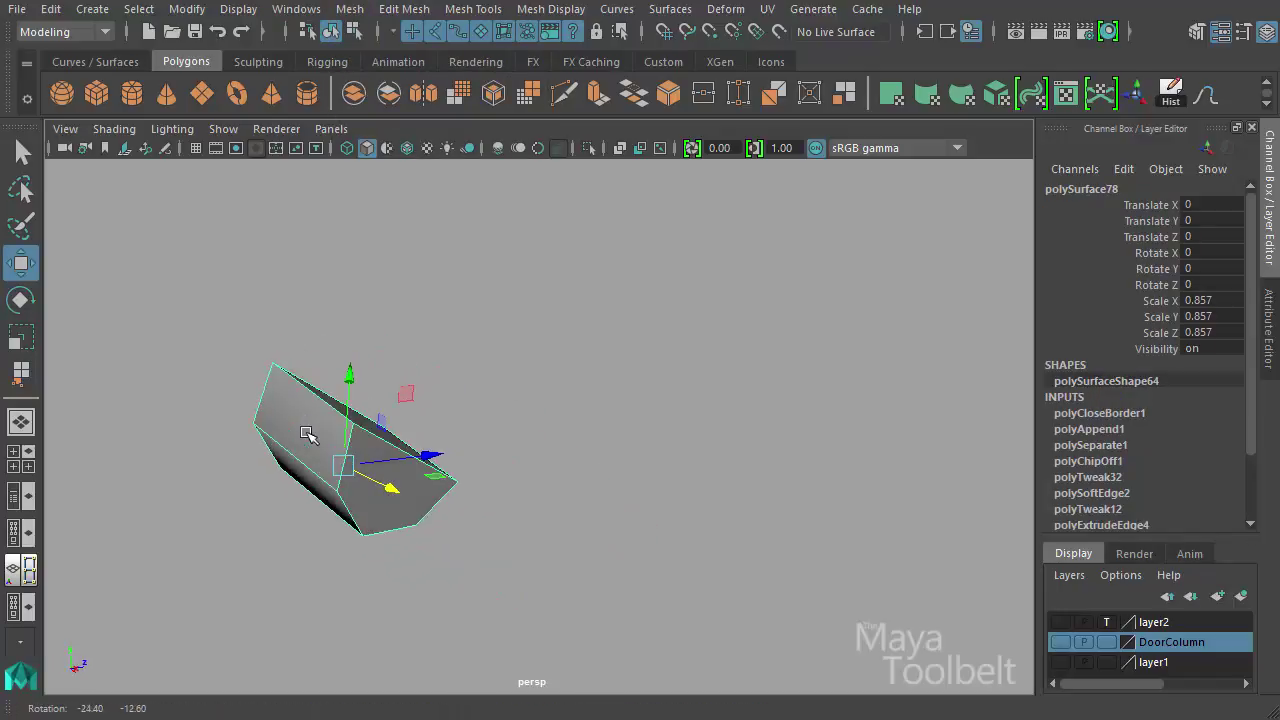
# Show the hidden chandelier parts around the closed strip again
pyautogui.moveTo(409, 354); pyautogui.dragTo(414, 476, button='right')
pyautogui.moveTo(417, 411); pyautogui.dragTo(417, 411, button='right')
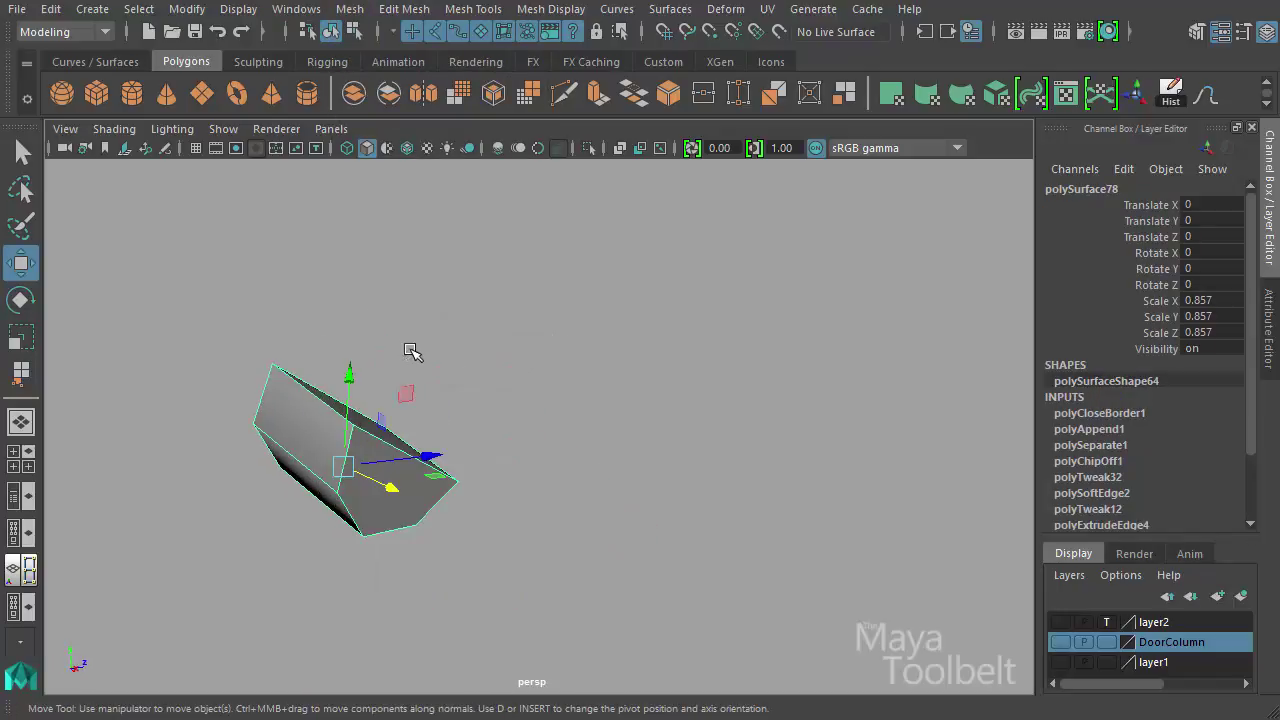
pyautogui.press('space')
pyautogui.moveTo(409, 340); pyautogui.dragTo(403, 348)
pyautogui.hotkey('ctrl', '1')
pyautogui.press('capslock')
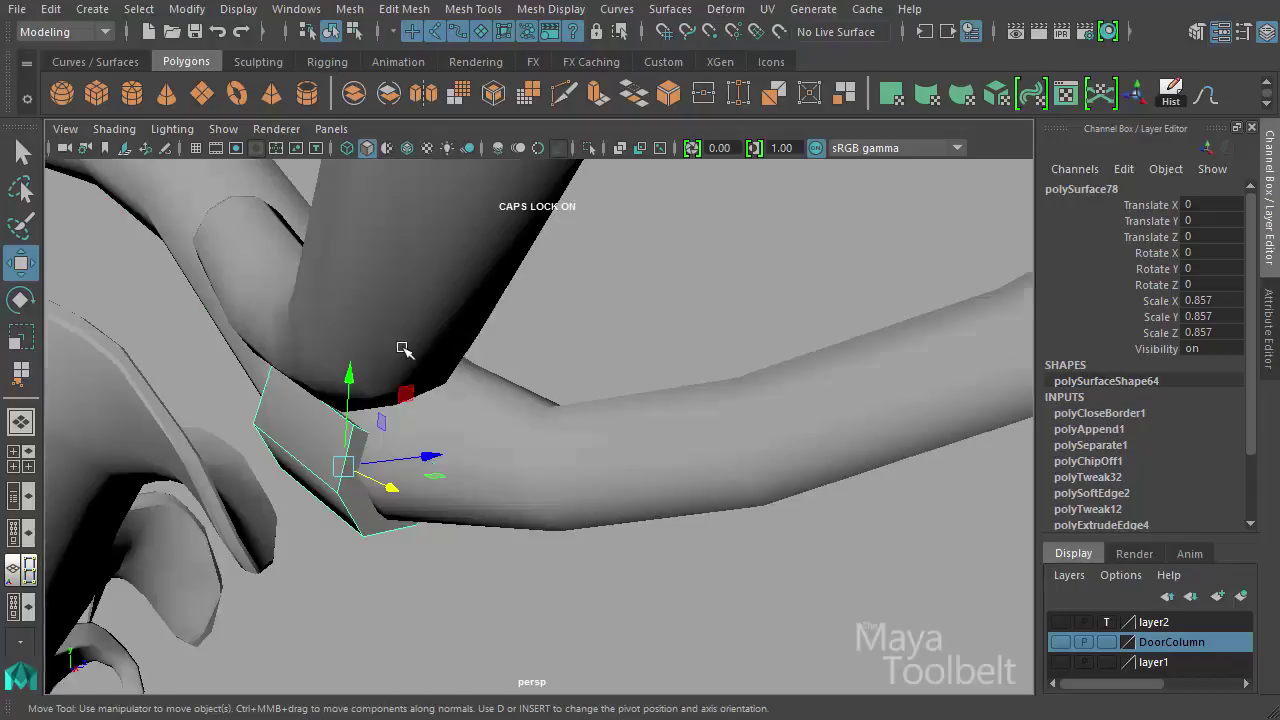
# Scale the closed collar piece to 0.754 along X and set its Y translation to -0.06 beneath the arm's bend
pyautogui.press('r')
pyautogui.keyDown('alt'); pyautogui.moveTo(472, 442); pyautogui.dragTo(320, 400); pyautogui.keyUp('alt')
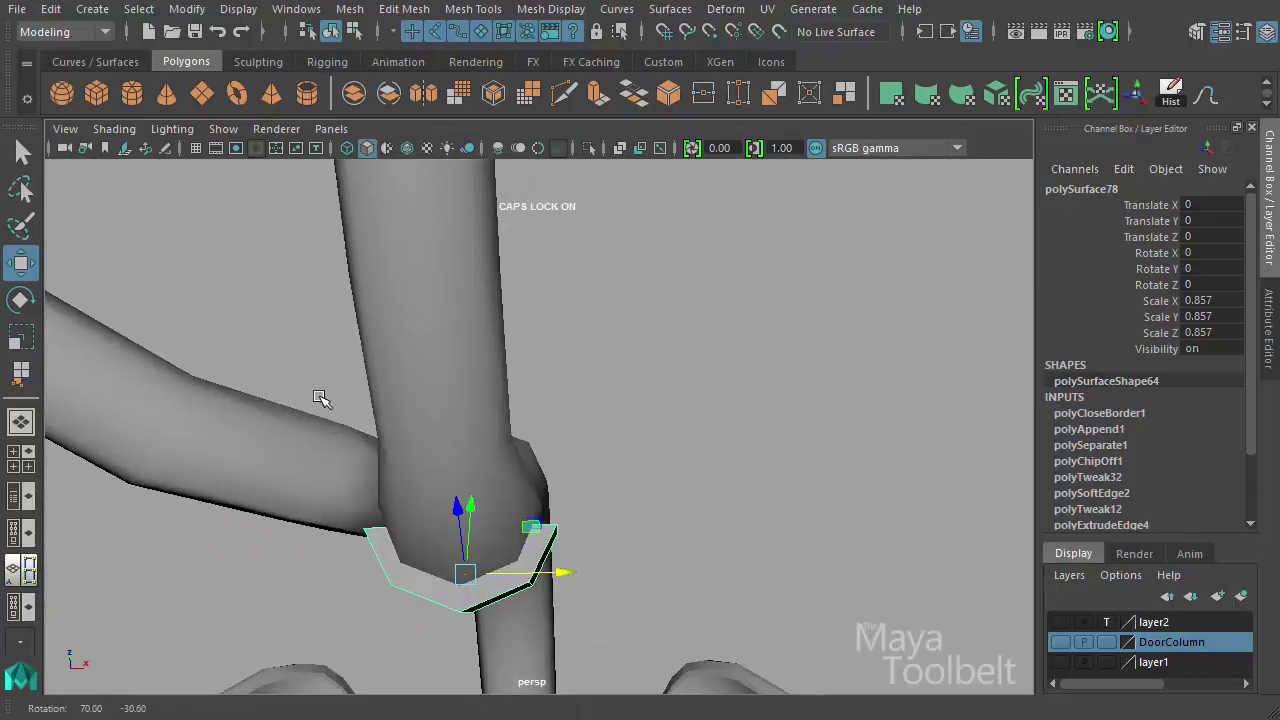
pyautogui.keyDown('alt'); pyautogui.moveTo(424, 493); pyautogui.dragTo(446, 363); pyautogui.keyUp('alt')
pyautogui.press('w')
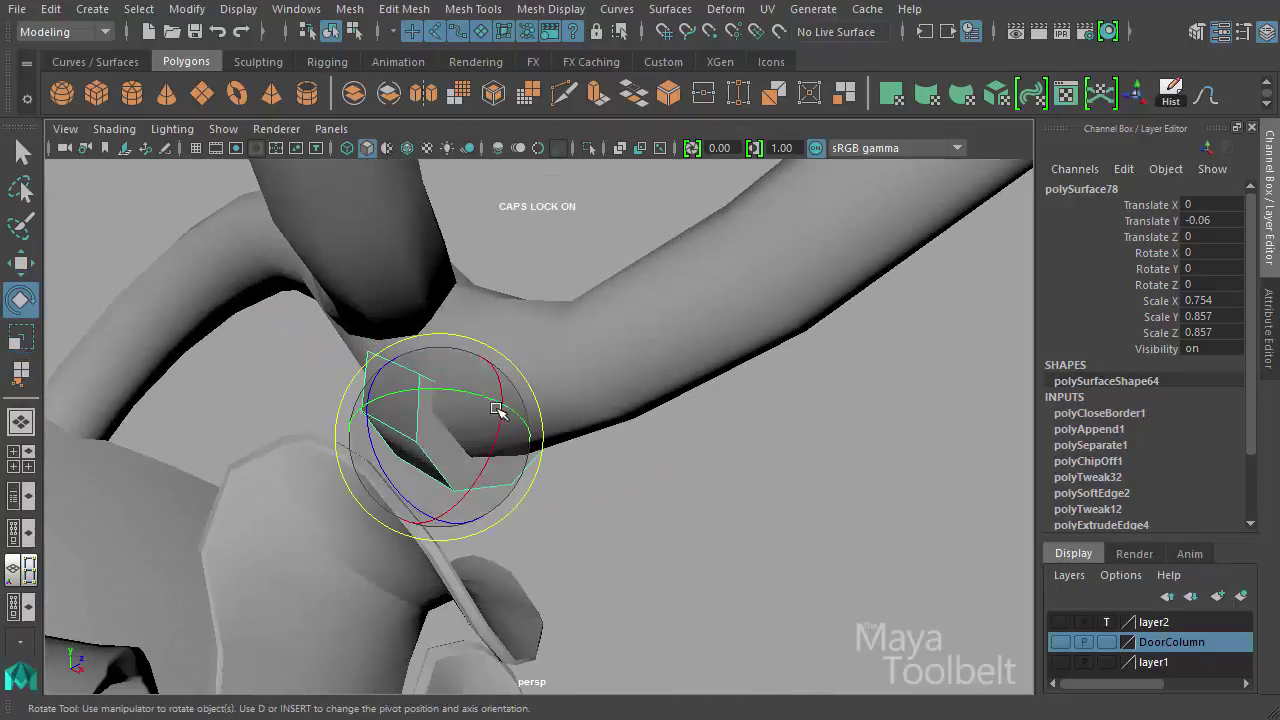
# Rotate the closed collar piece to 8.742 degrees about X so it follows the arm's slope
pyautogui.press('e')
pyautogui.moveTo(498, 432); pyautogui.dragTo(584, 420)
pyautogui.press('w')
# Bevel the collar's end face on the tube side with a fraction of 0.73 and 2 segments
pyautogui.moveTo(584, 420); pyautogui.dragTo(580, 411, button='right')
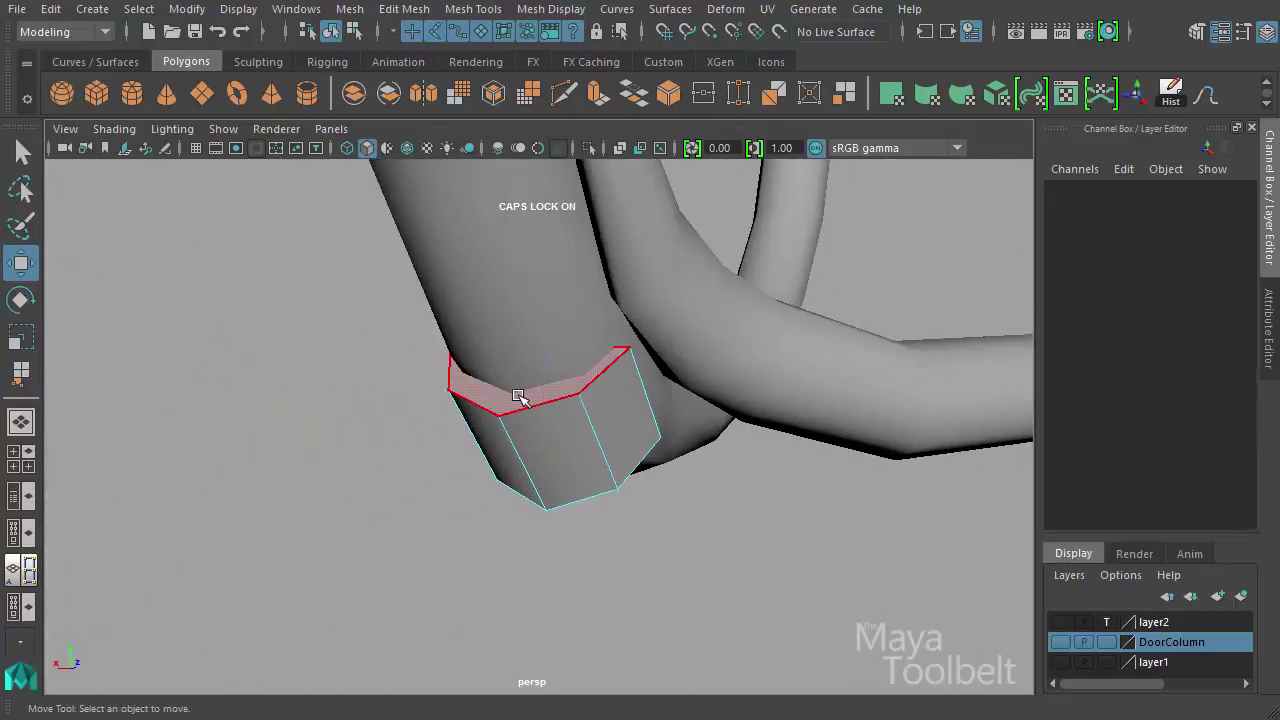
pyautogui.click(520, 394)
pyautogui.click(386, 10)
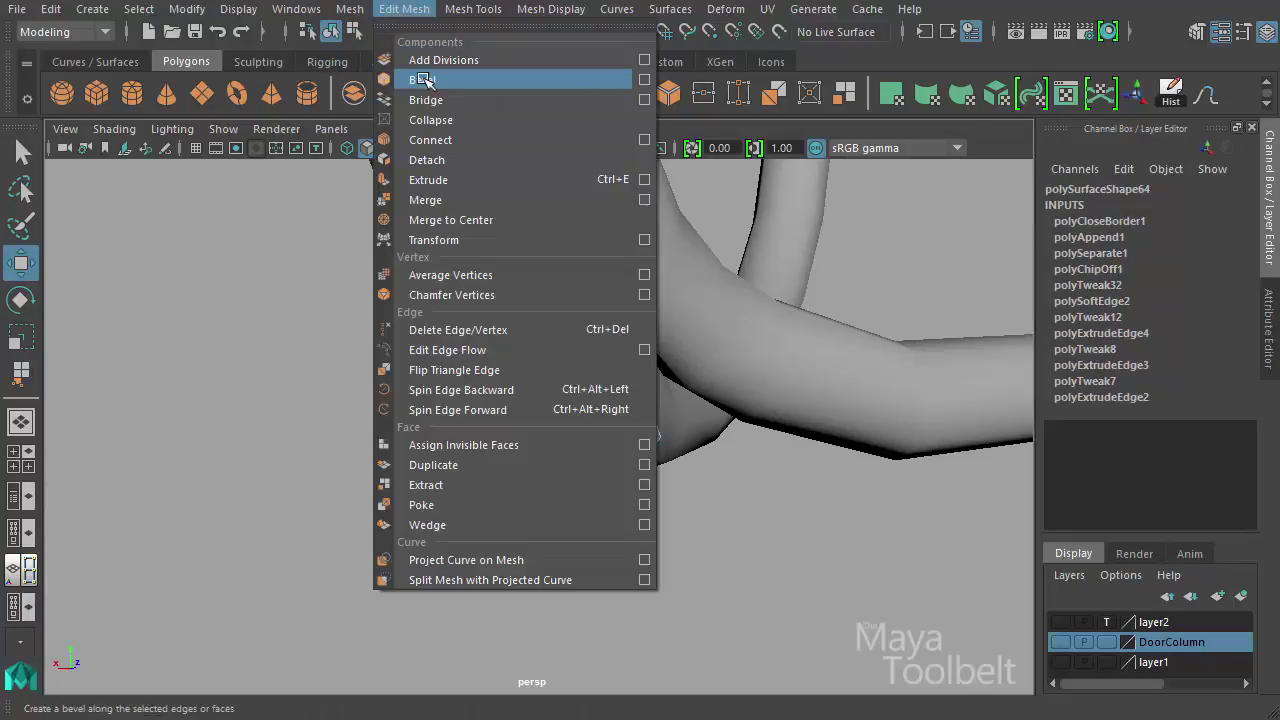
pyautogui.click(430, 81)
pyautogui.keyDown('alt'); pyautogui.moveTo(737, 194); pyautogui.dragTo(686, 293); pyautogui.keyUp('alt')
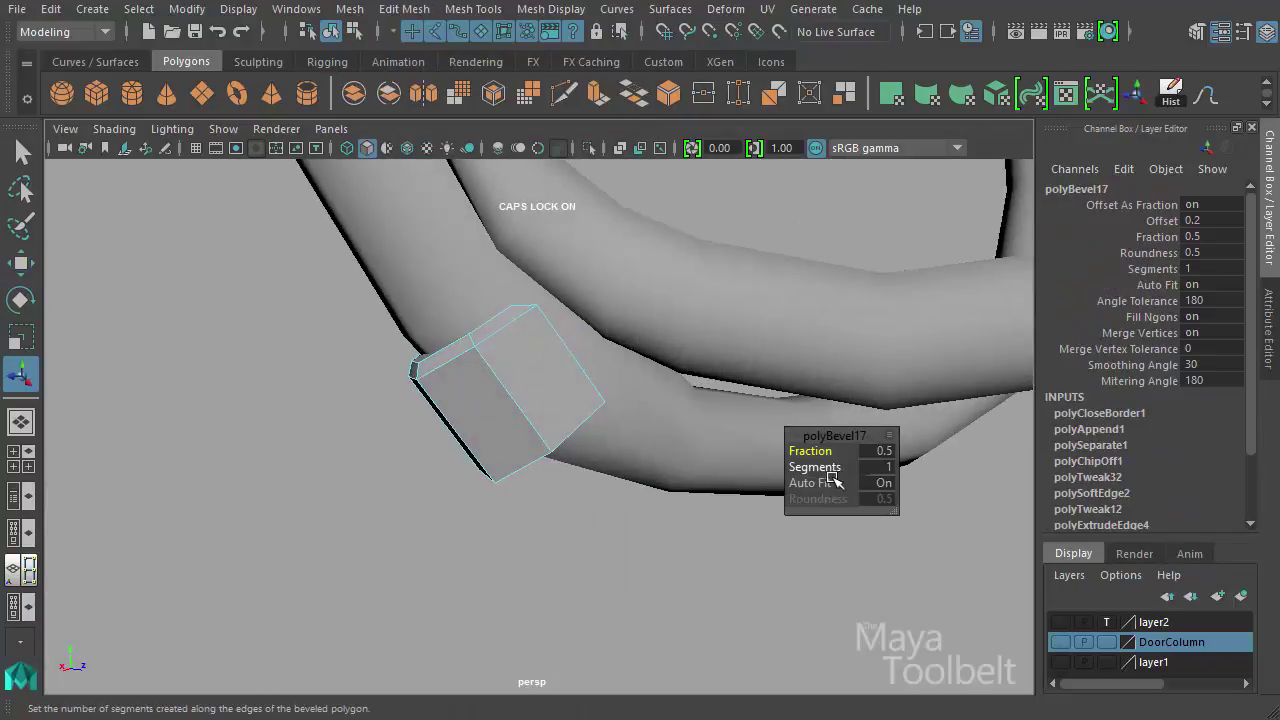
pyautogui.moveTo(817, 453); pyautogui.dragTo(836, 453)
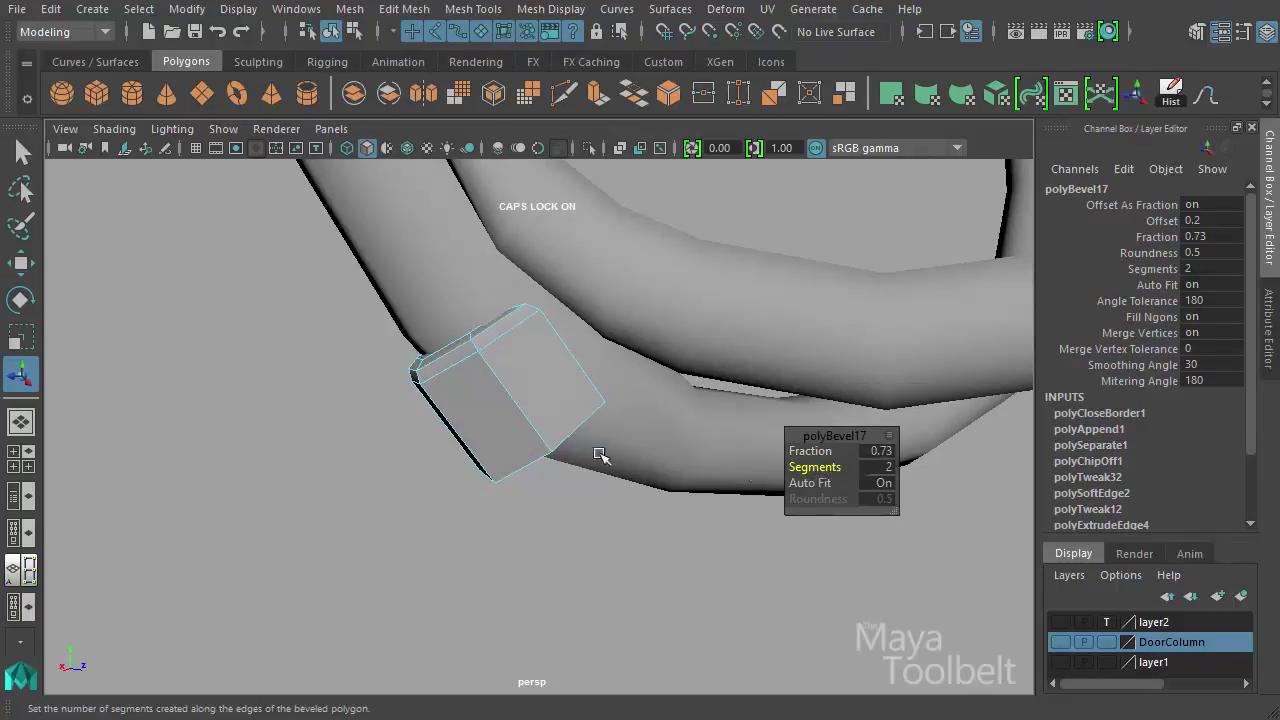
# Draw a four-point CV curve in the side view, starting at the collar's open underside end and bending down below the arm
pyautogui.moveTo(600, 451)
pyautogui.keyDown('alt'); pyautogui.mouseDown()
pyautogui.moveTo(503, 418)
pyautogui.moveTo(529, 471)
pyautogui.moveTo(455, 443)
pyautogui.moveTo(600, 440)
pyautogui.moveTo(620, 465)
pyautogui.mouseUp(); pyautogui.keyUp('alt')
pyautogui.press('space')
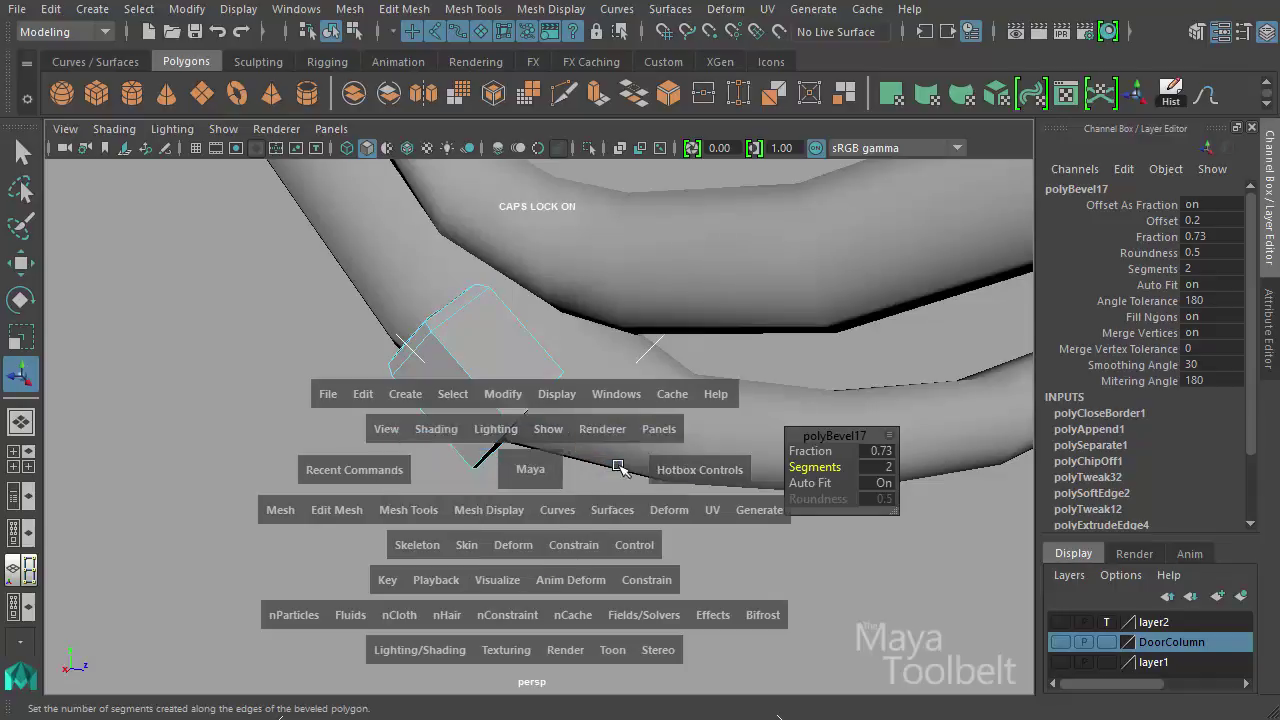
pyautogui.keyDown('alt'); pyautogui.moveTo(655, 452); pyautogui.dragTo(60, 415, button='right'); pyautogui.keyUp('alt')
pyautogui.keyDown('alt'); pyautogui.moveTo(366, 425); pyautogui.dragTo(672, 433, button='middle'); pyautogui.keyUp('alt')
pyautogui.keyDown('alt'); pyautogui.moveTo(640, 445); pyautogui.dragTo(1130, 490, button='right'); pyautogui.keyUp('alt')
pyautogui.keyDown('alt'); pyautogui.moveTo(382, 457); pyautogui.dragTo(445, 401, button='middle'); pyautogui.keyUp('alt')
pyautogui.keyDown('alt'); pyautogui.moveTo(600, 430); pyautogui.dragTo(900, 450, button='right'); pyautogui.keyUp('alt')
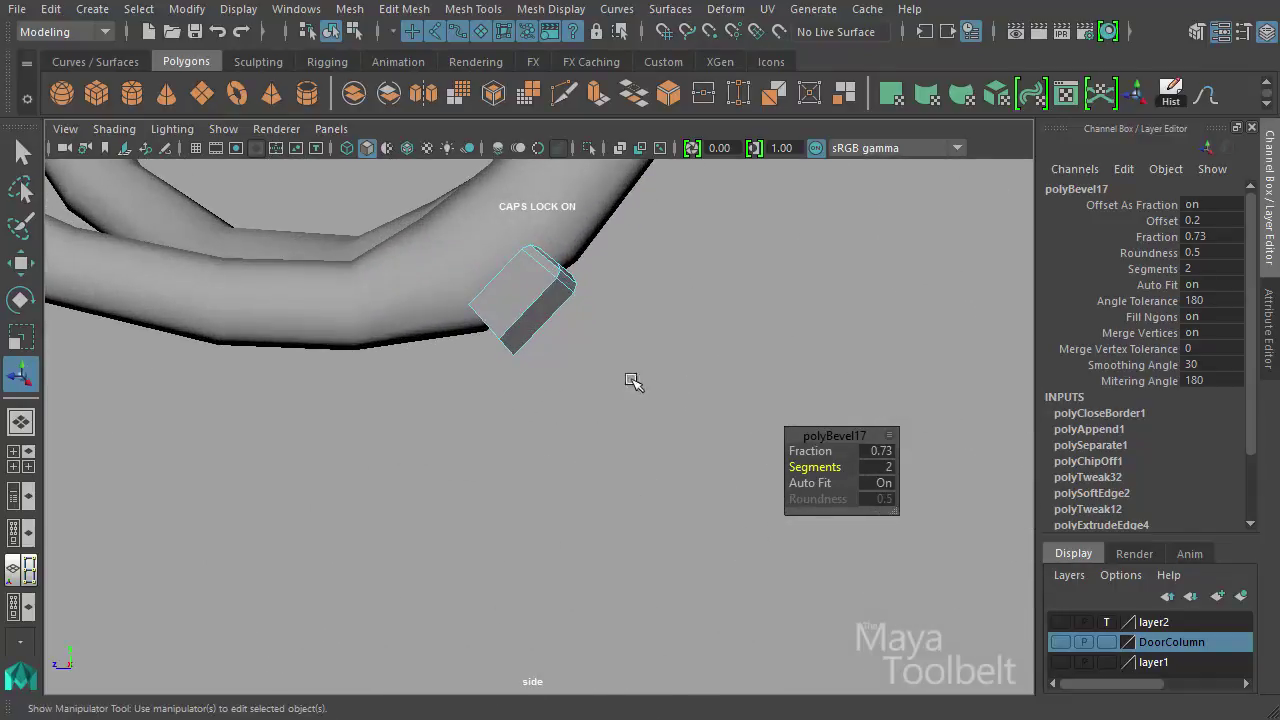
pyautogui.press('w')
pyautogui.keyDown('alt'); pyautogui.moveTo(586, 345); pyautogui.dragTo(620, 400, button='middle'); pyautogui.keyUp('alt')
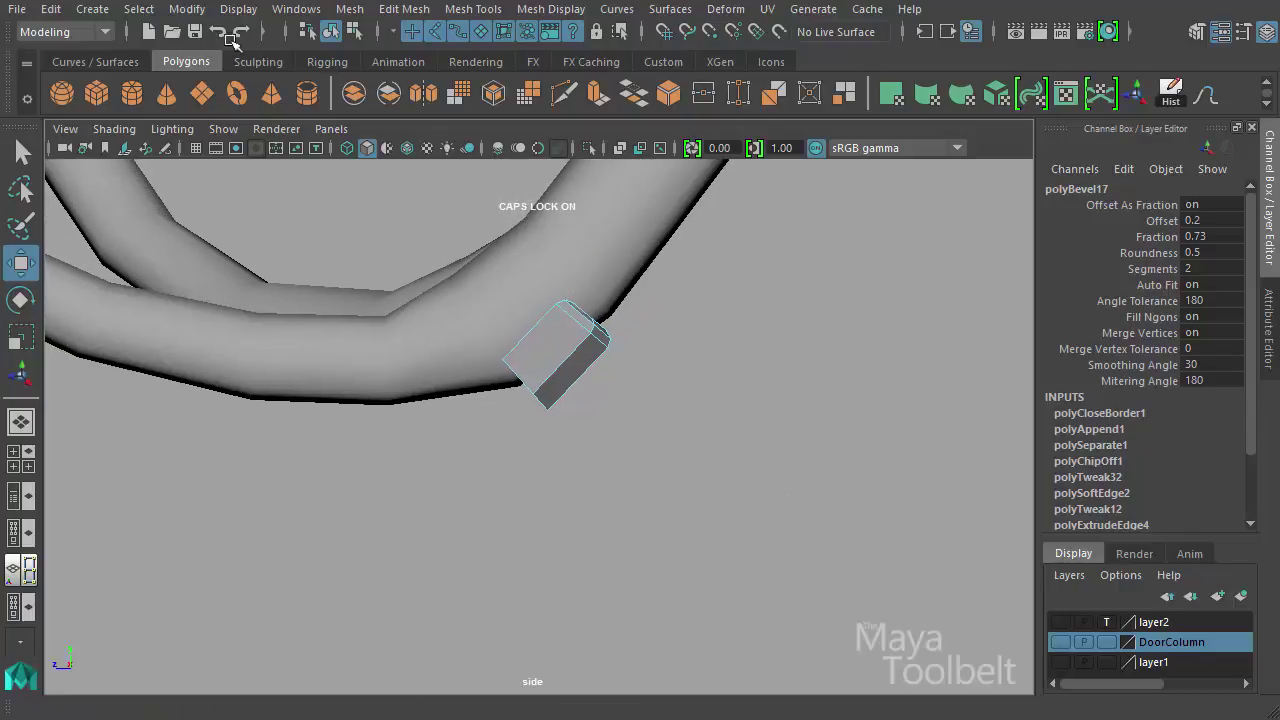
pyautogui.click(113, 12)
pyautogui.moveTo(194, 160)
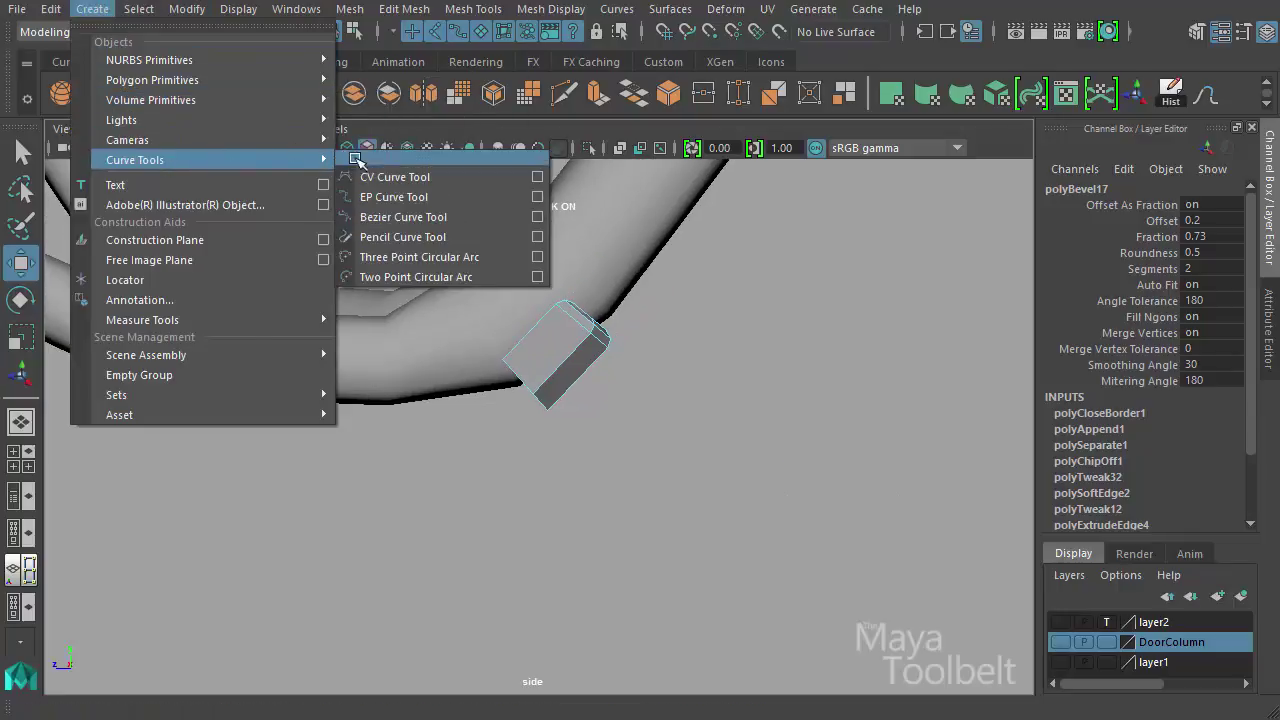
pyautogui.click(362, 177)
pyautogui.click(522, 385)
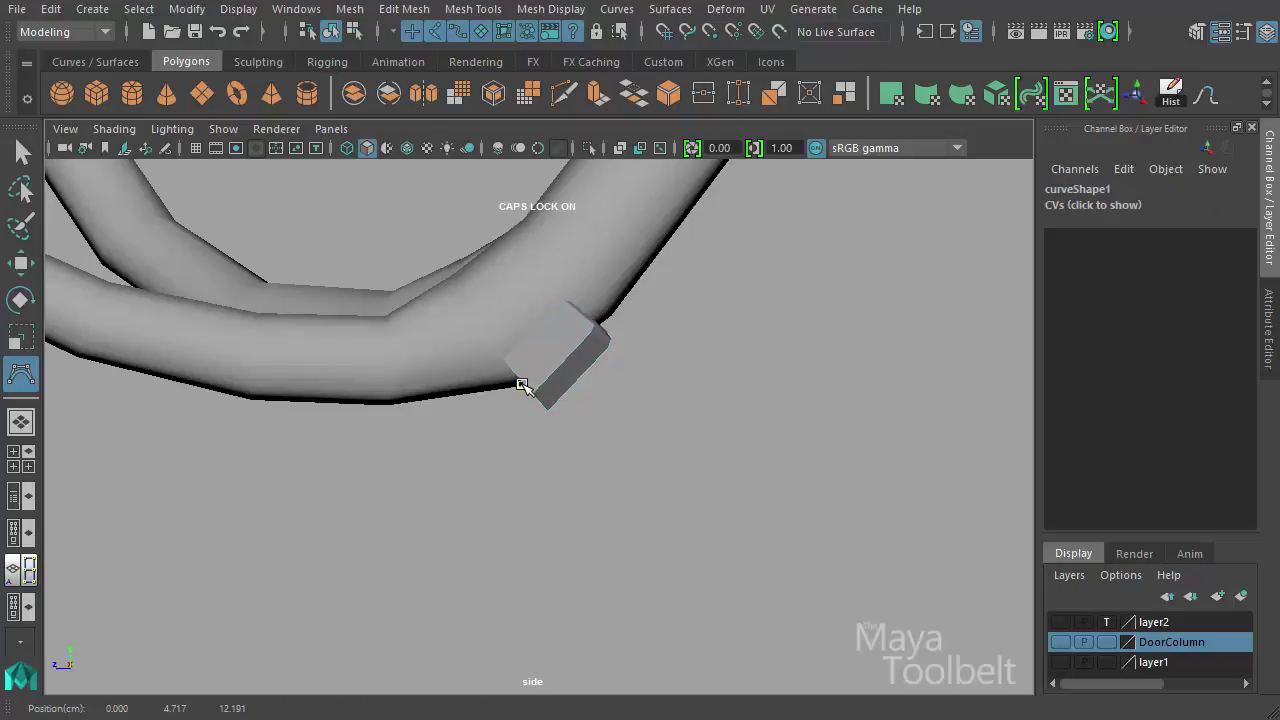
pyautogui.click(486, 413)
pyautogui.click(469, 459)
pyautogui.click(450, 489)
pyautogui.press('w')
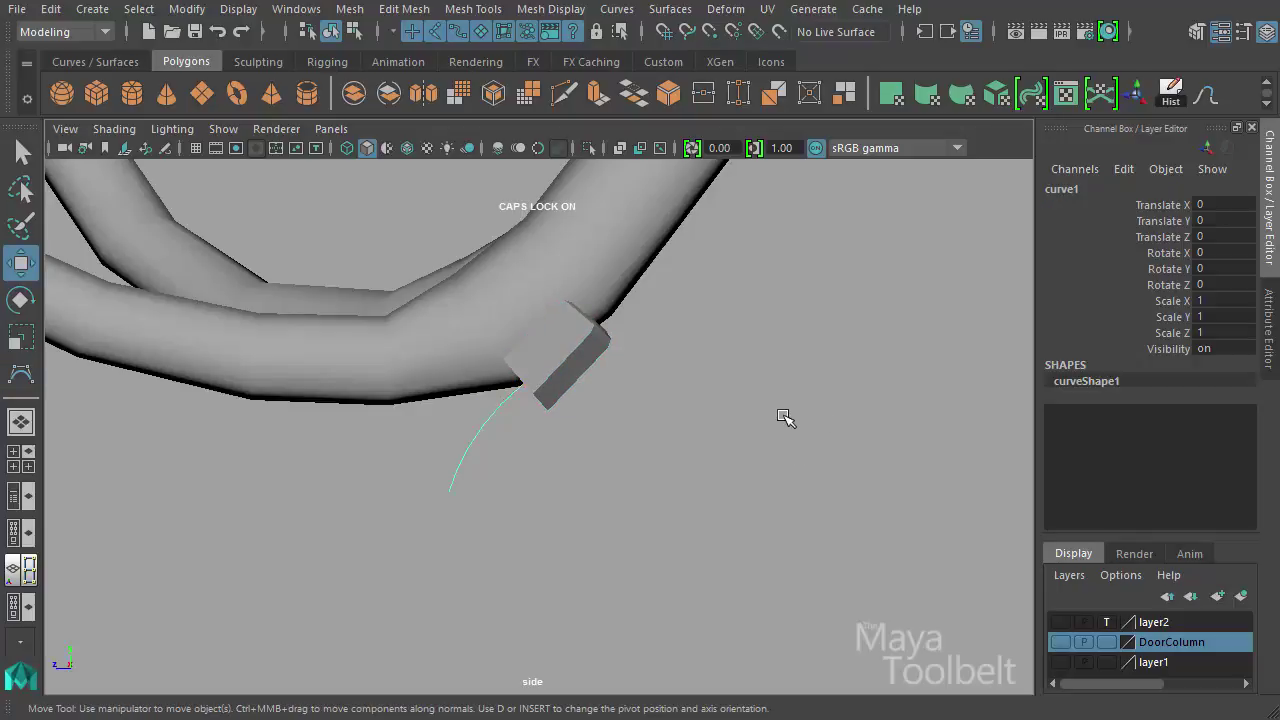
# Extrude the collar's unbeveled end face along the new curve in the perspective view
pyautogui.press('space')
pyautogui.moveTo(707, 408); pyautogui.dragTo(704, 362)
pyautogui.keyDown('alt'); pyautogui.moveTo(596, 414); pyautogui.dragTo(440, 369); pyautogui.keyUp('alt')
pyautogui.click(431, 412)
pyautogui.moveTo(430, 356); pyautogui.dragTo(441, 411, button='right')
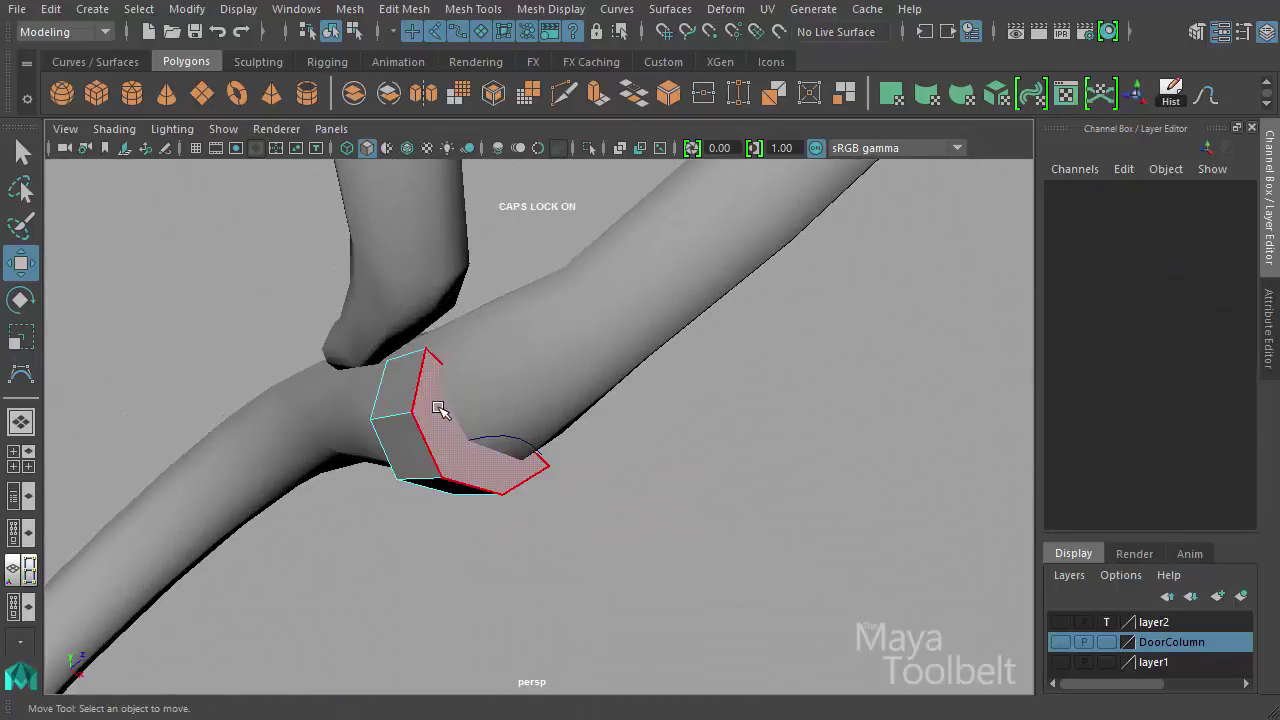
pyautogui.click(441, 412)
pyautogui.keyDown('alt'); pyautogui.moveTo(563, 502); pyautogui.dragTo(584, 524); pyautogui.keyUp('alt')
pyautogui.keyDown('shift'); pyautogui.click(578, 528); pyautogui.keyUp('shift')
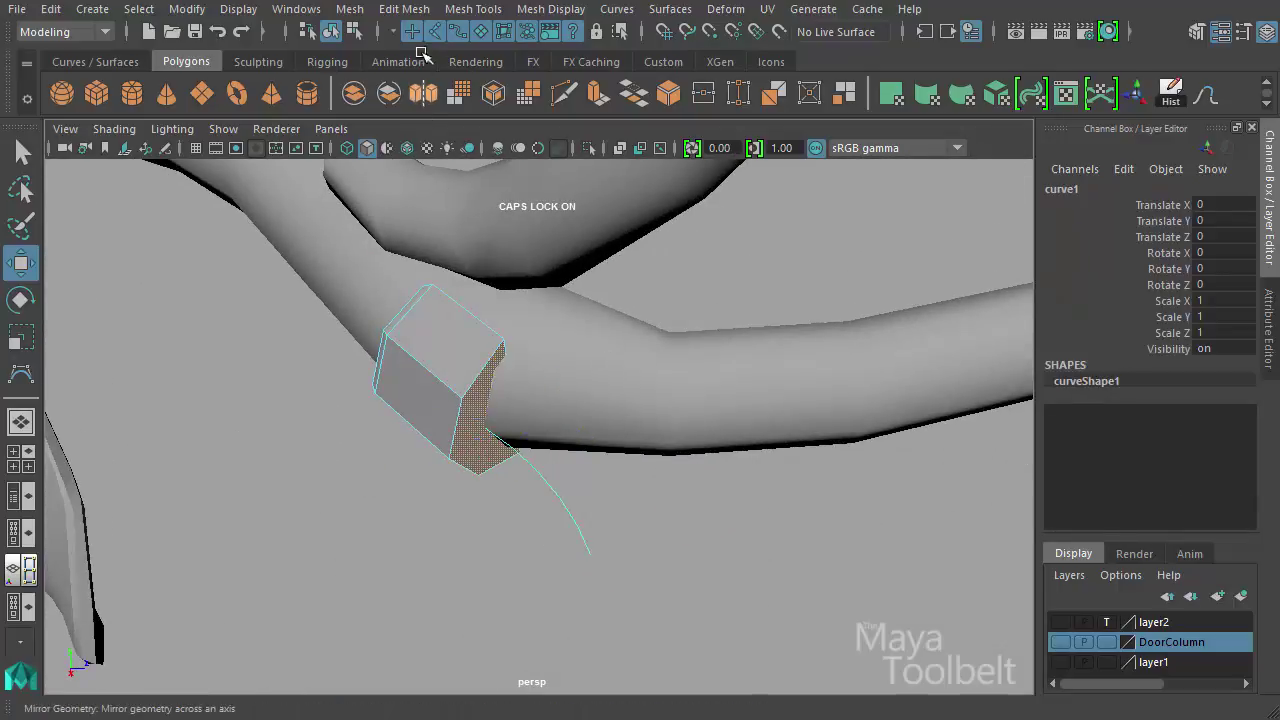
pyautogui.click(396, 10)
pyautogui.click(449, 187)
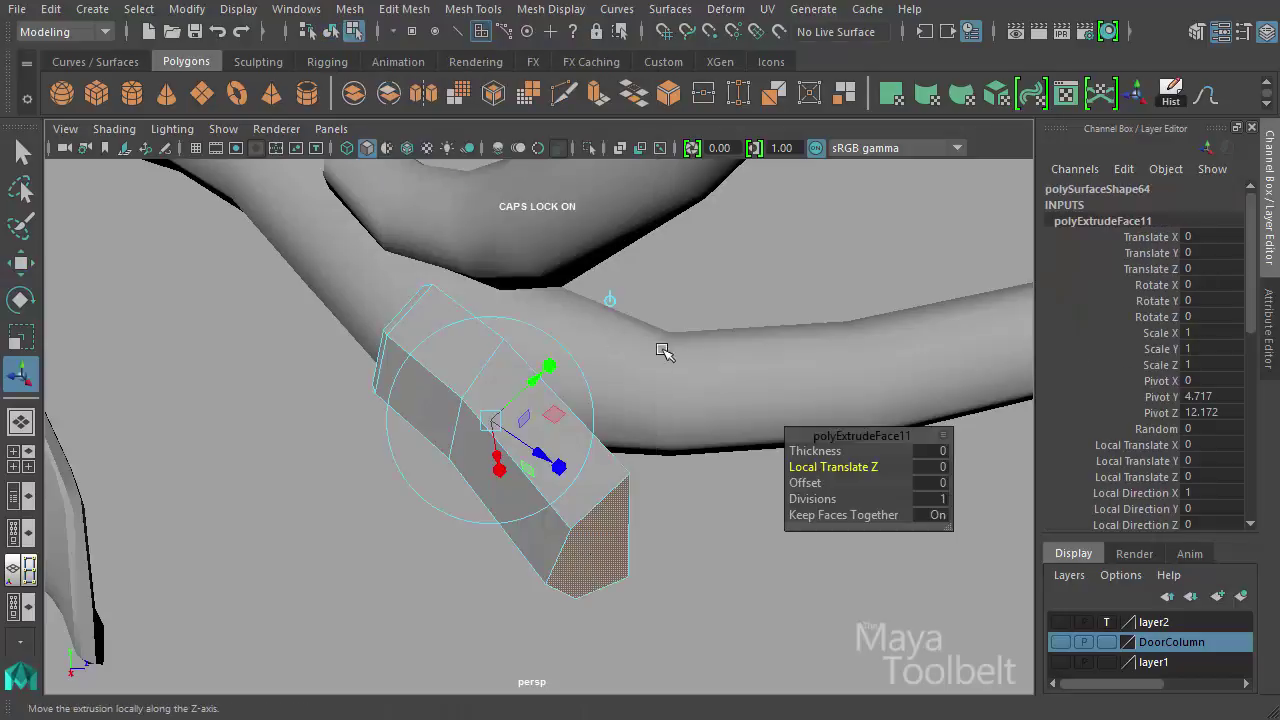
# Set the curve extrusion to 3 divisions
pyautogui.keyDown('alt'); pyautogui.moveTo(664, 353); pyautogui.dragTo(722, 376); pyautogui.keyUp('alt')
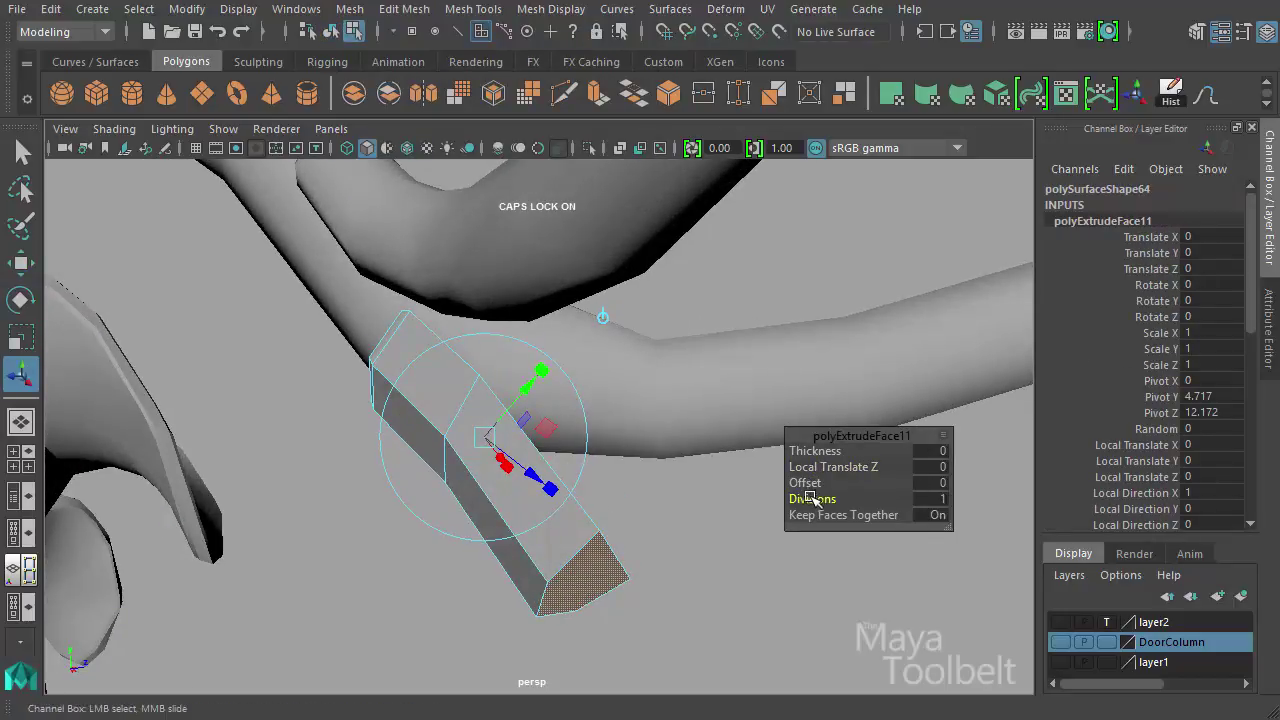
pyautogui.moveTo(814, 499); pyautogui.dragTo(828, 502)
pyautogui.keyDown('alt'); pyautogui.moveTo(750, 474); pyautogui.dragTo(610, 455); pyautogui.keyUp('alt')
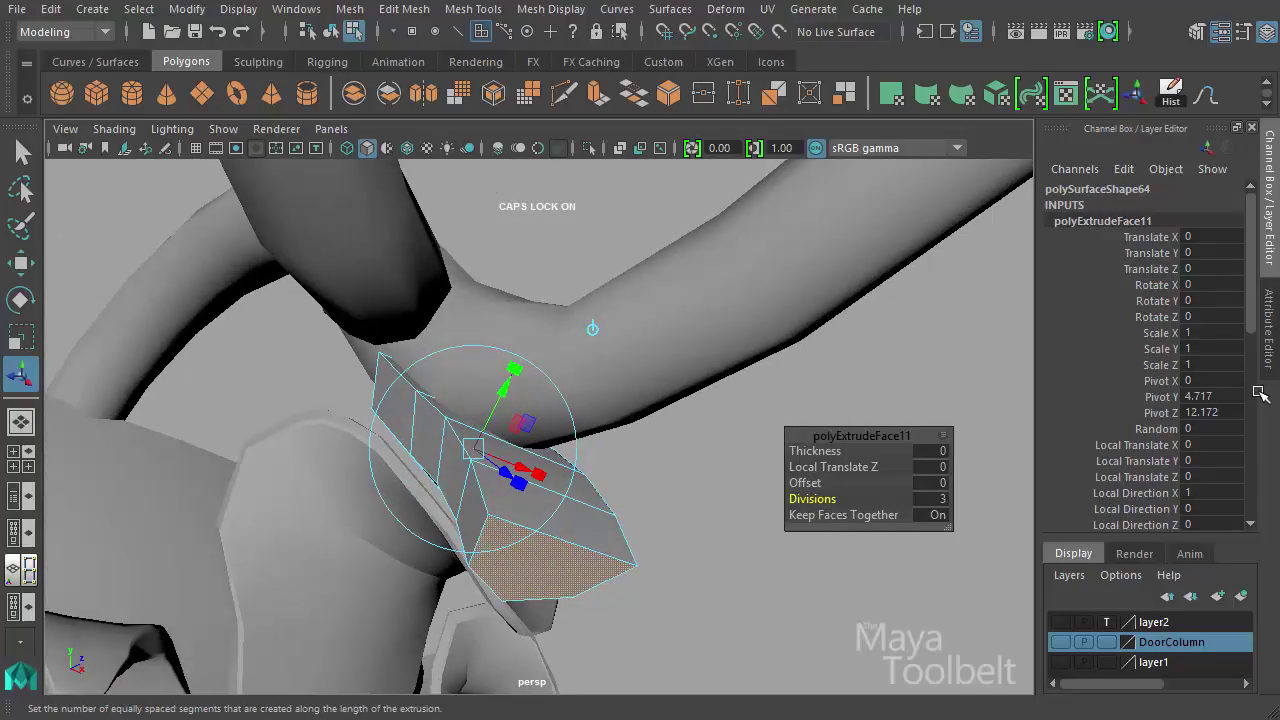
# Set the face extrusion's taper to 0.34 so the piece narrows toward its tip
pyautogui.click(1262, 322)
pyautogui.click(1266, 264)
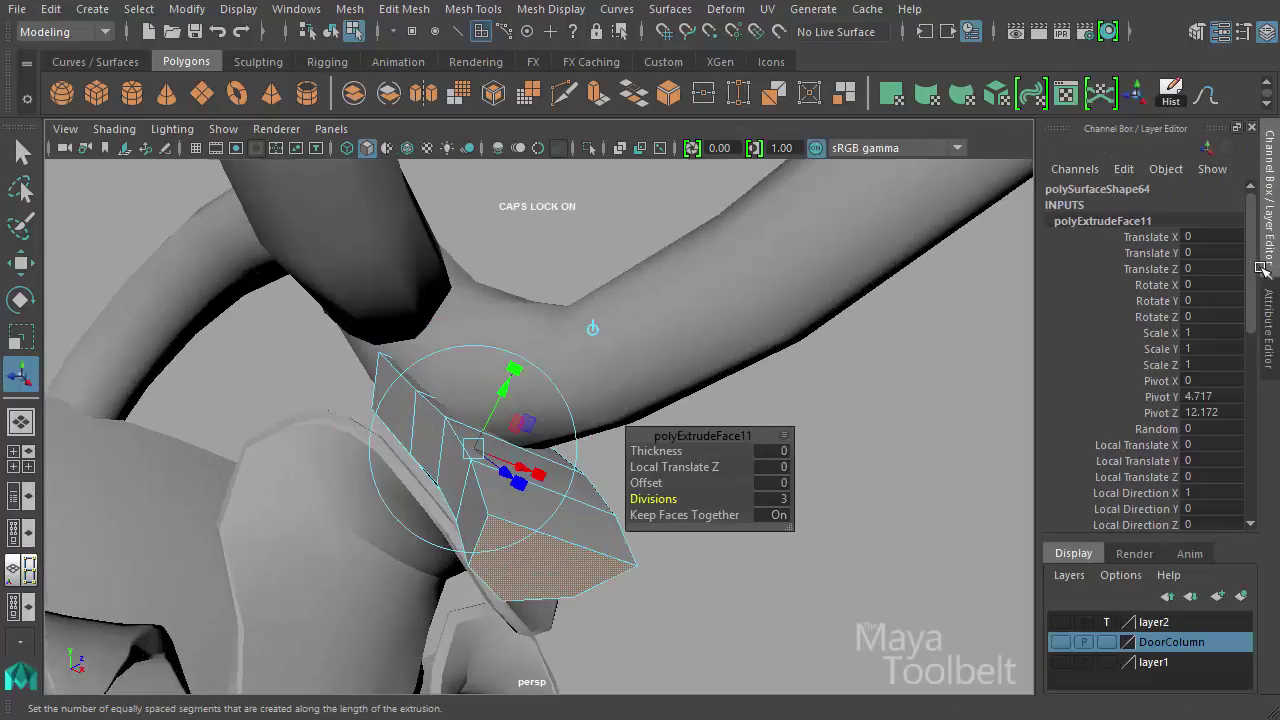
pyautogui.moveTo(1250, 242); pyautogui.dragTo(1243, 429)
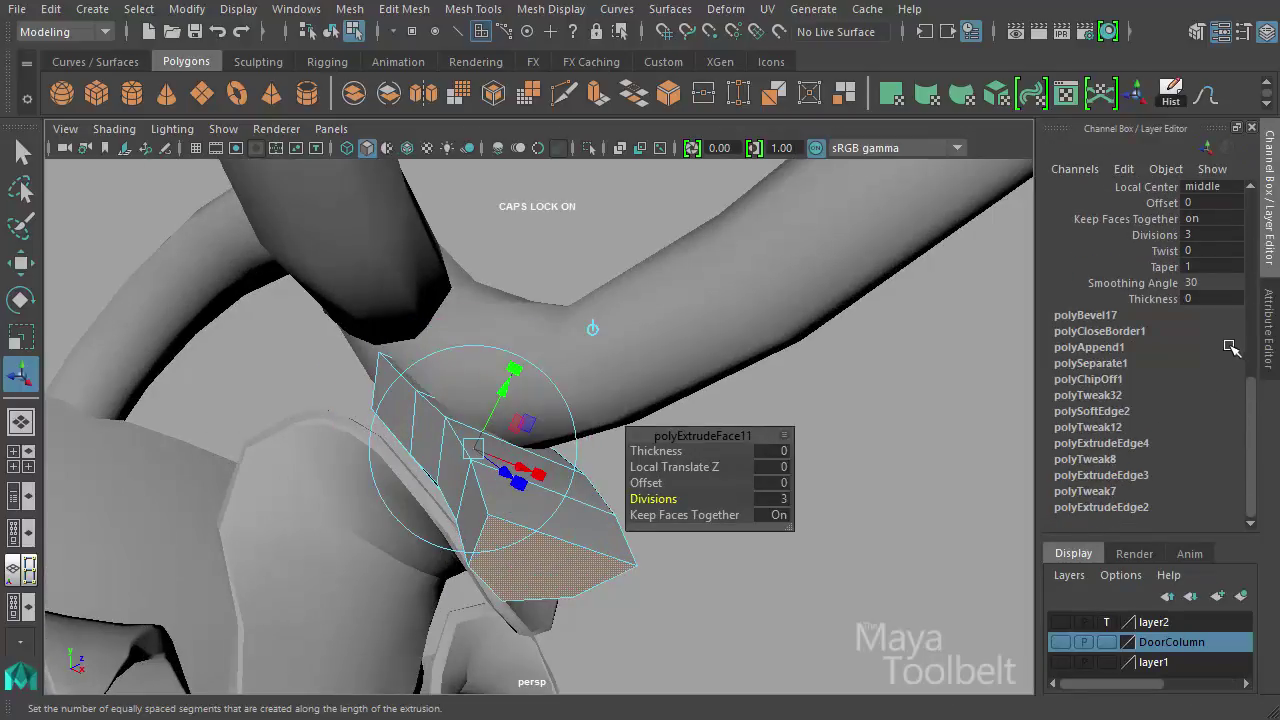
pyautogui.click(1166, 266)
pyautogui.moveTo(736, 507); pyautogui.dragTo(780, 523, button='middle')
pyautogui.keyDown('alt'); pyautogui.moveTo(780, 523); pyautogui.dragTo(490, 560); pyautogui.keyUp('alt')
pyautogui.keyDown('alt'); pyautogui.moveTo(724, 431); pyautogui.dragTo(723, 486); pyautogui.keyUp('alt')
pyautogui.moveTo(723, 486); pyautogui.dragTo(720, 486, button='middle')
pyautogui.keyDown('alt'); pyautogui.moveTo(720, 486); pyautogui.dragTo(648, 506); pyautogui.keyUp('alt')
pyautogui.keyDown('alt'); pyautogui.moveTo(648, 506); pyautogui.dragTo(666, 431, button='right'); pyautogui.keyUp('alt')
pyautogui.keyDown('alt'); pyautogui.moveTo(666, 431); pyautogui.dragTo(580, 514); pyautogui.keyUp('alt')
pyautogui.click(428, 422)
pyautogui.press('w')
pyautogui.keyDown('alt'); pyautogui.moveTo(428, 422); pyautogui.dragTo(435, 395); pyautogui.keyUp('alt')
# Move the path curve's control vertices to bend the extruded piece more sharply downward near its tip
pyautogui.moveTo(439, 354); pyautogui.dragTo(449, 327, button='right')
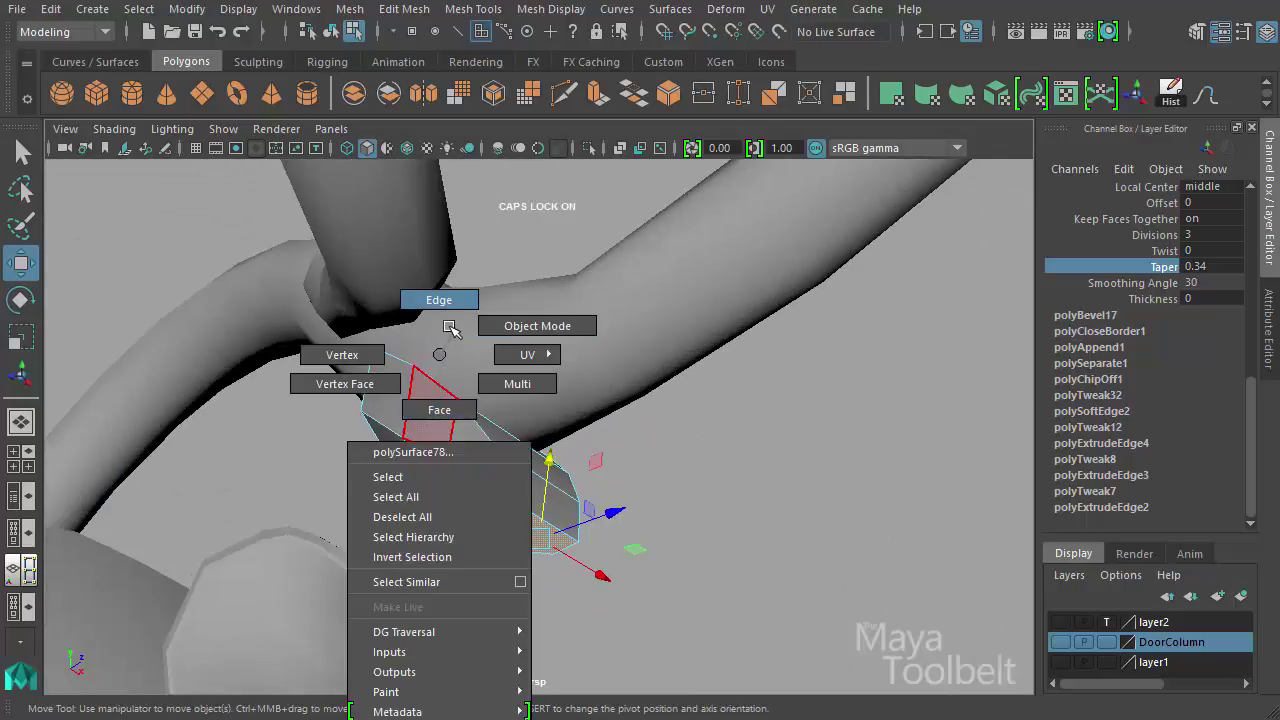
pyautogui.keyDown('alt'); pyautogui.moveTo(437, 357); pyautogui.dragTo(545, 476); pyautogui.keyUp('alt')
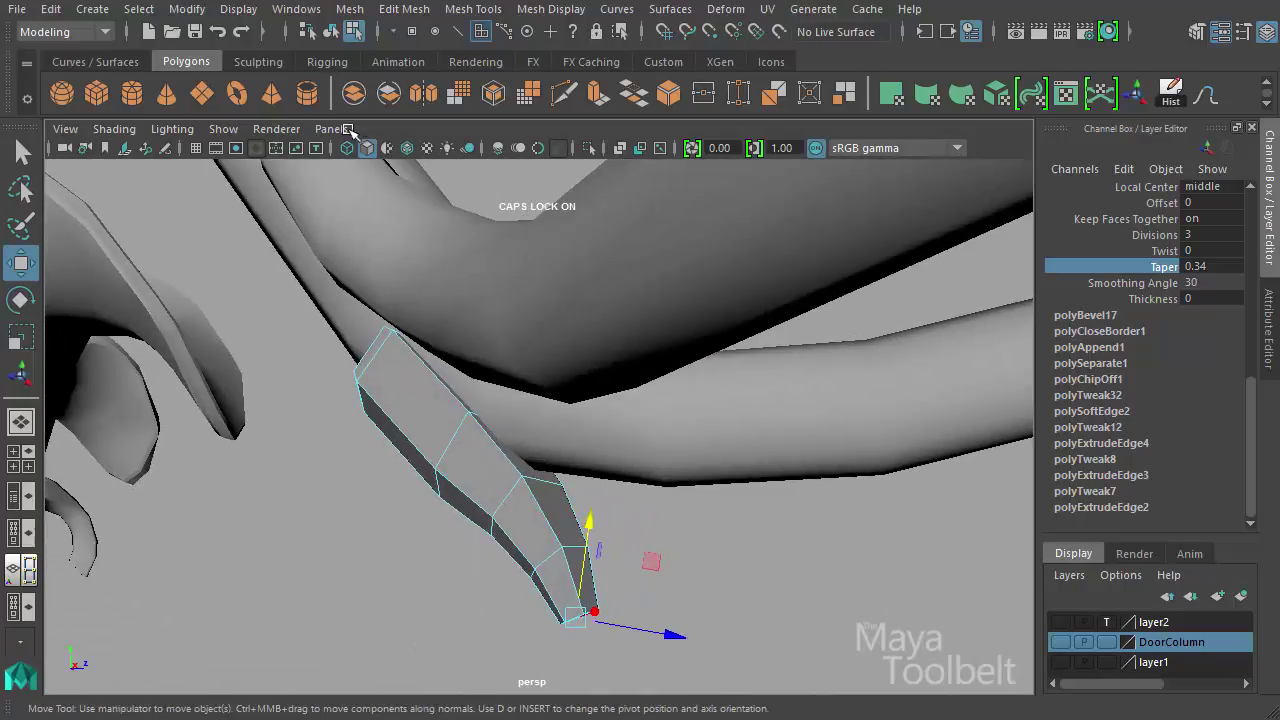
pyautogui.click(332, 32)
pyautogui.click(549, 586)
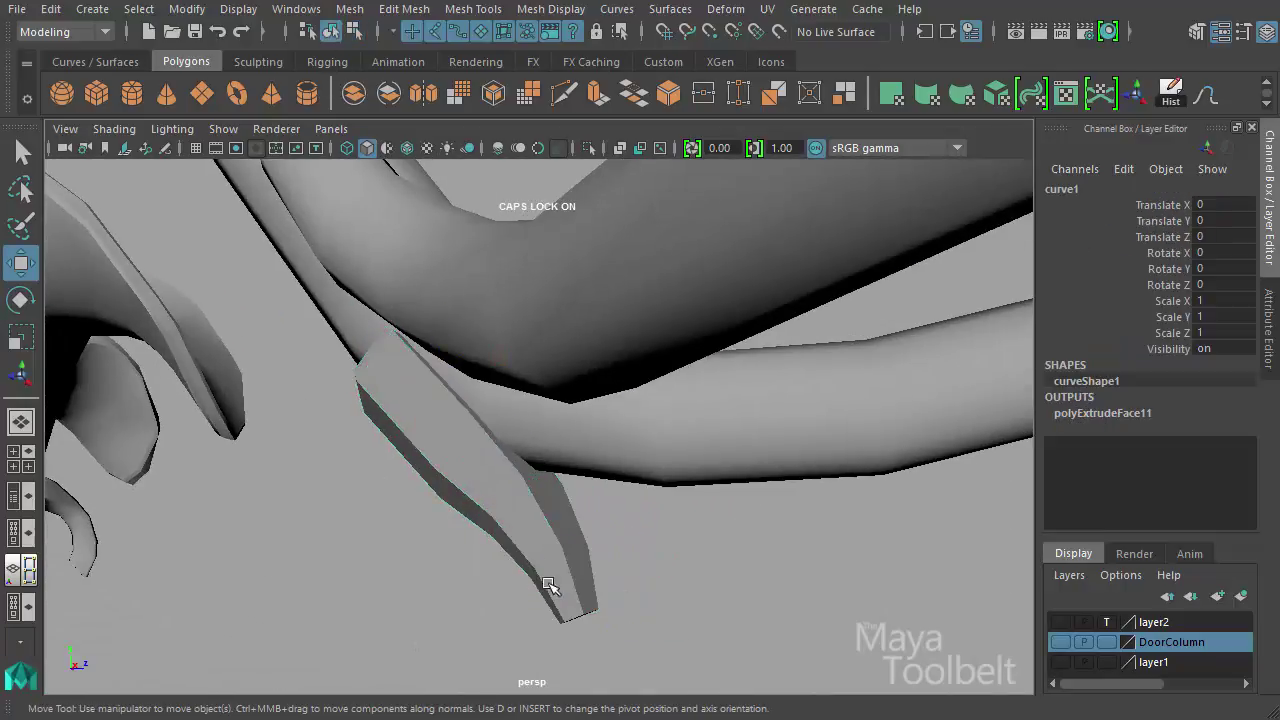
pyautogui.moveTo(628, 534); pyautogui.dragTo(551, 429, button='right')
pyautogui.keyDown('alt'); pyautogui.moveTo(551, 429); pyautogui.dragTo(562, 598); pyautogui.keyUp('alt')
pyautogui.moveTo(605, 620); pyautogui.dragTo(648, 623)
pyautogui.press('Left')
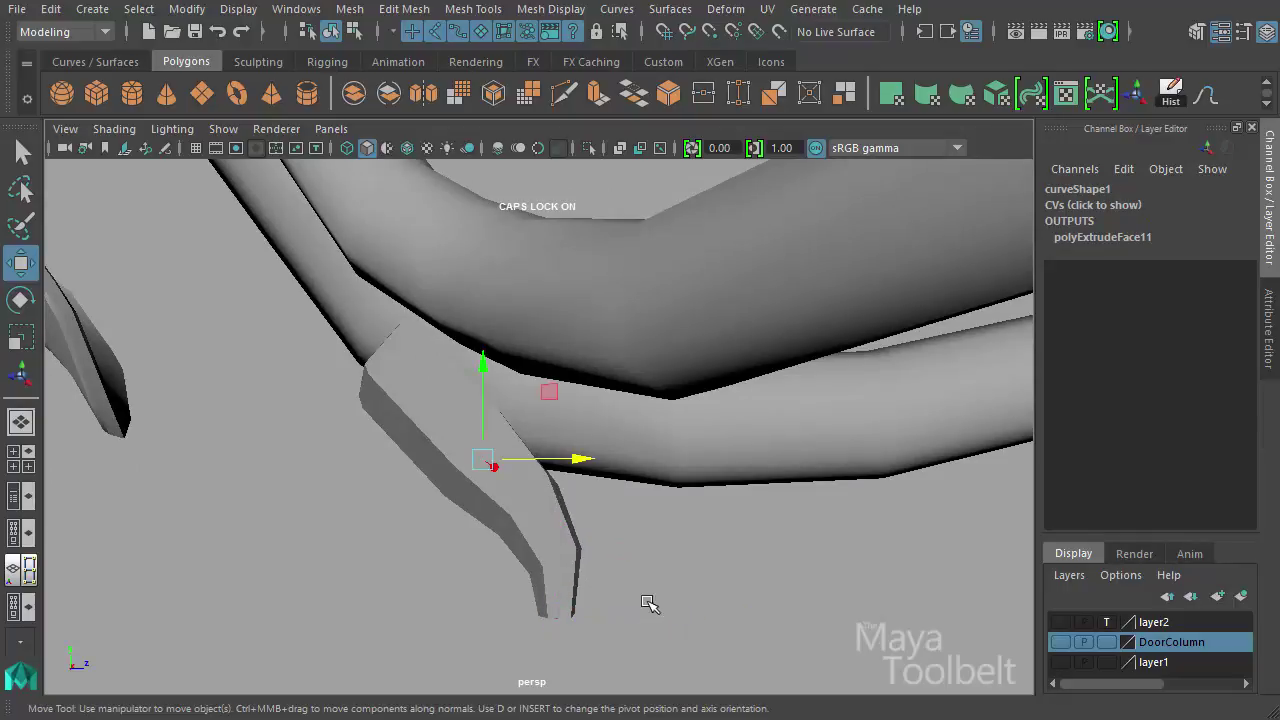
pyautogui.moveTo(641, 495); pyautogui.dragTo(648, 490)
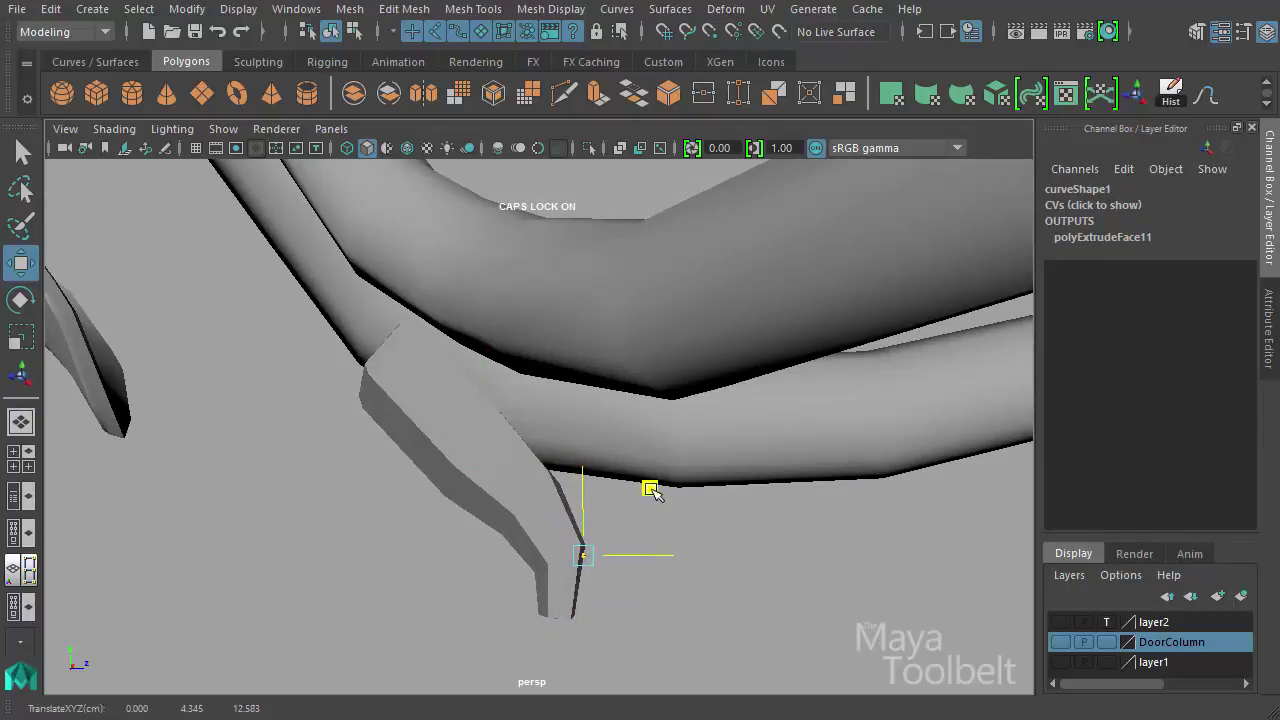
pyautogui.press('Left')
pyautogui.press('Left')
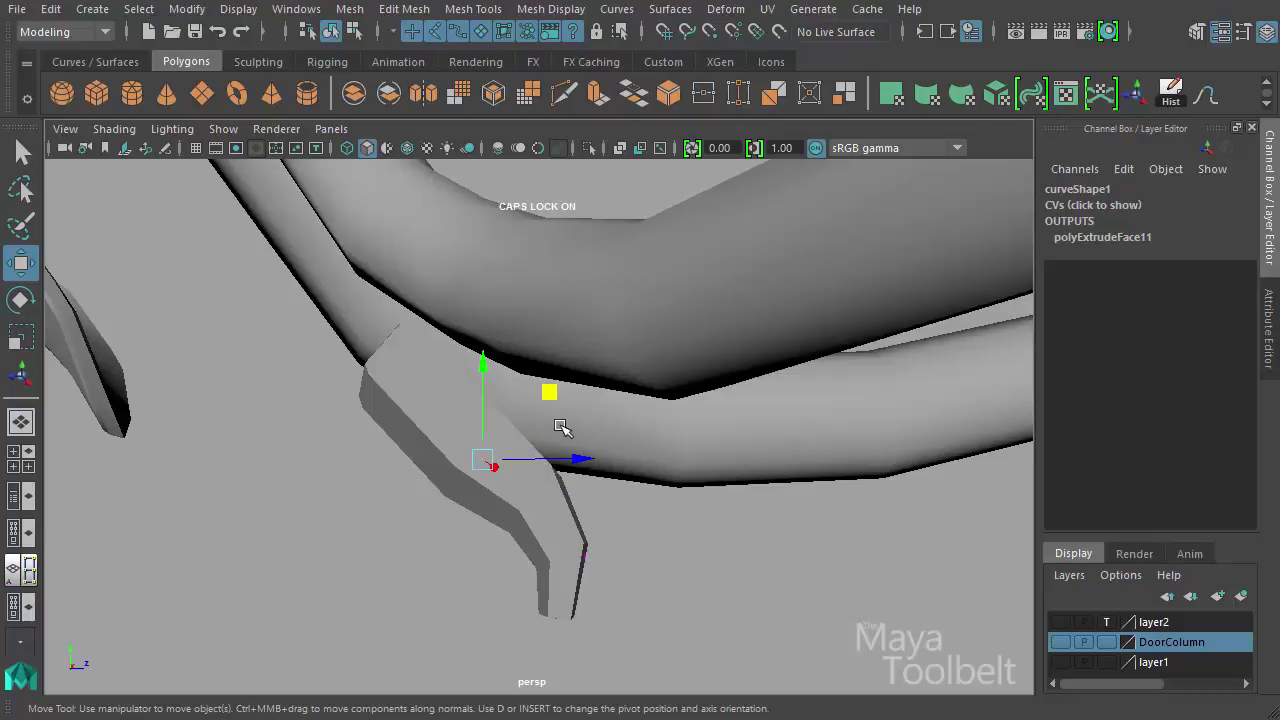
pyautogui.moveTo(550, 390); pyautogui.dragTo(541, 389, button='middle')
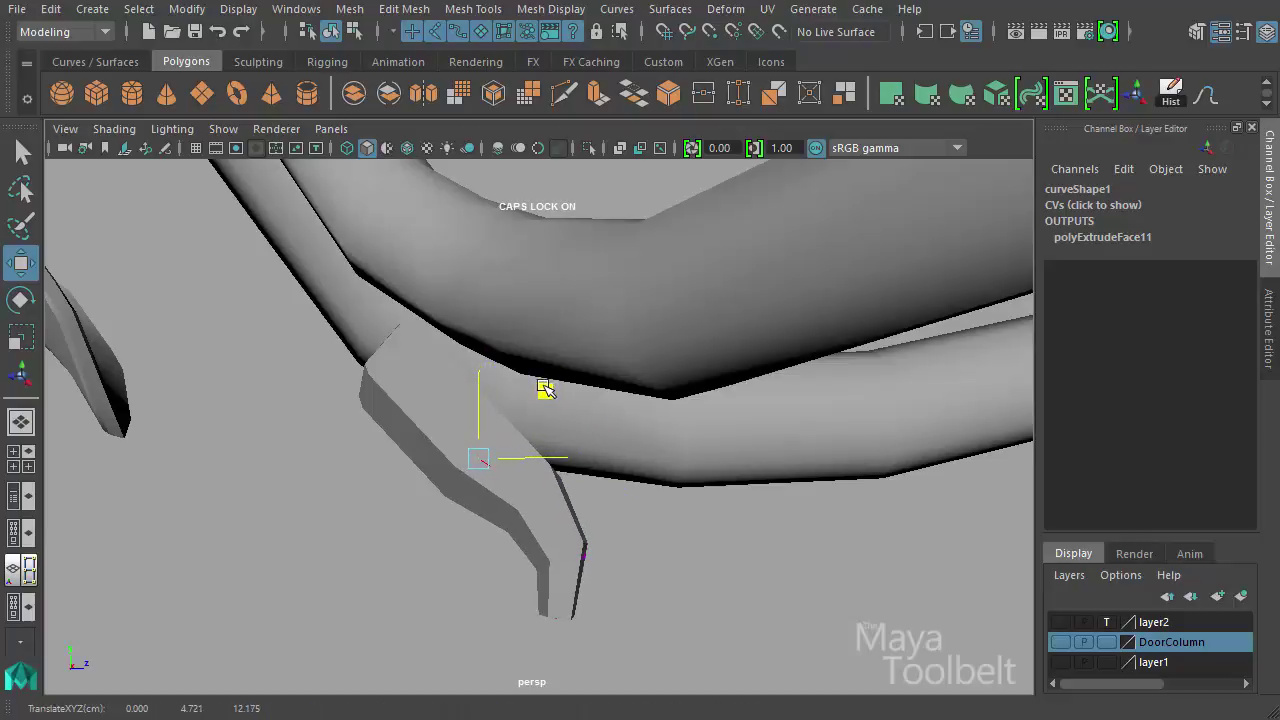
# Delete the construction history of the extruded piece
pyautogui.click(541, 555)
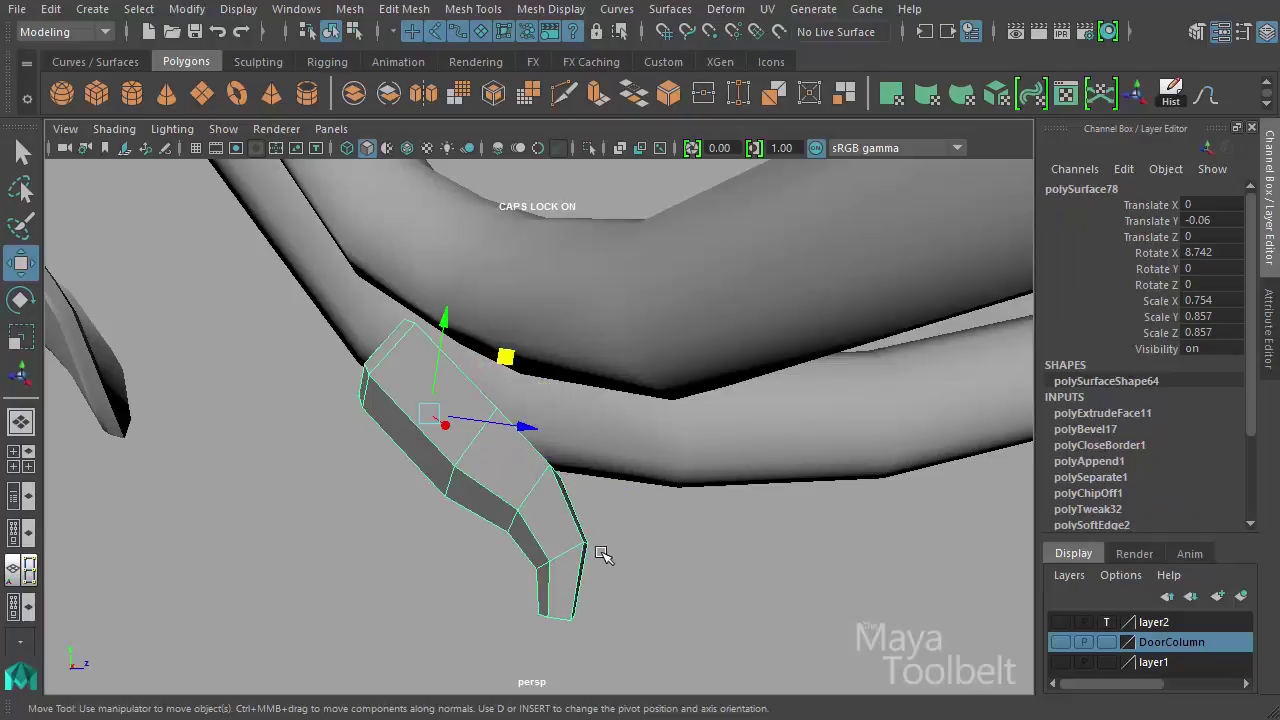
pyautogui.moveTo(600, 551)
pyautogui.keyDown('alt'); pyautogui.mouseDown()
pyautogui.moveTo(543, 531)
pyautogui.moveTo(420, 551)
pyautogui.moveTo(580, 560)
pyautogui.mouseUp(); pyautogui.keyUp('alt')
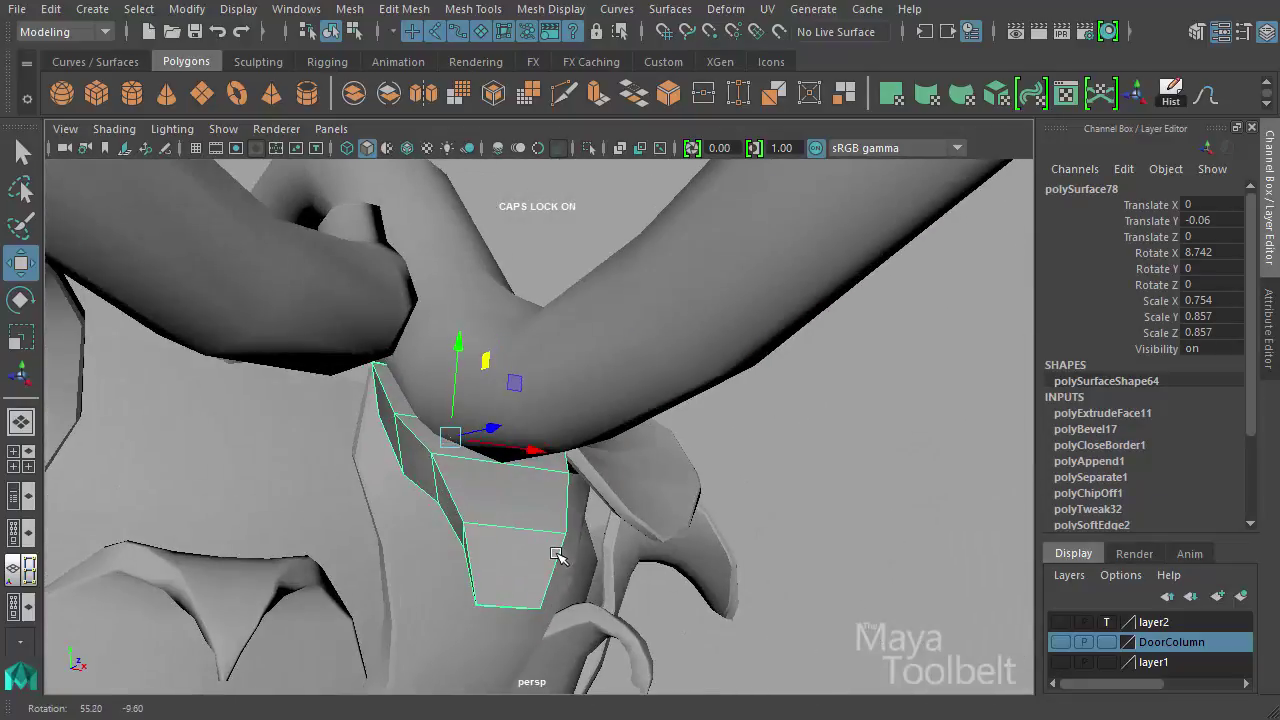
pyautogui.click(1170, 93)
pyautogui.keyDown('alt'); pyautogui.moveTo(445, 510); pyautogui.dragTo(508, 517); pyautogui.keyUp('alt')
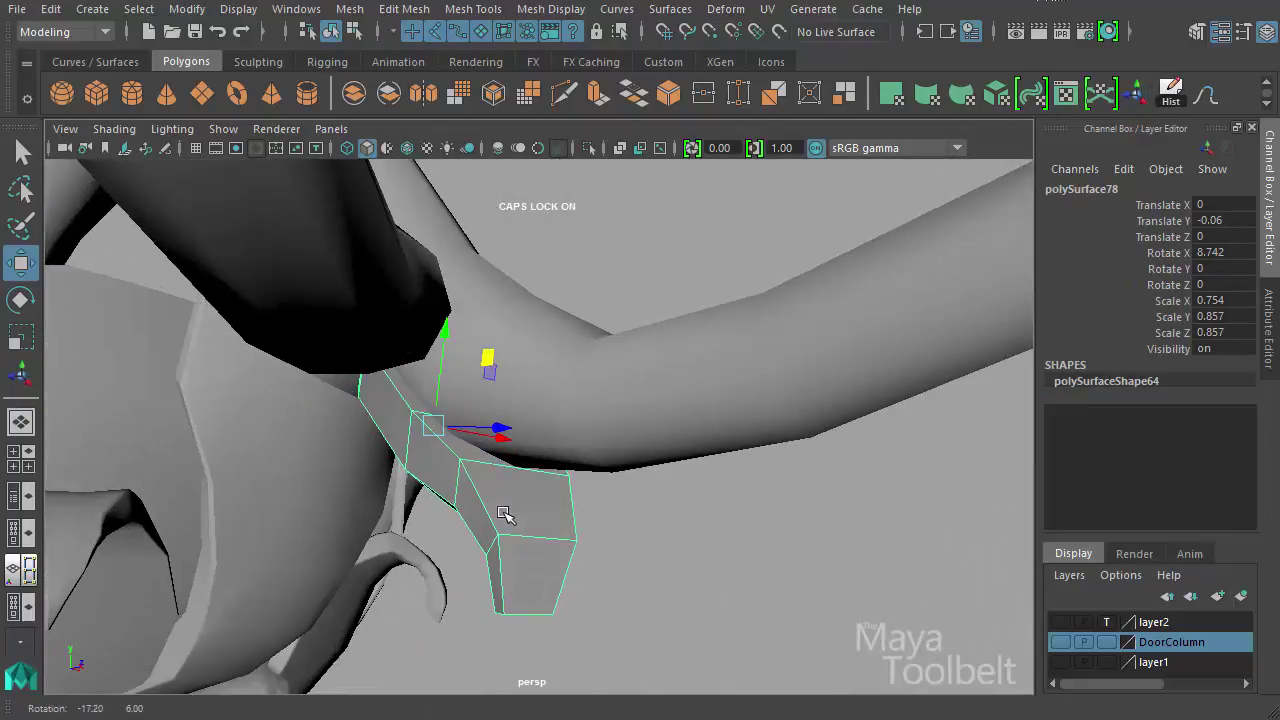
# Bevel the lengthwise edges on both sides of the extruded piece with a fraction of 1
pyautogui.moveTo(508, 500); pyautogui.dragTo(507, 318, button='right')
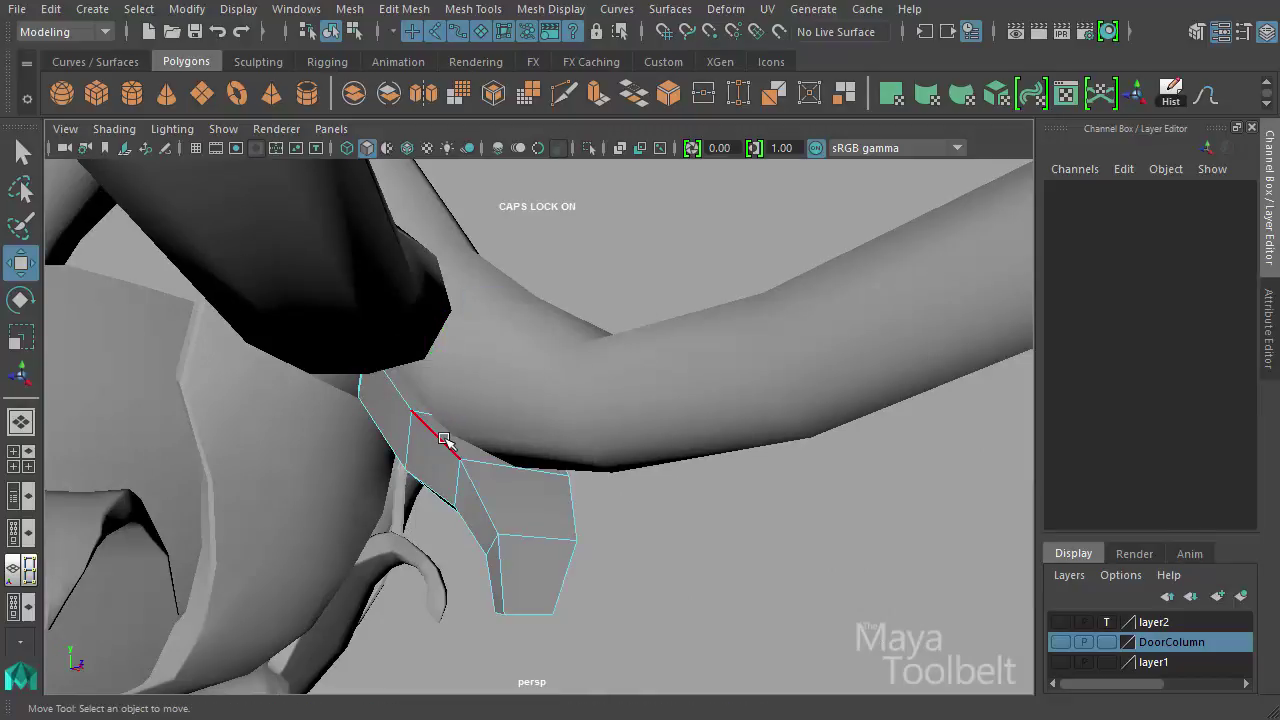
pyautogui.click(450, 440)
pyautogui.keyDown('alt'); pyautogui.moveTo(450, 440); pyautogui.dragTo(553, 442); pyautogui.keyUp('alt')
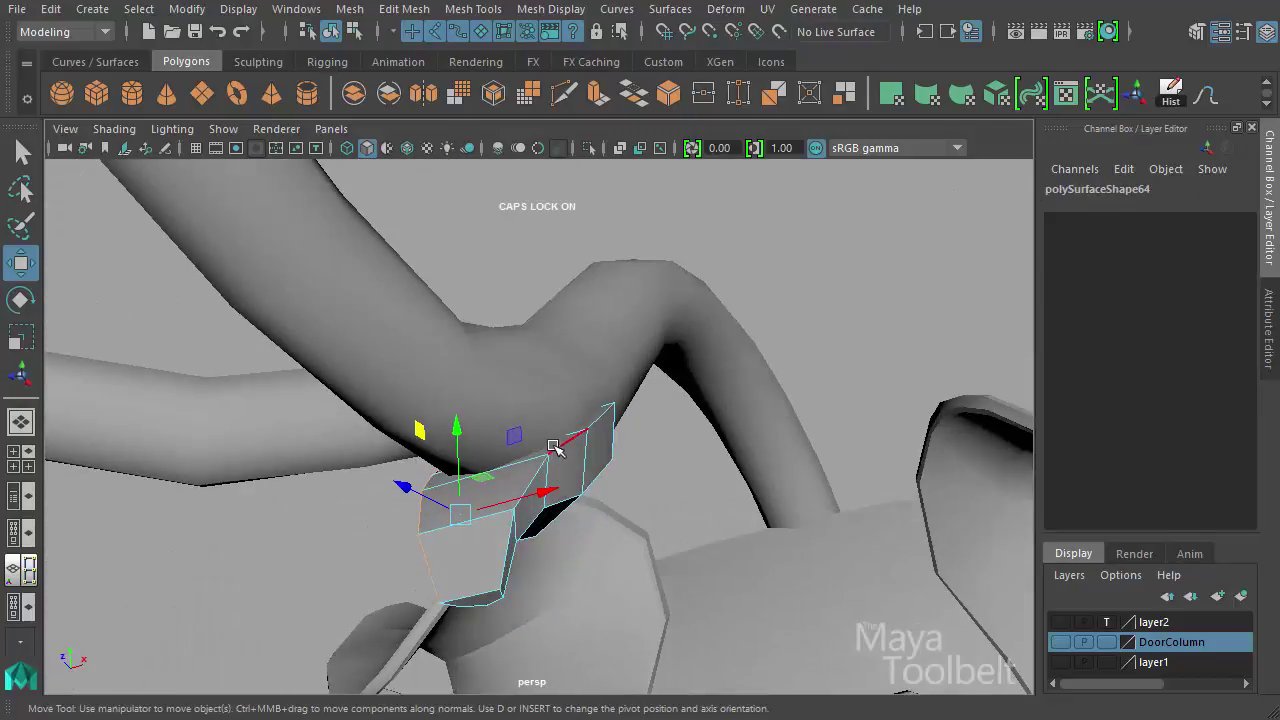
pyautogui.click(407, 9)
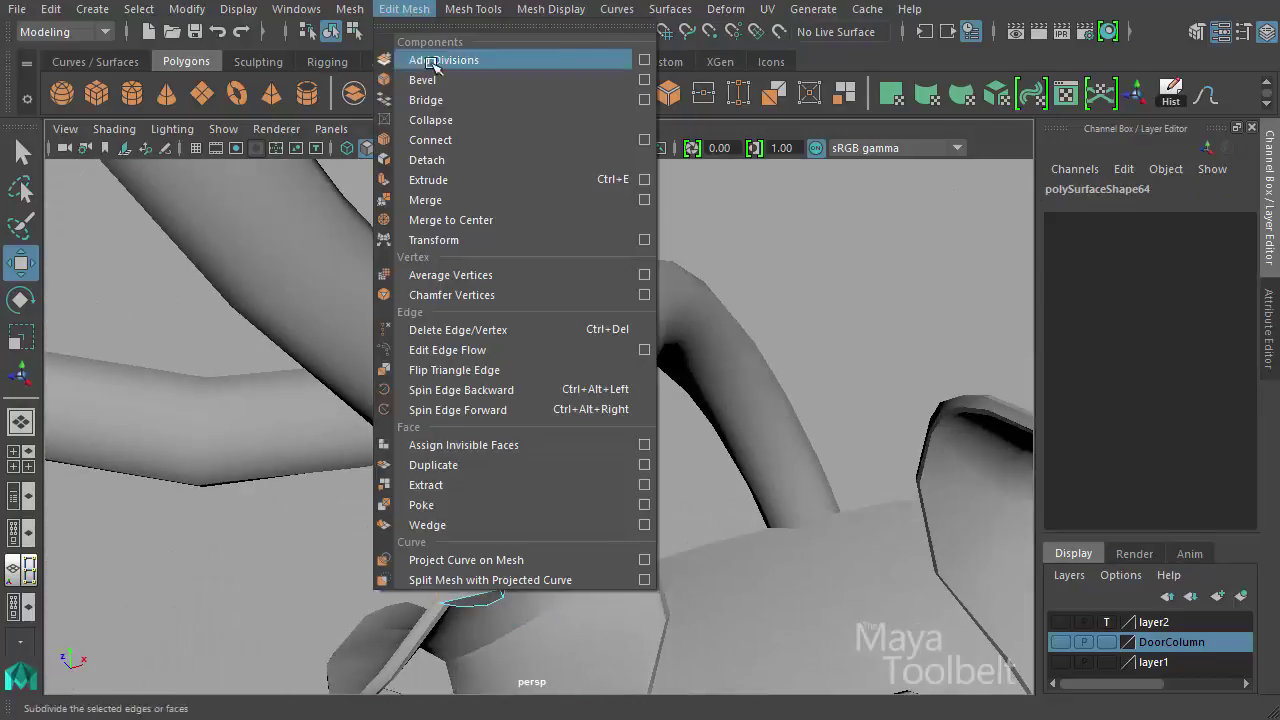
pyautogui.click(425, 76)
pyautogui.keyDown('alt'); pyautogui.moveTo(489, 459); pyautogui.dragTo(828, 452); pyautogui.keyUp('alt')
pyautogui.keyDown('alt'); pyautogui.moveTo(714, 452); pyautogui.dragTo(562, 501); pyautogui.keyUp('alt')
pyautogui.press('w')
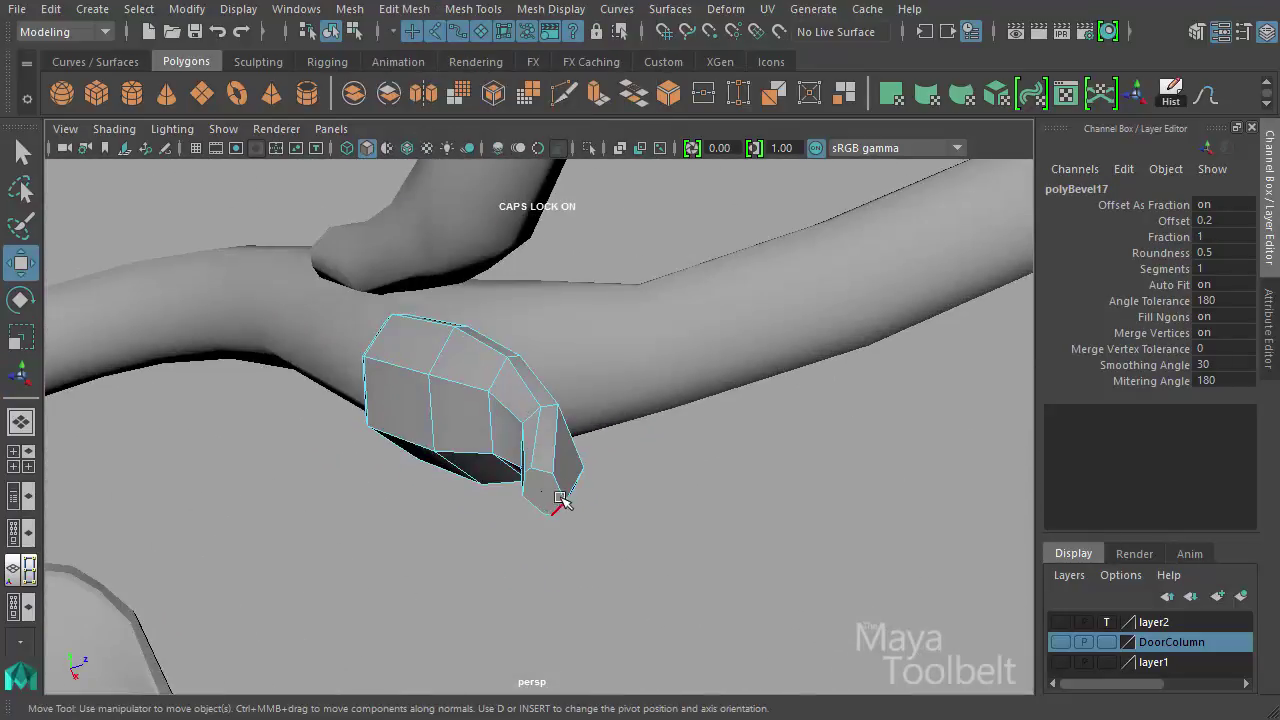
# Bevel the end face at the tapered tip with a fraction of 1
pyautogui.click(543, 491)
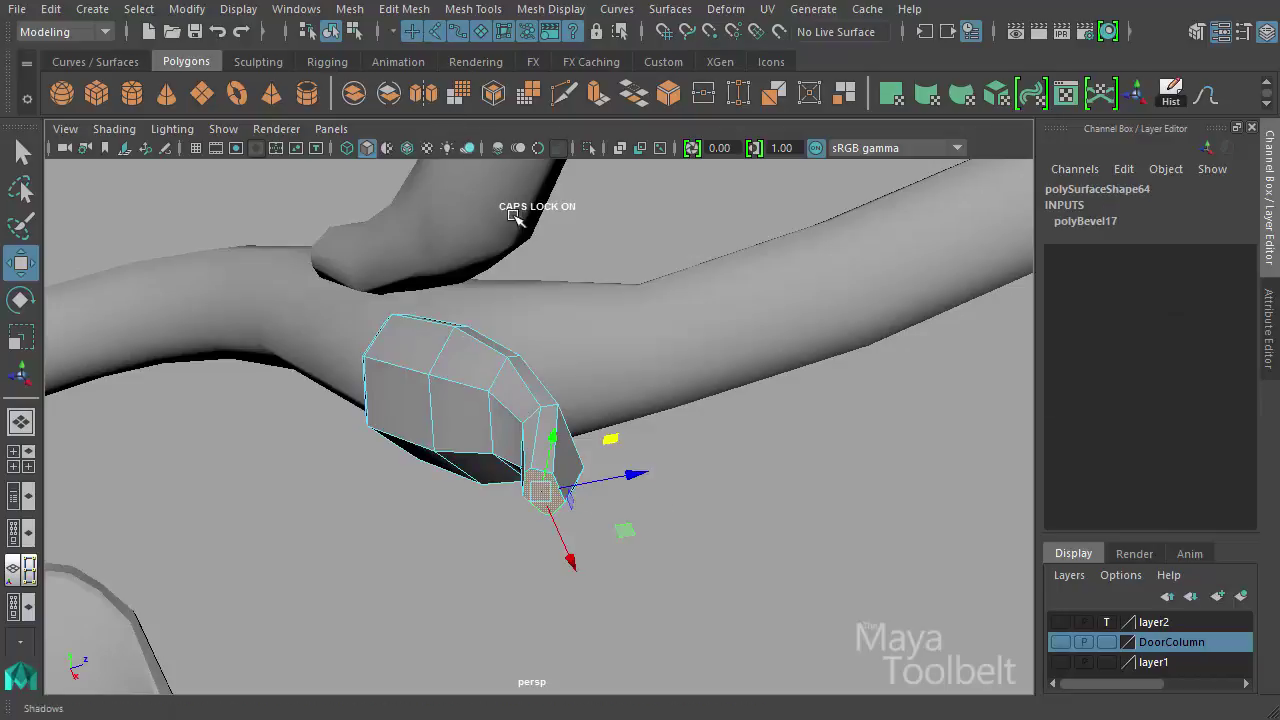
pyautogui.hotkey('ctrl', 'b')
pyautogui.keyDown('alt'); pyautogui.moveTo(803, 472); pyautogui.dragTo(760, 460); pyautogui.keyUp('alt')
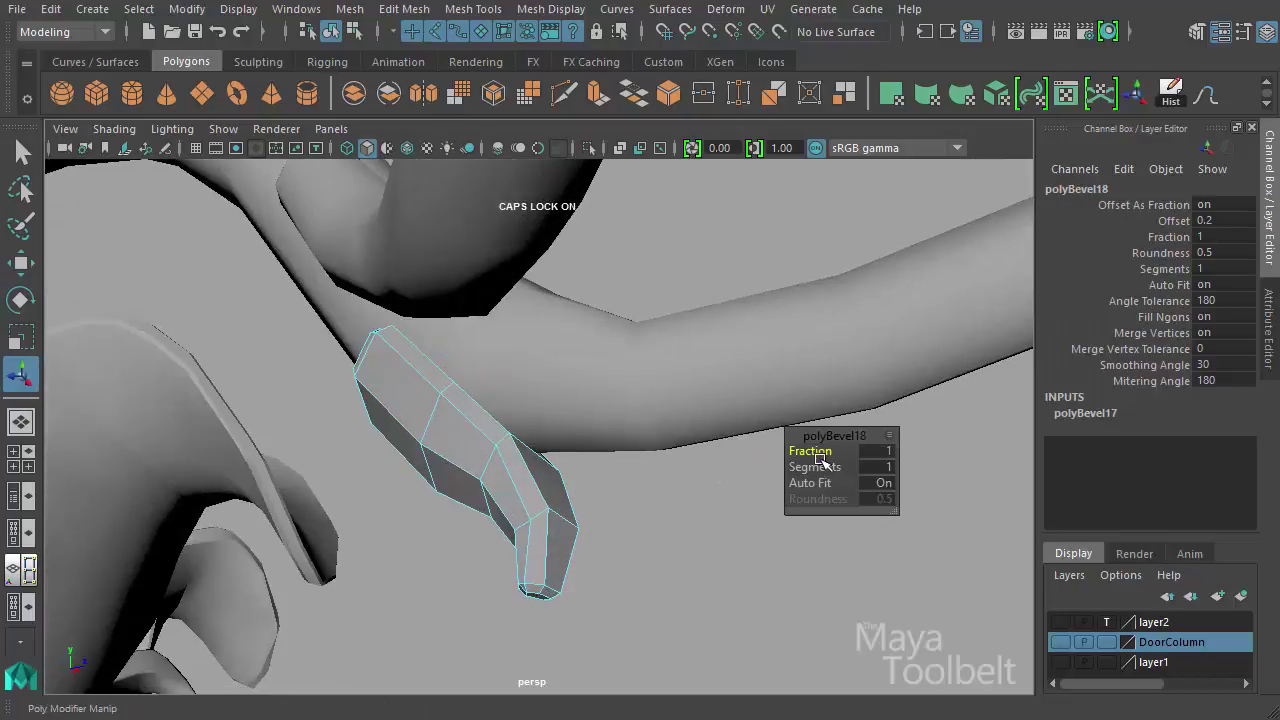
# Try smoothing the mesh of the beveled leaf piece under the arm's bend
pyautogui.click(331, 31)
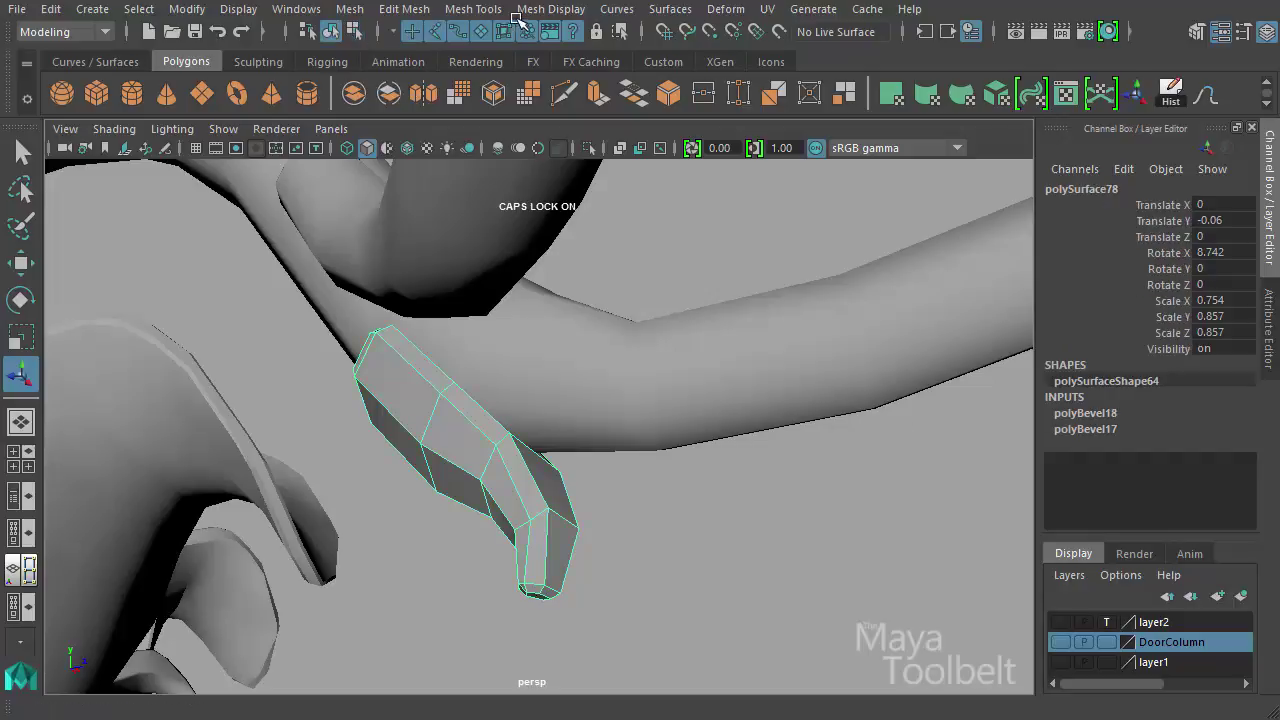
pyautogui.click(347, 10)
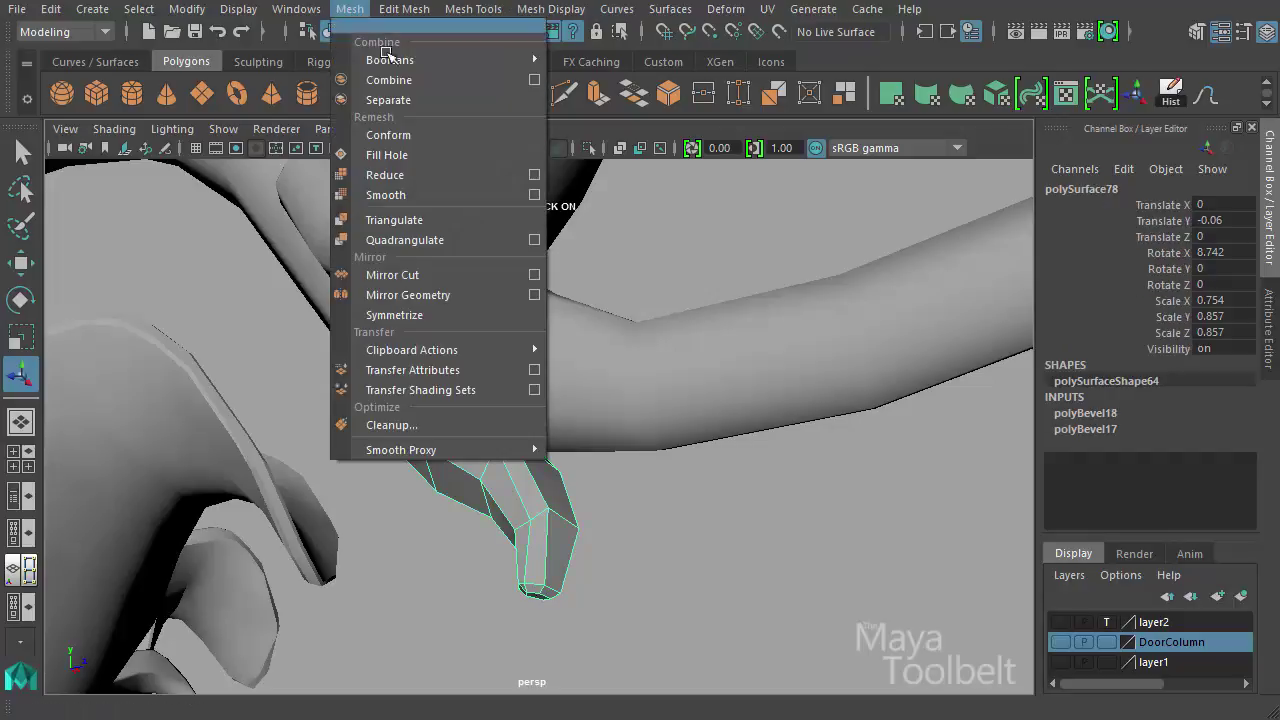
pyautogui.click(400, 194)
pyautogui.click(643, 517)
pyautogui.keyDown('alt'); pyautogui.moveTo(643, 517); pyautogui.dragTo(610, 536); pyautogui.keyUp('alt')
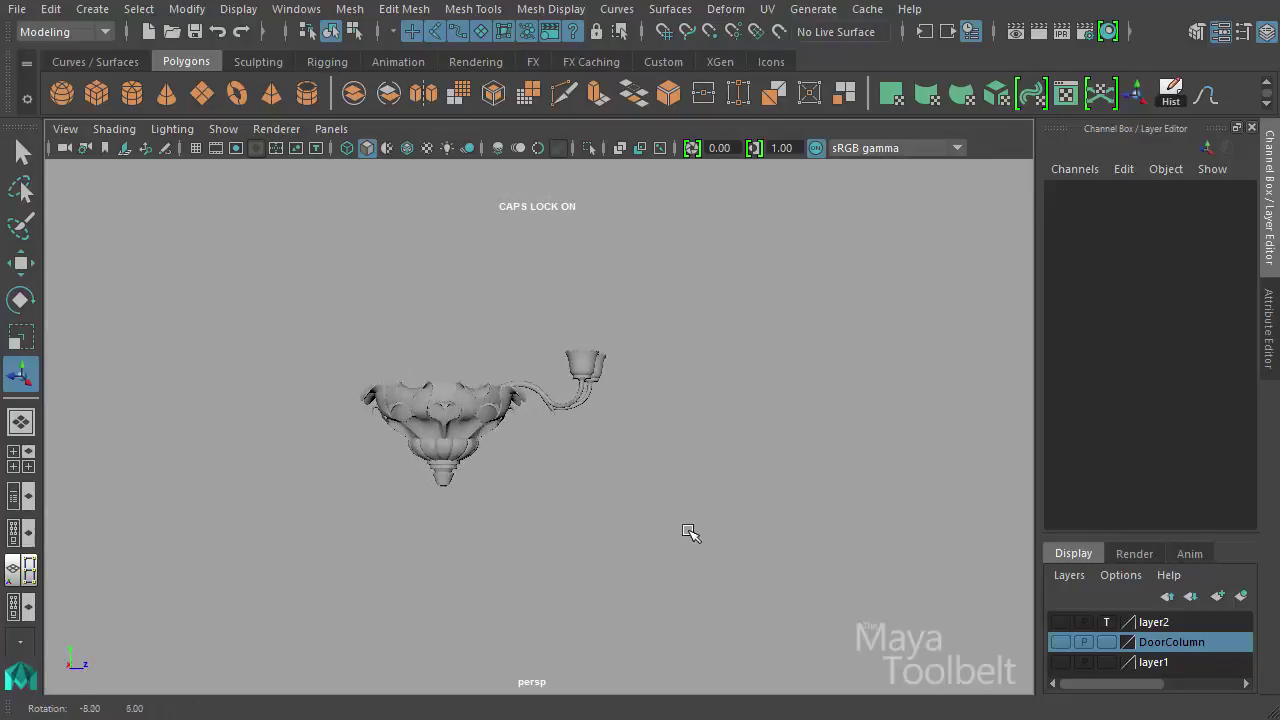
# Change the perspective viewport background to black
pyautogui.hotkey('alt', 'b')
pyautogui.hotkey('alt', 'b')
pyautogui.keyDown('alt'); pyautogui.moveTo(723, 514); pyautogui.dragTo(670, 503); pyautogui.keyUp('alt')
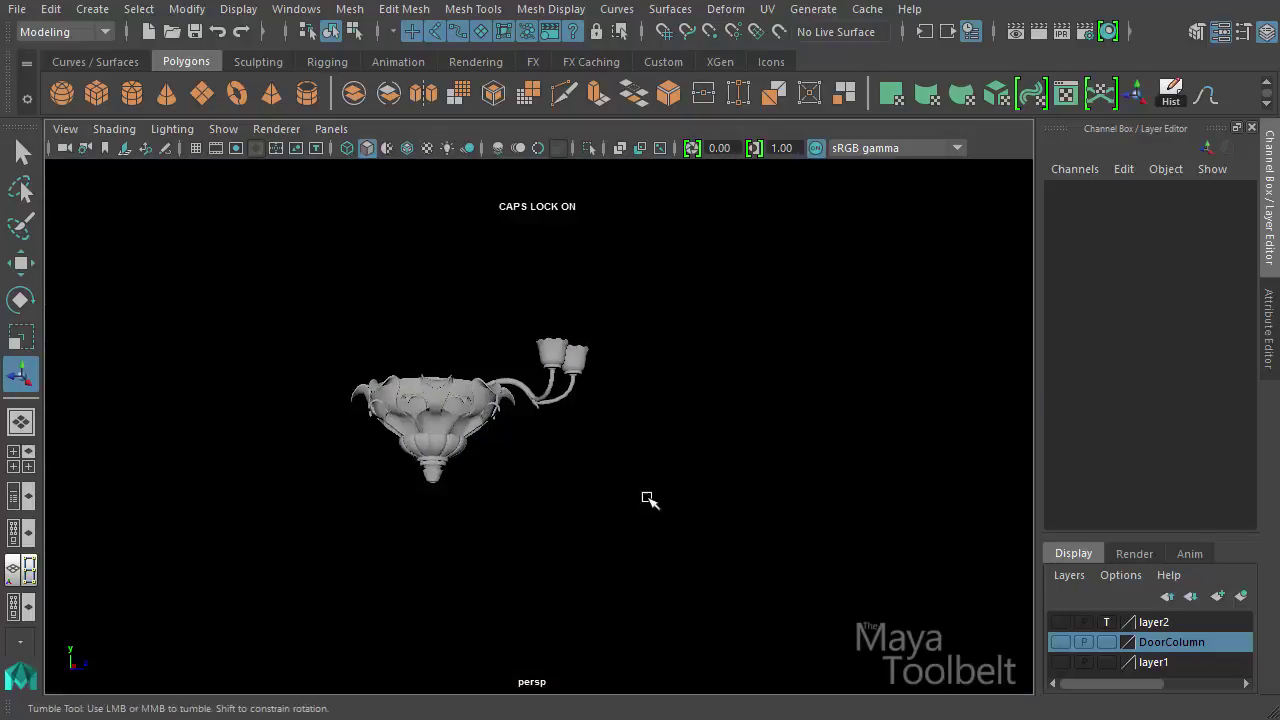
pyautogui.keyDown('alt'); pyautogui.moveTo(705, 453); pyautogui.dragTo(643, 436, button='middle'); pyautogui.keyUp('alt')
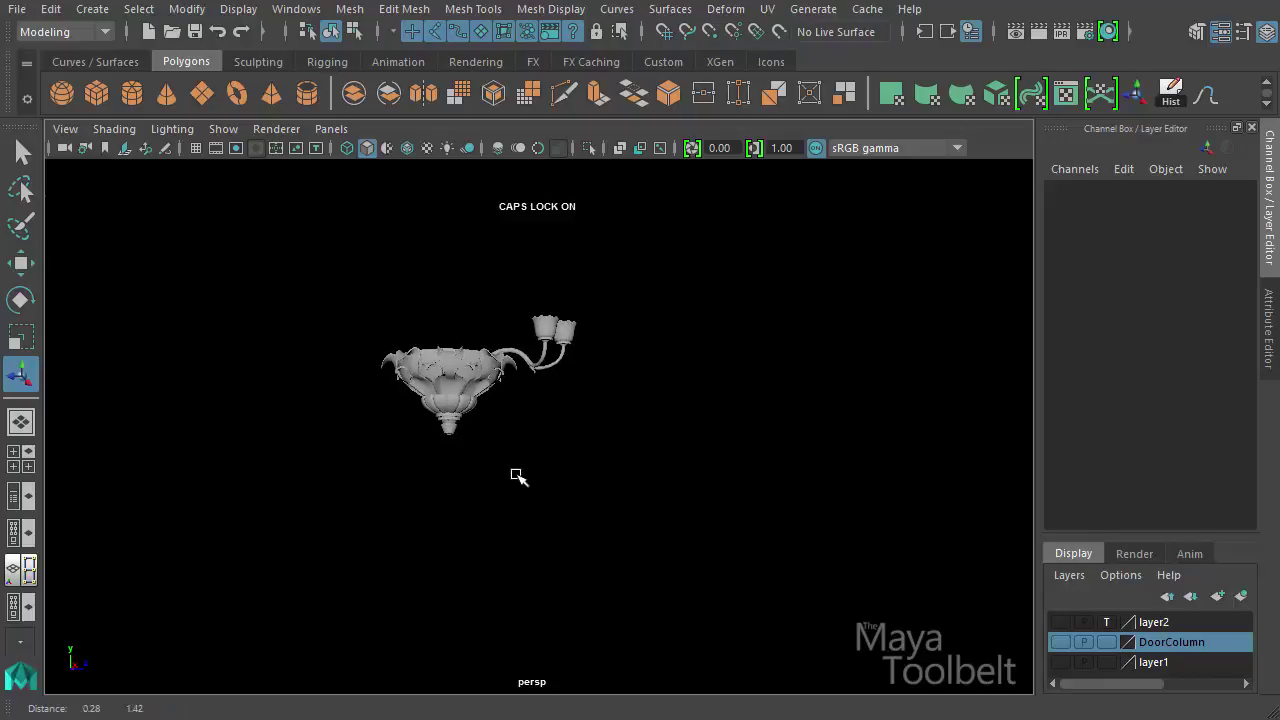
# Preview the chandelier's silhouette with flat lighting, and return to shaded display with texture maps
pyautogui.click(170, 130)
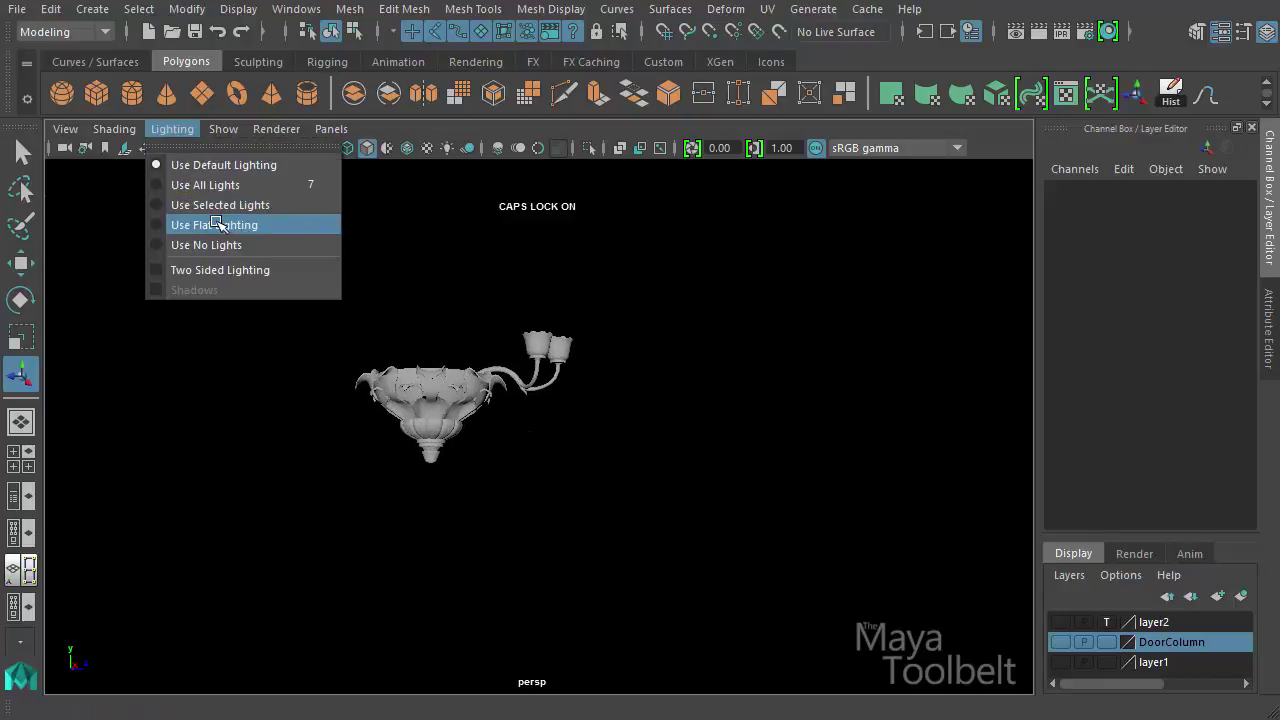
pyautogui.click(218, 224)
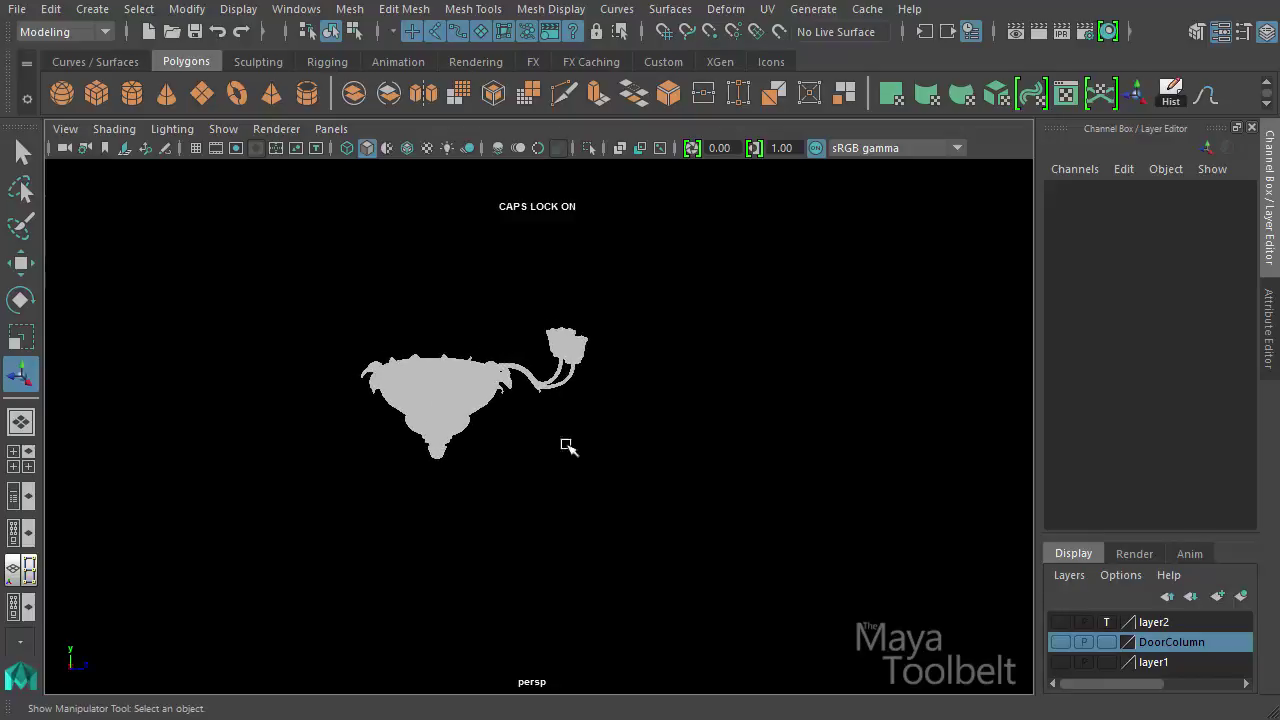
pyautogui.press('6')
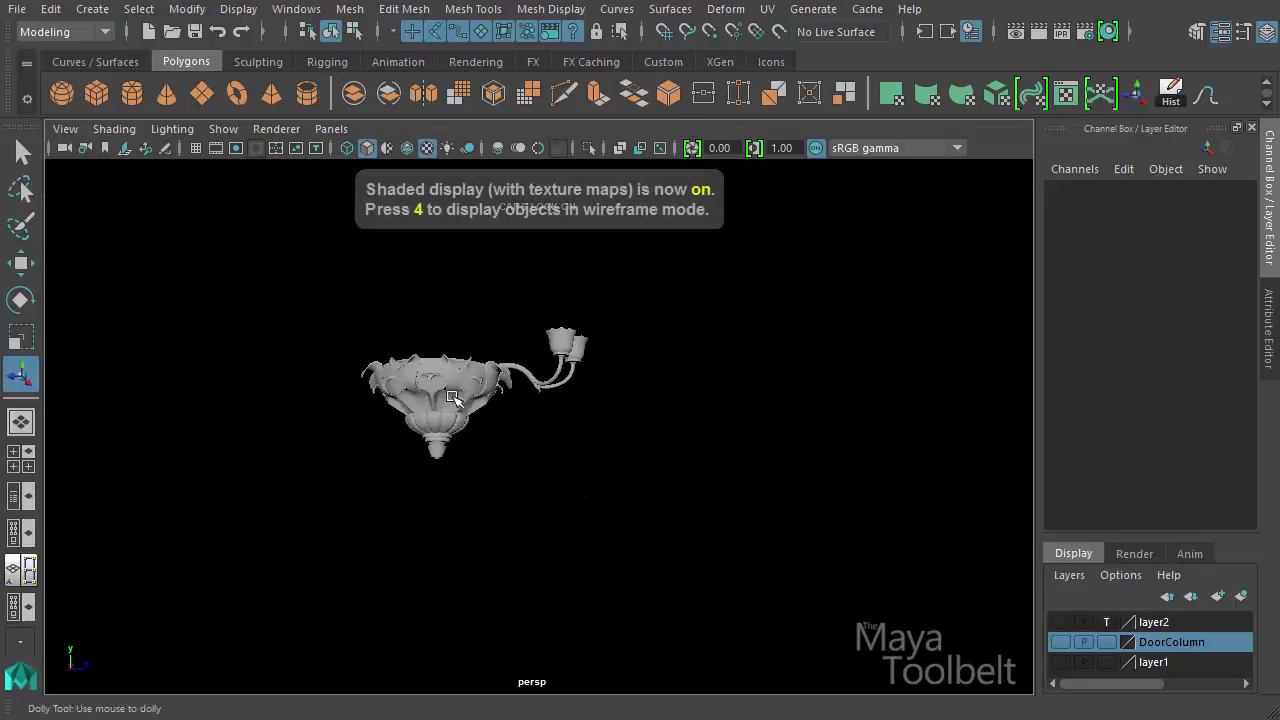
# Select the leaf piece under the arm, inspect it up close and undo its mesh smoothing
pyautogui.scroll(10, 543, 337)
pyautogui.click(620, 464)
pyautogui.press('w')
pyautogui.keyDown('alt'); pyautogui.moveTo(680, 534); pyautogui.dragTo(640, 517); pyautogui.keyUp('alt')
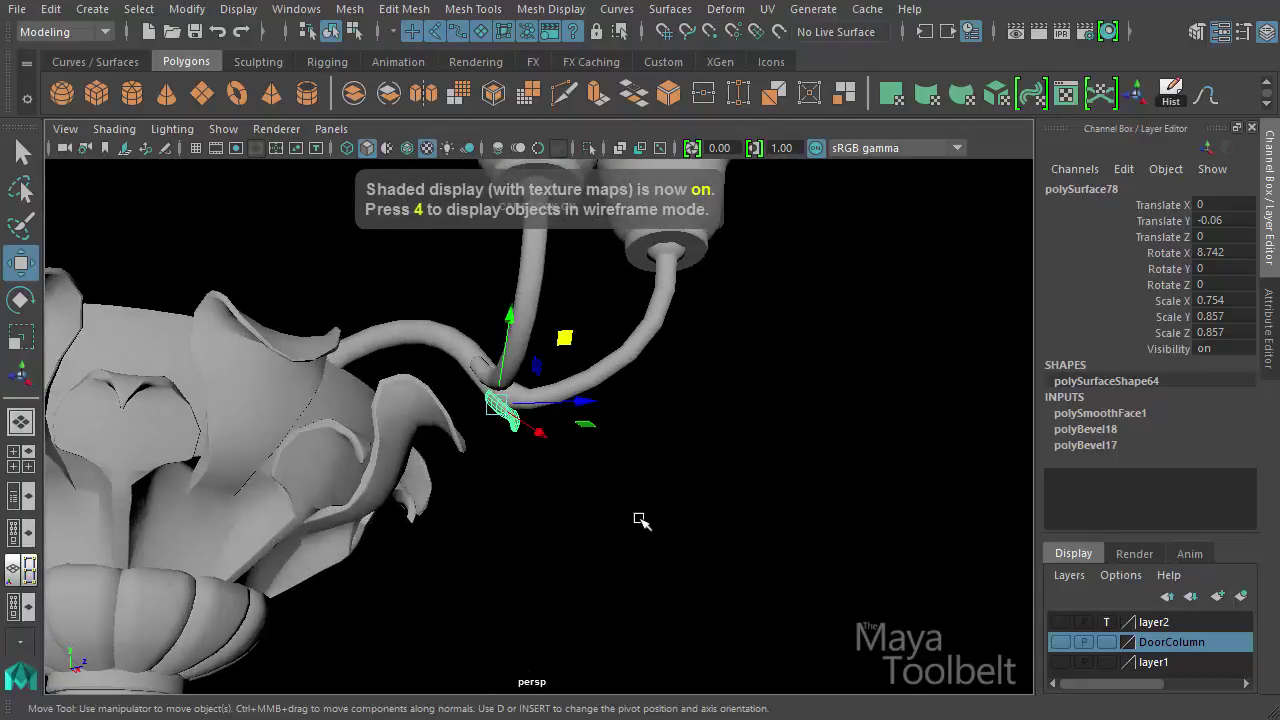
pyautogui.press('f')
pyautogui.keyDown('alt'); pyautogui.moveTo(886, 547); pyautogui.dragTo(655, 458); pyautogui.keyUp('alt')
pyautogui.hotkey('ctrl', 'z')
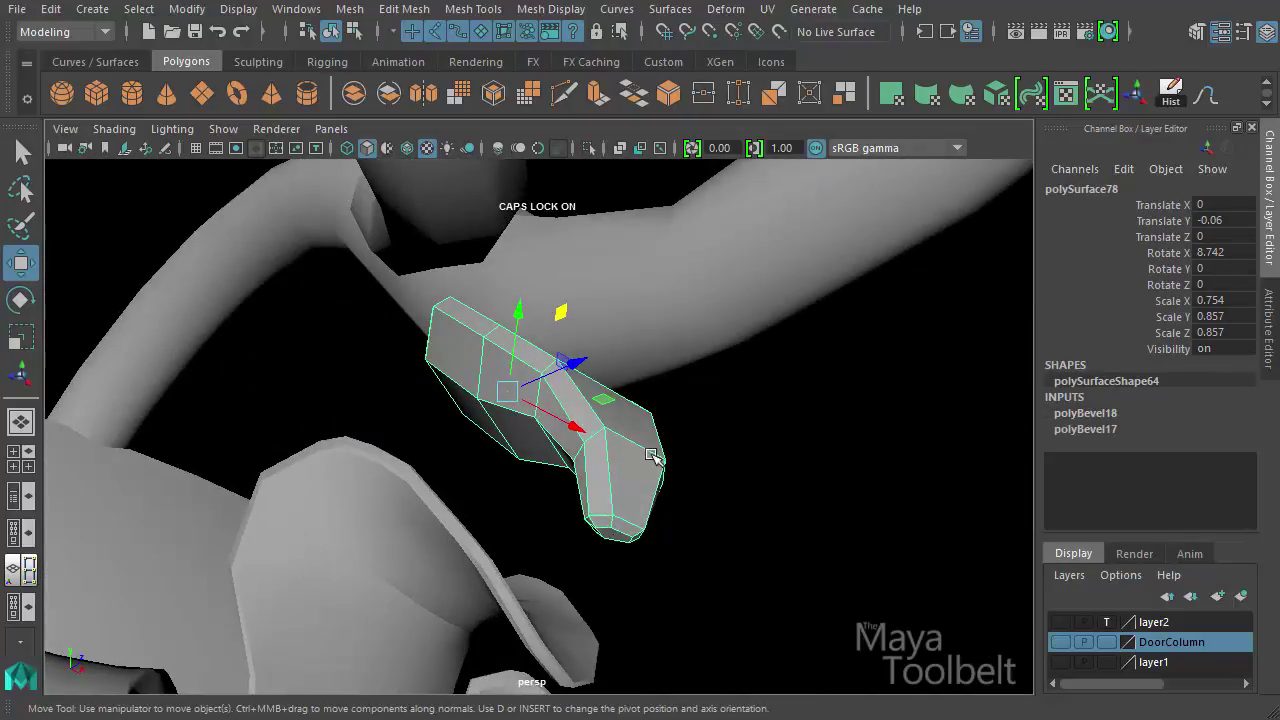
# Soften the edges of the beveled leaf piece
pyautogui.click(473, 10)
pyautogui.click(445, 8)
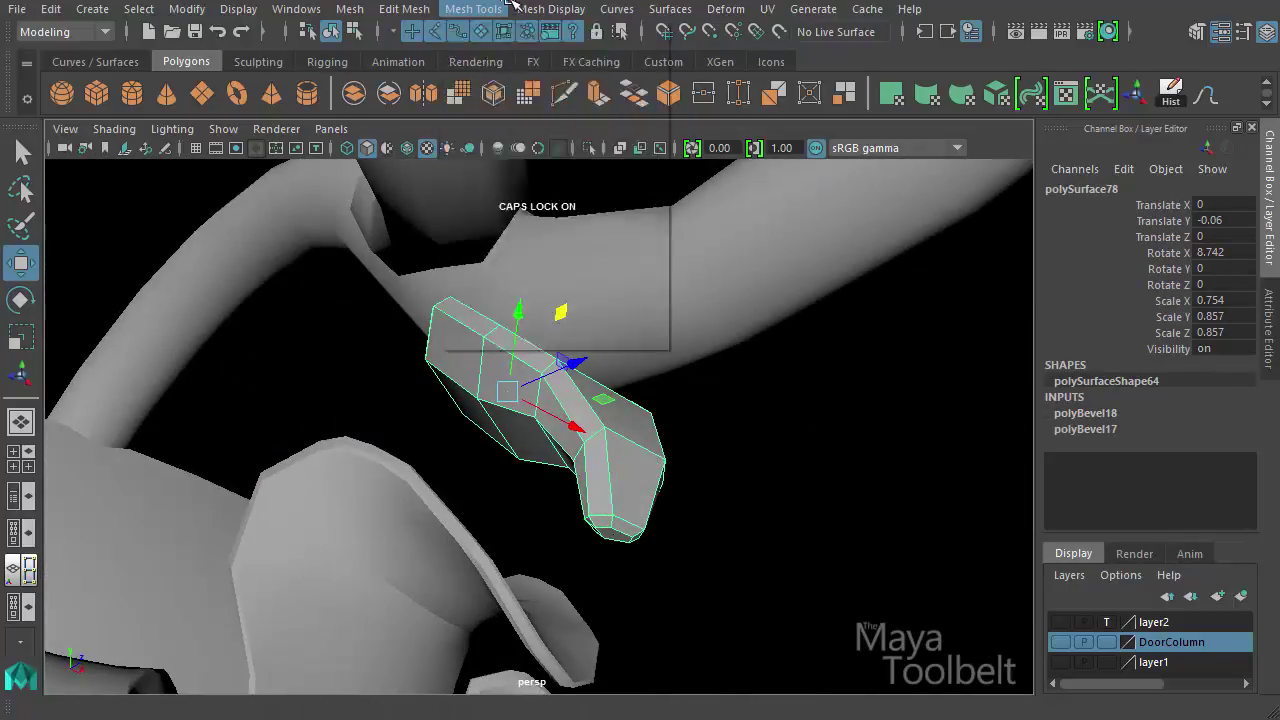
pyautogui.click(550, 9)
pyautogui.click(596, 205)
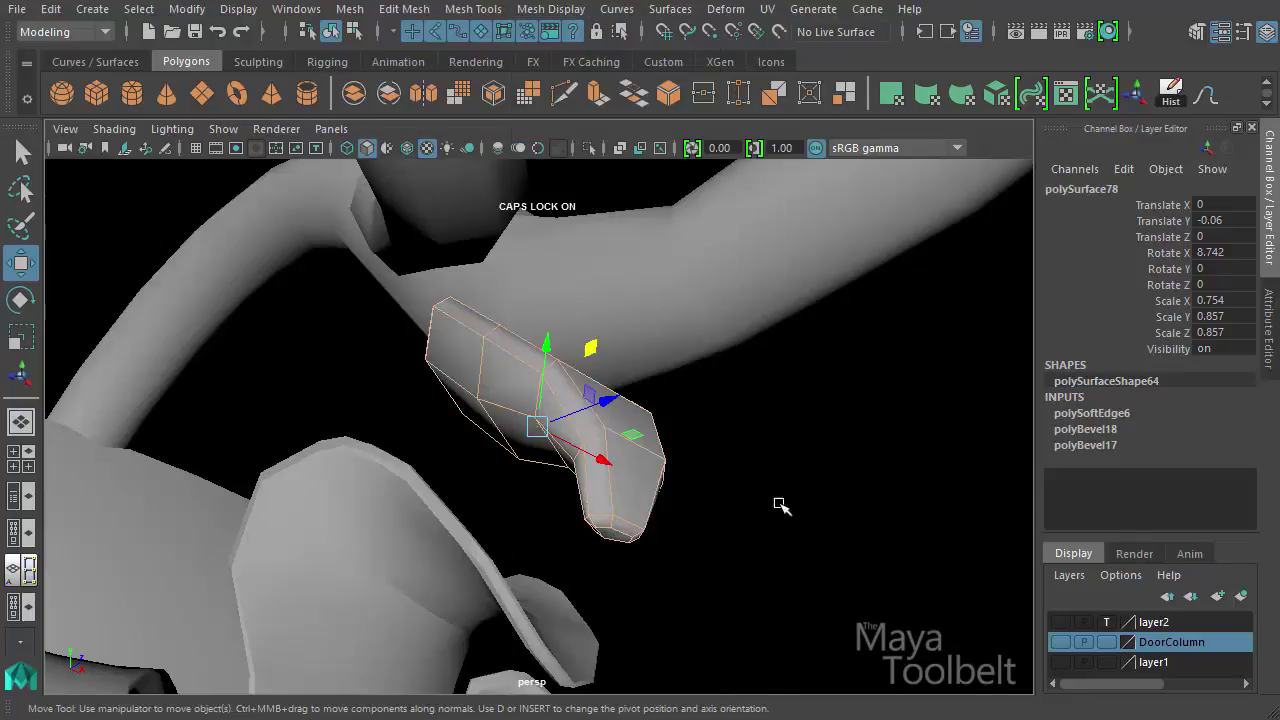
pyautogui.click(779, 504)
# Duplicate the leaf piece, offset the copy to Translate Y 0.277 and Z -0.432, and tilt it to Rotate X 20.861
pyautogui.keyDown('alt'); pyautogui.moveTo(779, 504); pyautogui.dragTo(640, 412); pyautogui.keyUp('alt')
pyautogui.click(631, 480)
pyautogui.hotkey('ctrl', 'd')
pyautogui.moveTo(600, 350); pyautogui.dragTo(556, 325, button='middle')
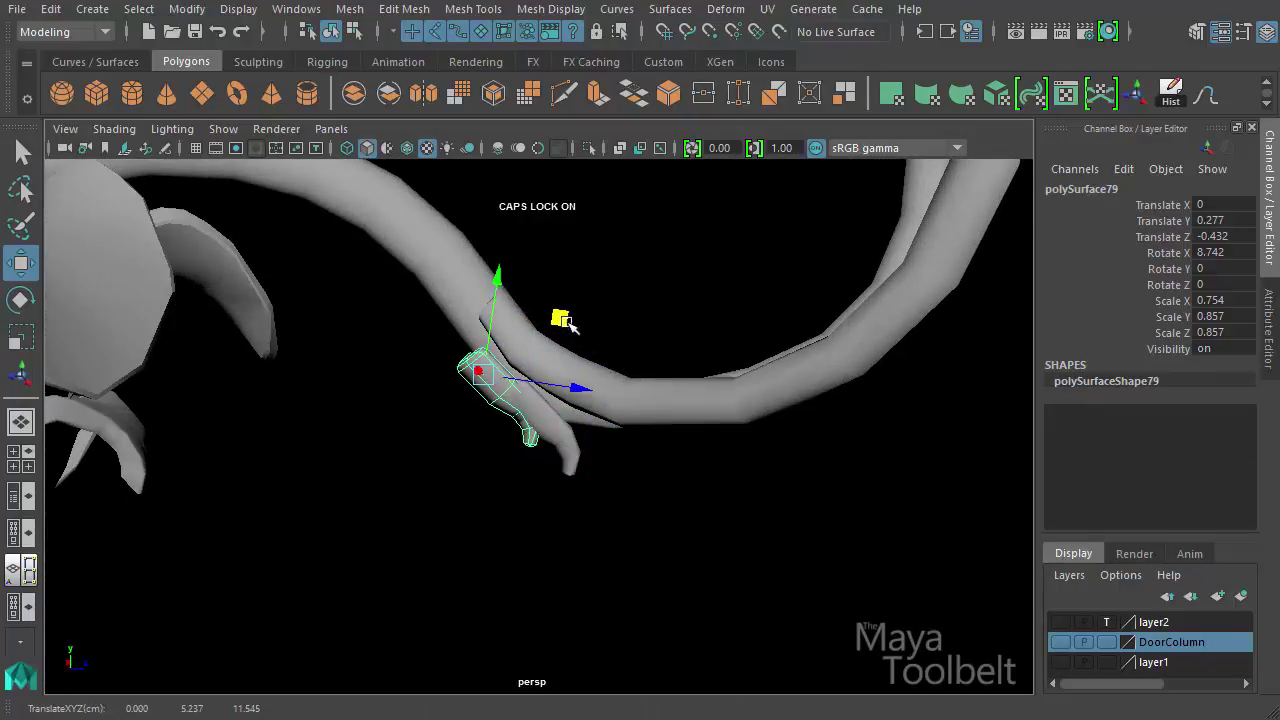
pyautogui.press('e')
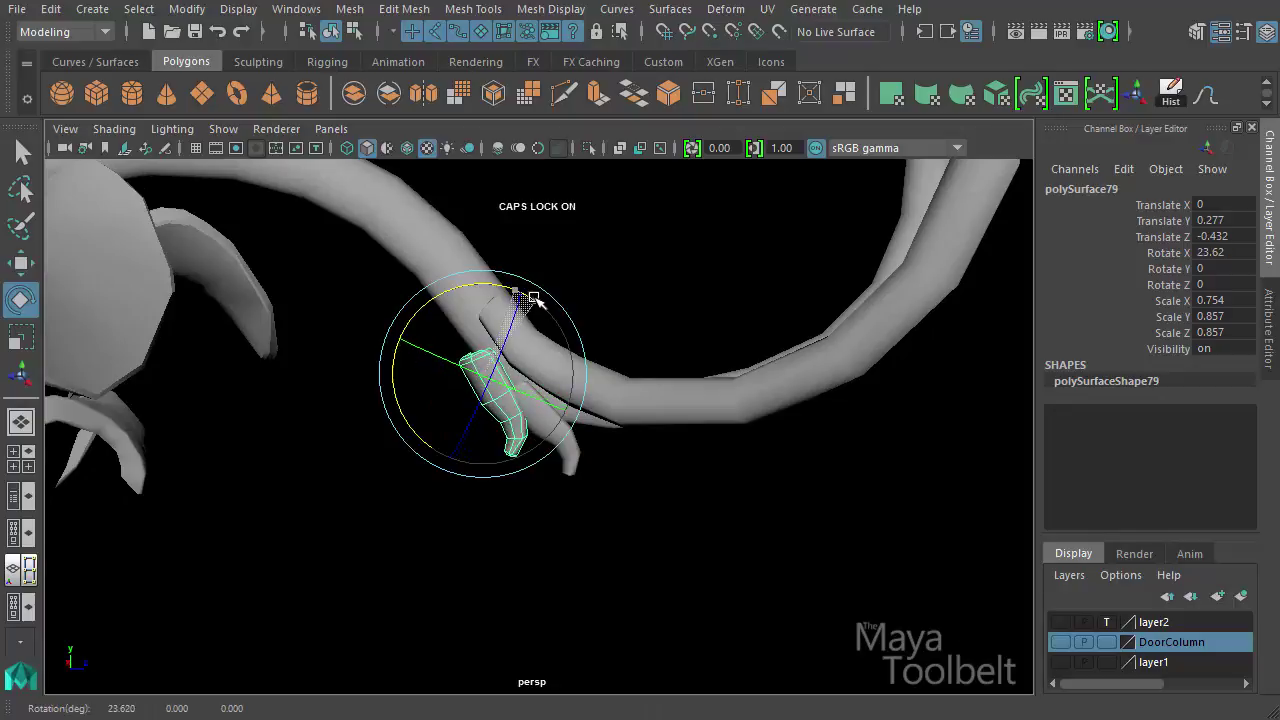
# Scale the second leaf to 0.786 in X and 0.894 in Y and Z
pyautogui.press('r')
pyautogui.keyDown('alt'); pyautogui.moveTo(674, 440); pyautogui.dragTo(729, 389); pyautogui.keyUp('alt')
pyautogui.moveTo(729, 389); pyautogui.dragTo(745, 387, button='middle')
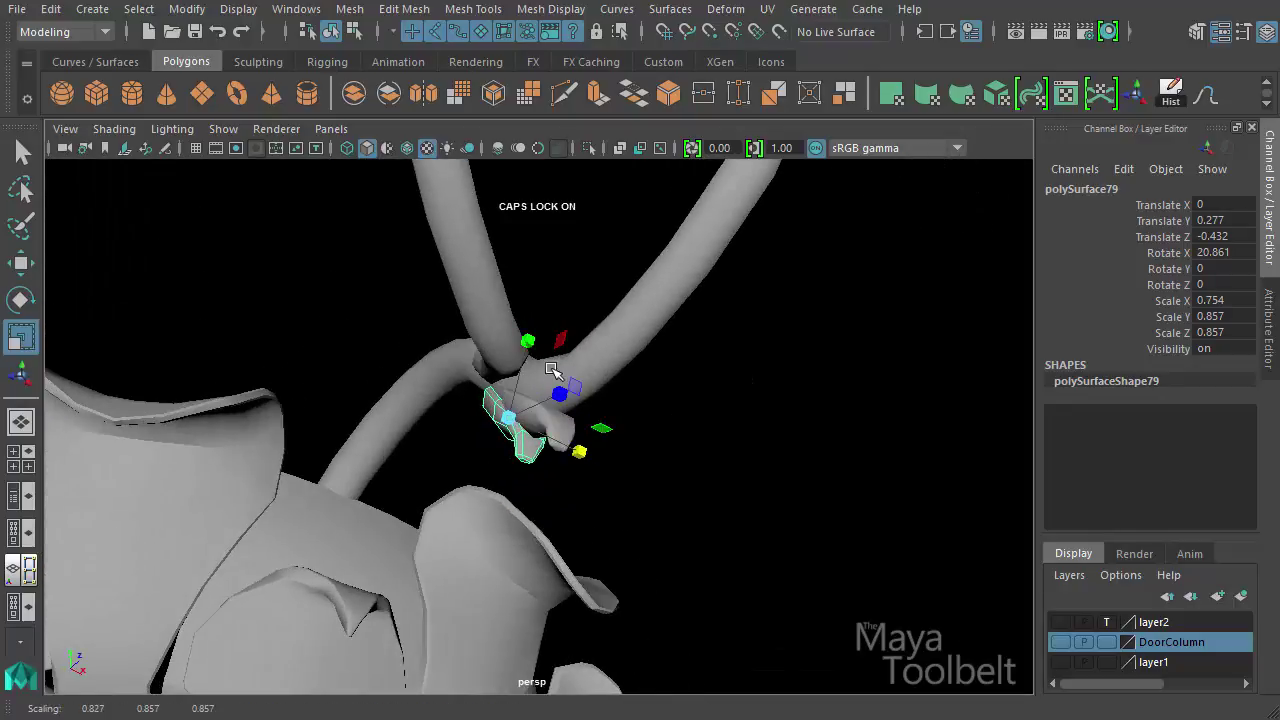
pyautogui.moveTo(525, 412); pyautogui.dragTo(516, 412)
pyautogui.keyDown('alt'); pyautogui.moveTo(516, 412); pyautogui.dragTo(621, 483); pyautogui.keyUp('alt')
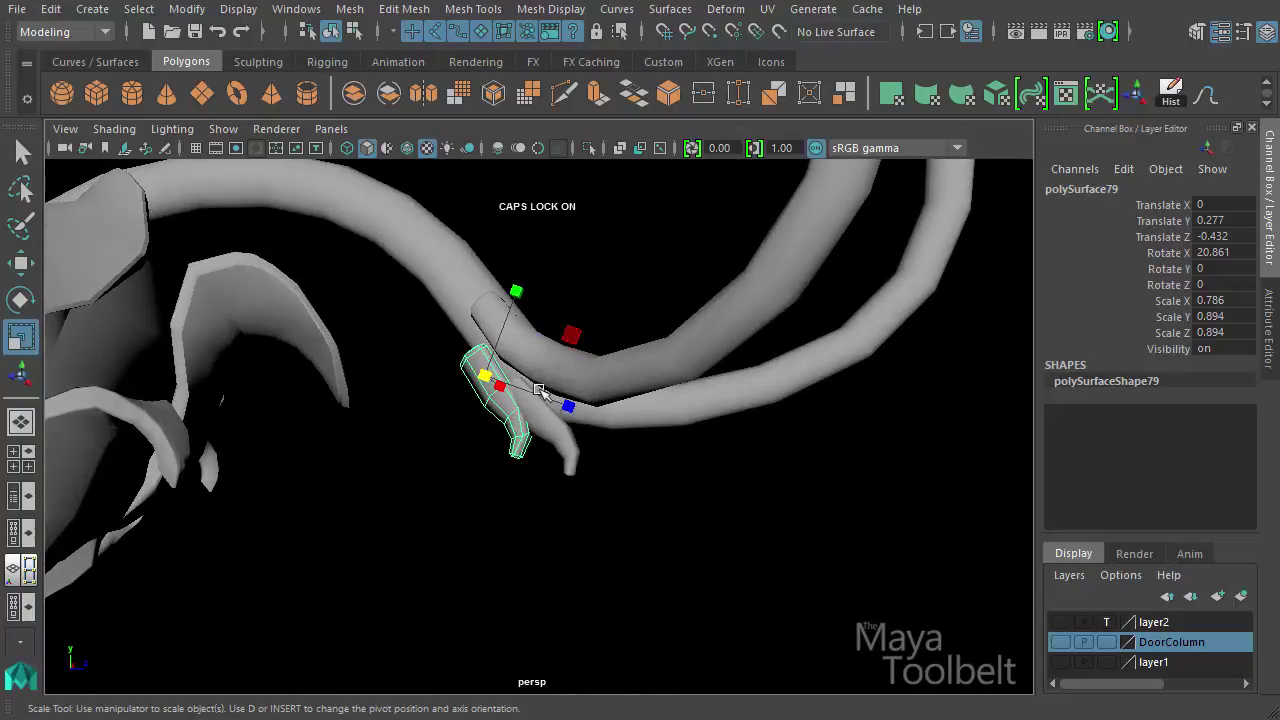
# Tilt the second leaf to Rotate X 30.438 and move it against the arm at Translate Y 0.431 and Z -0.41
pyautogui.press('w')
pyautogui.press('e')
pyautogui.moveTo(576, 370); pyautogui.dragTo(558, 366)
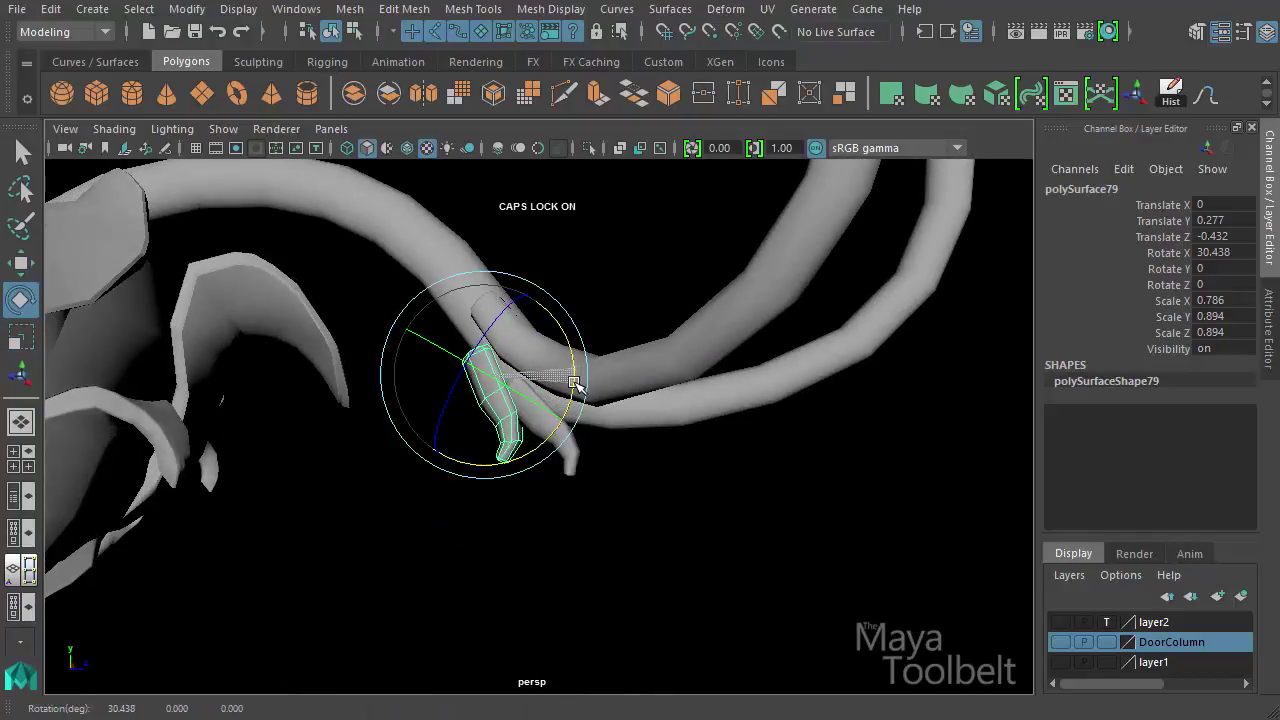
pyautogui.press('w')
pyautogui.moveTo(576, 348); pyautogui.dragTo(578, 336, button='middle')
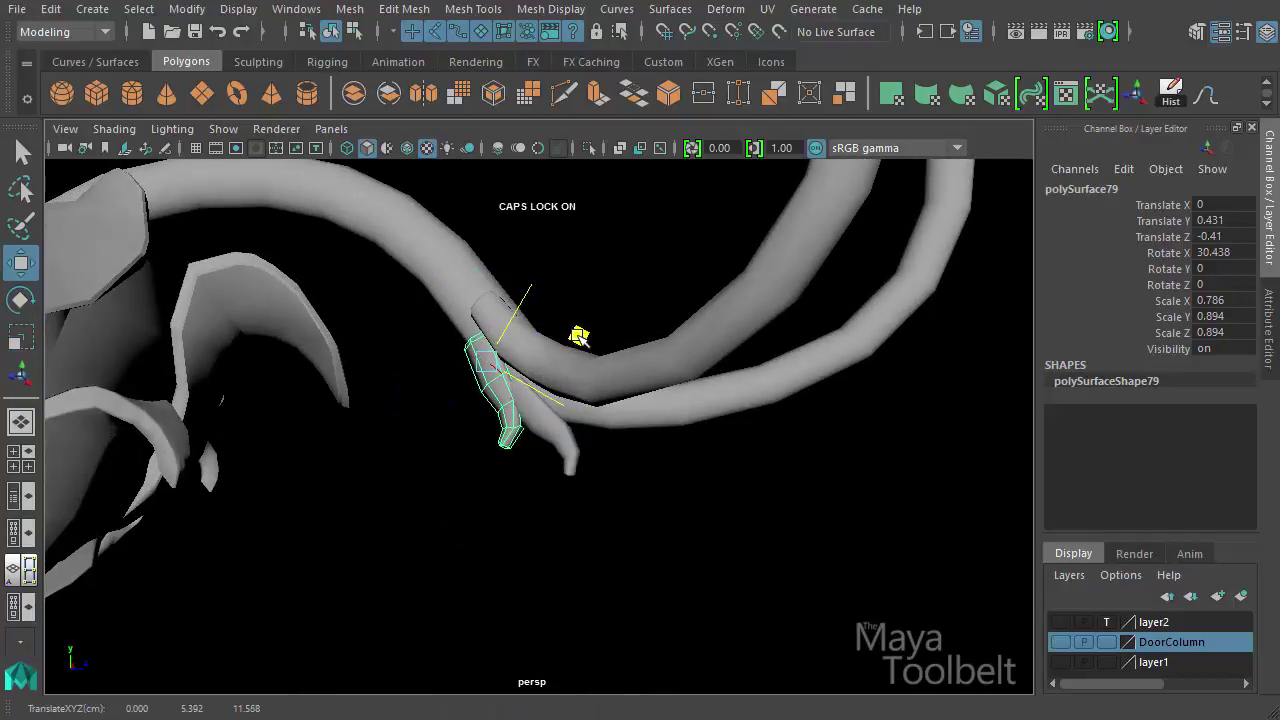
pyautogui.click(588, 303)
# Duplicate the original leaf at the arm's bend and move the copy above the arm to Translate Y 3.054 and Z -1.796
pyautogui.keyDown('alt'); pyautogui.moveTo(588, 303); pyautogui.dragTo(766, 380); pyautogui.keyUp('alt')
pyautogui.keyDown('alt'); pyautogui.moveTo(766, 380); pyautogui.dragTo(520, 440, button='right'); pyautogui.keyUp('alt')
pyautogui.keyDown('alt'); pyautogui.moveTo(520, 440); pyautogui.dragTo(560, 497); pyautogui.keyUp('alt')
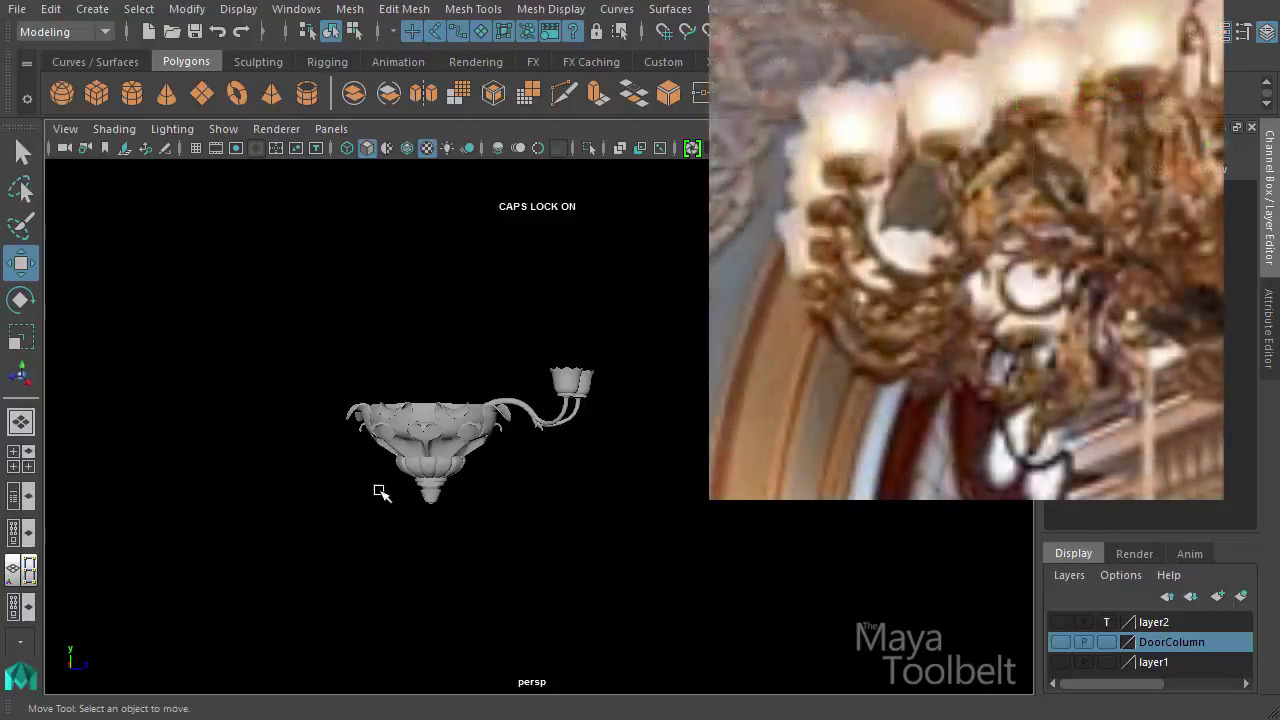
pyautogui.scroll(6, 540, 430)
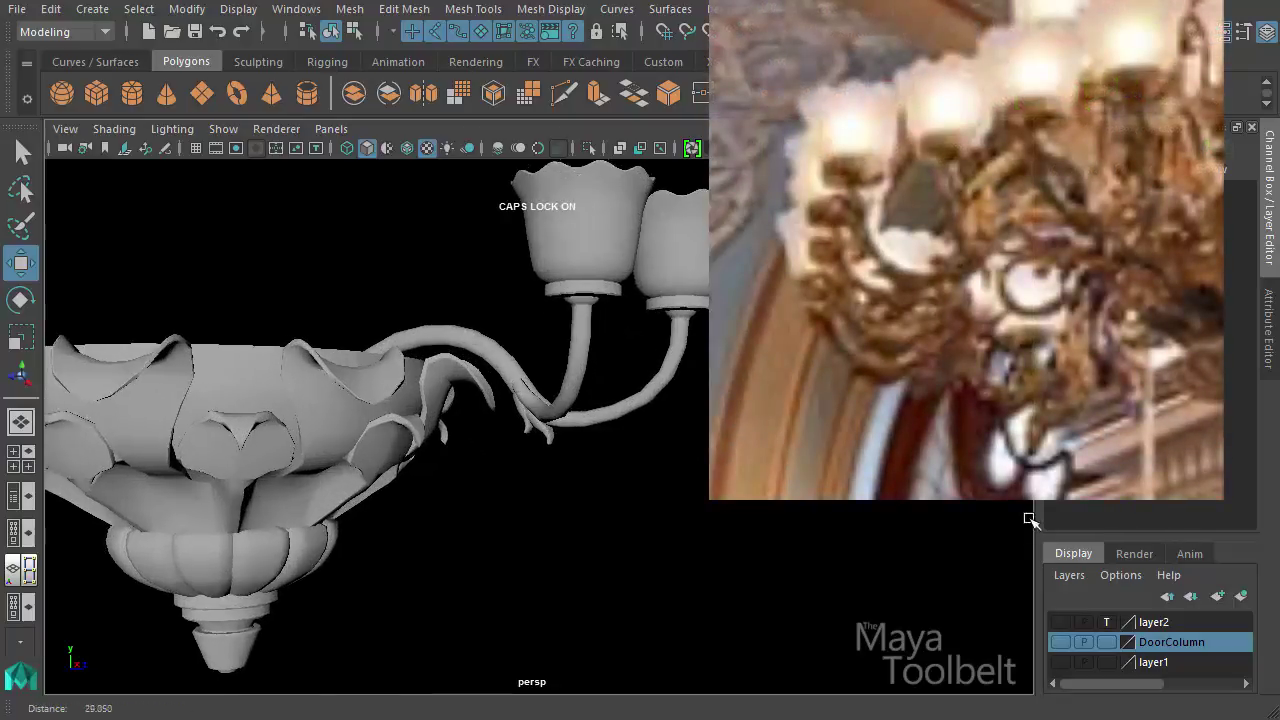
pyautogui.click(537, 422)
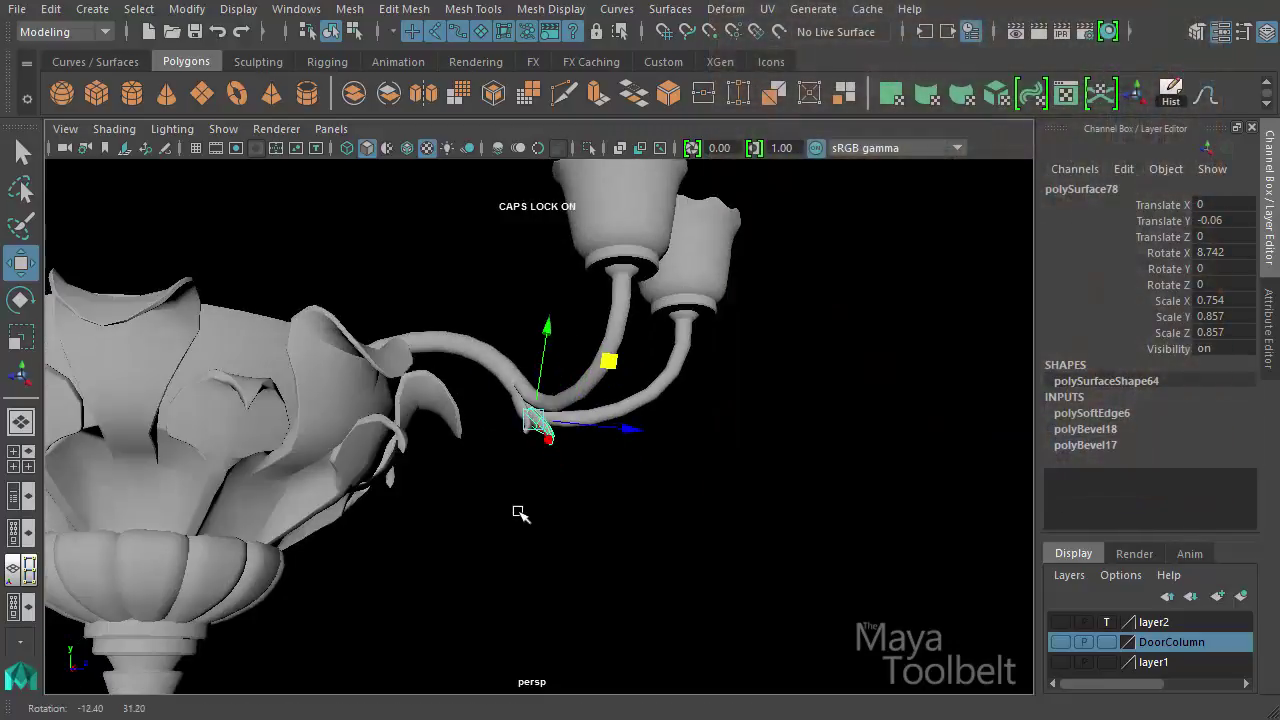
pyautogui.keyDown('alt'); pyautogui.moveTo(517, 514); pyautogui.dragTo(423, 474); pyautogui.keyUp('alt')
pyautogui.keyDown('alt'); pyautogui.moveTo(423, 474); pyautogui.dragTo(697, 453, button='right'); pyautogui.keyUp('alt')
pyautogui.hotkey('ctrl', 'd')
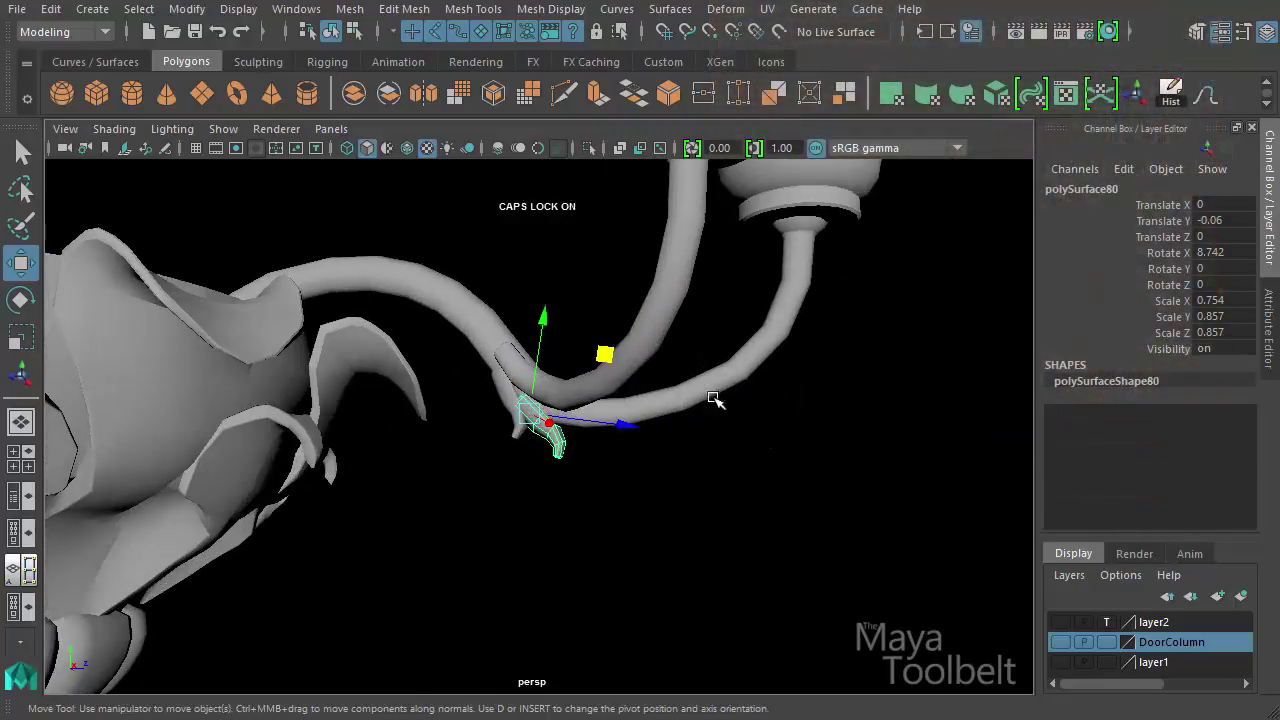
pyautogui.moveTo(640, 375); pyautogui.dragTo(585, 303, button='middle')
# Flip the upper leaf to Rotate X -8.742 and Rotate Z 180, and set its Scale Y to 1.011
pyautogui.press('e')
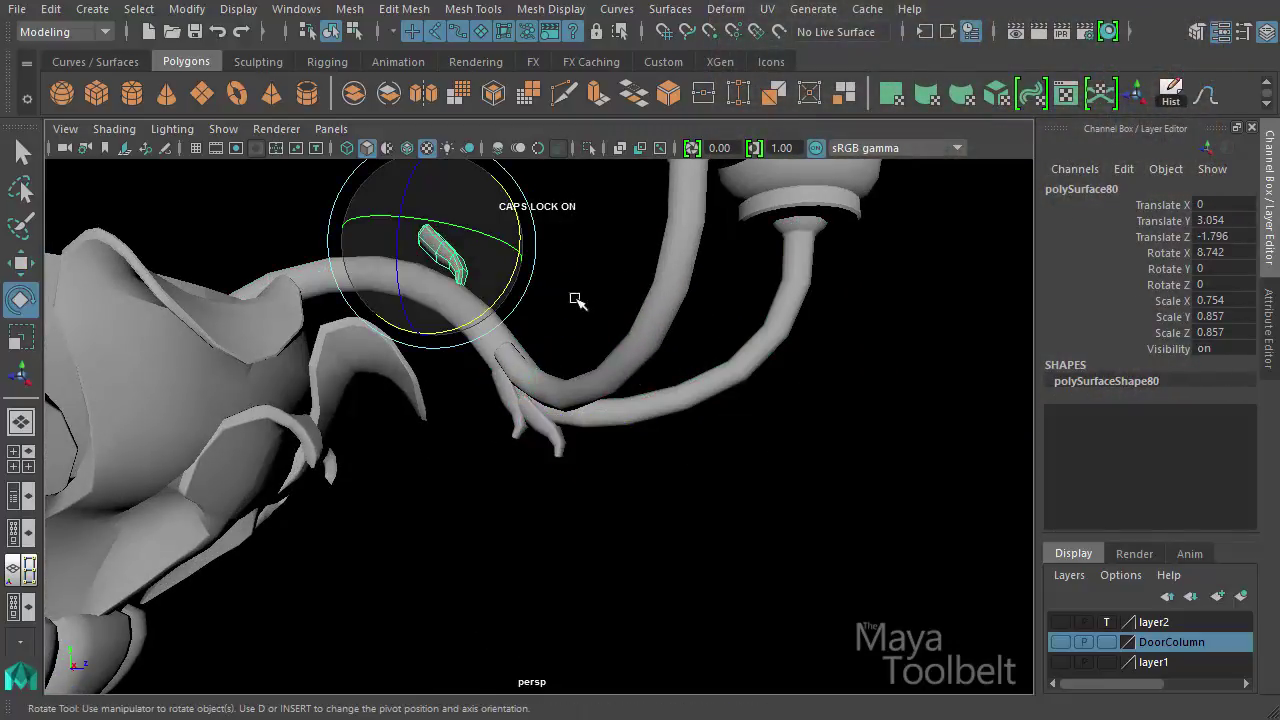
pyautogui.keyDown('alt'); pyautogui.moveTo(577, 297); pyautogui.dragTo(709, 363); pyautogui.keyUp('alt')
pyautogui.press('r')
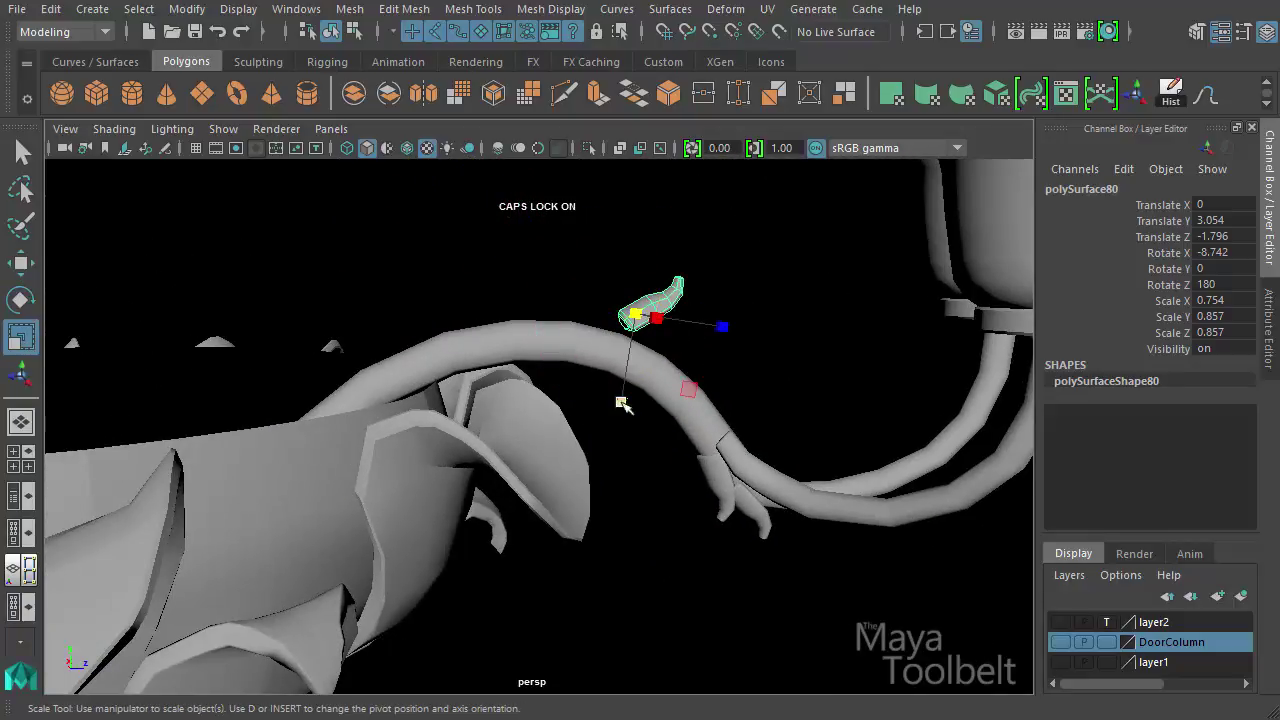
pyautogui.press('w')
# Tilt the upper leaf to Rotate X -27.673 and move it down onto the crest of the arm
pyautogui.press('e')
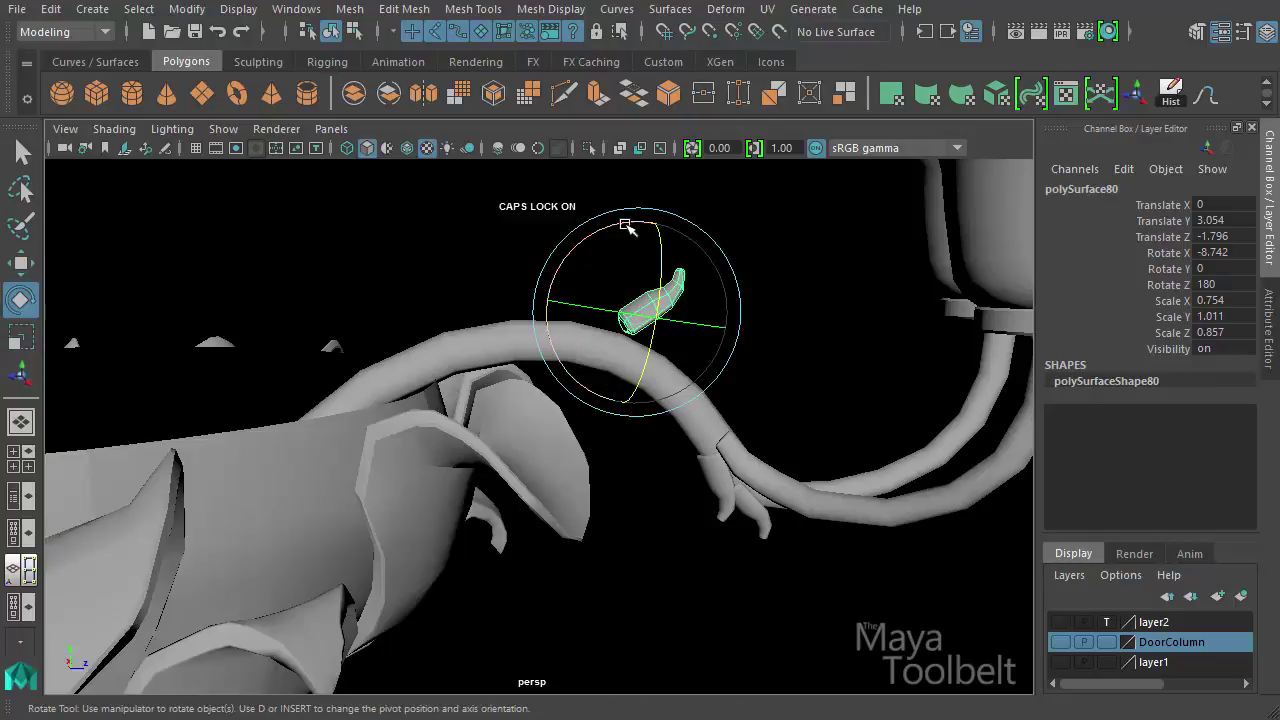
pyautogui.press('w')
pyautogui.keyDown('alt'); pyautogui.moveTo(657, 228); pyautogui.dragTo(748, 346); pyautogui.keyUp('alt')
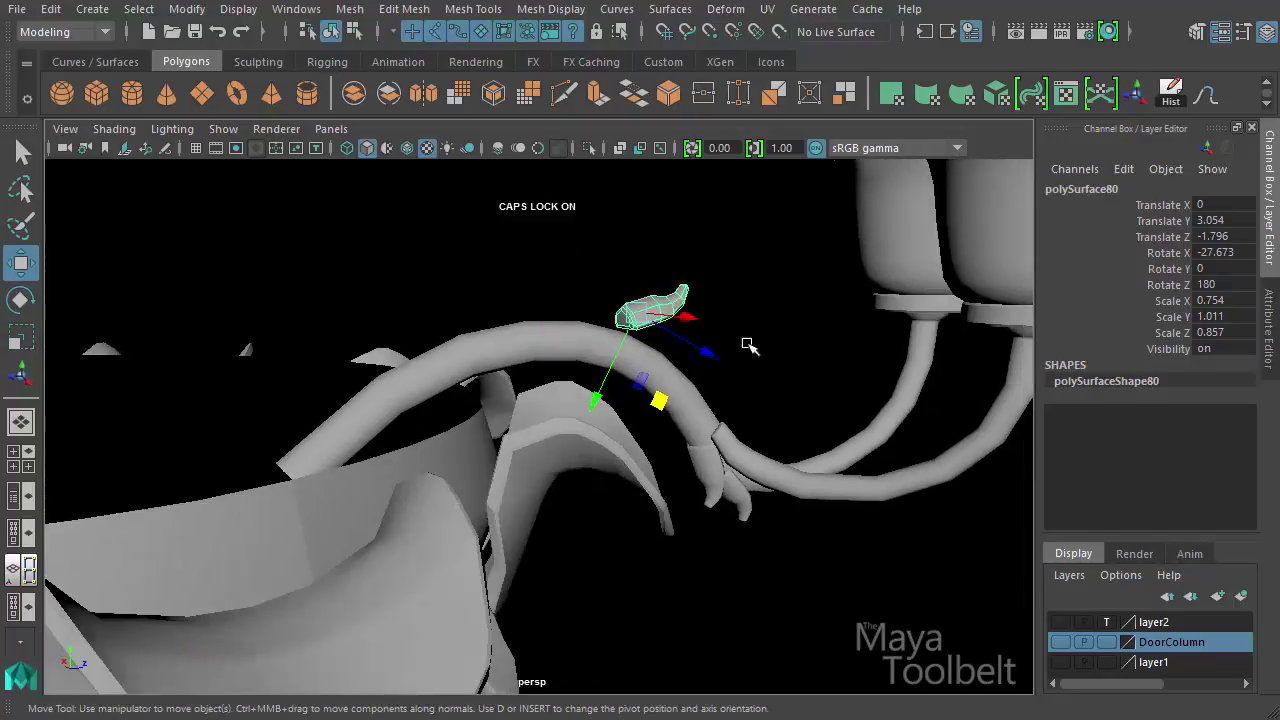
pyautogui.moveTo(659, 401); pyautogui.dragTo(593, 404)
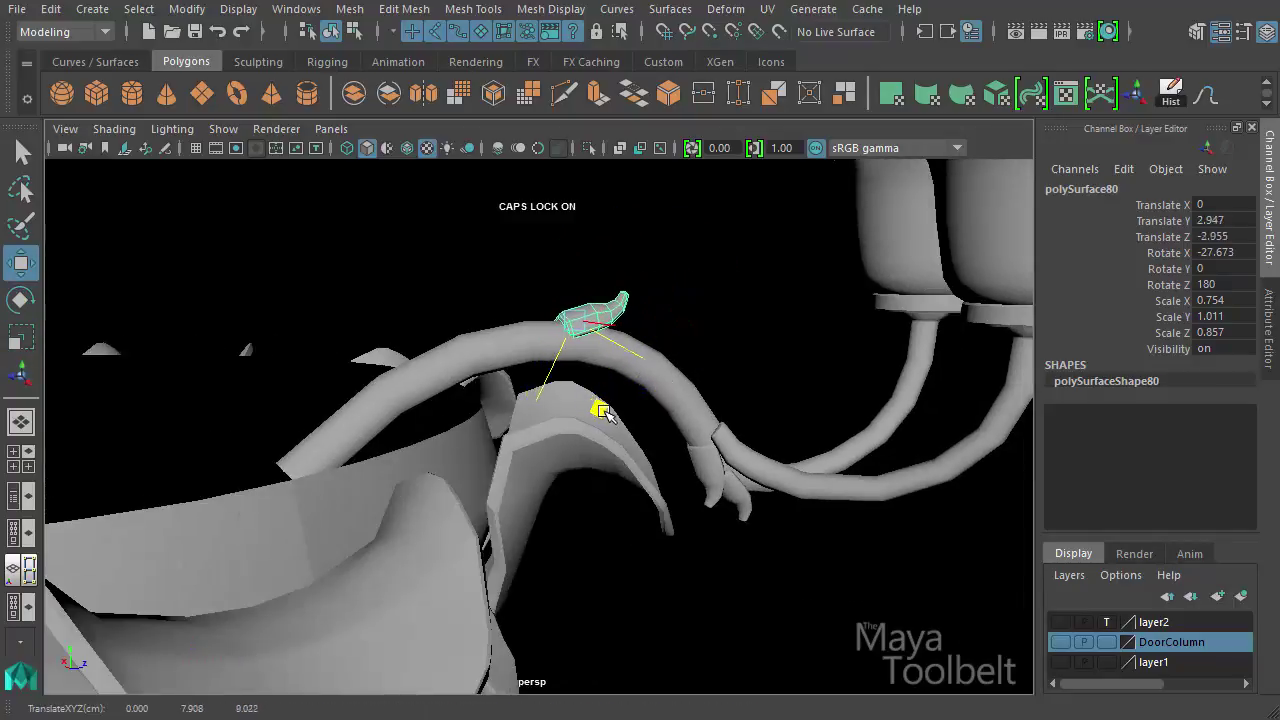
# Duplicate the original leaf under the arm's bend again and rotate the copy to Rotate X -165
pyautogui.keyDown('alt'); pyautogui.moveTo(763, 428); pyautogui.dragTo(612, 446); pyautogui.keyUp('alt')
pyautogui.click(709, 547)
pyautogui.click(702, 532)
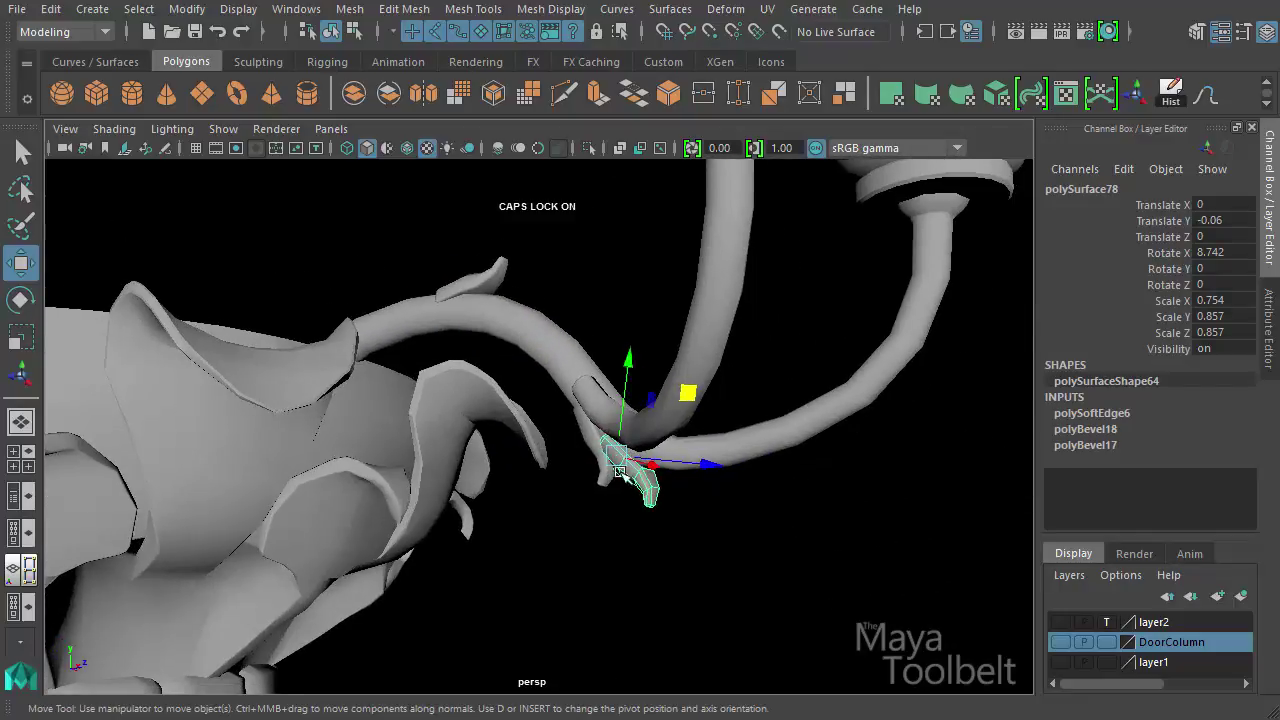
pyautogui.keyDown('alt'); pyautogui.moveTo(612, 446); pyautogui.dragTo(707, 467, button='right'); pyautogui.keyUp('alt')
pyautogui.hotkey('ctrl', 'd')
pyautogui.moveTo(734, 480)
pyautogui.keyDown('alt'); pyautogui.mouseDown()
pyautogui.moveTo(780, 515)
pyautogui.moveTo(737, 463)
pyautogui.mouseUp(); pyautogui.keyUp('alt')
pyautogui.press('e')
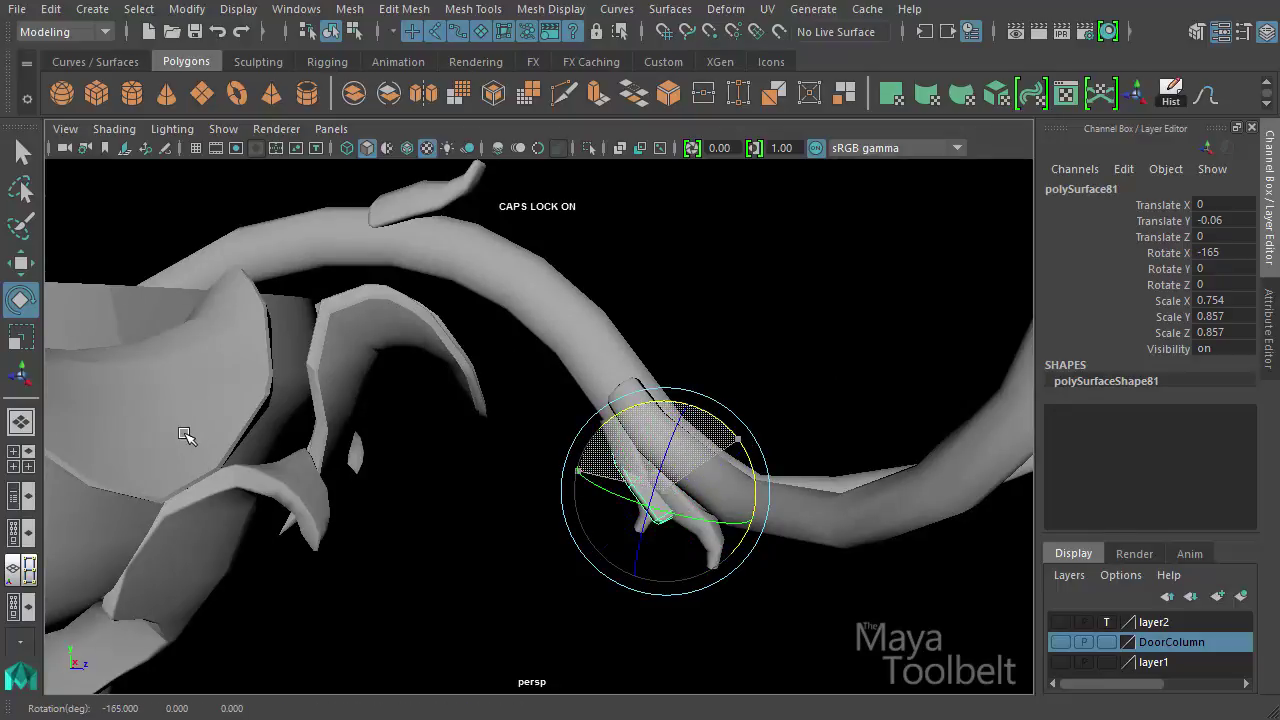
# Turn the new leaf sideways to Rotate X -227.532, Y -44.651 and Z 98.467, trying both world and object axes
pyautogui.click(700, 498)
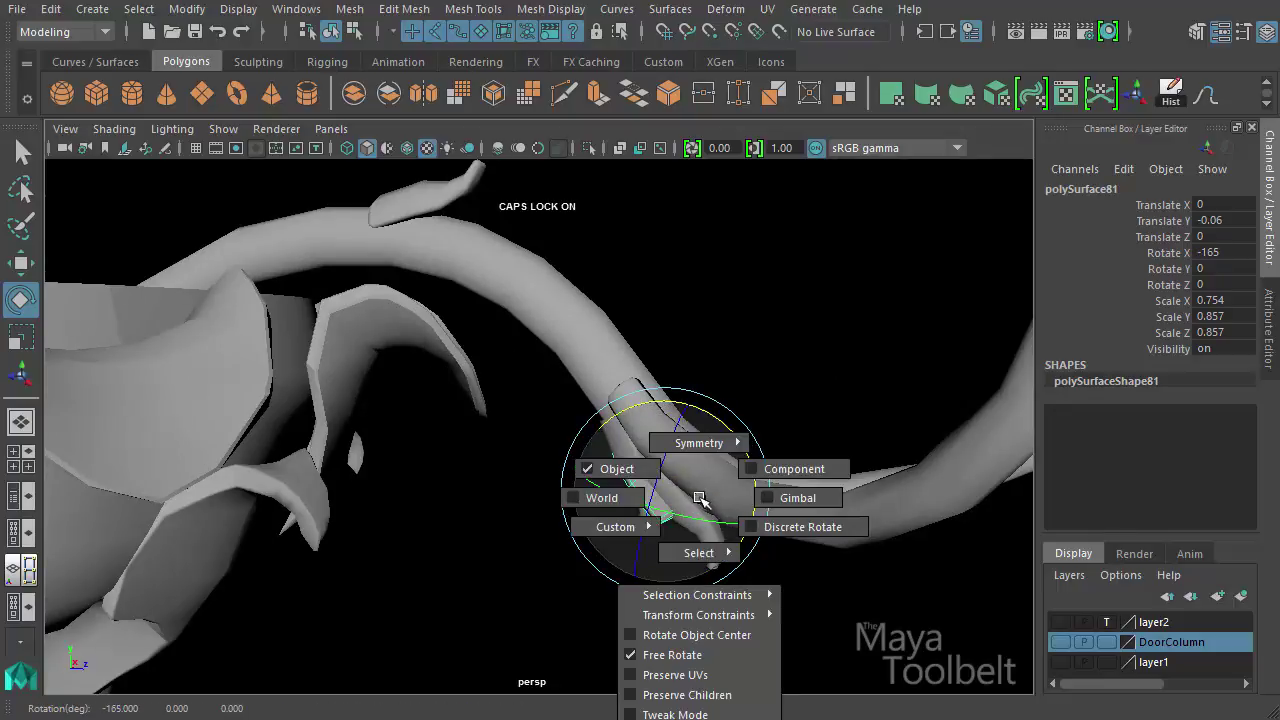
pyautogui.click(620, 497)
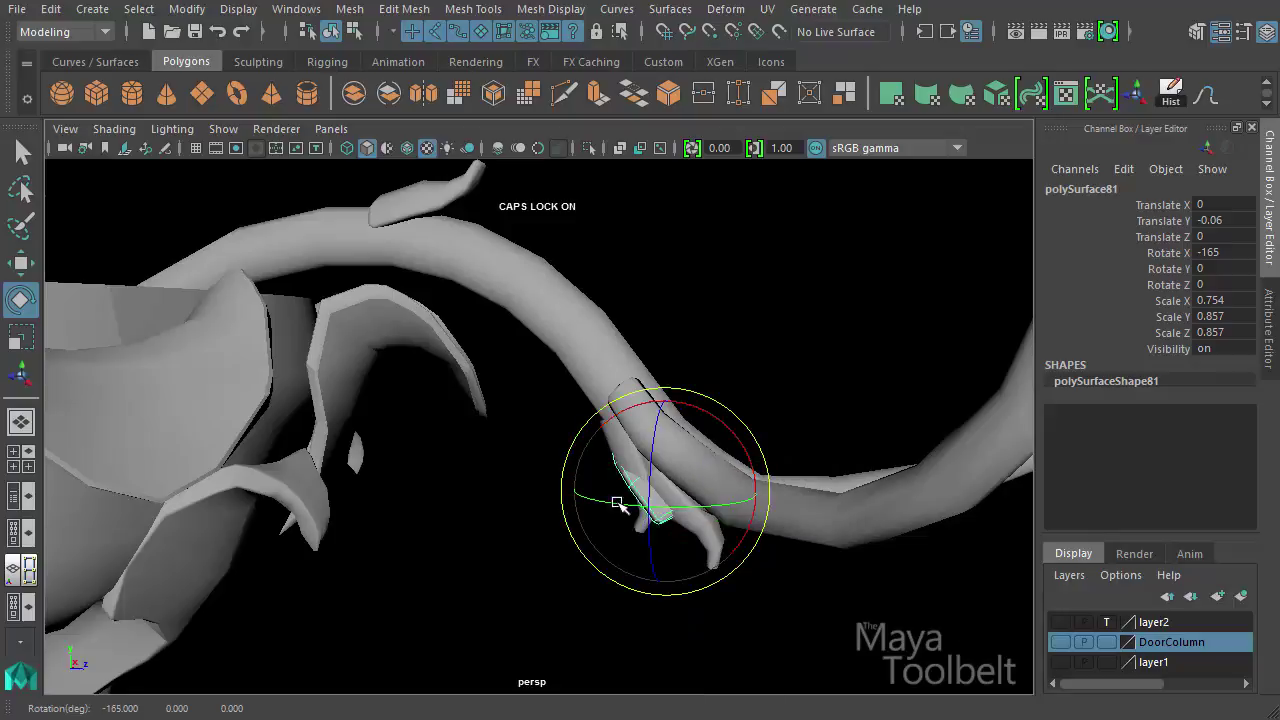
pyautogui.click(704, 467)
pyautogui.click(612, 436)
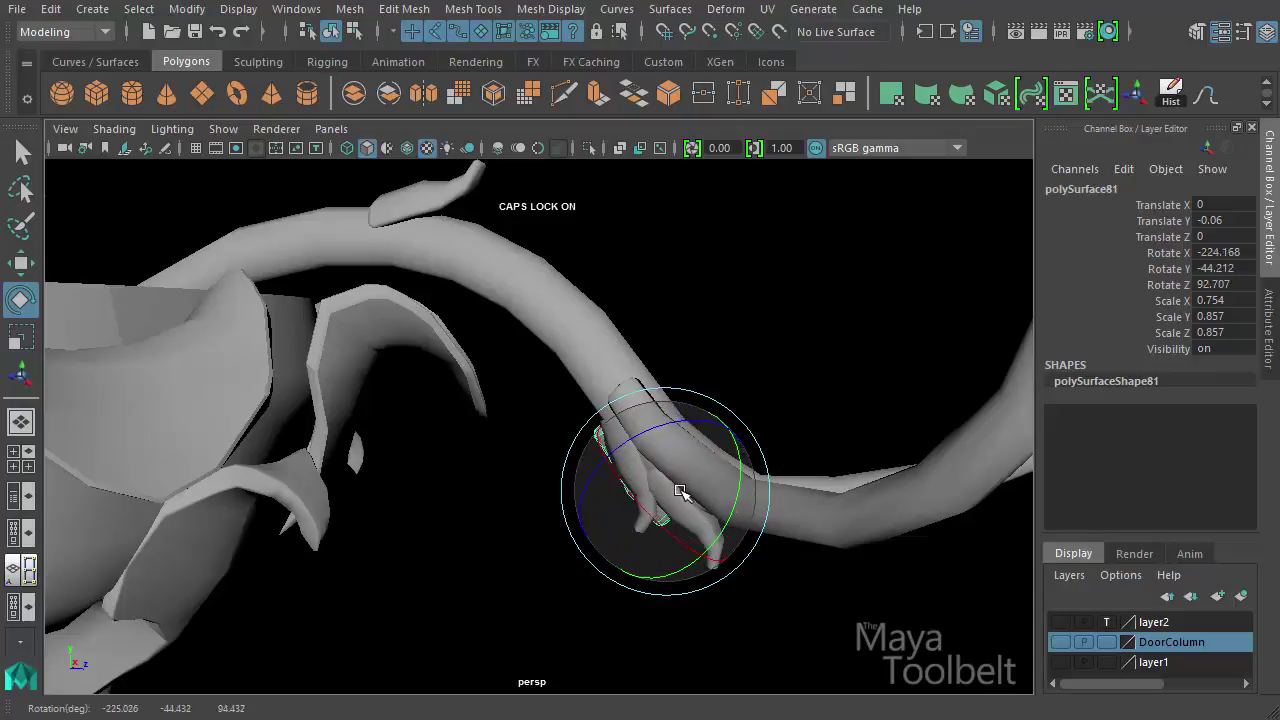
pyautogui.moveTo(680, 491); pyautogui.dragTo(708, 489)
# Move the sideways leaf against the side of the arm at Translate X -0.468, Y 0.858 and Z -0.307
pyautogui.press('w')
pyautogui.keyDown('alt'); pyautogui.moveTo(708, 489); pyautogui.dragTo(522, 291); pyautogui.keyUp('alt')
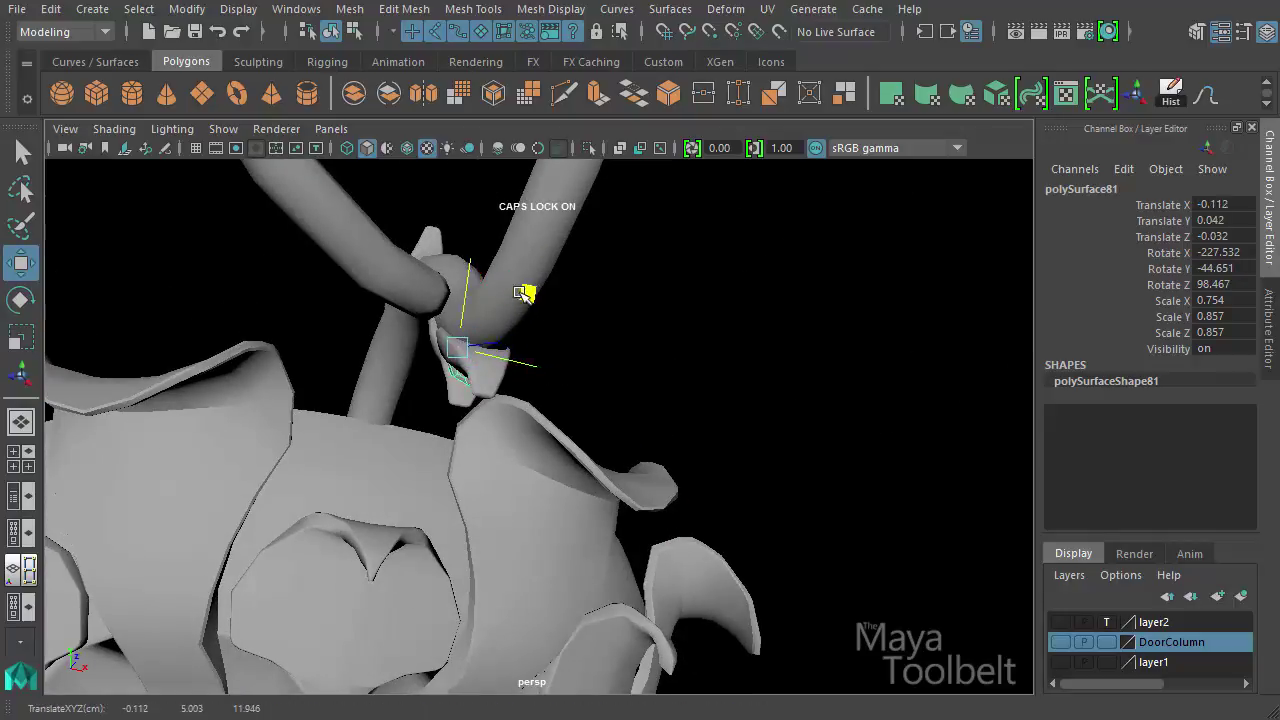
pyautogui.keyDown('alt'); pyautogui.moveTo(480, 248); pyautogui.dragTo(660, 433); pyautogui.keyUp('alt')
pyautogui.keyDown('alt'); pyautogui.moveTo(660, 433); pyautogui.dragTo(611, 577, button='right'); pyautogui.keyUp('alt')
pyautogui.keyDown('alt'); pyautogui.moveTo(611, 577); pyautogui.dragTo(580, 427); pyautogui.keyUp('alt')
# Rotate the side leaf to Rotate X -215.338 and scale it to 0.71 in X and 0.807 in Y and Z
pyautogui.press('e')
pyautogui.moveTo(509, 543); pyautogui.dragTo(514, 537)
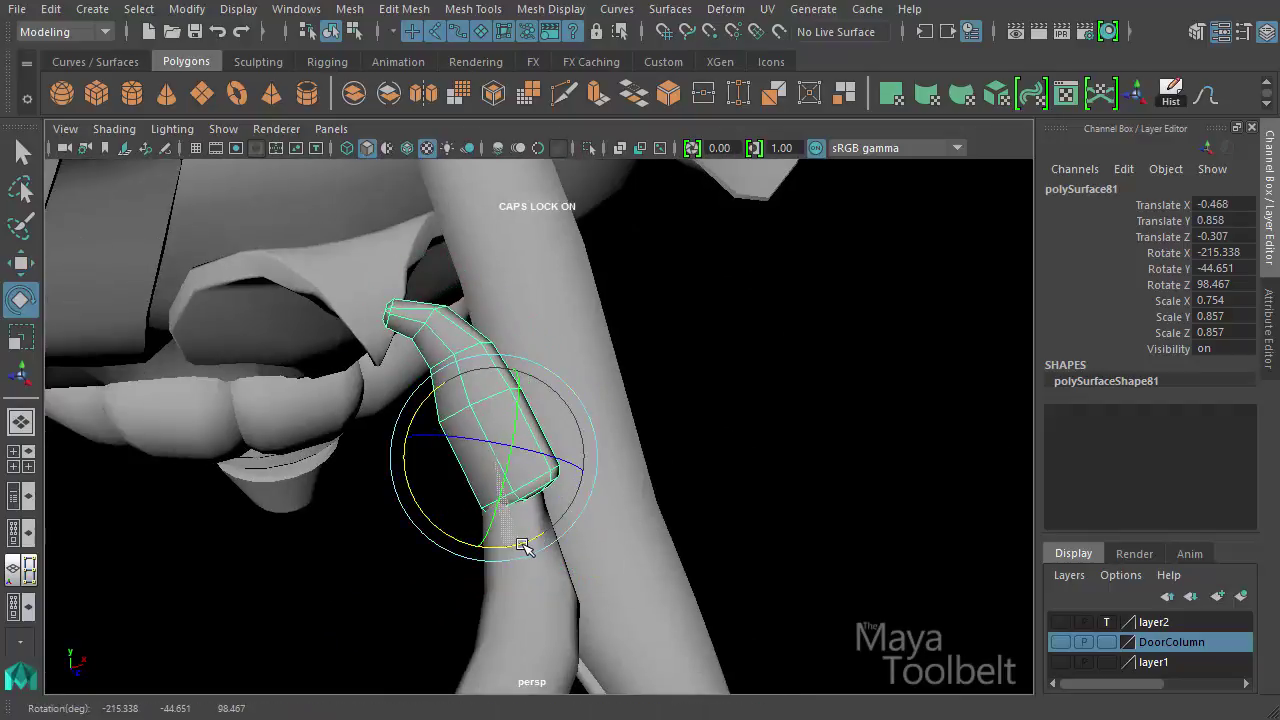
pyautogui.press('r')
pyautogui.moveTo(579, 475); pyautogui.dragTo(583, 472)
pyautogui.moveTo(654, 581); pyautogui.dragTo(628, 575, button='middle')
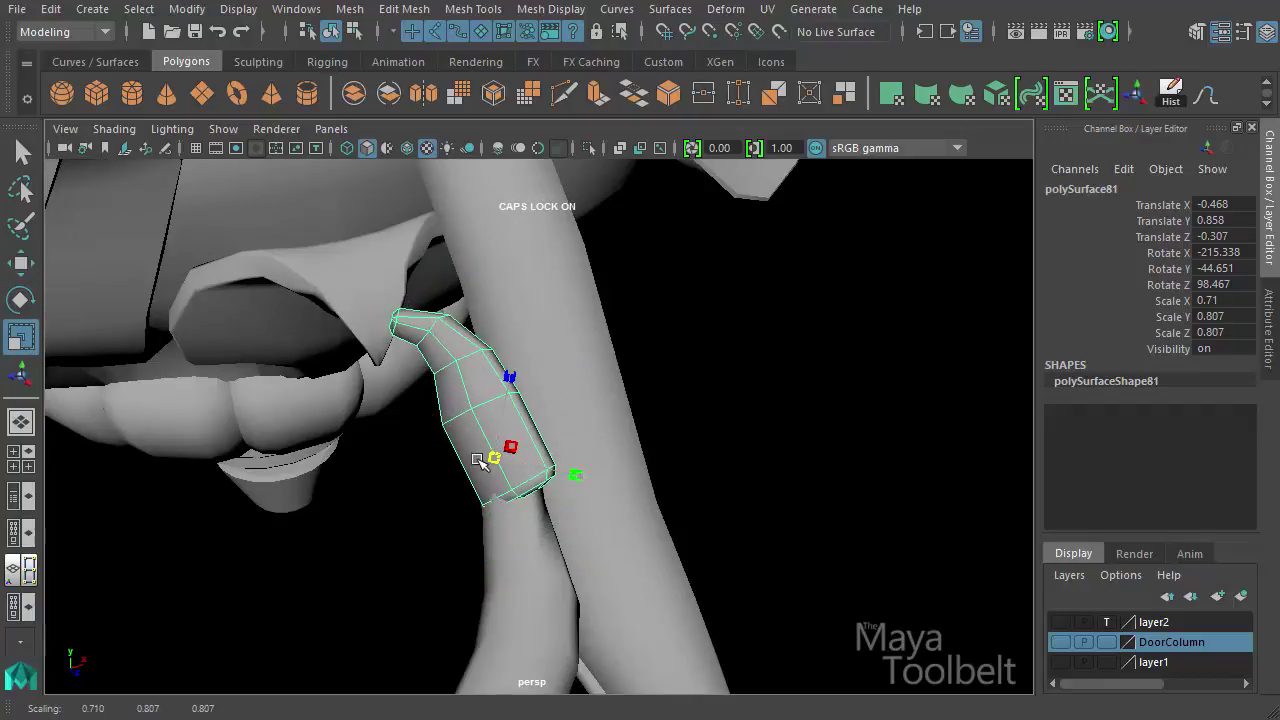
# Scale the side leaf to 0.485 in X and 0.745 in Y and Z, and rotate it to X -220.137, Y -56.183, Z 100.975
pyautogui.keyDown('alt'); pyautogui.moveTo(500, 457); pyautogui.dragTo(687, 329); pyautogui.keyUp('alt')
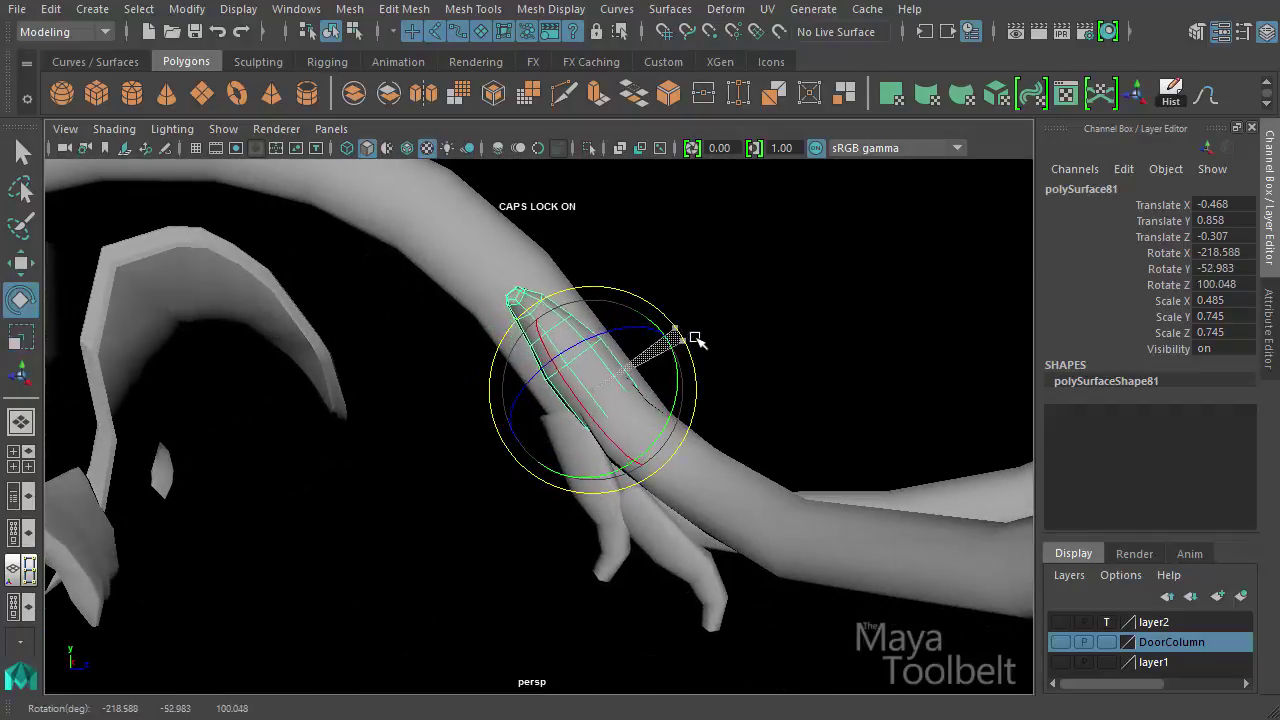
pyautogui.press('w')
pyautogui.keyDown('alt'); pyautogui.moveTo(674, 417); pyautogui.dragTo(603, 291); pyautogui.keyUp('alt')
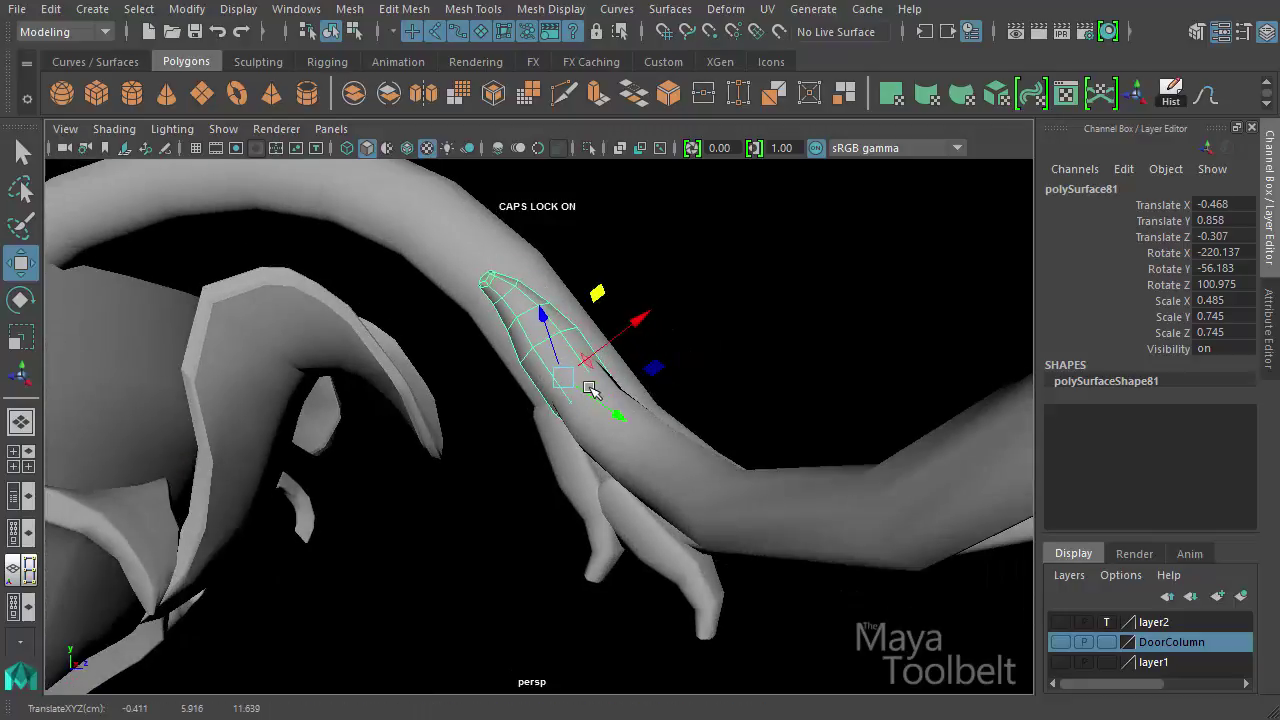
# Move the side leaf against the arm to Translate X -0.454, Y 0.861 and Z -0.308, then deselect it
pyautogui.scroll(6, 520, 415)
pyautogui.keyDown('alt'); pyautogui.moveTo(520, 429); pyautogui.dragTo(571, 443); pyautogui.keyUp('alt')
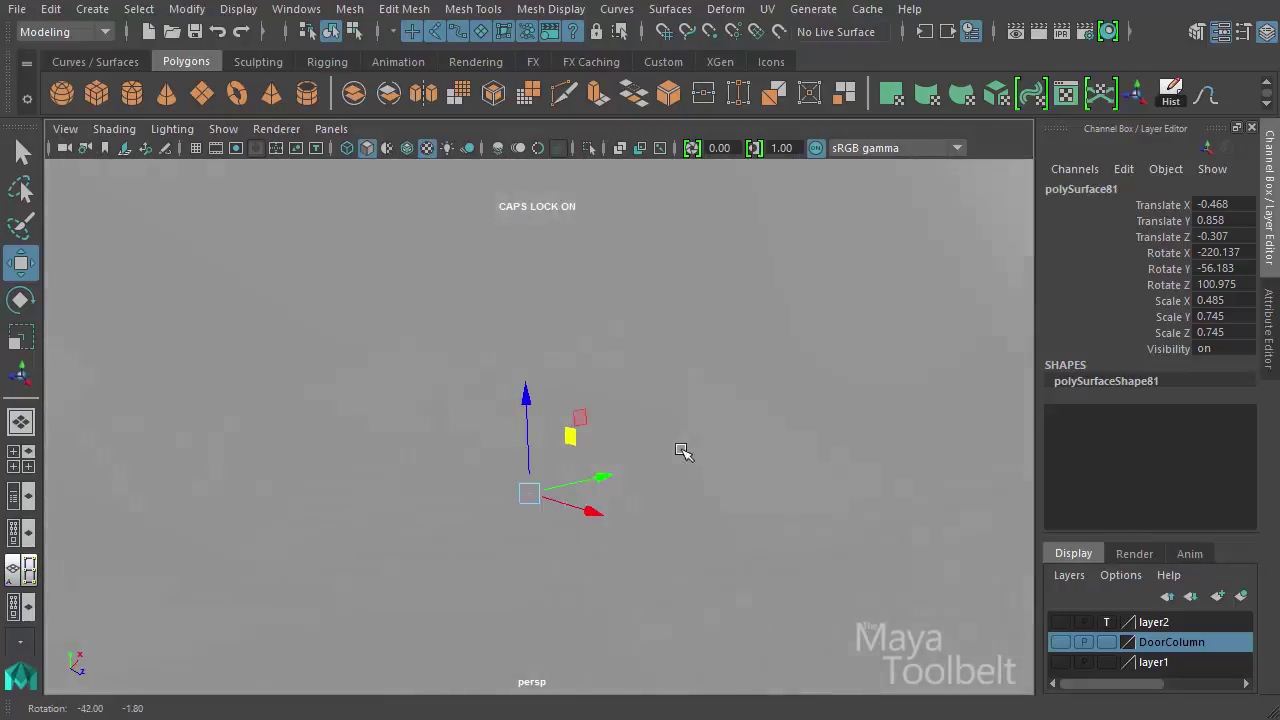
pyautogui.moveTo(500, 410); pyautogui.dragTo(797, 360)
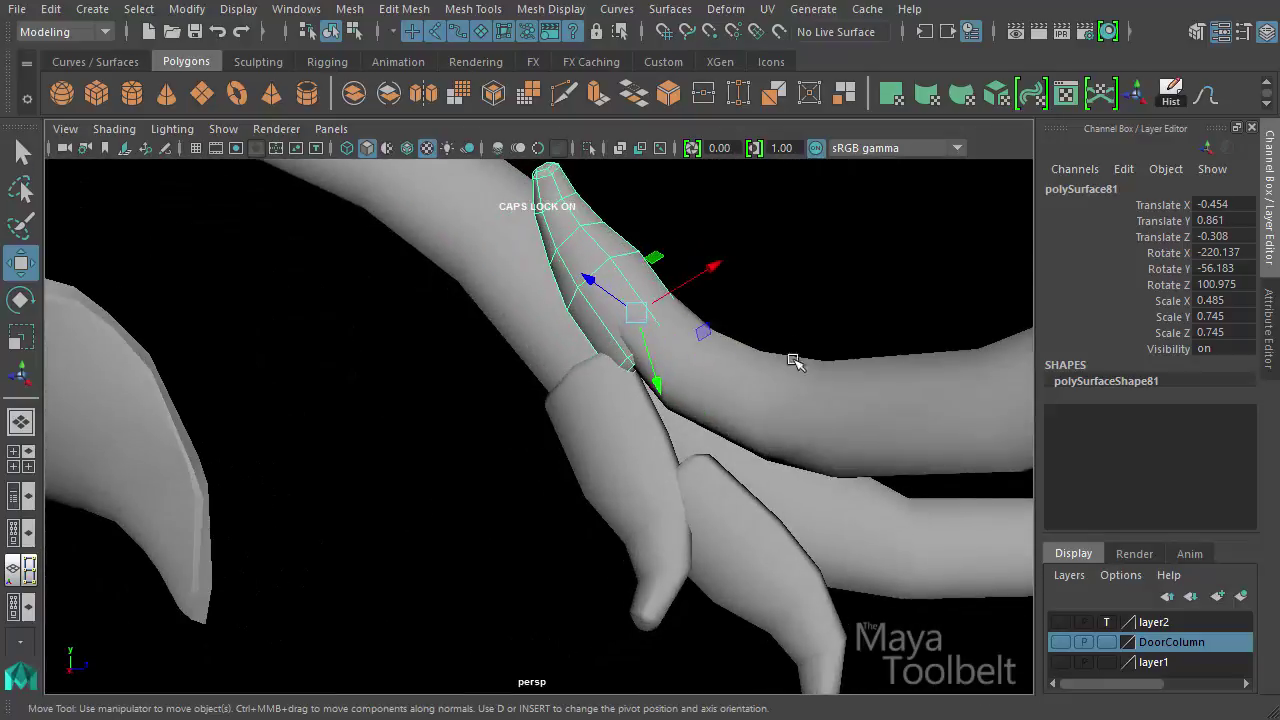
pyautogui.click(779, 371)
# Duplicate the leaf below the arm's bend and move the copy along the lower arm to Translate Y 0.703 and Z 4.084
pyautogui.keyDown('alt'); pyautogui.moveTo(779, 371); pyautogui.dragTo(100, 355, button='right'); pyautogui.keyUp('alt')
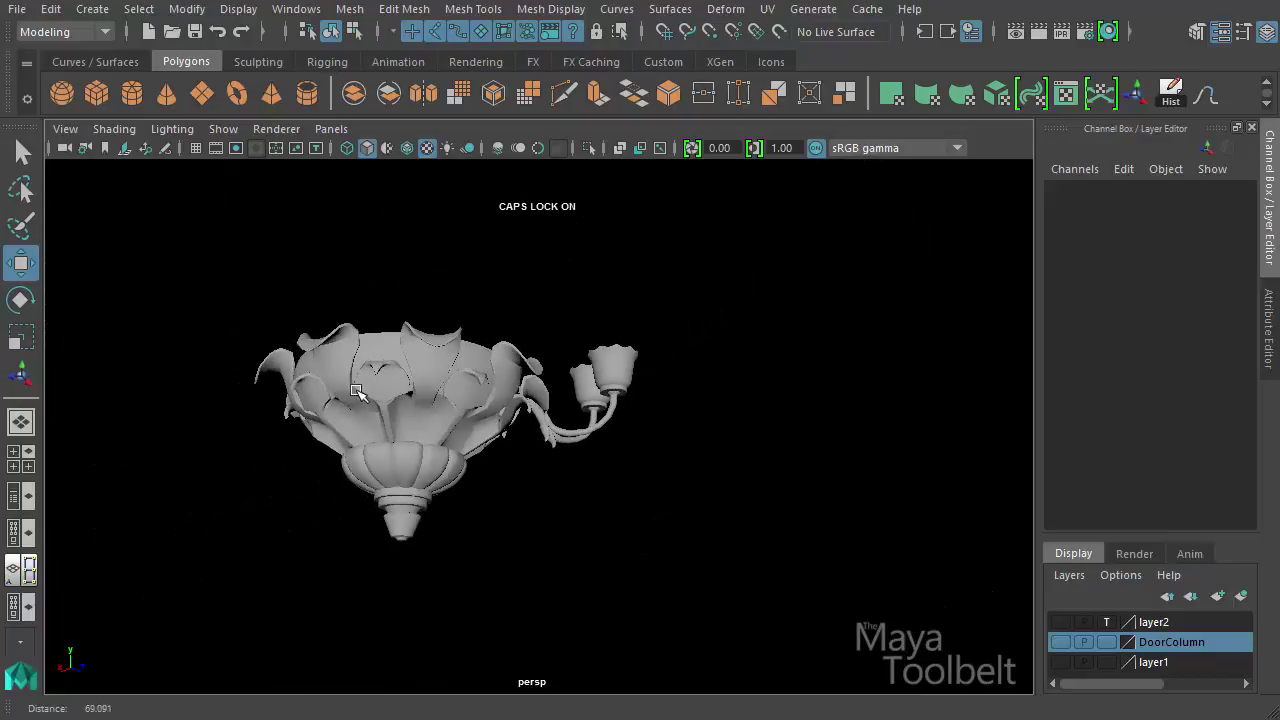
pyautogui.keyDown('alt'); pyautogui.moveTo(453, 441); pyautogui.dragTo(714, 443); pyautogui.keyUp('alt')
pyautogui.scroll(6, 563, 449)
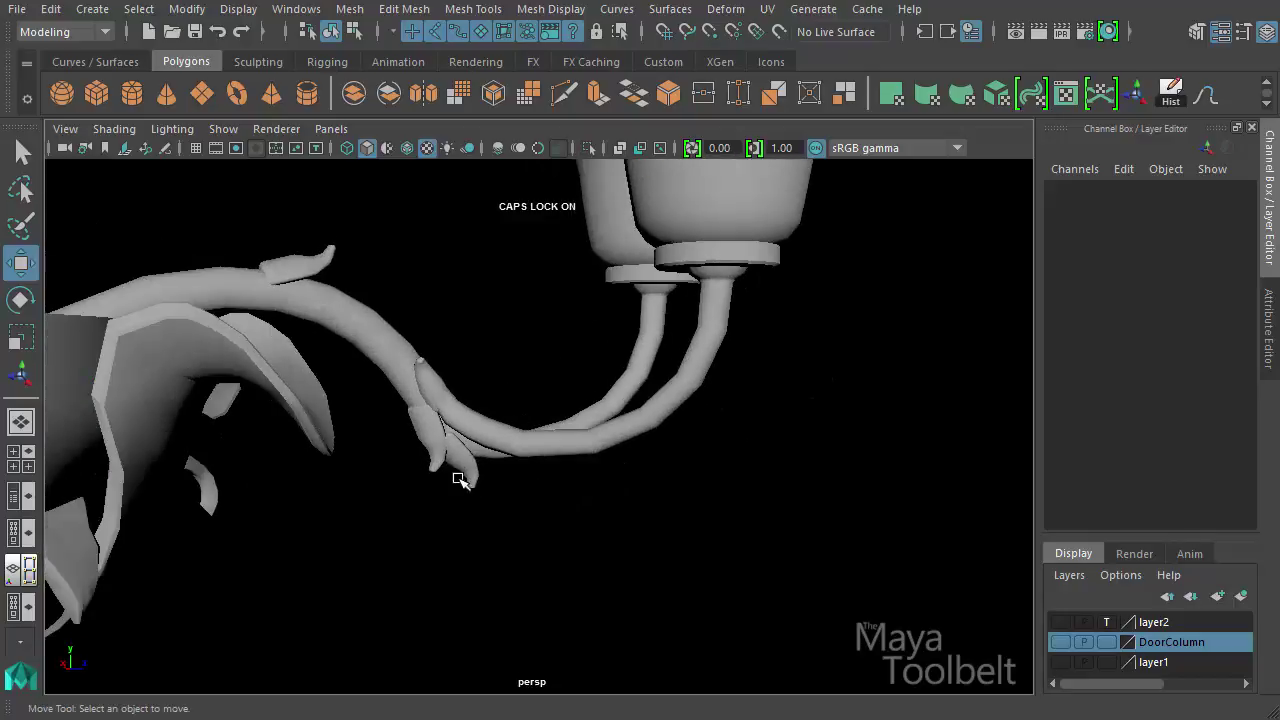
pyautogui.click(479, 447)
pyautogui.keyDown('alt'); pyautogui.moveTo(551, 503); pyautogui.dragTo(535, 413); pyautogui.keyUp('alt')
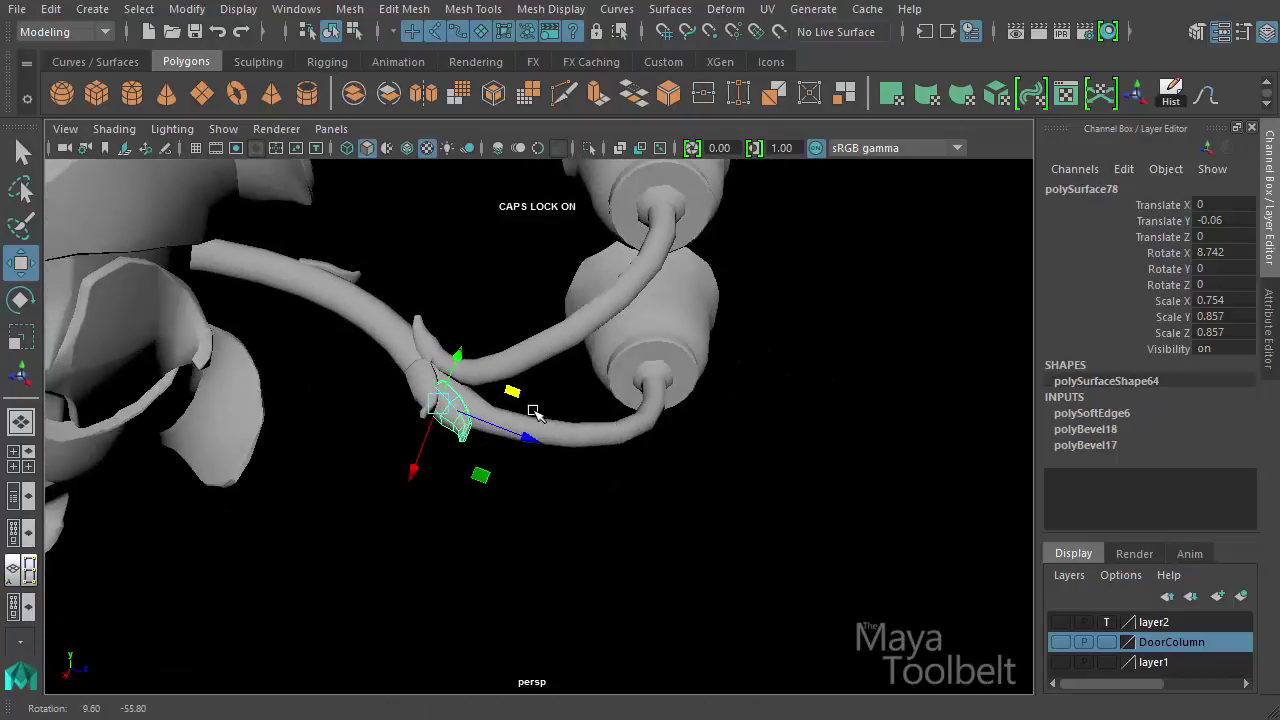
pyautogui.hotkey('ctrl', 'd')
pyautogui.keyDown('alt'); pyautogui.moveTo(606, 446); pyautogui.dragTo(502, 390); pyautogui.keyUp('alt')
pyautogui.moveTo(506, 378); pyautogui.dragTo(657, 407)
pyautogui.moveTo(714, 362); pyautogui.dragTo(722, 352)
# Rotate the lower arm's leaf copy to Rotate X -56.449 and scale it to X 0.472, Y 0.621 and Z 0.857
pyautogui.press('e')
pyautogui.keyDown('alt'); pyautogui.moveTo(722, 352); pyautogui.dragTo(619, 474); pyautogui.keyUp('alt')
pyautogui.moveTo(658, 335); pyautogui.dragTo(650, 345)
pyautogui.keyDown('alt'); pyautogui.moveTo(650, 345); pyautogui.dragTo(757, 509); pyautogui.keyUp('alt')
pyautogui.press('r')
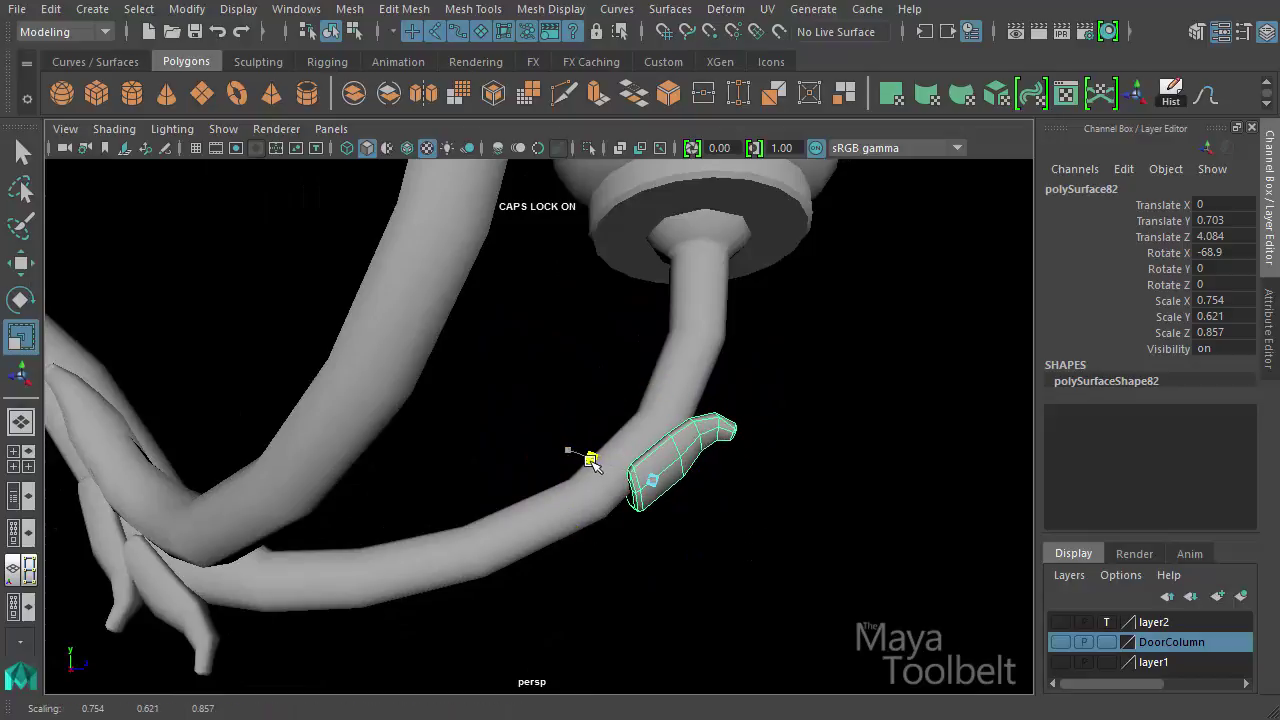
pyautogui.press('e')
pyautogui.moveTo(720, 553); pyautogui.dragTo(513, 451)
pyautogui.press('r')
pyautogui.moveTo(549, 412); pyautogui.dragTo(686, 440)
pyautogui.press('w')
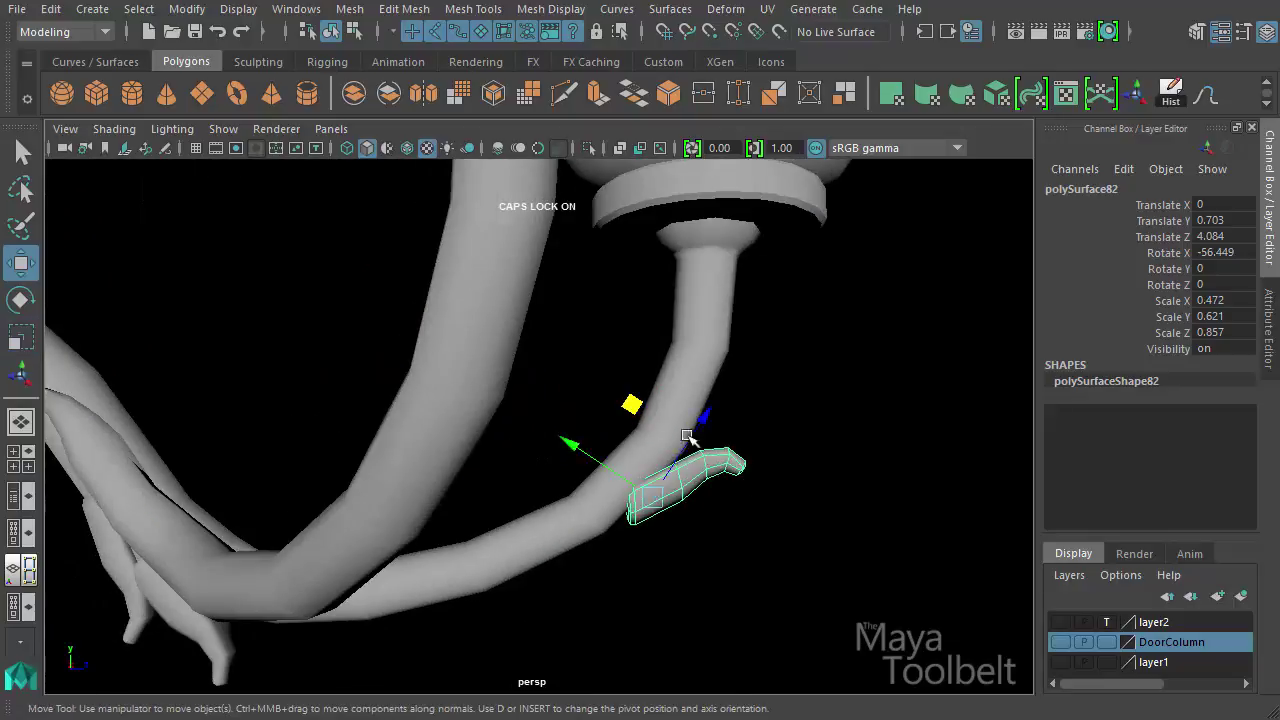
# Seat the leaf copy on the lower arm at Translate Y 0.729 and Z 3.972 with Rotate X -52.926
pyautogui.moveTo(633, 407); pyautogui.dragTo(618, 404)
pyautogui.press('e')
pyautogui.moveTo(736, 443); pyautogui.dragTo(740, 451)
pyautogui.press('w')
pyautogui.click(796, 417)
pyautogui.press('f')
# Duplicate the lower arm's leaf and bring the copy to the other arm, rotated to X -60.757, Y -36.417 and Z 21.028
pyautogui.keyDown('alt'); pyautogui.moveTo(571, 554); pyautogui.dragTo(541, 590); pyautogui.keyUp('alt')
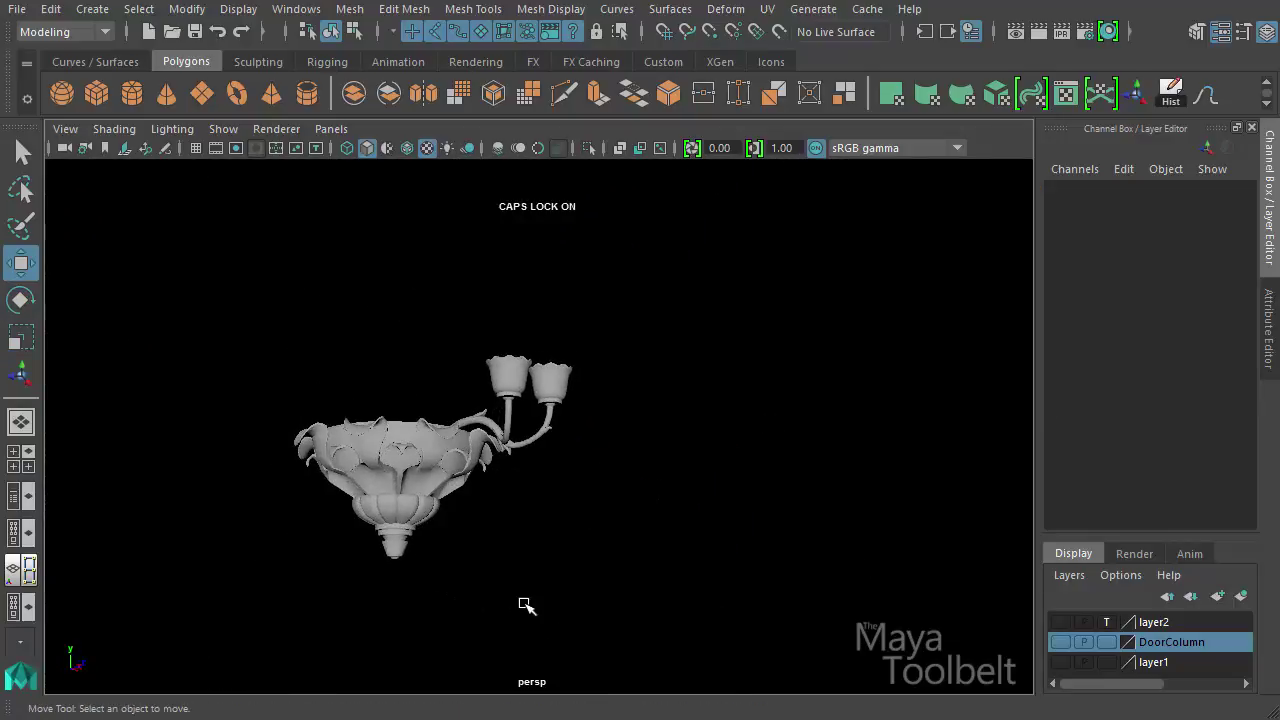
pyautogui.keyDown('alt'); pyautogui.moveTo(470, 500); pyautogui.dragTo(434, 492); pyautogui.keyUp('alt')
pyautogui.keyDown('alt'); pyautogui.moveTo(434, 492); pyautogui.dragTo(686, 493, button='right'); pyautogui.keyUp('alt')
pyautogui.keyDown('alt'); pyautogui.moveTo(535, 450); pyautogui.dragTo(455, 486); pyautogui.keyUp('alt')
pyautogui.keyDown('alt'); pyautogui.moveTo(460, 486); pyautogui.dragTo(800, 498, button='right'); pyautogui.keyUp('alt')
pyautogui.keyDown('alt'); pyautogui.moveTo(348, 370); pyautogui.dragTo(480, 347); pyautogui.keyUp('alt')
pyautogui.click(566, 423)
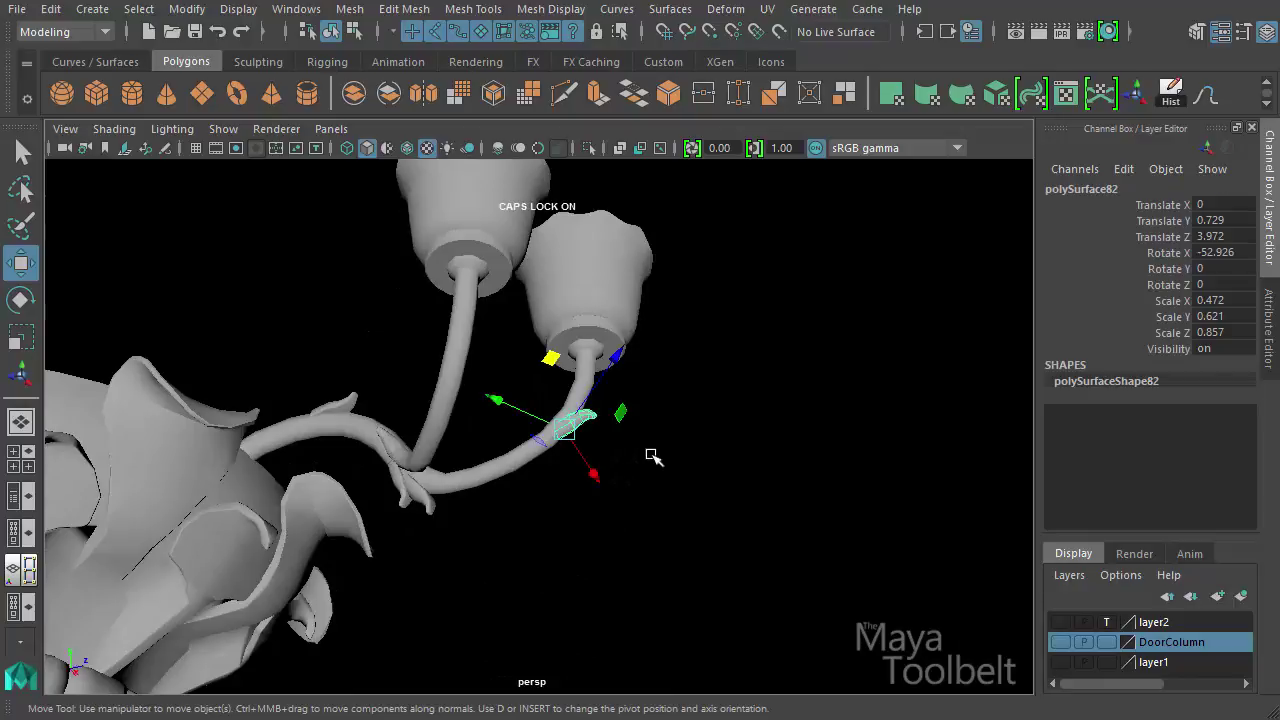
pyautogui.moveTo(651, 457)
pyautogui.keyDown('alt'); pyautogui.mouseDown()
pyautogui.moveTo(560, 443)
pyautogui.moveTo(546, 487)
pyautogui.moveTo(503, 486)
pyautogui.moveTo(720, 509)
pyautogui.moveTo(634, 452)
pyautogui.moveTo(662, 441)
pyautogui.mouseUp(); pyautogui.keyUp('alt')
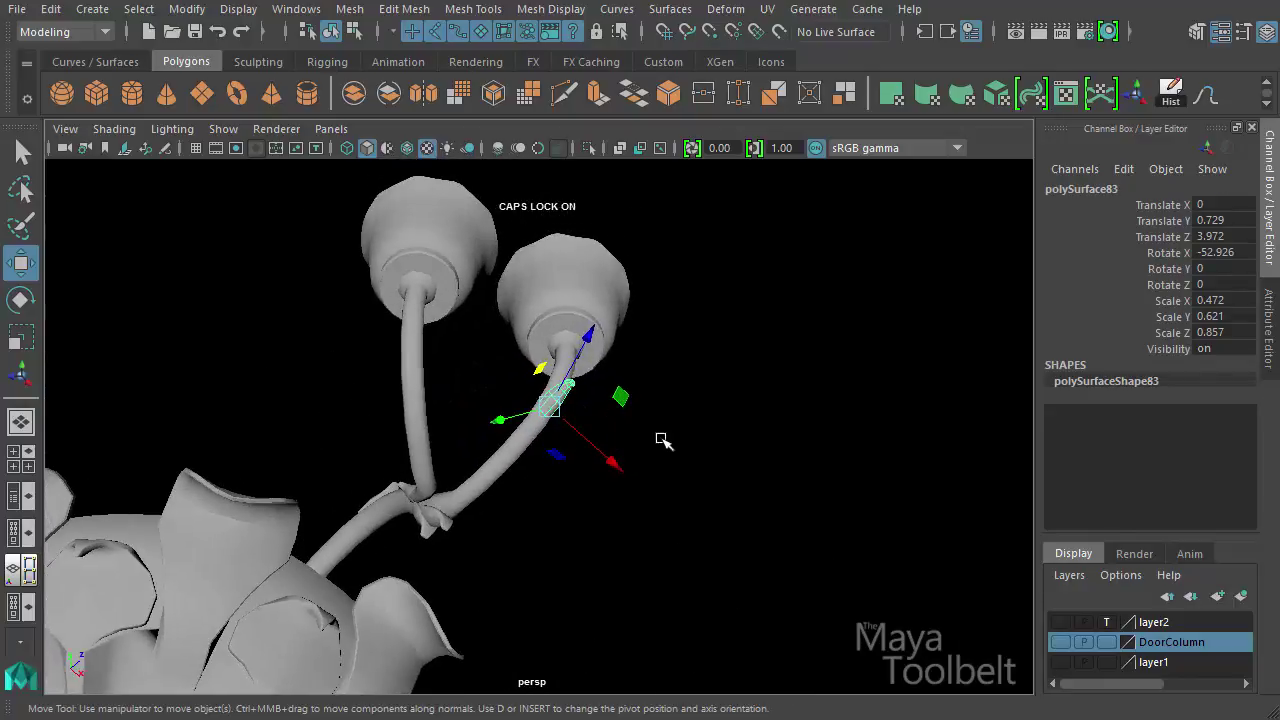
pyautogui.press('e')
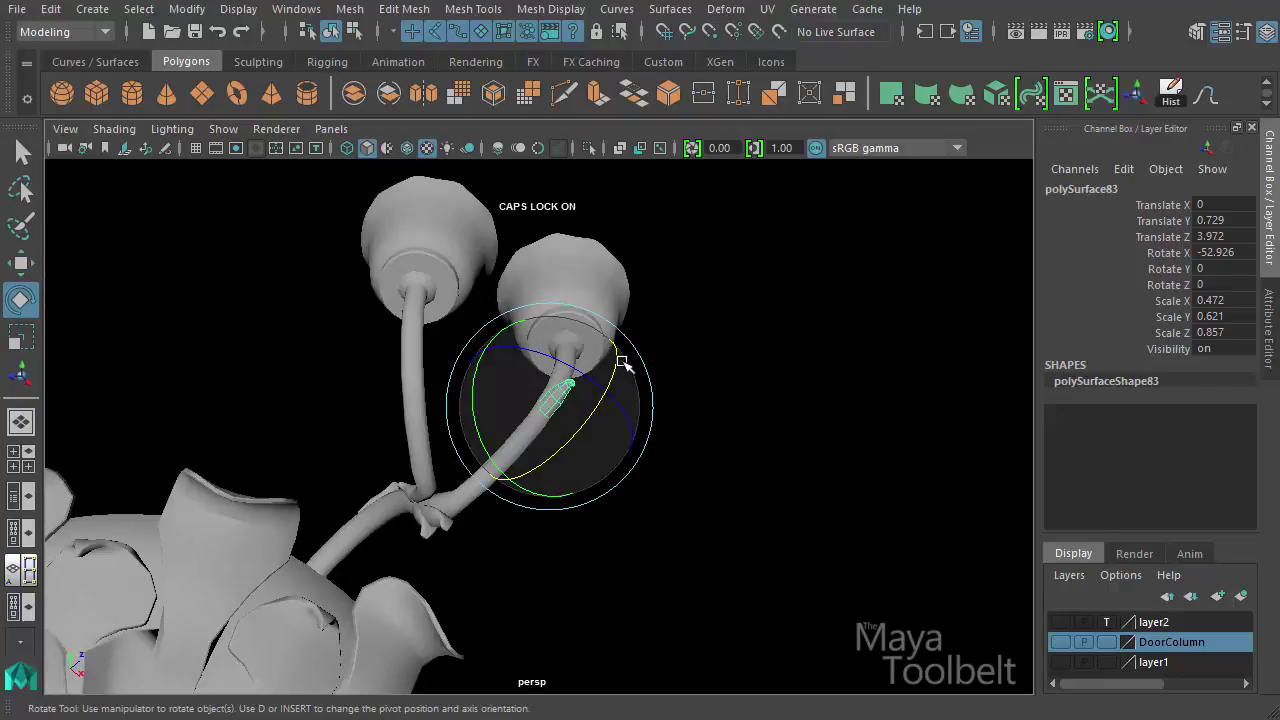
pyautogui.press('w')
pyautogui.keyDown('alt'); pyautogui.moveTo(622, 362); pyautogui.dragTo(651, 330); pyautogui.keyUp('alt')
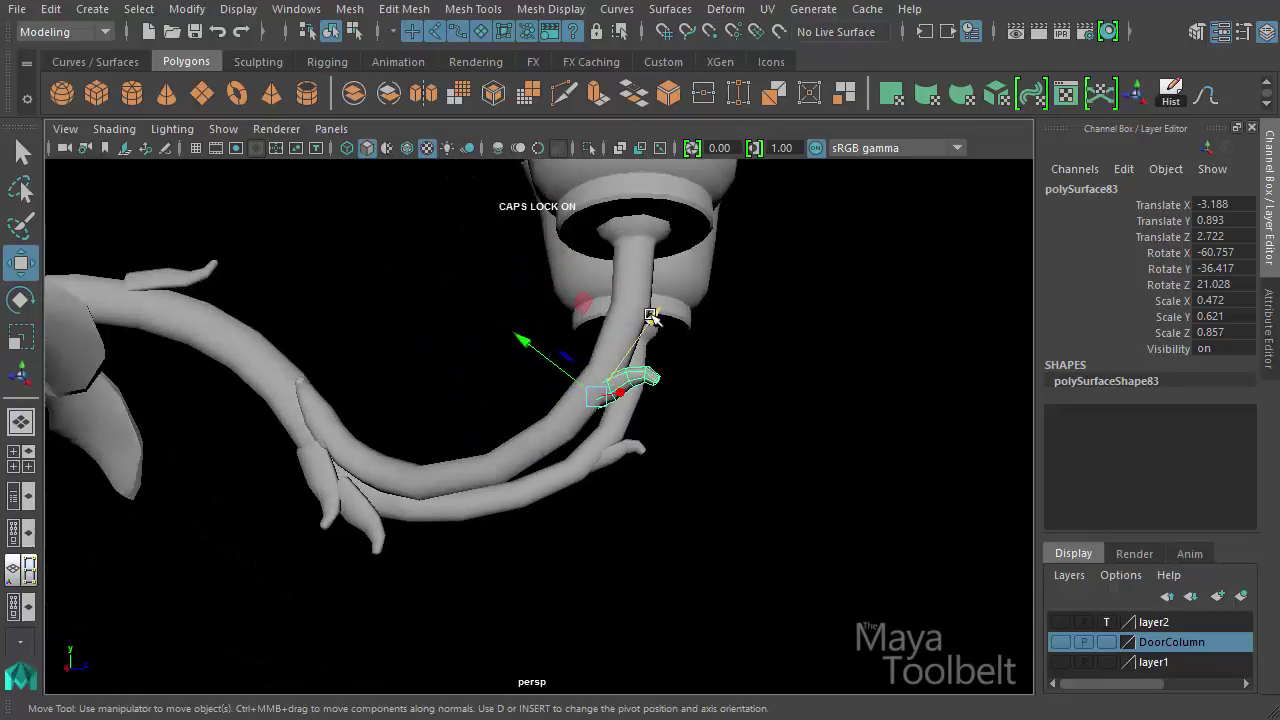
# Place the copy at Translate X -2.927, Y 0.533, Z 2.508 and rotate it to X -59.829, Y -42.817, Z 19.766
pyautogui.keyDown('alt'); pyautogui.moveTo(545, 373); pyautogui.dragTo(418, 376); pyautogui.keyUp('alt')
pyautogui.press('e')
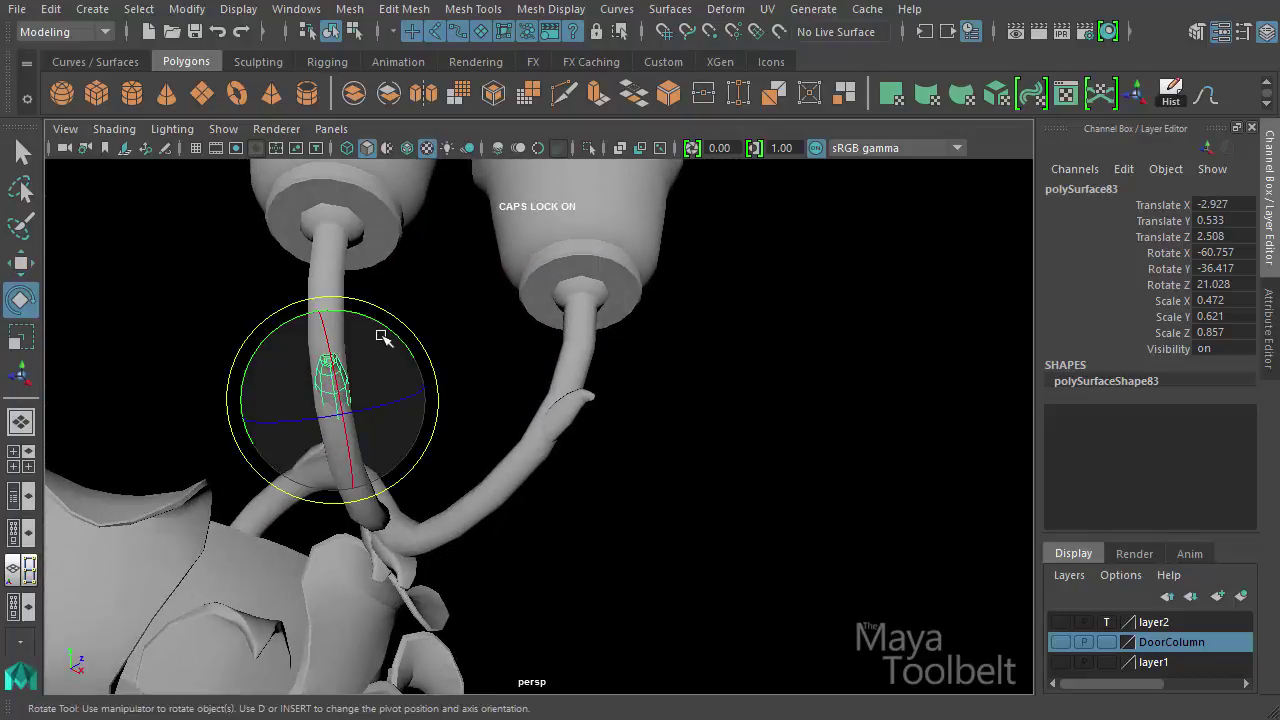
pyautogui.moveTo(371, 337); pyautogui.dragTo(378, 322)
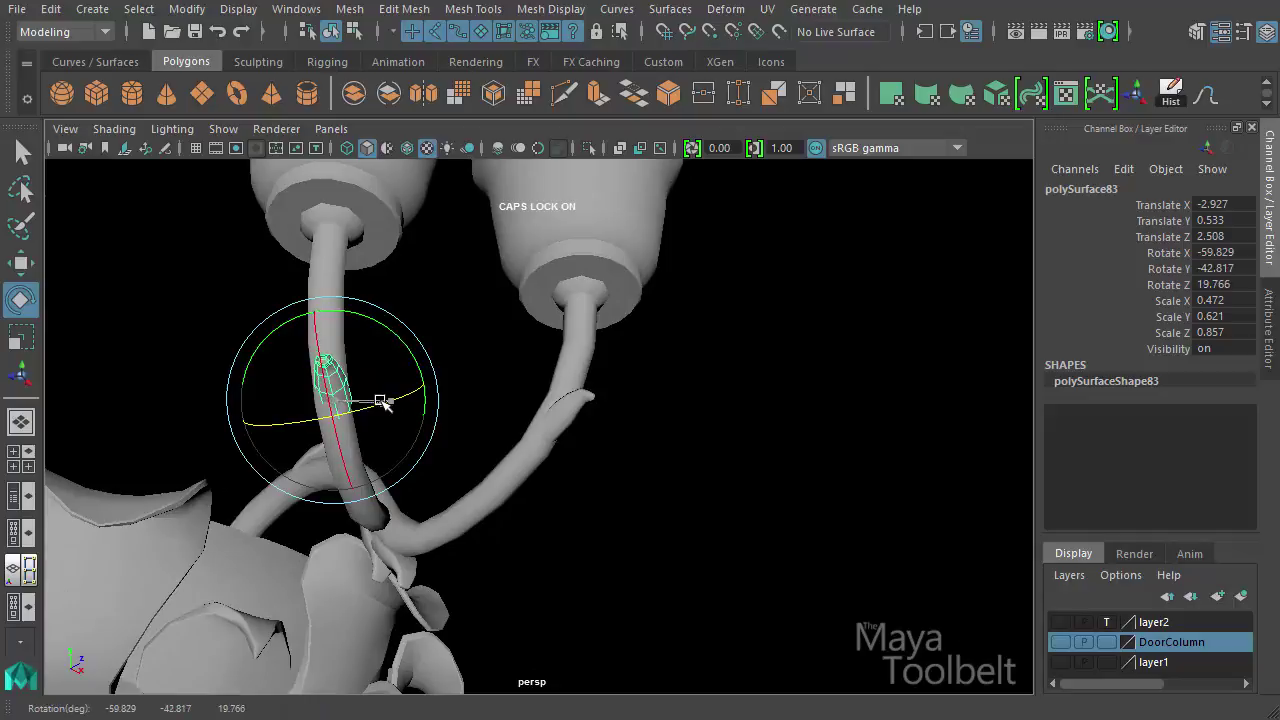
# Refine the copy's fit on the arm with Translate X -2.963, Y 0.521, Z 2.472 and Rotate X -52.717, Y -48.717, Z 5.335
pyautogui.press('w')
pyautogui.moveTo(383, 402); pyautogui.dragTo(598, 378)
pyautogui.press('f')
pyautogui.press('e')
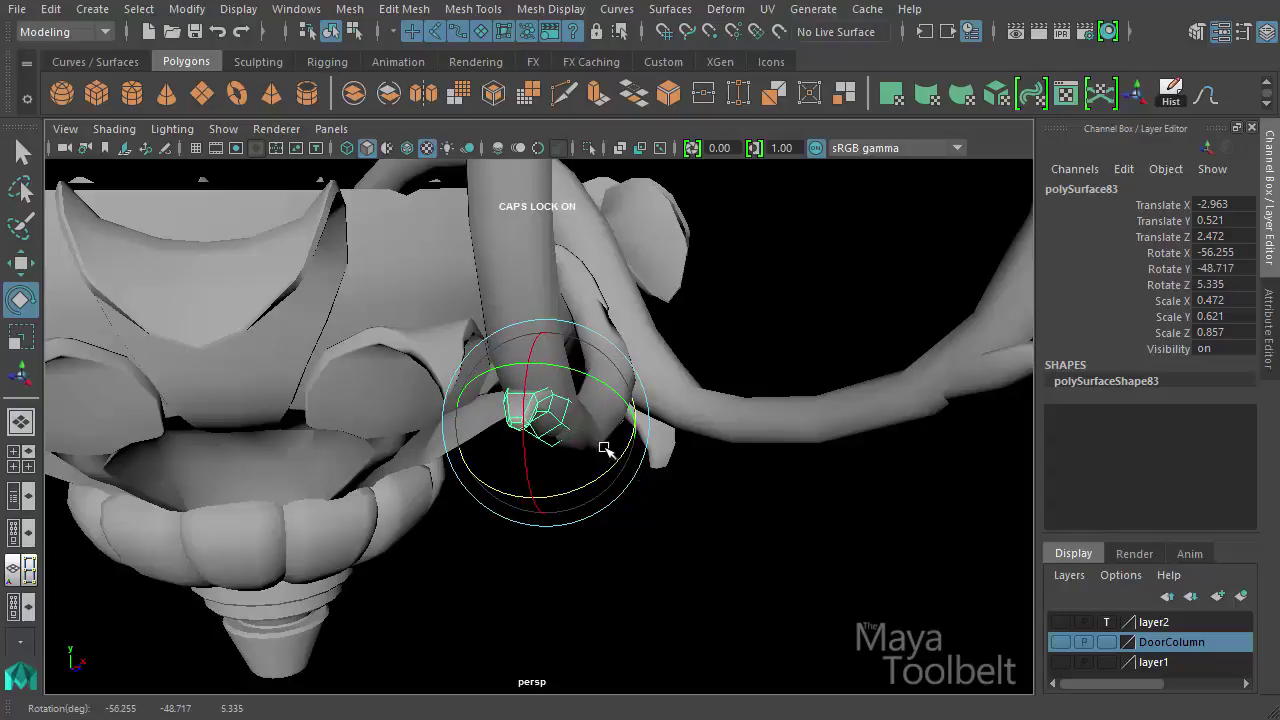
pyautogui.keyDown('alt'); pyautogui.moveTo(605, 449); pyautogui.dragTo(580, 399); pyautogui.keyUp('alt')
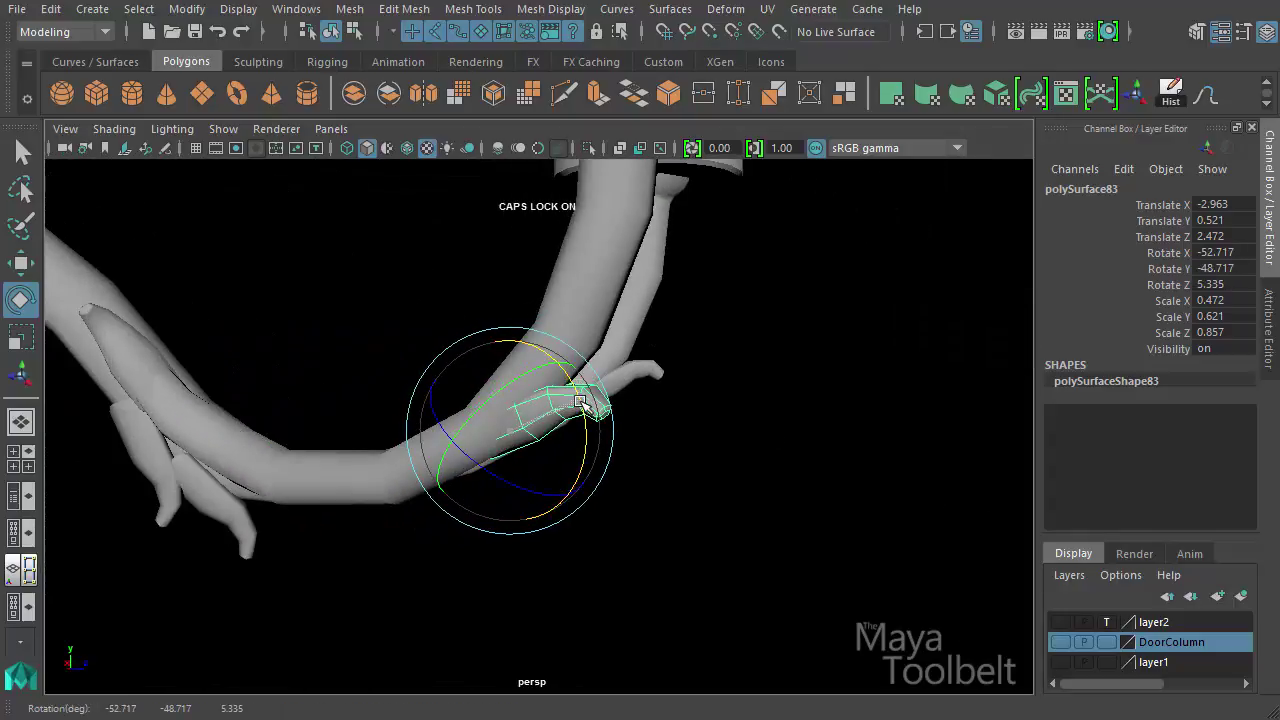
pyautogui.press('w')
pyautogui.click(677, 480)
# Duplicate that arm's leaf and shift the copy below it to Translate X -2.791, Y 0.276 and Z 2.342
pyautogui.keyDown('alt'); pyautogui.moveTo(677, 480); pyautogui.dragTo(425, 500); pyautogui.keyUp('alt')
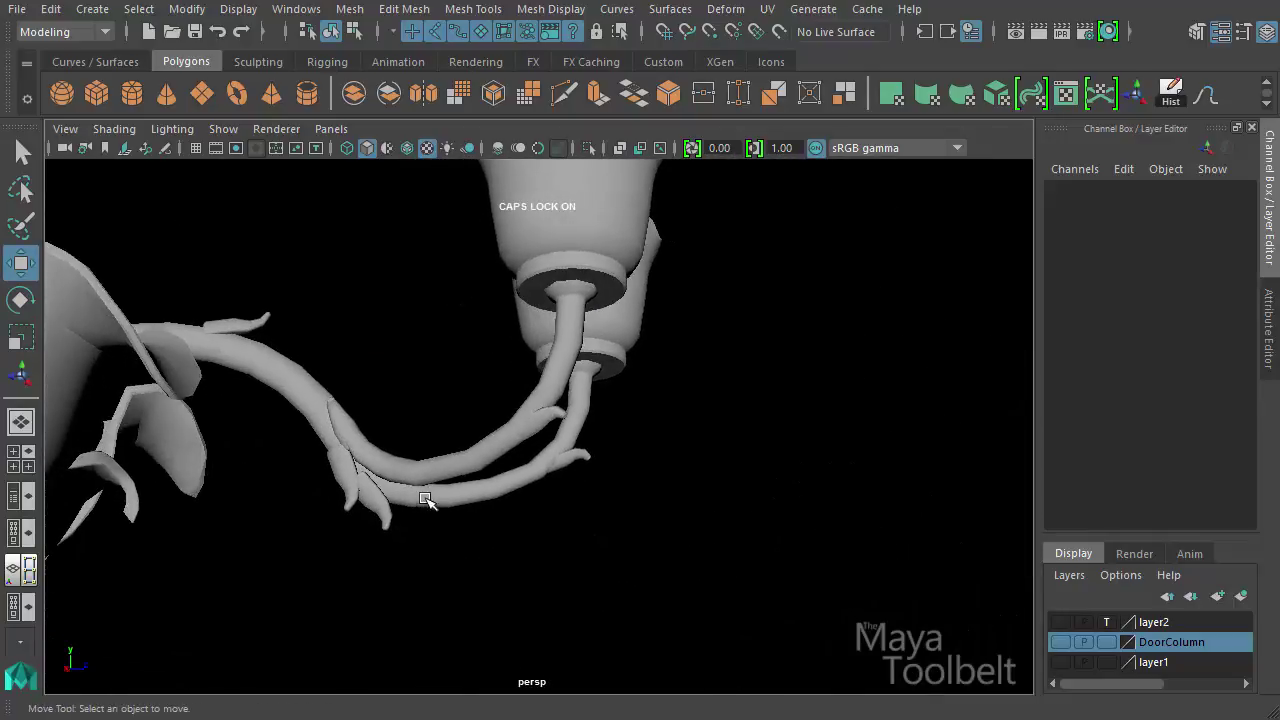
pyautogui.keyDown('alt'); pyautogui.moveTo(425, 500); pyautogui.dragTo(614, 489, button='right'); pyautogui.keyUp('alt')
pyautogui.keyDown('alt'); pyautogui.moveTo(614, 489); pyautogui.dragTo(562, 418); pyautogui.keyUp('alt')
pyautogui.click(564, 416)
pyautogui.keyDown('alt'); pyautogui.moveTo(608, 500); pyautogui.dragTo(691, 488, button='right'); pyautogui.keyUp('alt')
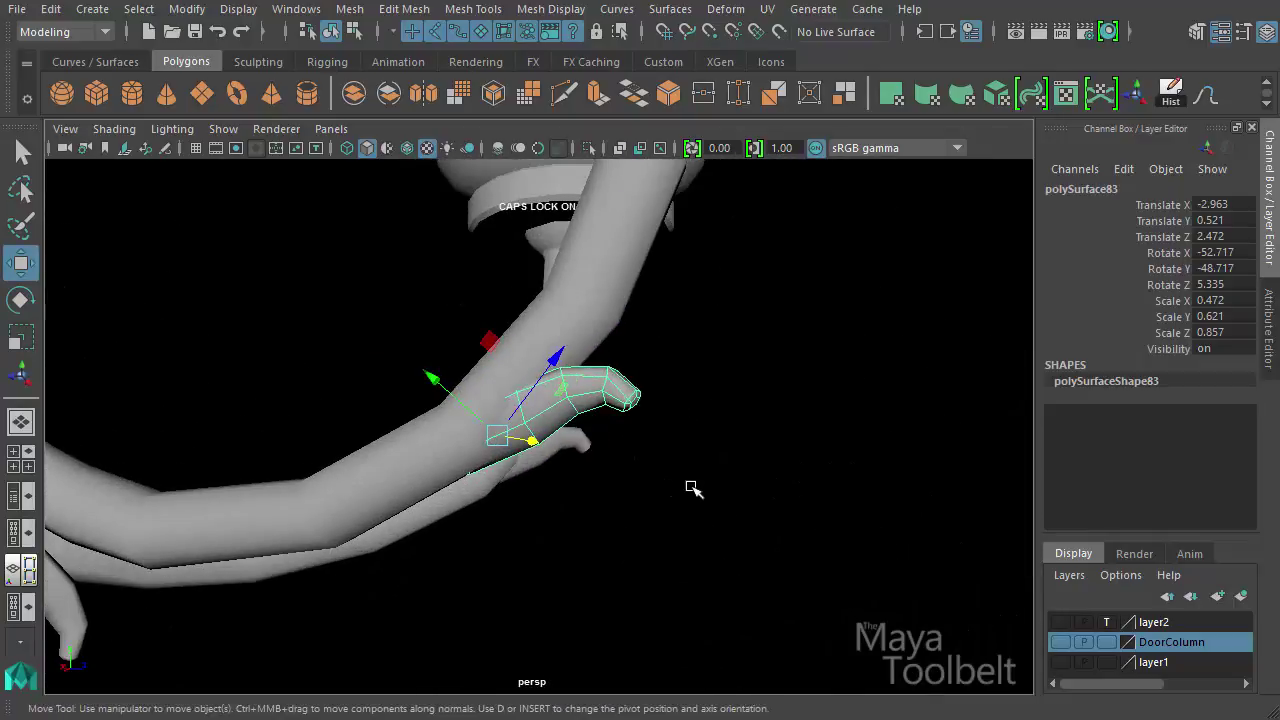
pyautogui.keyDown('alt'); pyautogui.moveTo(668, 444); pyautogui.dragTo(700, 492); pyautogui.keyUp('alt')
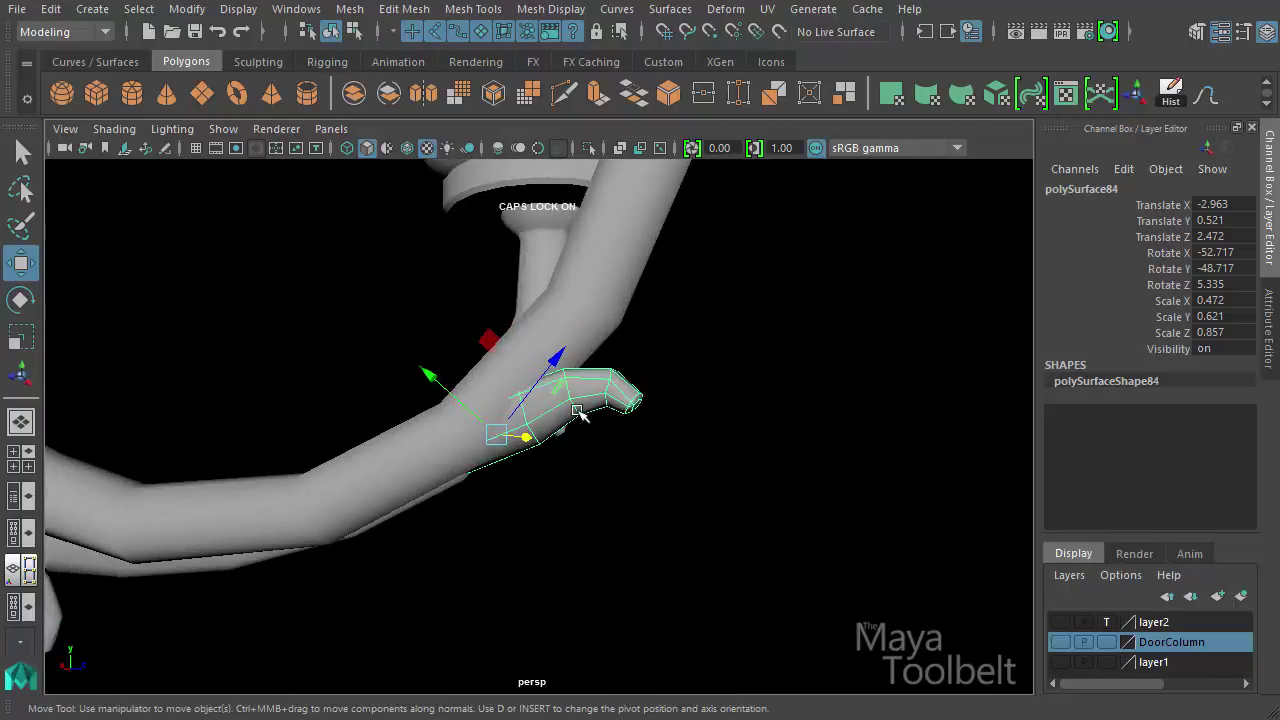
pyautogui.press('e')
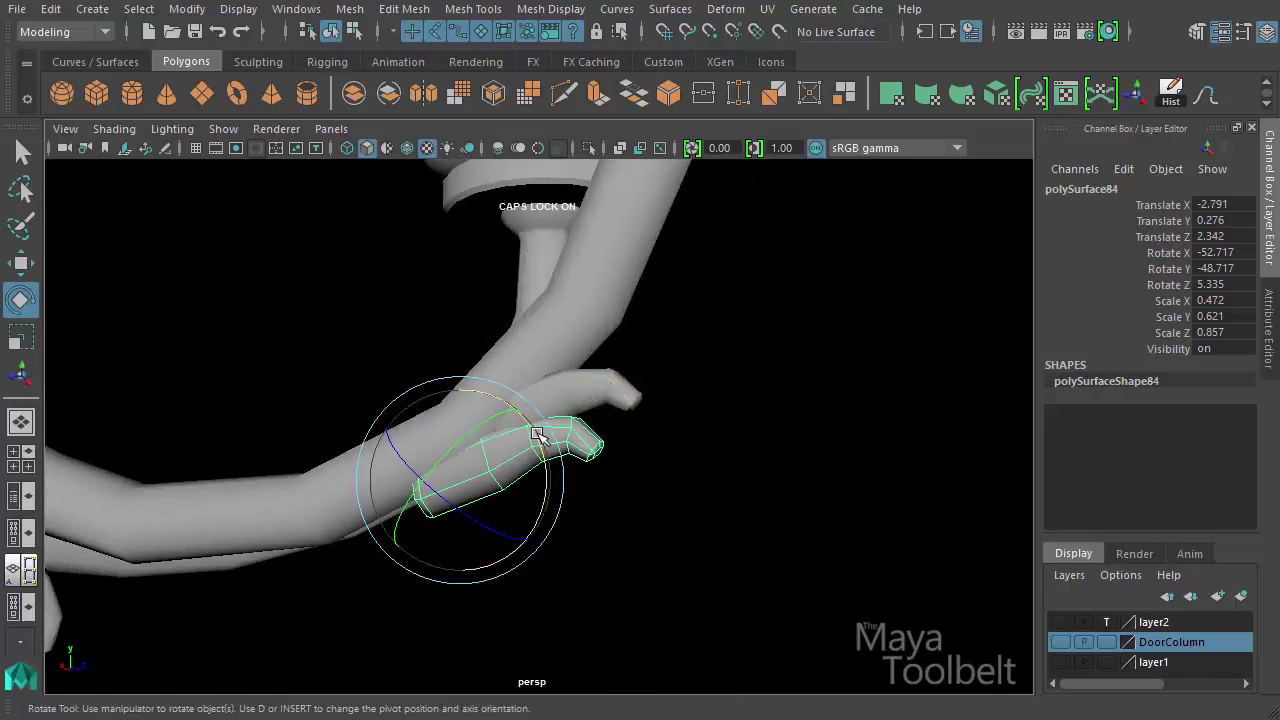
pyautogui.press('w')
pyautogui.click(637, 459)
# Duplicate the inner leaf under the bend, enlarge it to scale 0.921, 1.047, 1.154, rotate it to X 45.456 and place it farther up the arm
pyautogui.keyDown('alt'); pyautogui.moveTo(637, 459); pyautogui.dragTo(580, 390); pyautogui.keyUp('alt')
pyautogui.keyDown('alt'); pyautogui.moveTo(580, 390); pyautogui.dragTo(418, 437, button='right'); pyautogui.keyUp('alt')
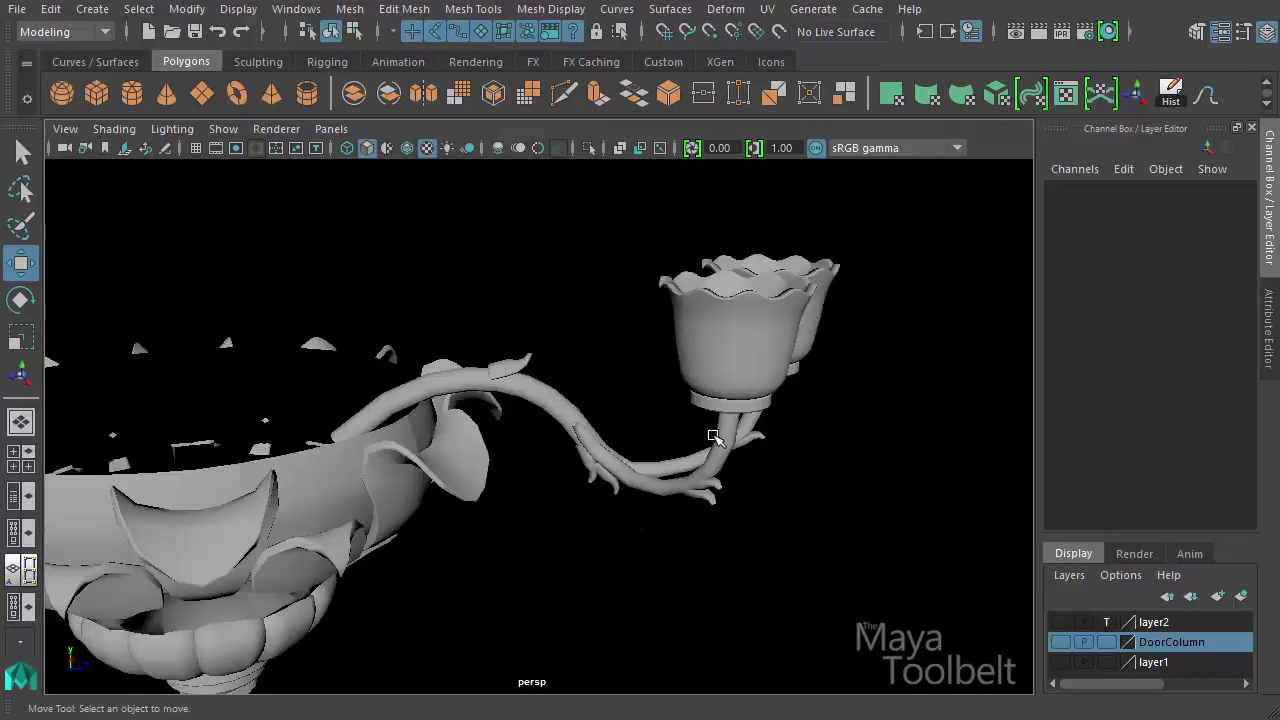
pyautogui.keyDown('alt'); pyautogui.moveTo(716, 436); pyautogui.dragTo(818, 414); pyautogui.keyUp('alt')
pyautogui.click(634, 362)
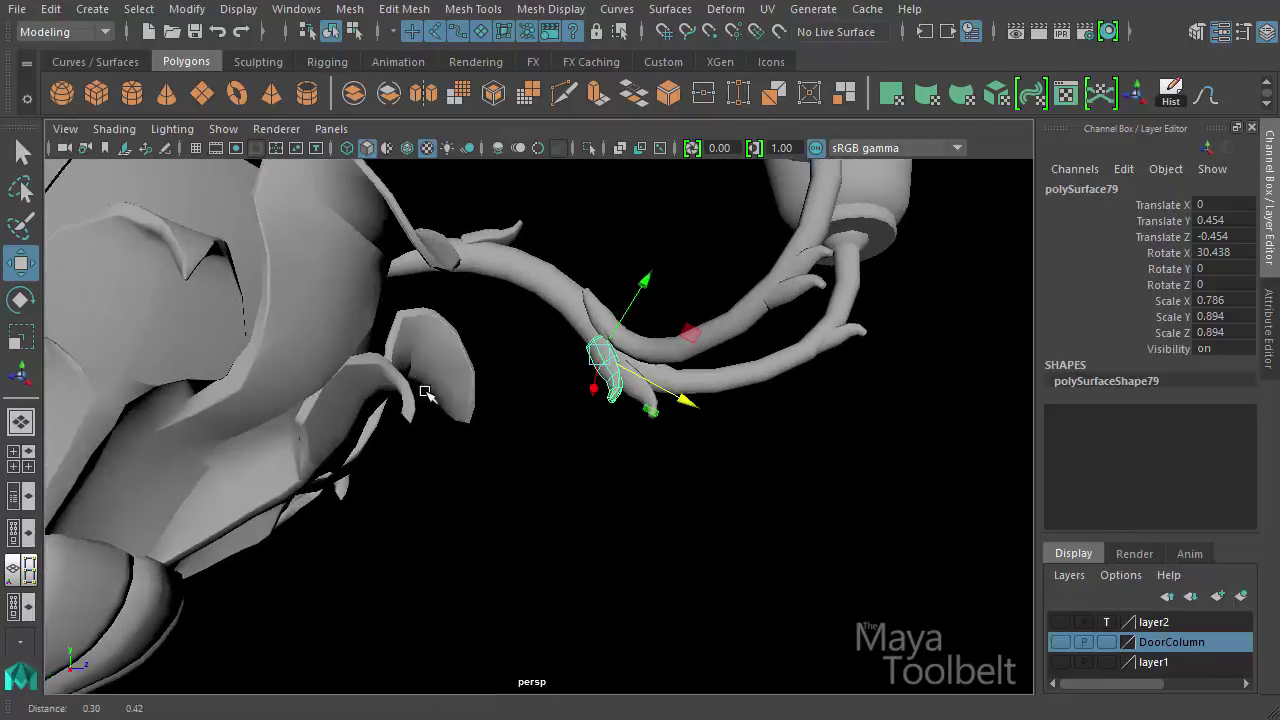
pyautogui.scroll(5, 660, 430)
pyautogui.moveTo(655, 457); pyautogui.dragTo(627, 451)
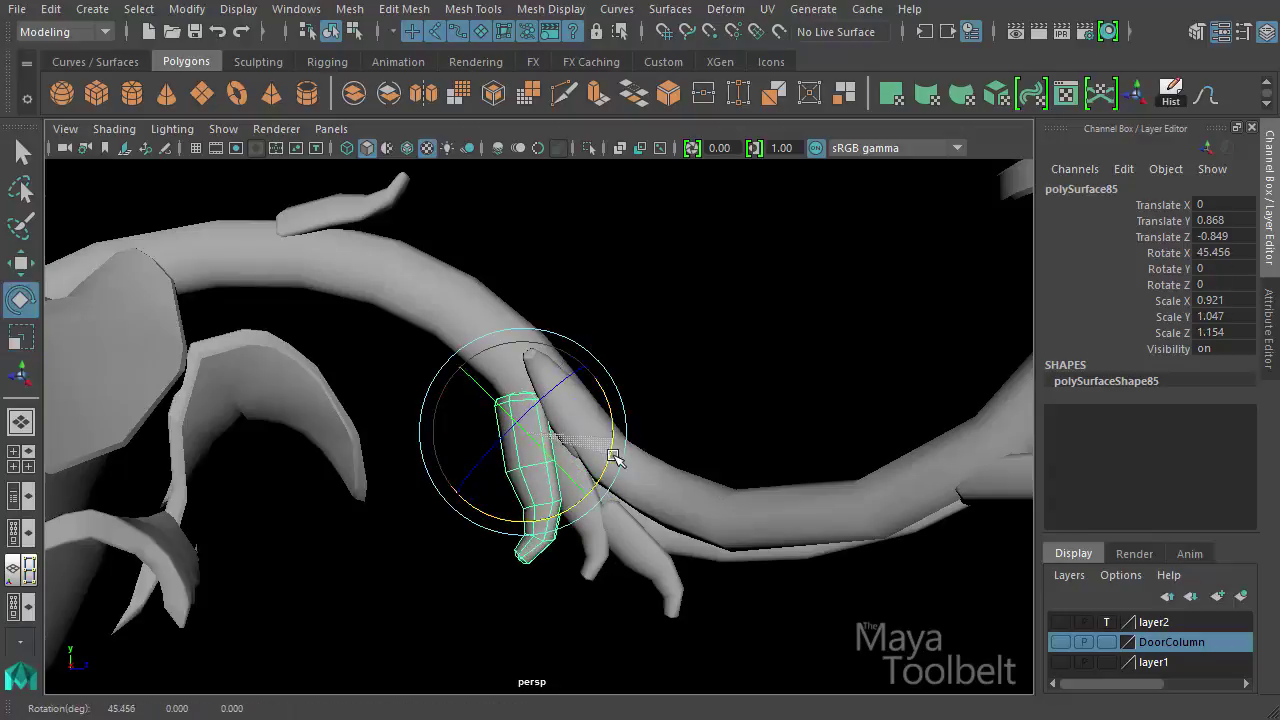
pyautogui.press('w')
pyautogui.moveTo(608, 428); pyautogui.dragTo(531, 400)
pyautogui.click(655, 385)
# Select the branching arm tube, edit its vertices and move a vertex at its joint end toward the main arm
pyautogui.scroll(-5, 645, 400)
pyautogui.scroll(5, 569, 437)
pyautogui.click(405, 413)
pyautogui.keyDown('alt'); pyautogui.moveTo(405, 413); pyautogui.dragTo(522, 458); pyautogui.keyUp('alt')
pyautogui.scroll(-5, 684, 479)
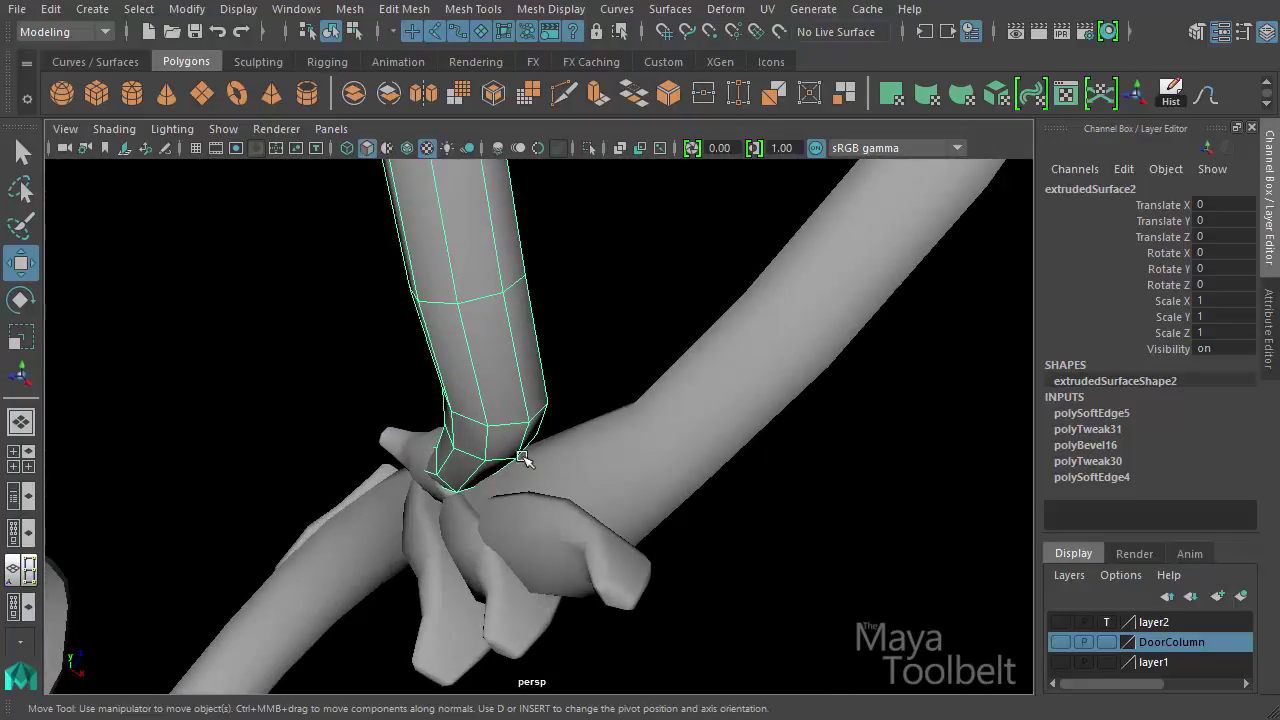
pyautogui.moveTo(509, 355); pyautogui.dragTo(509, 388, button='right')
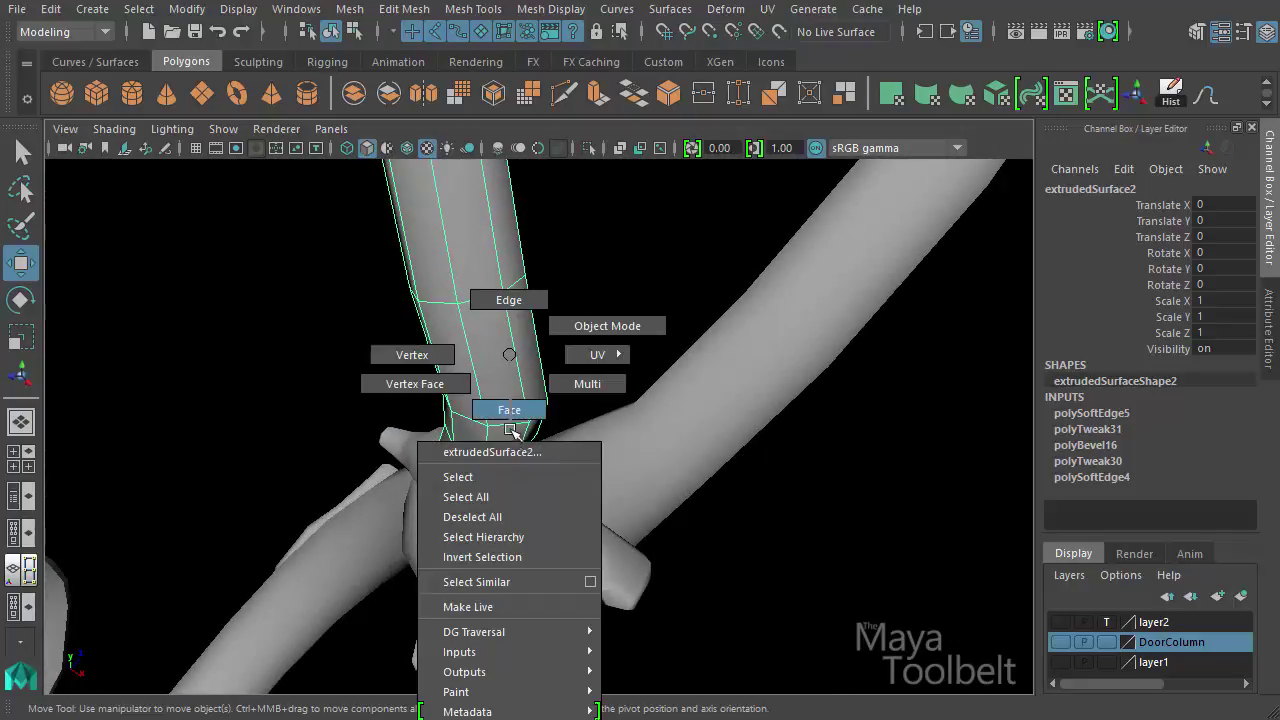
pyautogui.moveTo(432, 365); pyautogui.dragTo(432, 366, button='right')
pyautogui.click(487, 460)
pyautogui.keyDown('alt'); pyautogui.moveTo(487, 460); pyautogui.dragTo(550, 510); pyautogui.keyUp('alt')
pyautogui.keyDown('alt'); pyautogui.moveTo(543, 520); pyautogui.dragTo(497, 508); pyautogui.keyUp('alt')
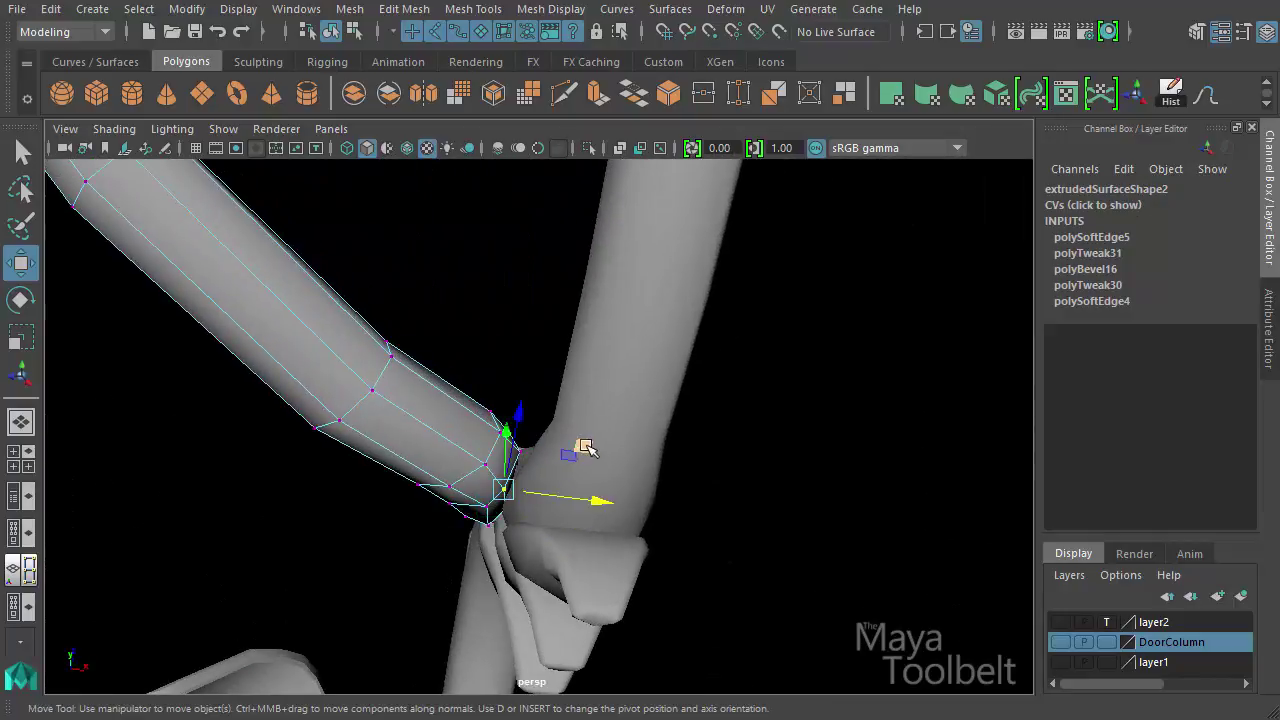
pyautogui.keyDown('alt'); pyautogui.moveTo(605, 503); pyautogui.dragTo(568, 501); pyautogui.keyUp('alt')
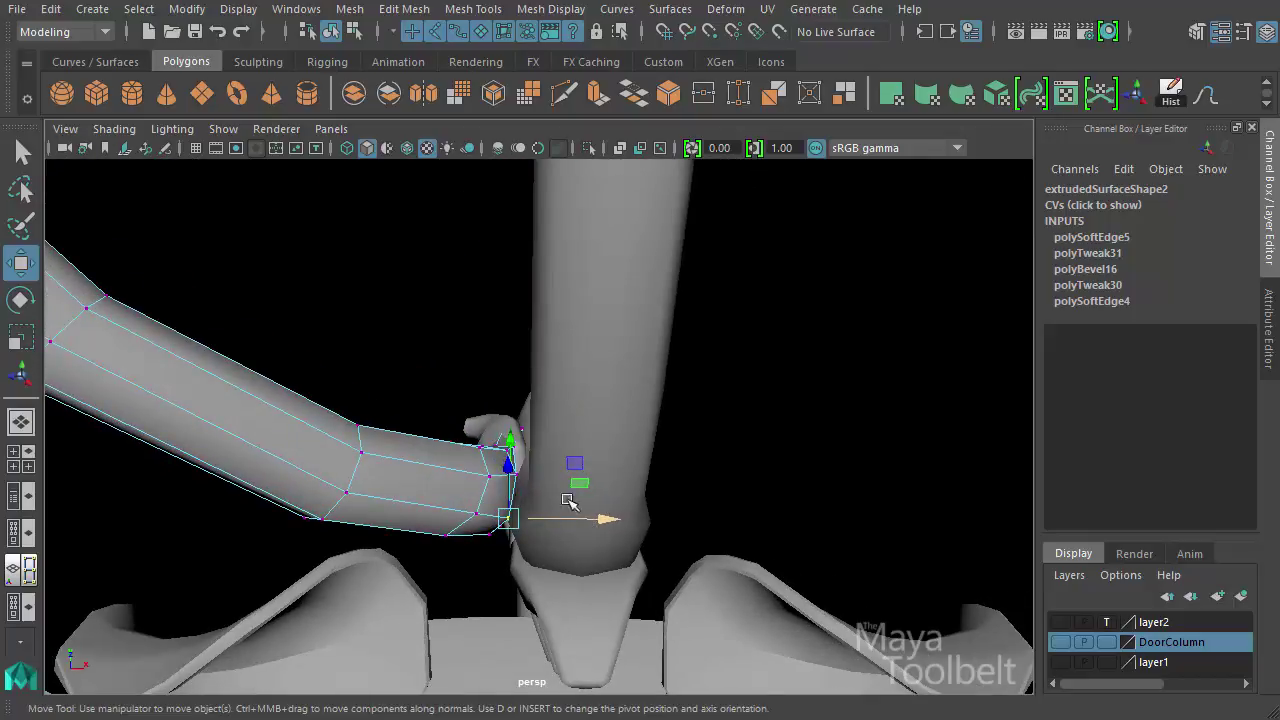
# Select the neighbouring end vertex of the branching tube and move it into the main arm's surface
pyautogui.press('q')
pyautogui.click(524, 473)
pyautogui.hotkey('ctrl', 'z')
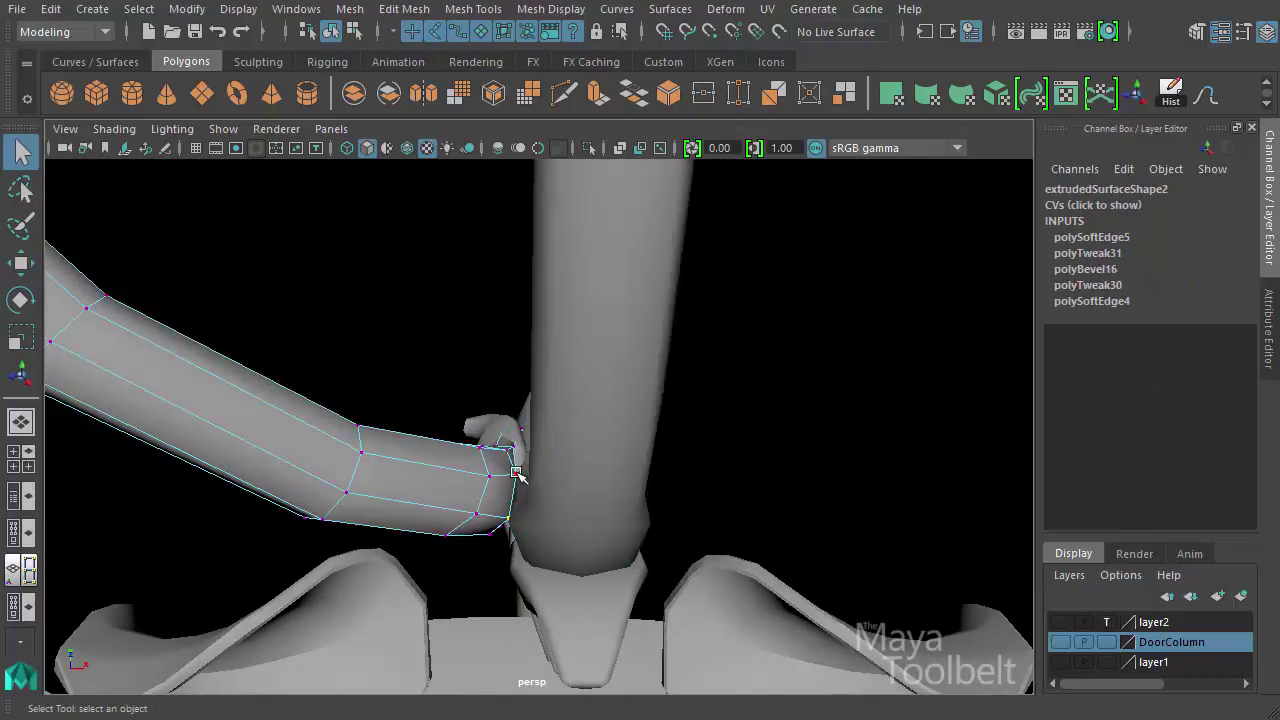
pyautogui.click(516, 472)
pyautogui.press('w')
pyautogui.keyDown('alt'); pyautogui.moveTo(619, 492); pyautogui.dragTo(572, 367); pyautogui.keyUp('alt')
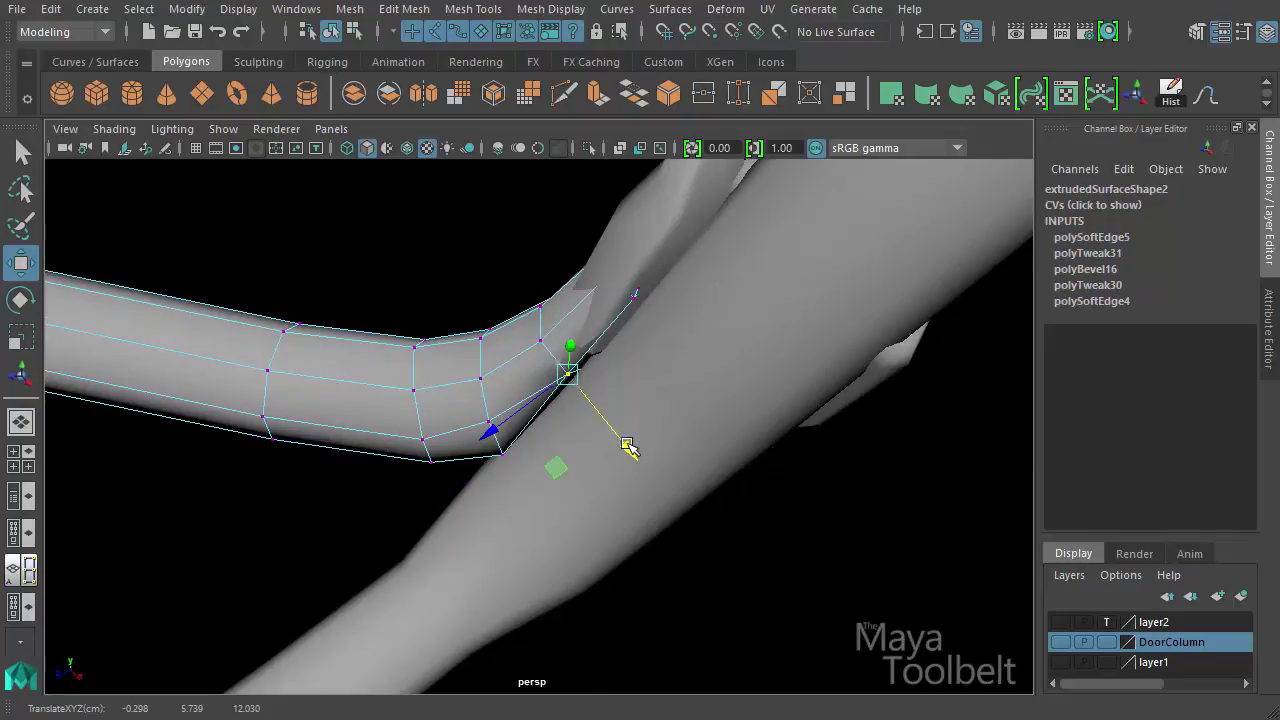
# Check the joint between the two arms, return to object selection and deselect the tube
pyautogui.keyDown('alt'); pyautogui.moveTo(627, 447); pyautogui.dragTo(806, 443); pyautogui.keyUp('alt')
pyautogui.keyDown('alt'); pyautogui.moveTo(806, 443); pyautogui.dragTo(536, 410, button='right'); pyautogui.keyUp('alt')
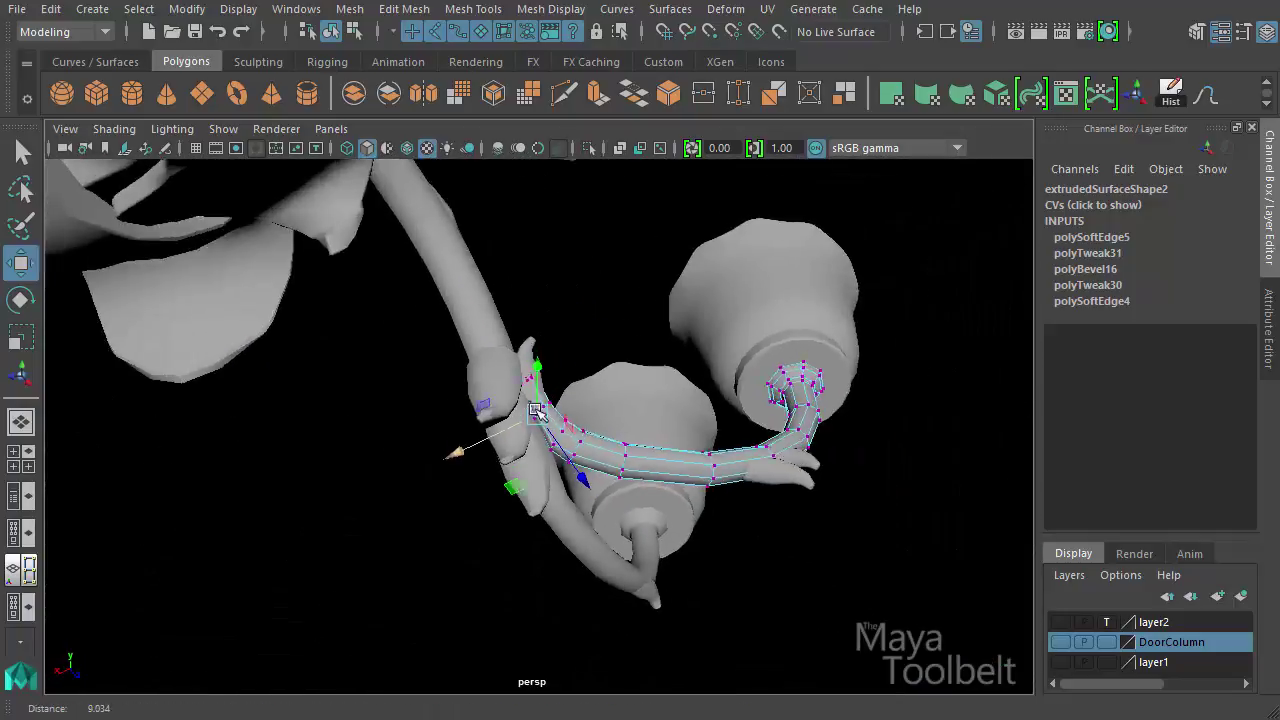
pyautogui.keyDown('alt'); pyautogui.moveTo(536, 410); pyautogui.dragTo(510, 477); pyautogui.keyUp('alt')
pyautogui.click(358, 31)
pyautogui.click(333, 31)
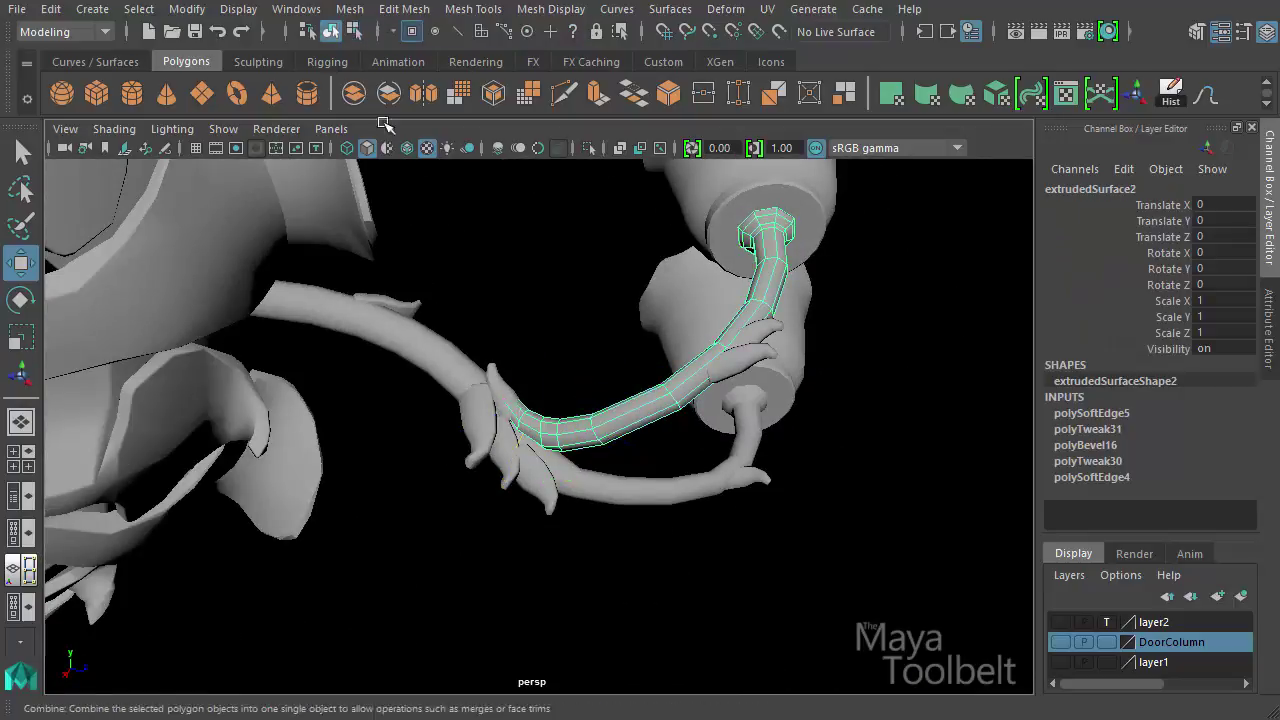
pyautogui.click(600, 270)
# Bring the whole chandelier into view and save the scene
pyautogui.keyDown('alt'); pyautogui.moveTo(665, 311); pyautogui.dragTo(670, 395); pyautogui.keyUp('alt')
pyautogui.keyDown('alt'); pyautogui.moveTo(670, 395); pyautogui.dragTo(428, 367, button='right'); pyautogui.keyUp('alt')
pyautogui.keyDown('alt'); pyautogui.moveTo(428, 367); pyautogui.dragTo(600, 380); pyautogui.keyUp('alt')
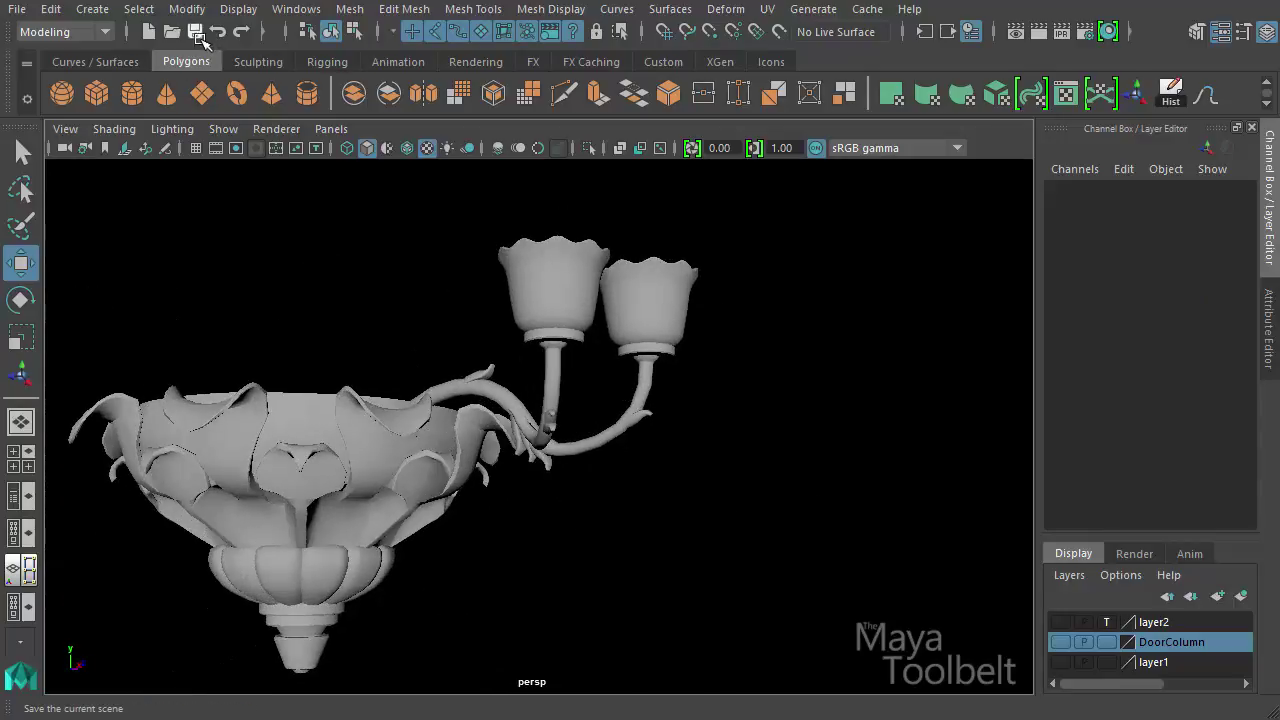
pyautogui.click(196, 32)
pyautogui.click(283, 419)
pyautogui.press('w')
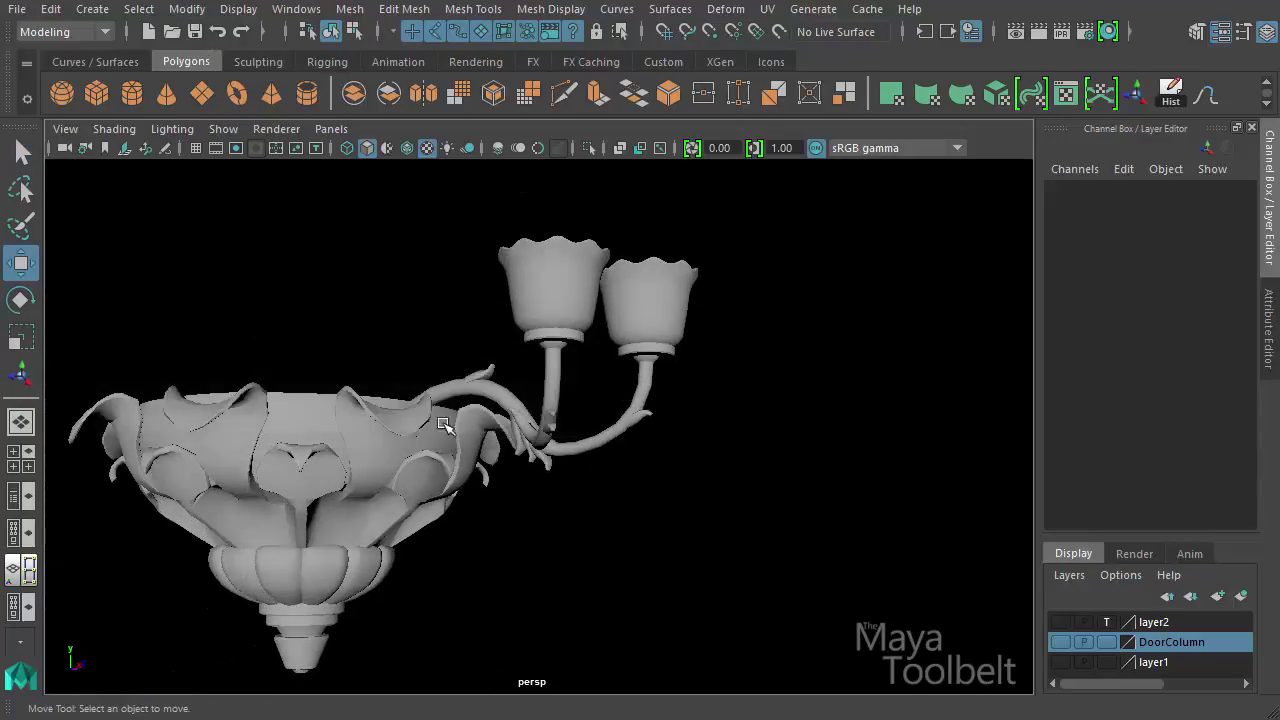
# Select the side branch with its lamp shade and leaves and group the parts
pyautogui.keyDown('alt'); pyautogui.moveTo(470, 380); pyautogui.dragTo(491, 295); pyautogui.keyUp('alt')
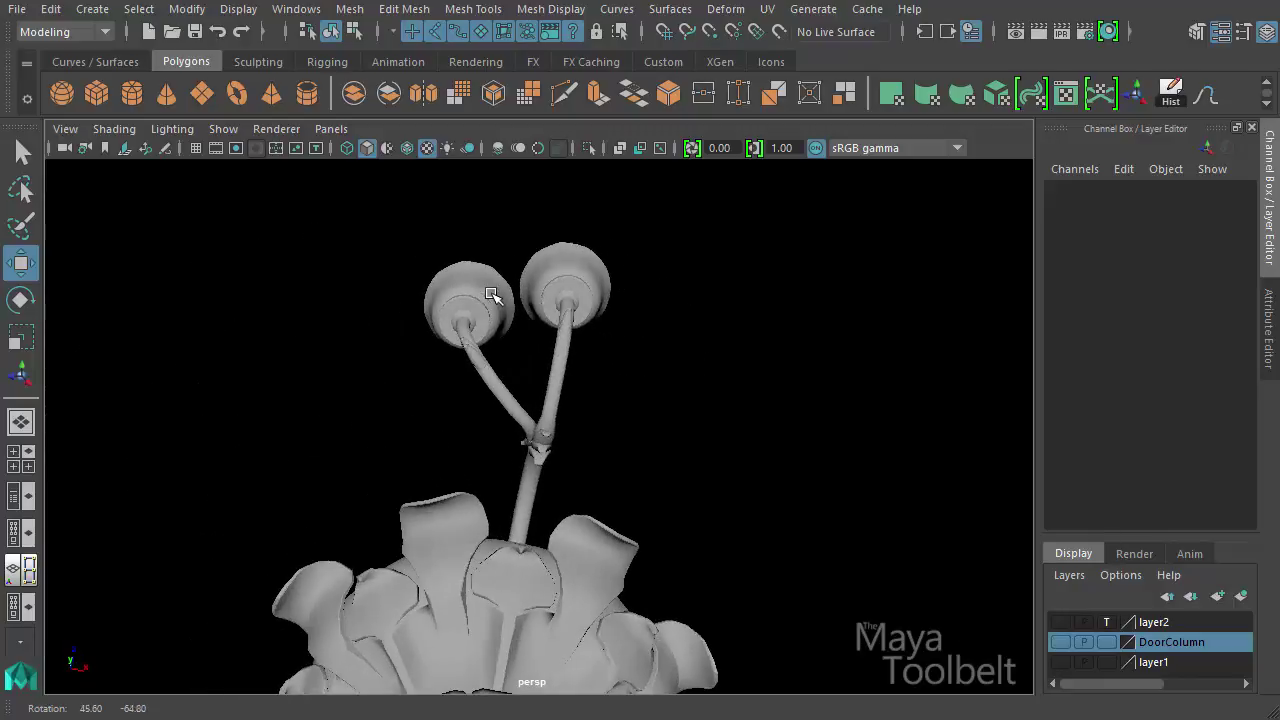
pyautogui.moveTo(378, 242); pyautogui.dragTo(511, 398)
pyautogui.press('f')
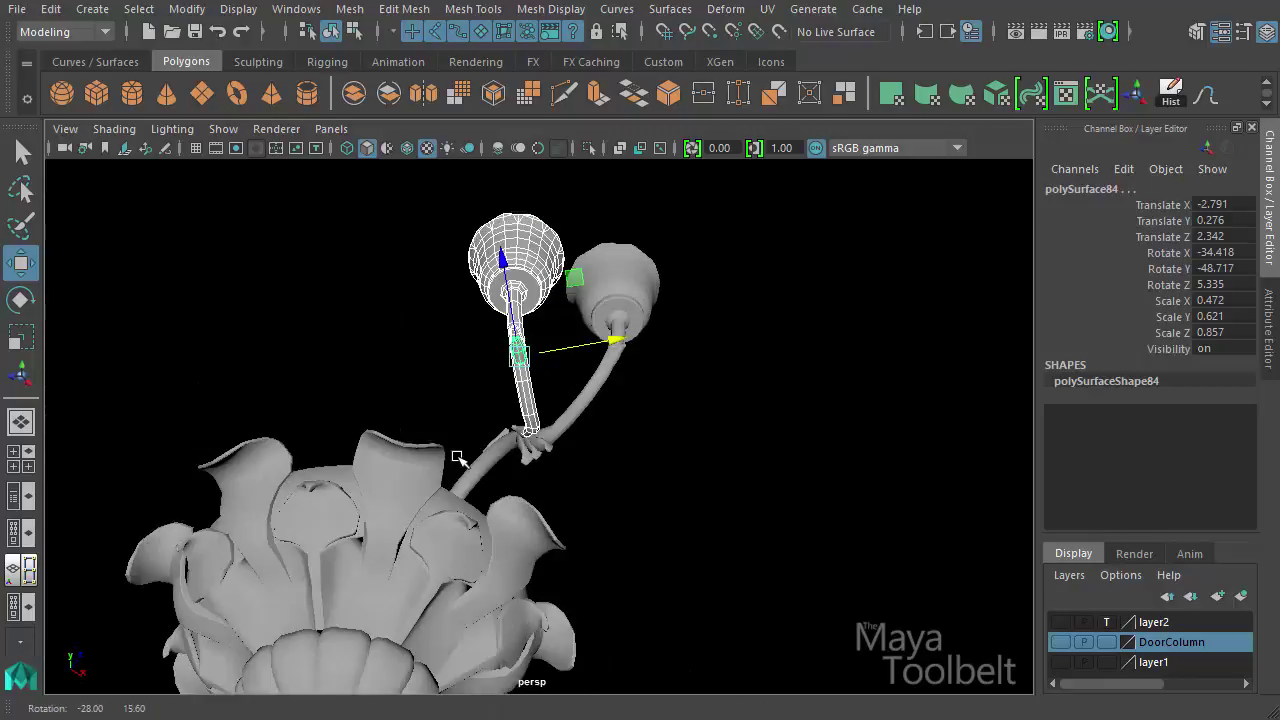
pyautogui.keyDown('alt'); pyautogui.moveTo(567, 435); pyautogui.dragTo(615, 401); pyautogui.keyUp('alt')
pyautogui.scroll(-5, 472, 448)
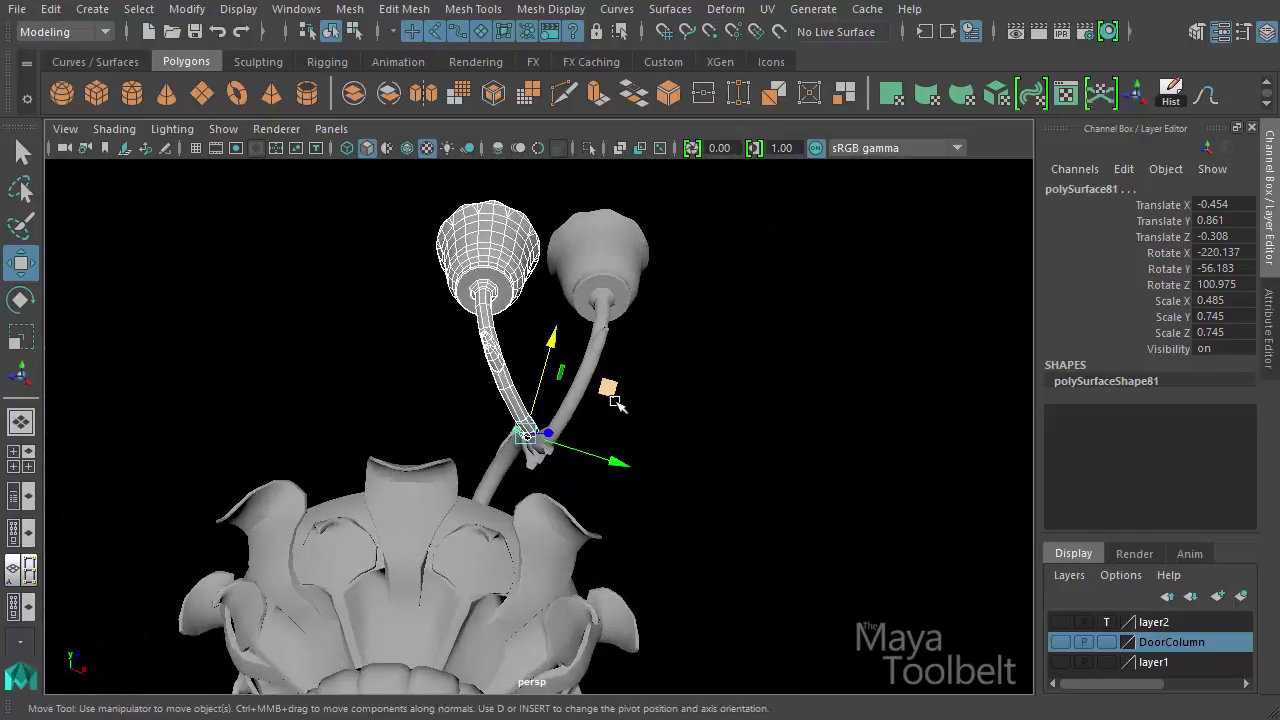
pyautogui.hotkey('ctrl', 'g')
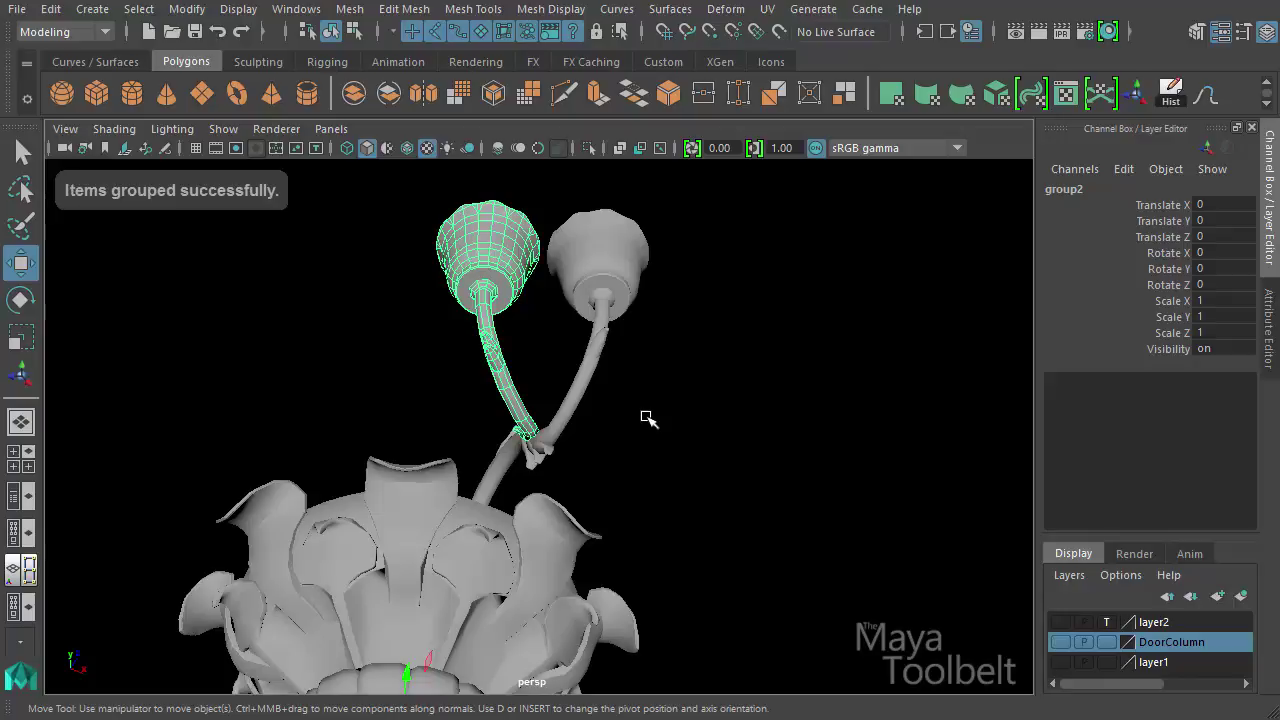
# Duplicate the side branch group and mirror the copy across the main arm with Scale X set to -1
pyautogui.press('a')
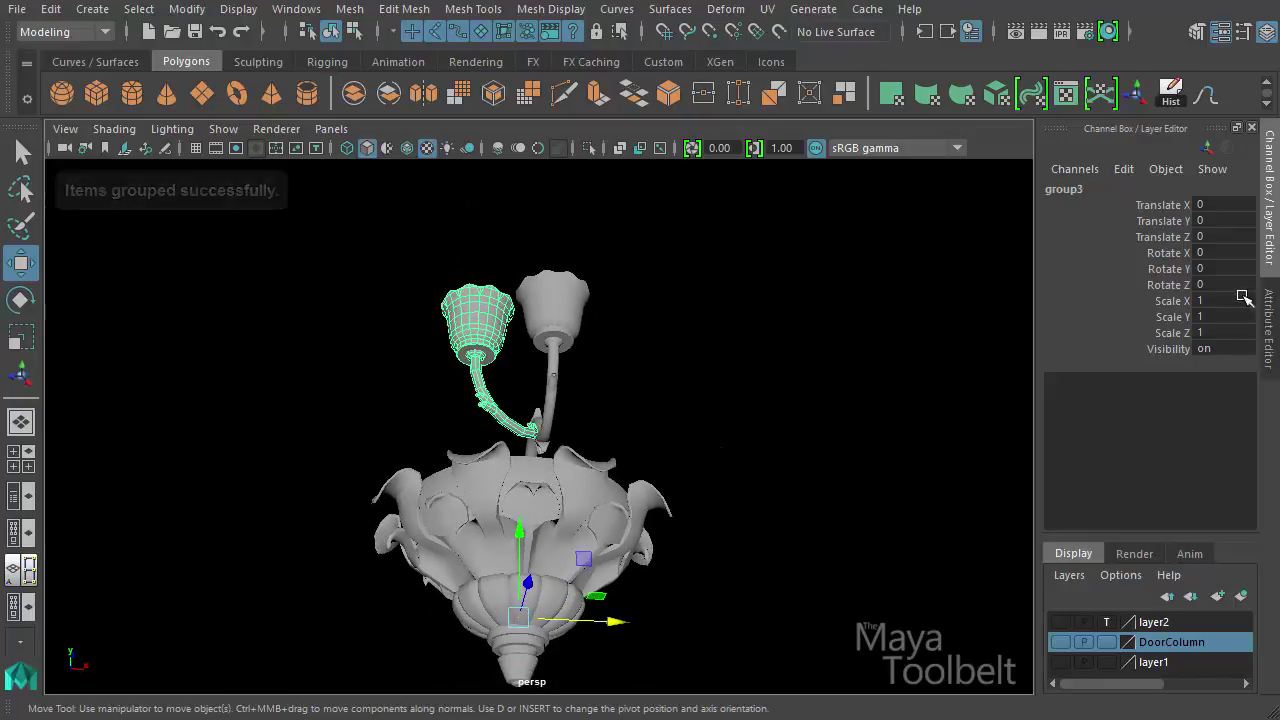
pyautogui.click(1220, 300)
pyautogui.write('-')
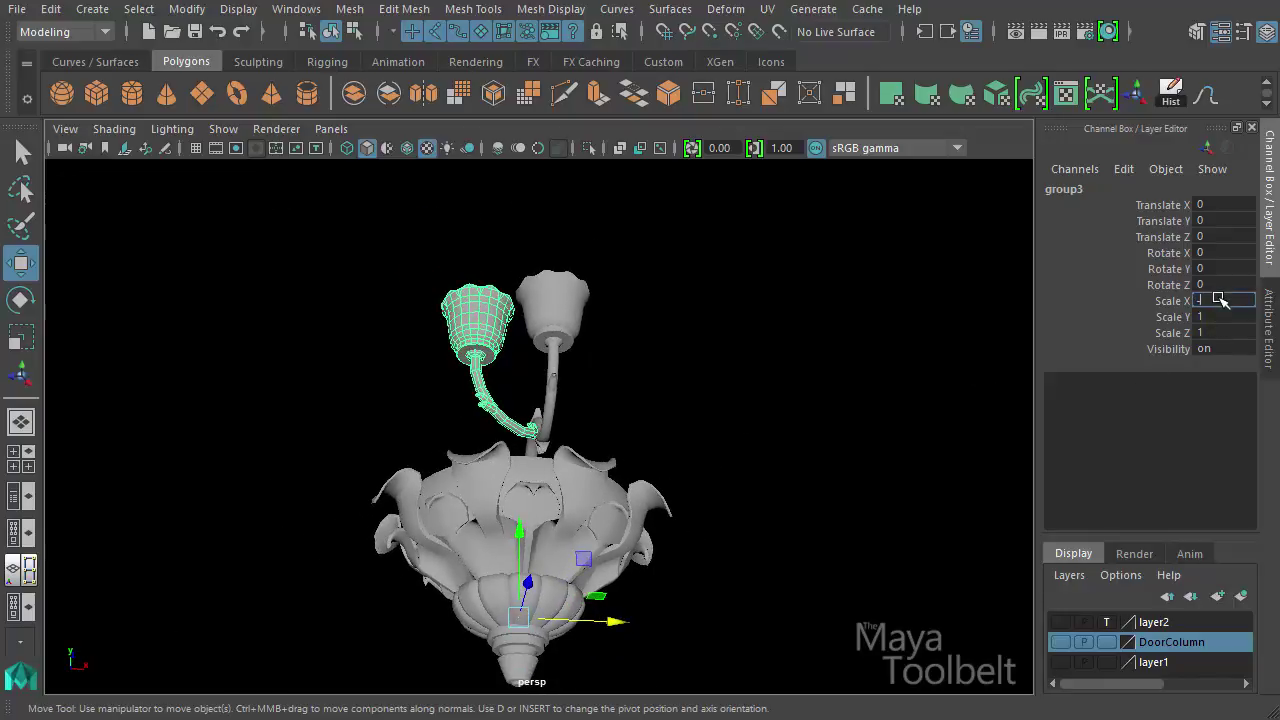
pyautogui.write('1')
pyautogui.press('Return')
pyautogui.keyDown('alt'); pyautogui.moveTo(600, 444); pyautogui.dragTo(879, 466); pyautogui.keyUp('alt')
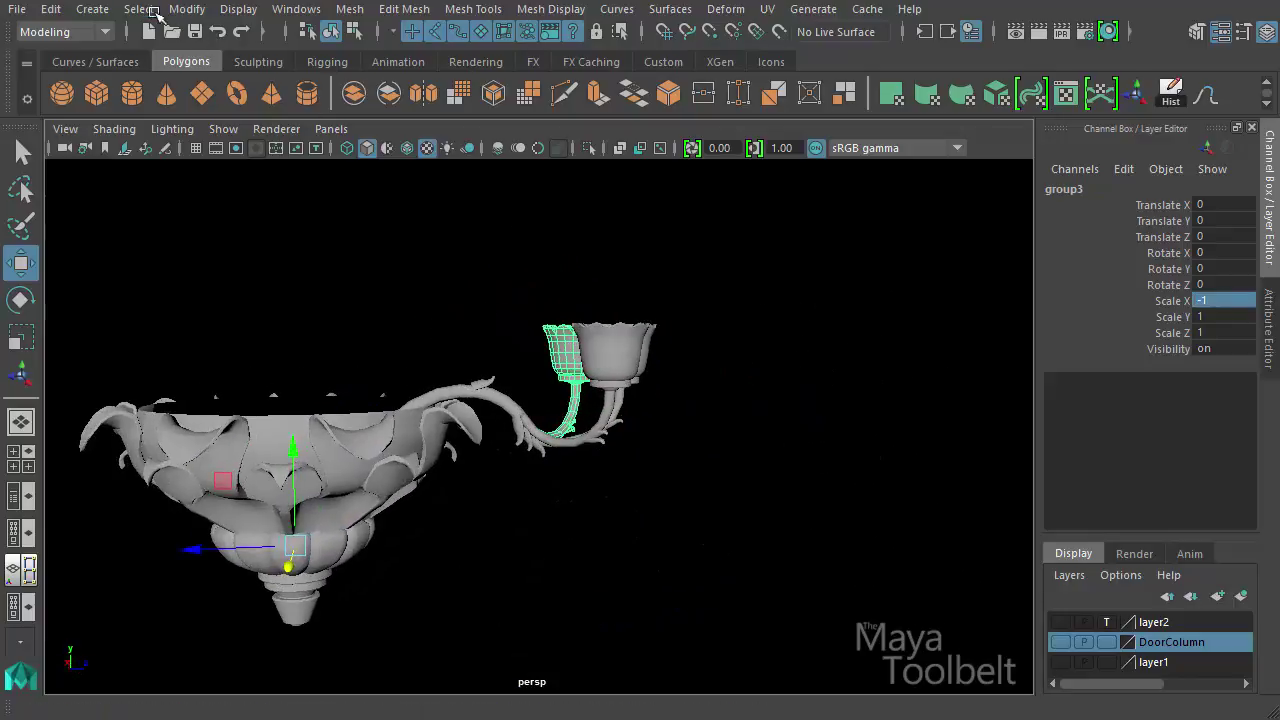
# Ungroup the mirrored branch and check that its lamp shade can be selected on its own
pyautogui.click(50, 10)
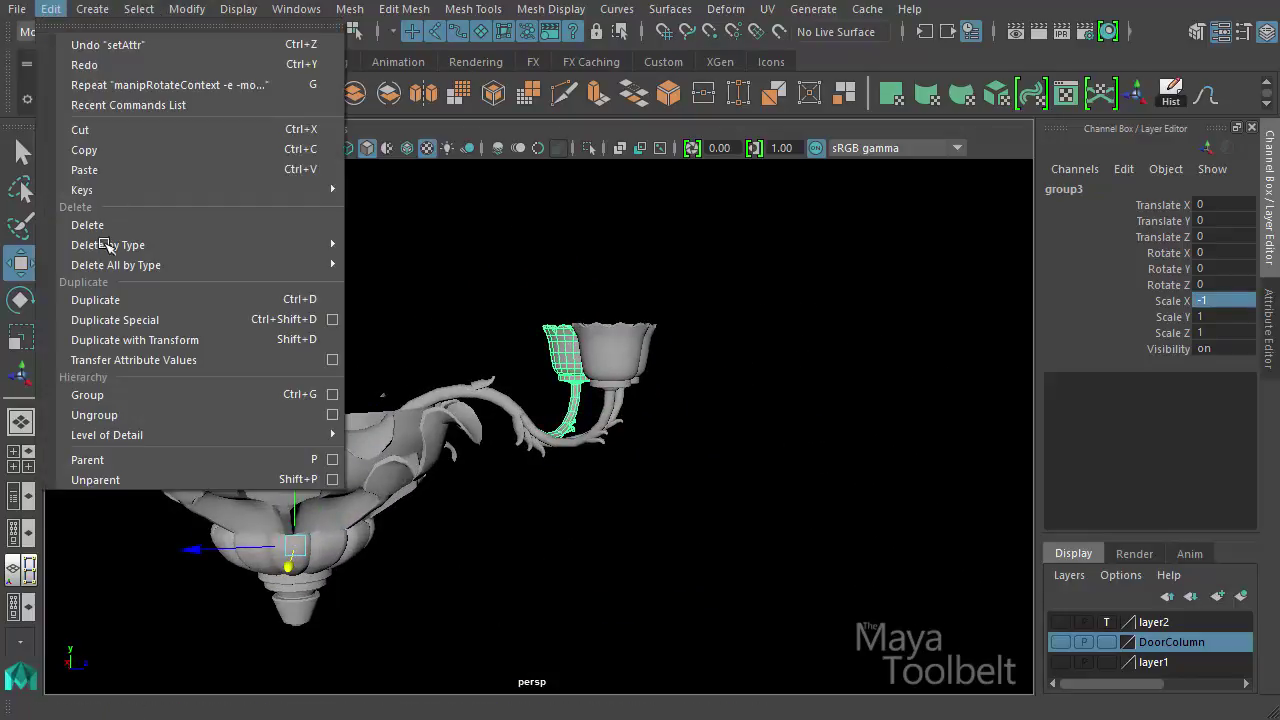
pyautogui.click(90, 411)
pyautogui.click(632, 340)
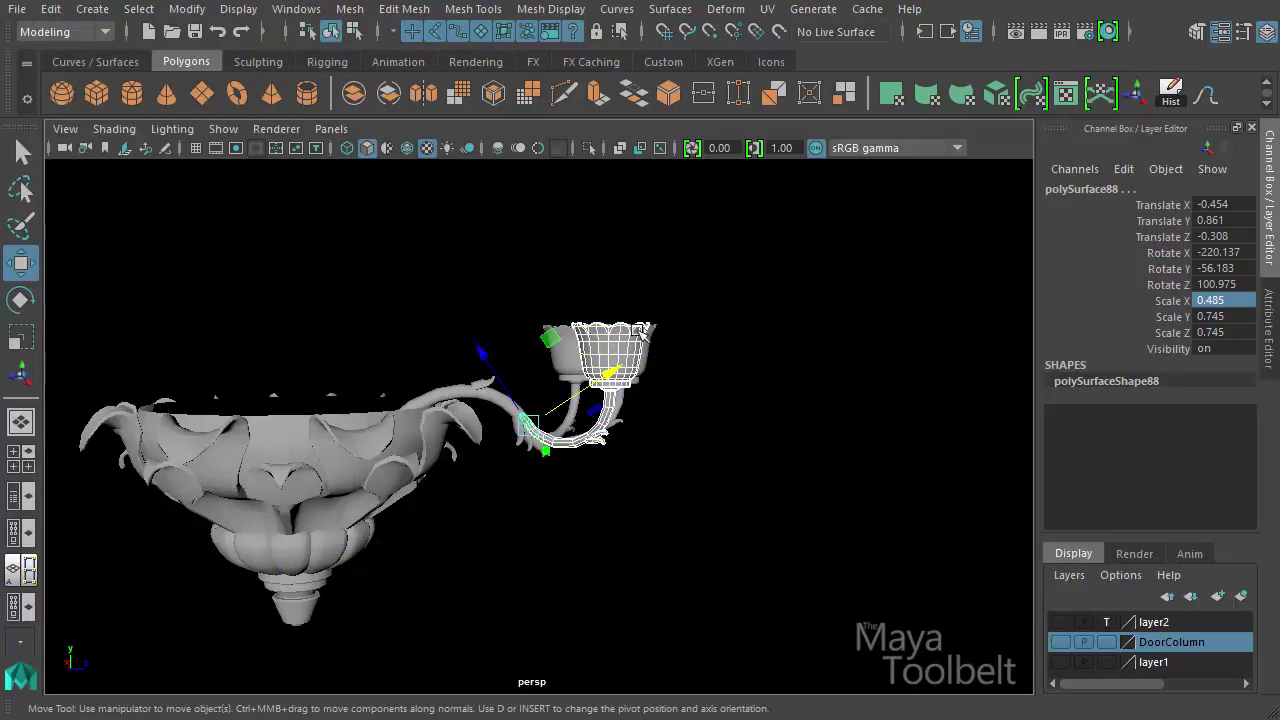
pyautogui.click(640, 331)
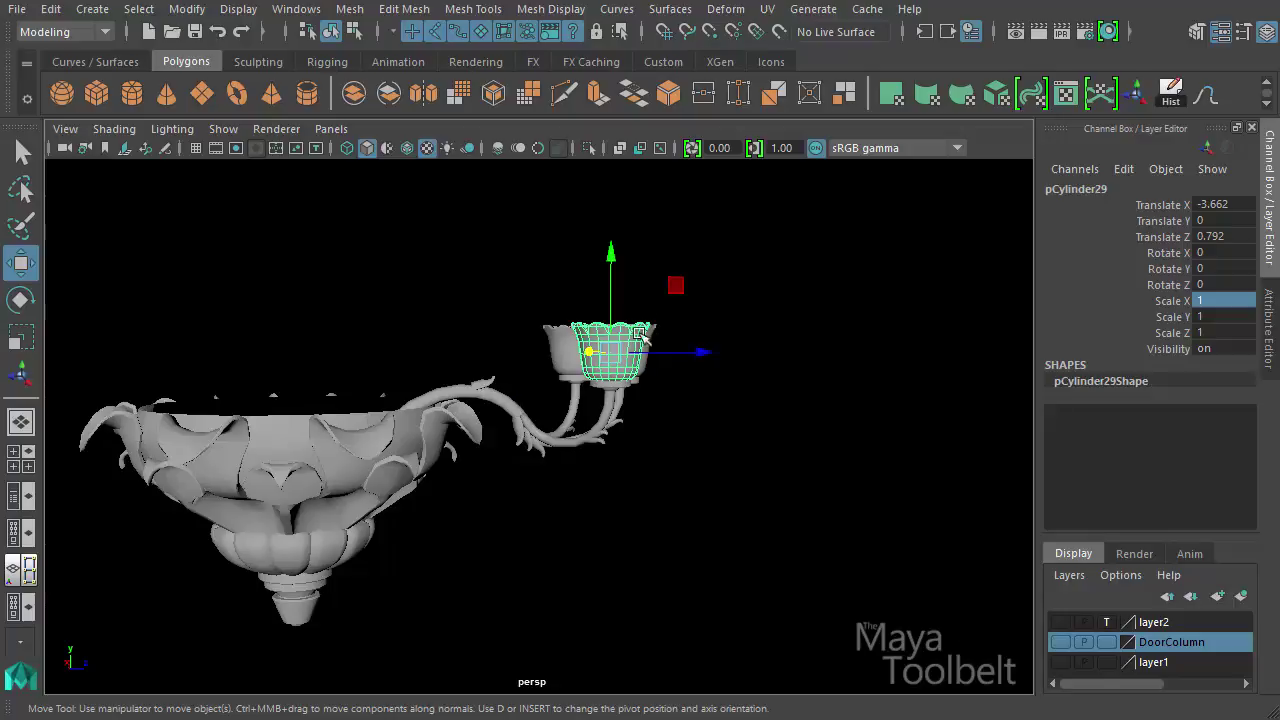
# Select the complete arm assembly with its three lamp shades, branches and leaves, and group it
pyautogui.keyDown('alt'); pyautogui.moveTo(641, 334); pyautogui.dragTo(745, 537); pyautogui.keyUp('alt')
pyautogui.moveTo(745, 537); pyautogui.dragTo(600, 296)
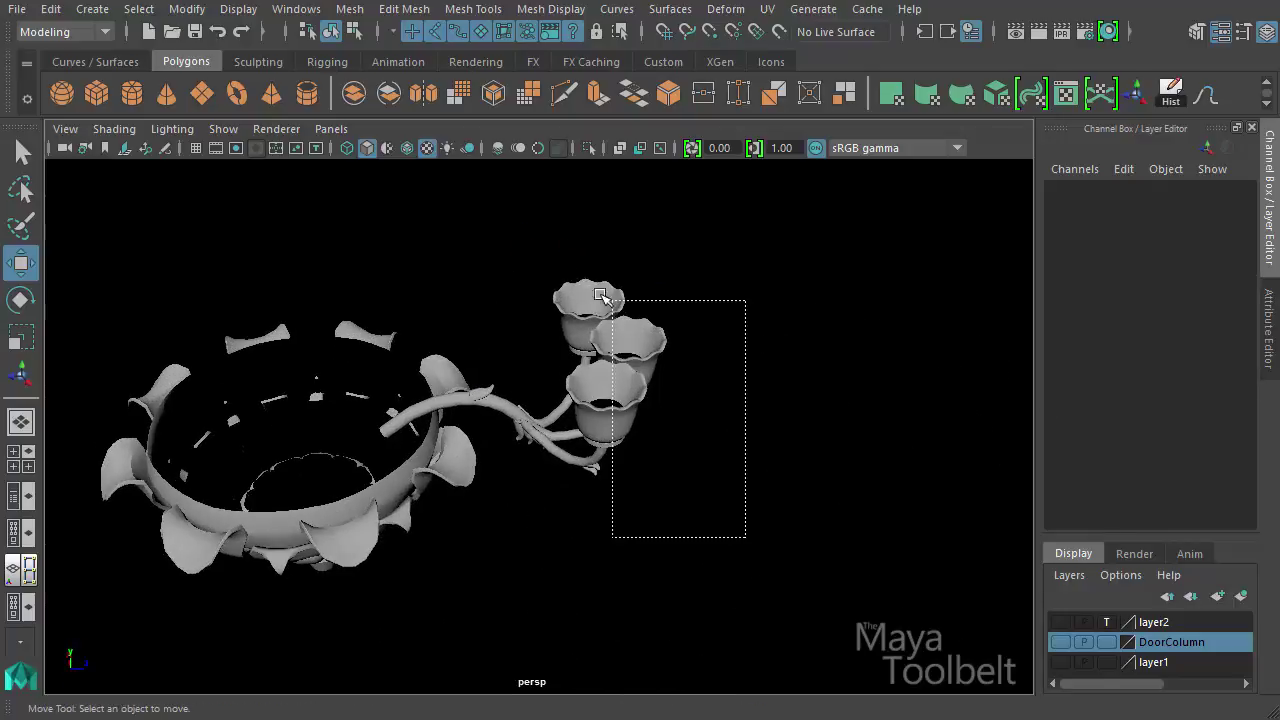
pyautogui.moveTo(484, 259); pyautogui.dragTo(486, 262)
pyautogui.keyDown('alt'); pyautogui.moveTo(510, 494); pyautogui.dragTo(557, 536); pyautogui.keyUp('alt')
pyautogui.hotkey('ctrl', 'g')
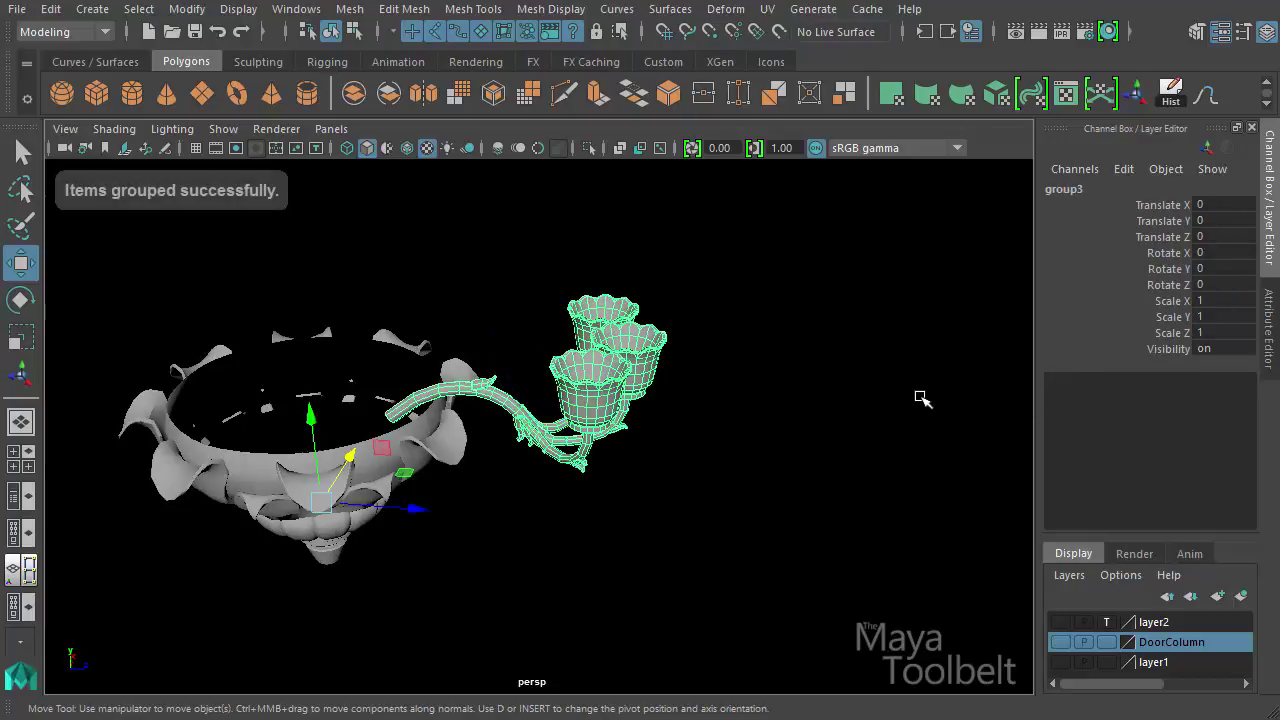
# Rotate a duplicate of the arm group 45 degrees around Y and repeat the duplication until eight arms ring the bowl, then deselect
pyautogui.press('e')
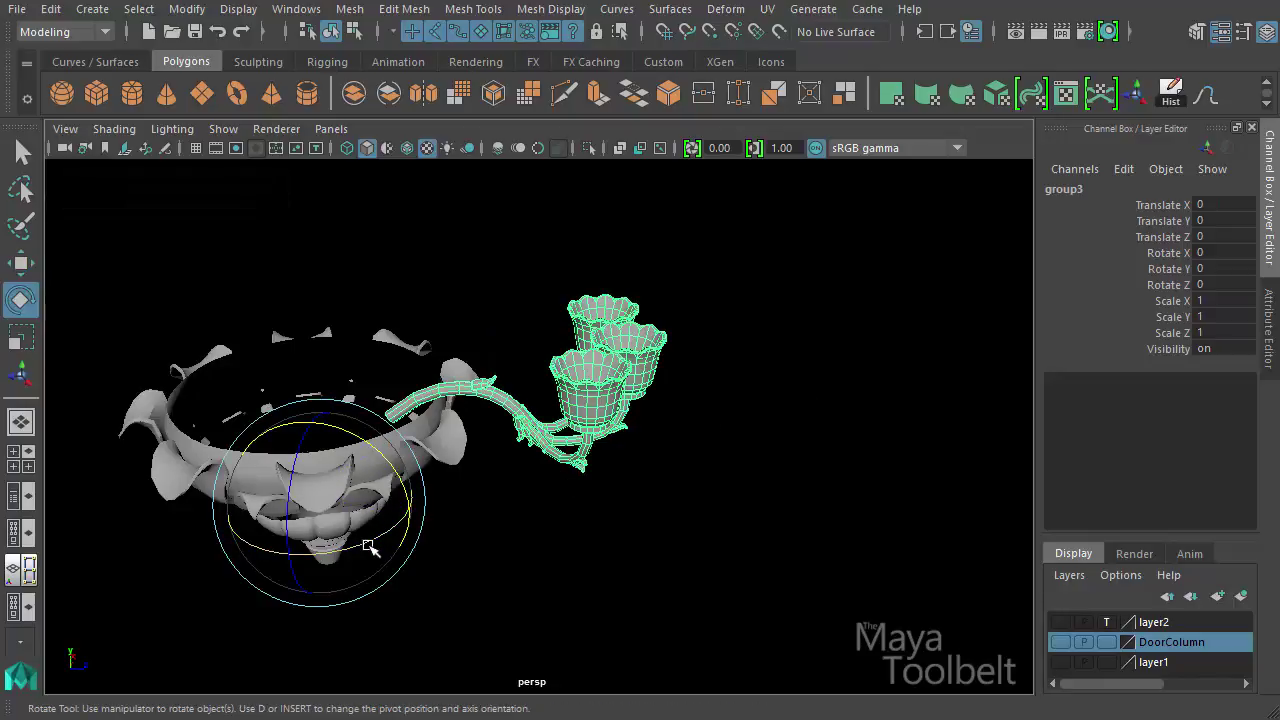
pyautogui.moveTo(408, 528); pyautogui.dragTo(428, 515)
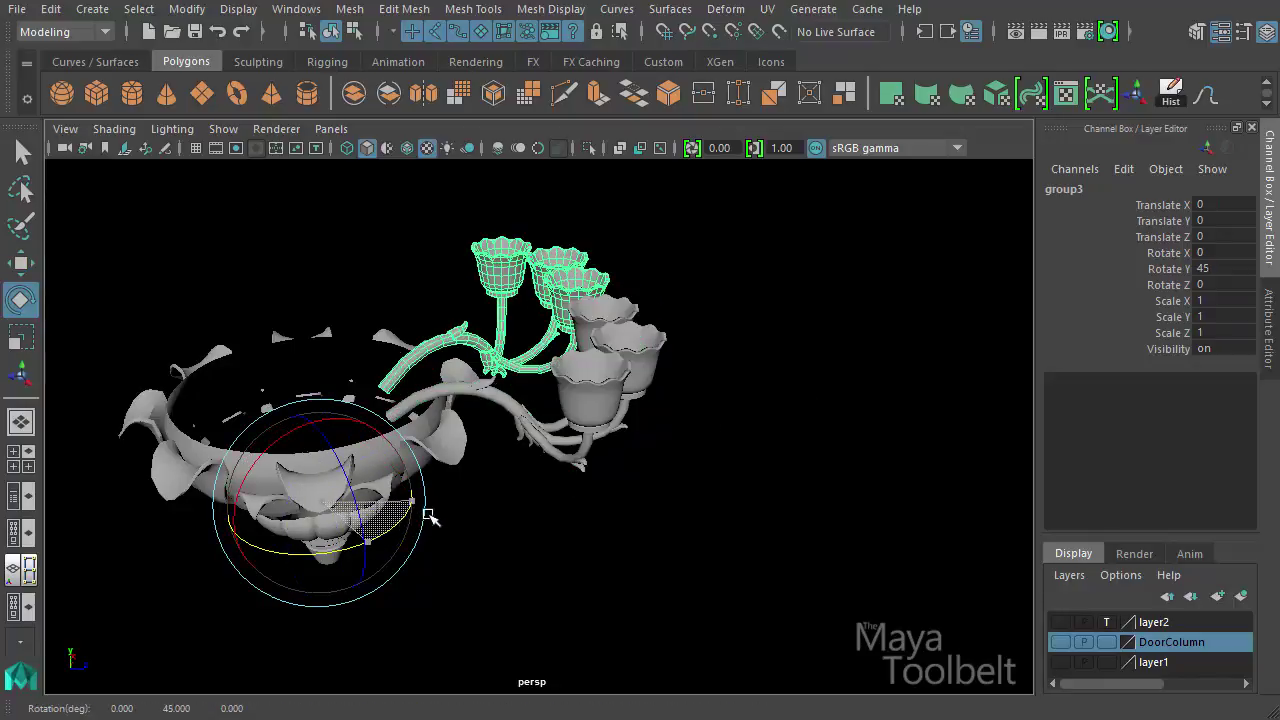
pyautogui.hotkey('shift', 'd')
pyautogui.hotkey('shift', 'd')
pyautogui.hotkey('shift', 'd')
pyautogui.hotkey('shift', 'd')
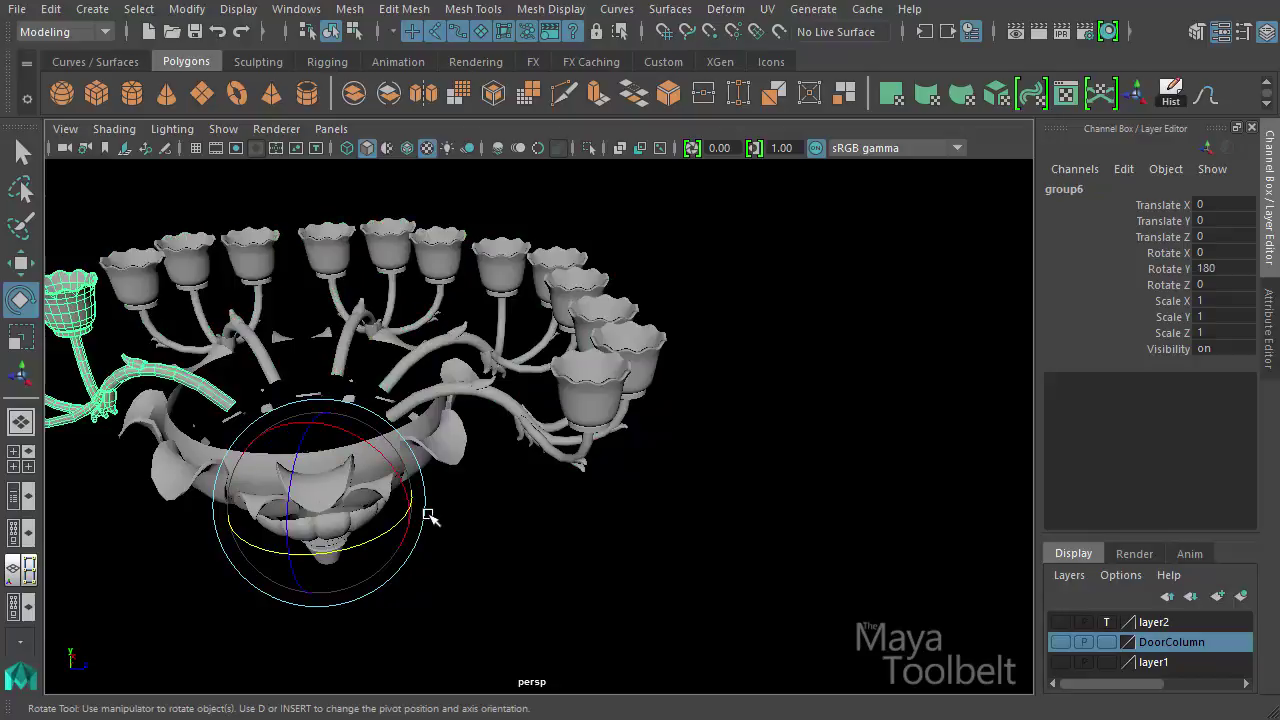
pyautogui.hotkey('shift', 'd')
pyautogui.click(758, 530)
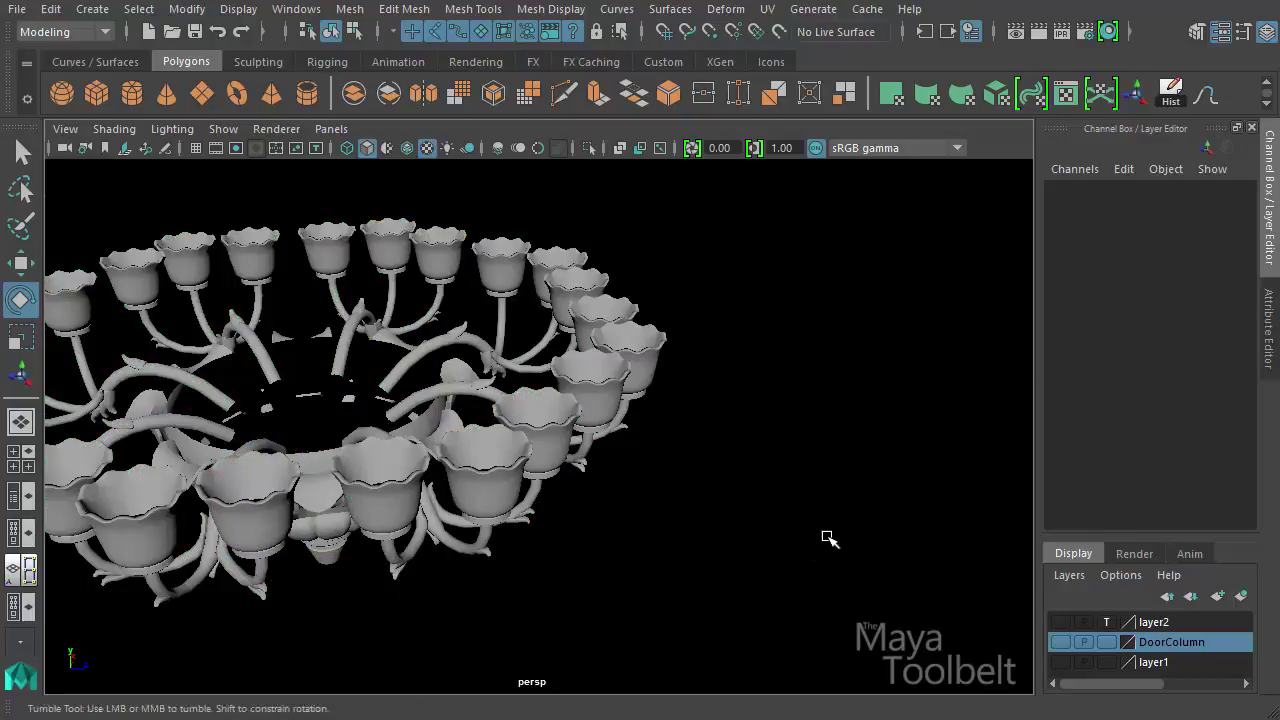
# Inspect the full chandelier from several angles and switch the viewport background to the blue gradient
pyautogui.keyDown('alt'); pyautogui.moveTo(829, 538); pyautogui.dragTo(697, 492); pyautogui.keyUp('alt')
pyautogui.keyDown('alt'); pyautogui.moveTo(697, 492); pyautogui.dragTo(522, 484, button='right'); pyautogui.keyUp('alt')
pyautogui.keyDown('alt'); pyautogui.moveTo(522, 484); pyautogui.dragTo(529, 482, button='middle'); pyautogui.keyUp('alt')
pyautogui.keyDown('alt'); pyautogui.moveTo(531, 484); pyautogui.dragTo(737, 500, button='right'); pyautogui.keyUp('alt')
pyautogui.keyDown('alt'); pyautogui.moveTo(737, 500); pyautogui.dragTo(883, 491); pyautogui.keyUp('alt')
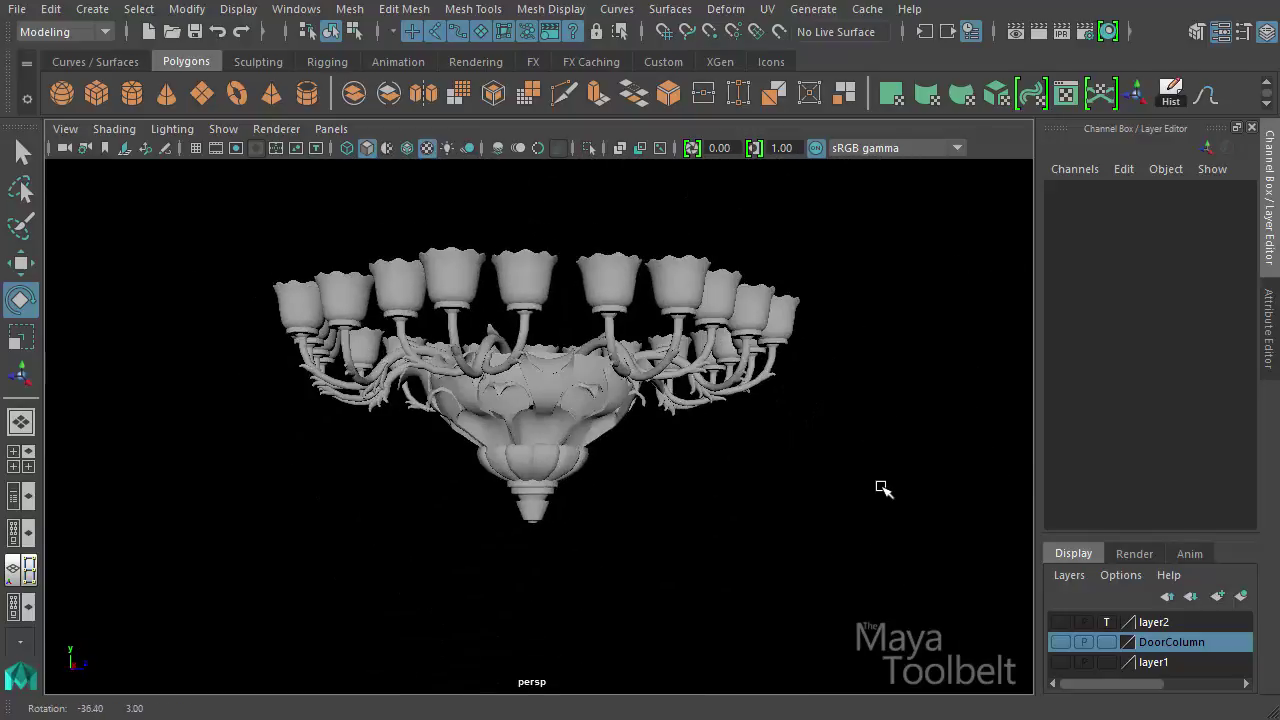
pyautogui.keyDown('alt'); pyautogui.moveTo(883, 491); pyautogui.dragTo(718, 472, button='right'); pyautogui.keyUp('alt')
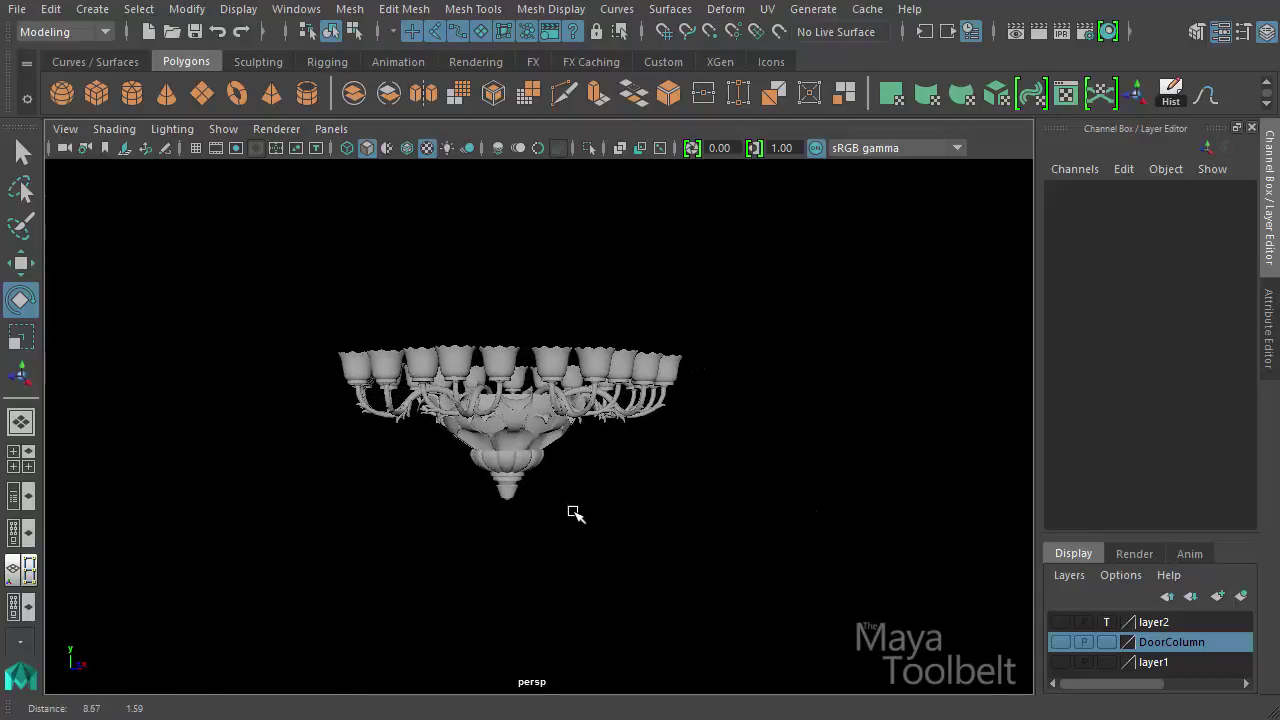
pyautogui.hotkey('alt', 'b')
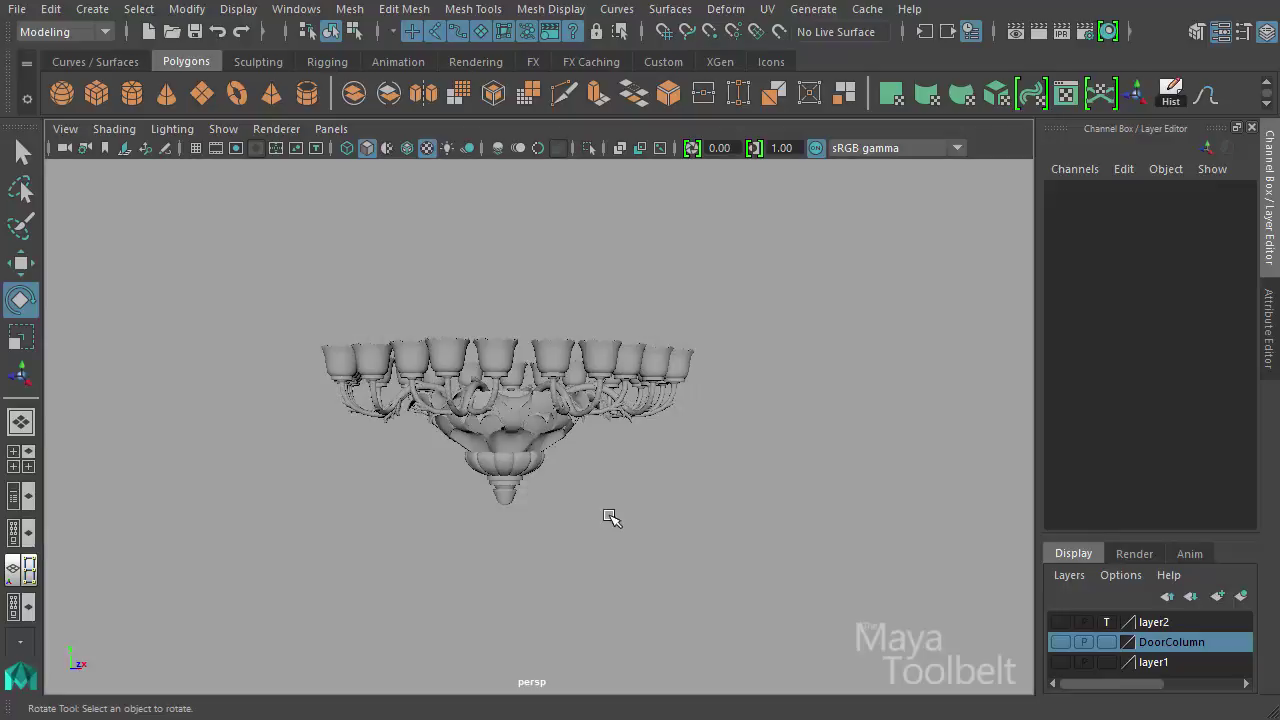
pyautogui.hotkey('alt', 'b')
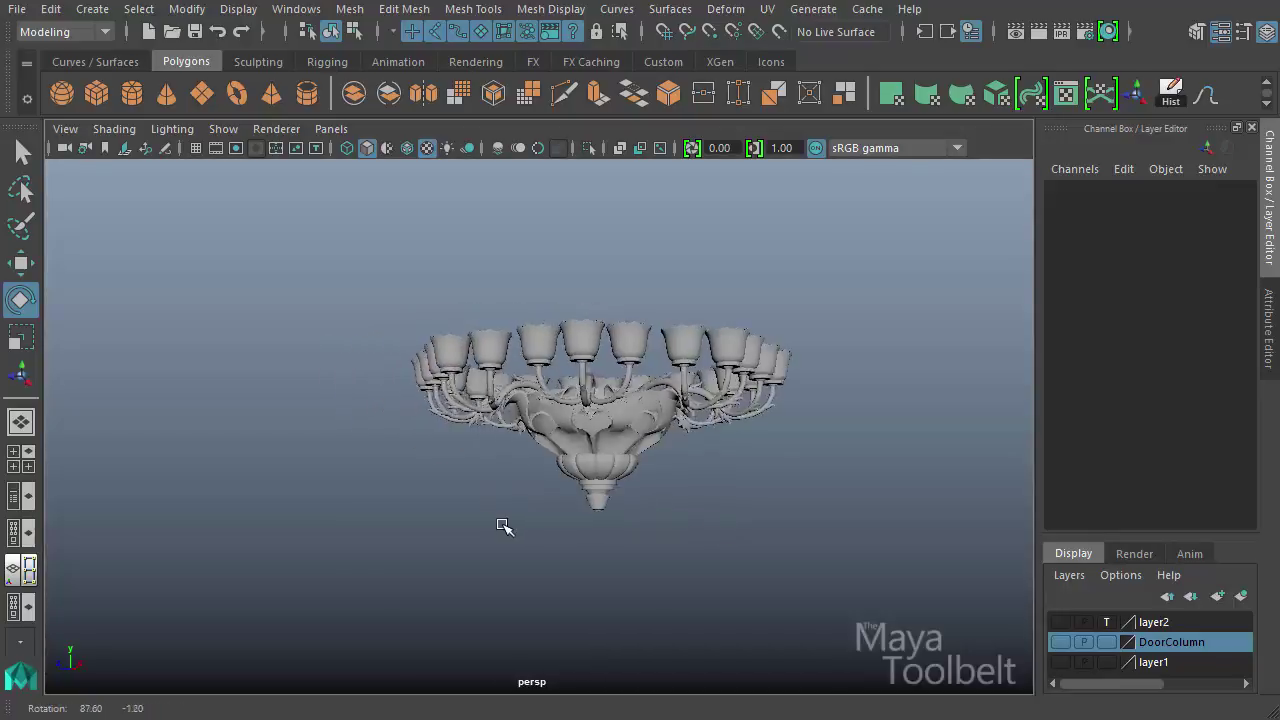
# Examine the chandelier's mesh in wireframe and with wireframe over shading, and return to plain shaded display
pyautogui.press('4')
pyautogui.keyDown('alt'); pyautogui.moveTo(757, 528); pyautogui.dragTo(866, 440); pyautogui.keyUp('alt')
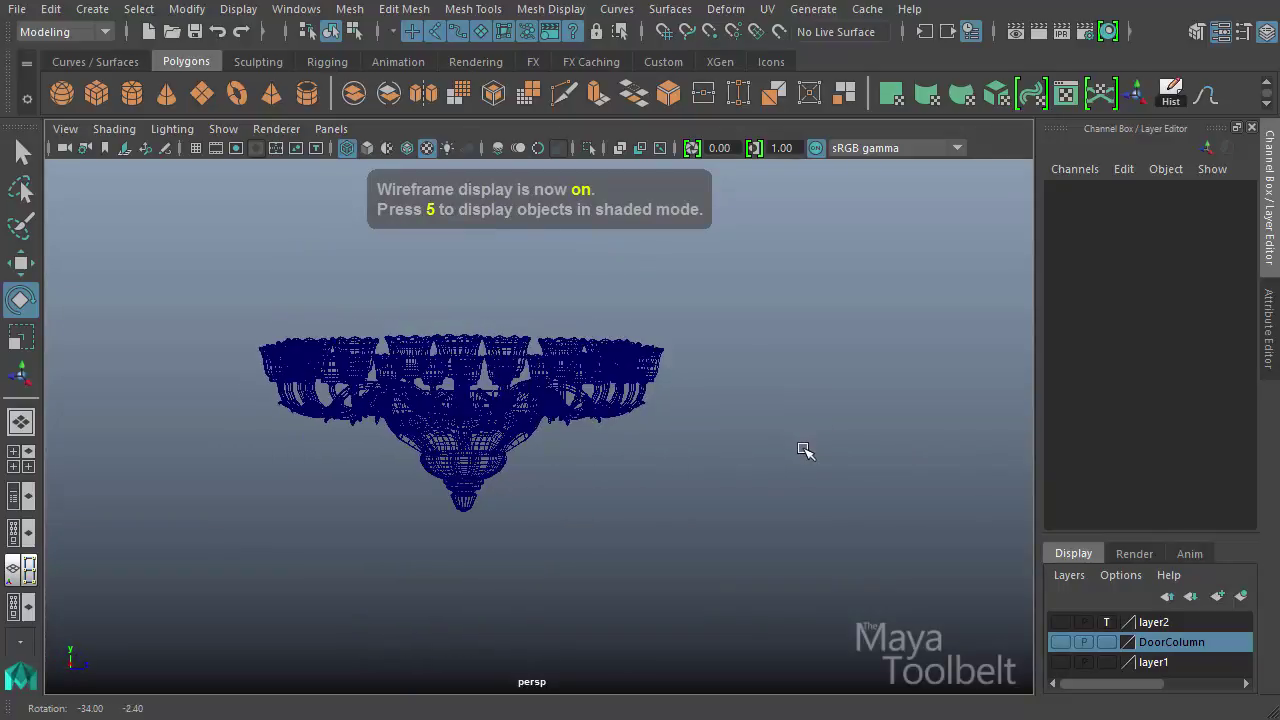
pyautogui.press('5')
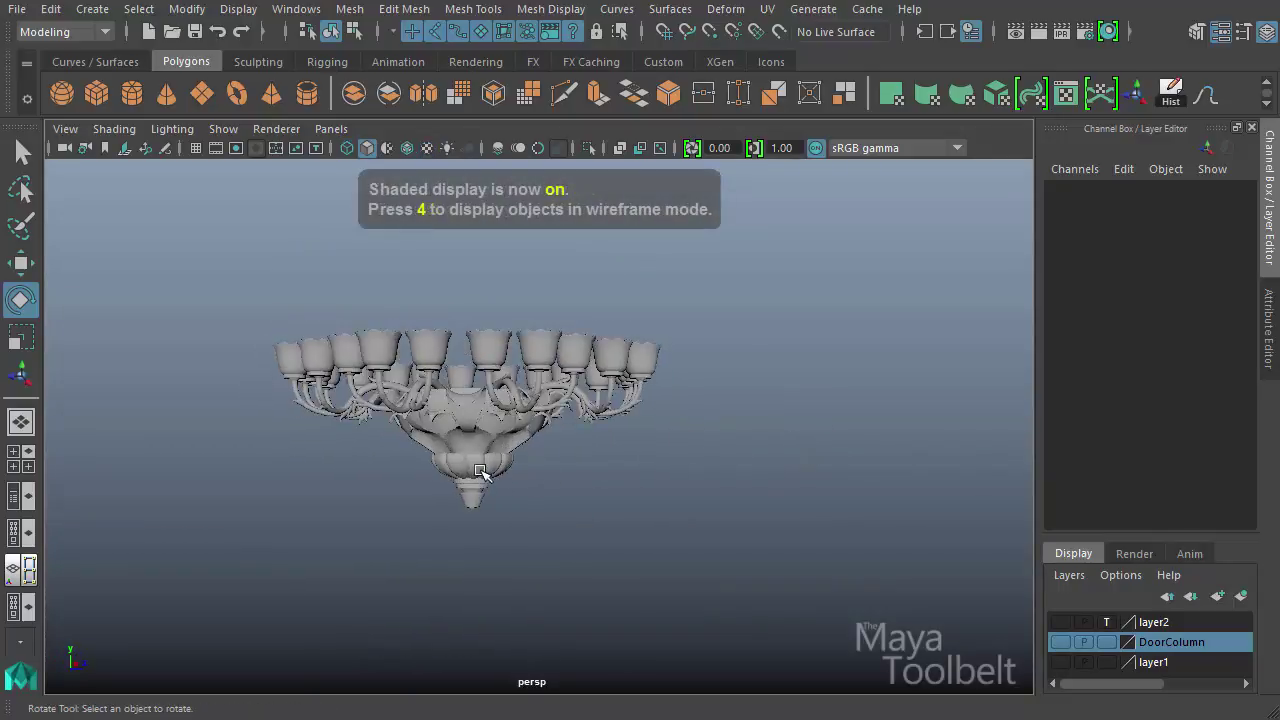
pyautogui.keyDown('alt'); pyautogui.moveTo(480, 473); pyautogui.dragTo(630, 493, button='right'); pyautogui.keyUp('alt')
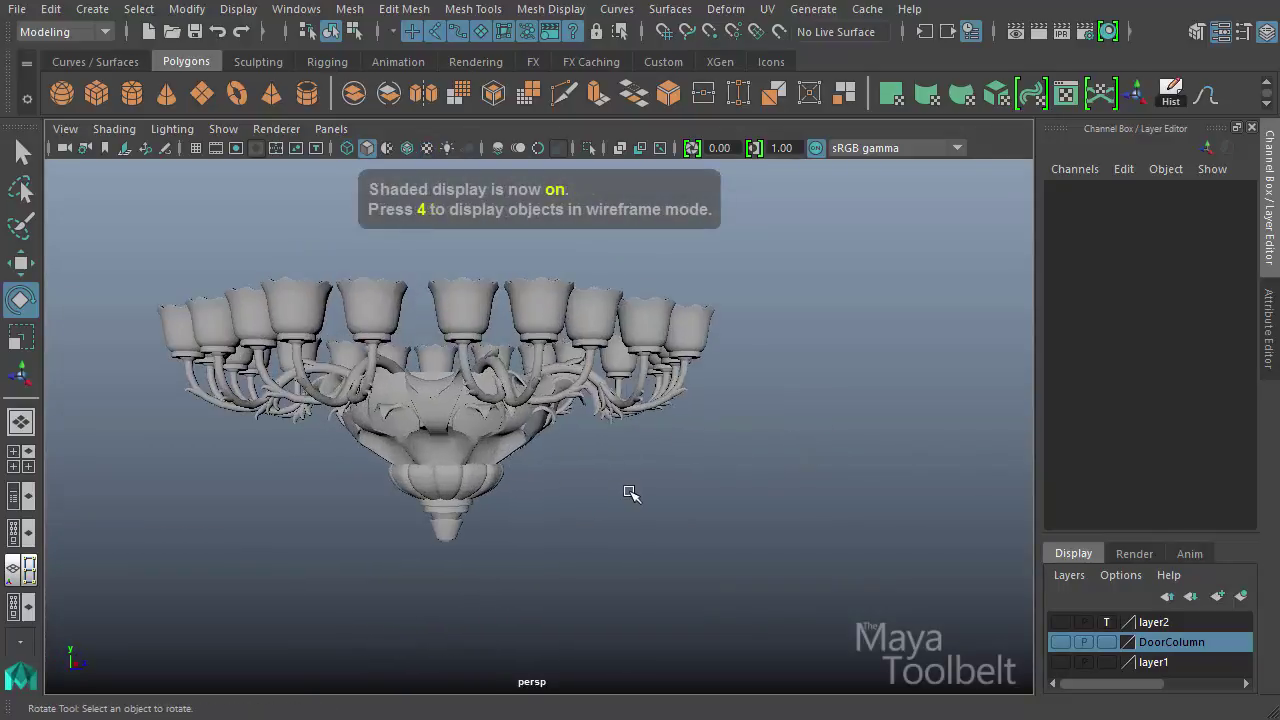
pyautogui.click(407, 148)
pyautogui.moveTo(729, 457)
pyautogui.keyDown('alt'); pyautogui.mouseDown()
pyautogui.moveTo(634, 486)
pyautogui.moveTo(755, 550)
pyautogui.moveTo(906, 483)
pyautogui.moveTo(1040, 449)
pyautogui.moveTo(1010, 417)
pyautogui.moveTo(1000, 274)
pyautogui.moveTo(957, 360)
pyautogui.mouseUp(); pyautogui.keyUp('alt')
pyautogui.keyDown('alt'); pyautogui.moveTo(786, 403); pyautogui.dragTo(703, 355, button='right'); pyautogui.keyUp('alt')
pyautogui.keyDown('alt'); pyautogui.moveTo(703, 355); pyautogui.dragTo(618, 262); pyautogui.keyUp('alt')
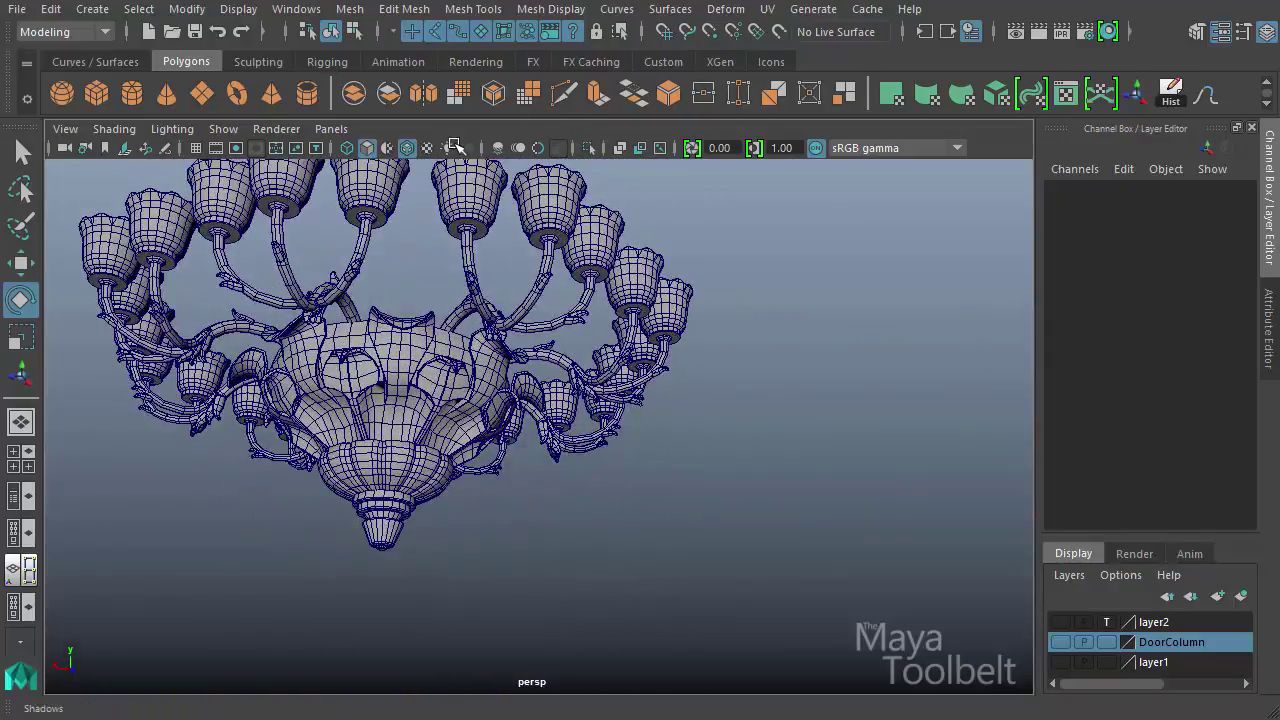
pyautogui.click(416, 150)
pyautogui.moveTo(438, 190)
pyautogui.keyDown('alt'); pyautogui.mouseDown()
pyautogui.moveTo(480, 378)
pyautogui.moveTo(537, 533)
pyautogui.moveTo(688, 596)
pyautogui.mouseUp(); pyautogui.keyUp('alt')
# Select an arm tube, the leafed bowl and the bottom finial in turn to check the separate parts, then deselect
pyautogui.click(535, 388)
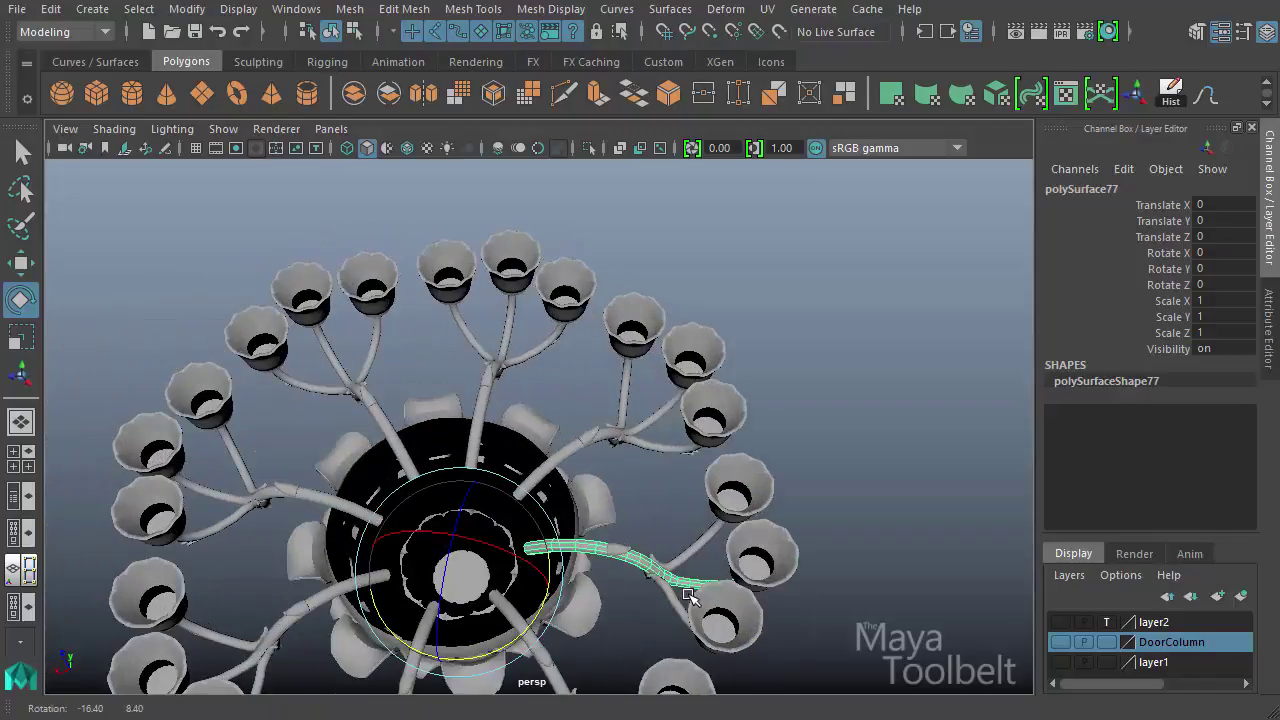
pyautogui.keyDown('alt'); pyautogui.moveTo(740, 478); pyautogui.dragTo(502, 552); pyautogui.keyUp('alt')
pyautogui.click(735, 376)
pyautogui.click(502, 552)
pyautogui.keyDown('alt'); pyautogui.moveTo(566, 580); pyautogui.dragTo(395, 502); pyautogui.keyUp('alt')
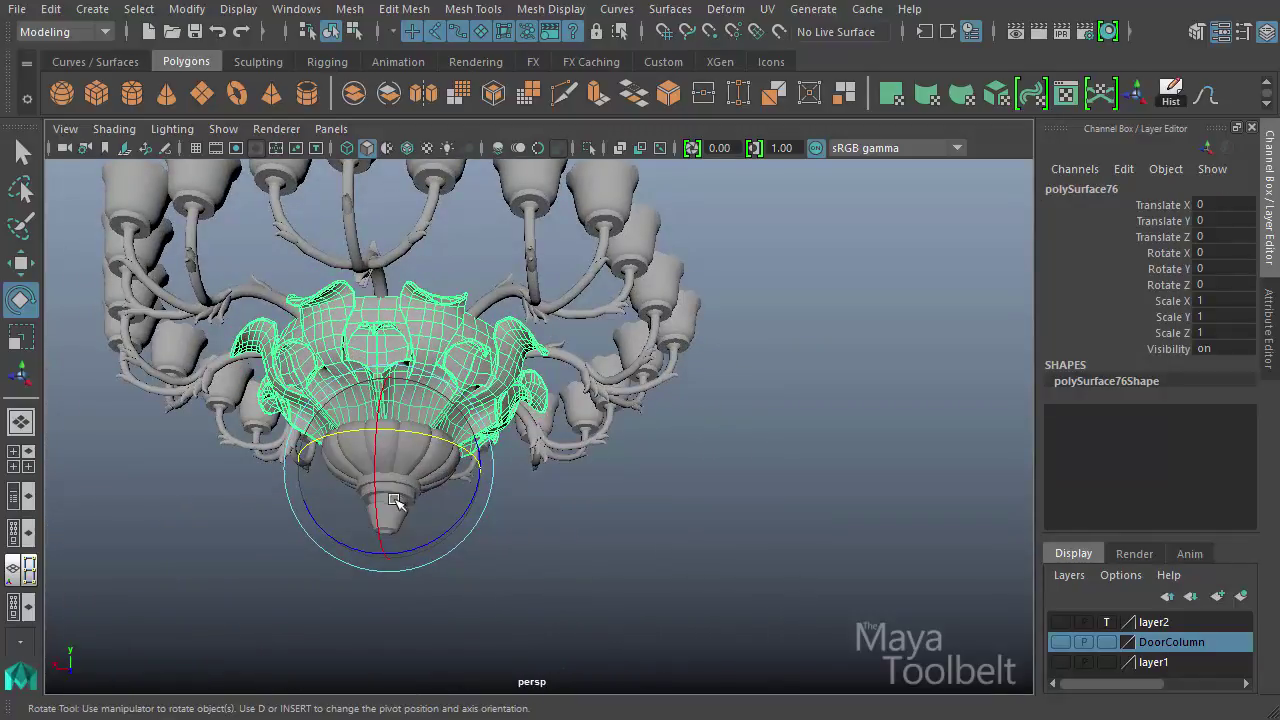
pyautogui.click(397, 455)
pyautogui.click(410, 503)
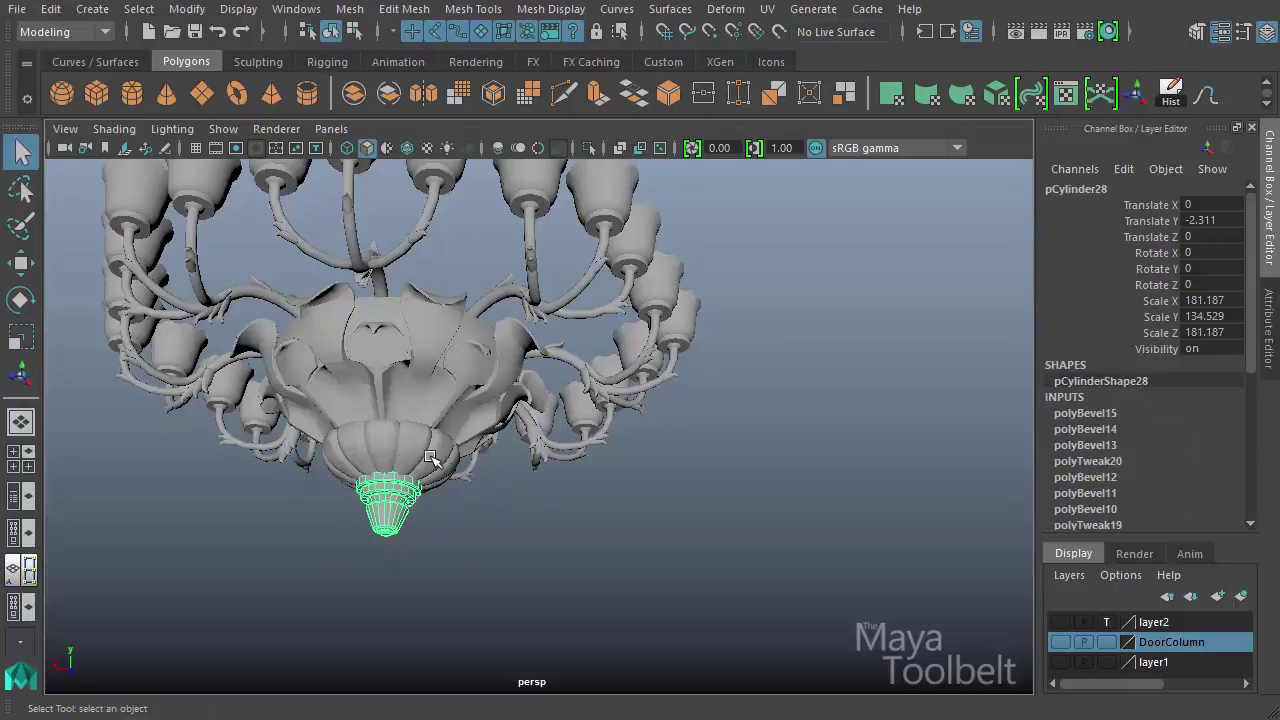
pyautogui.click(445, 392)
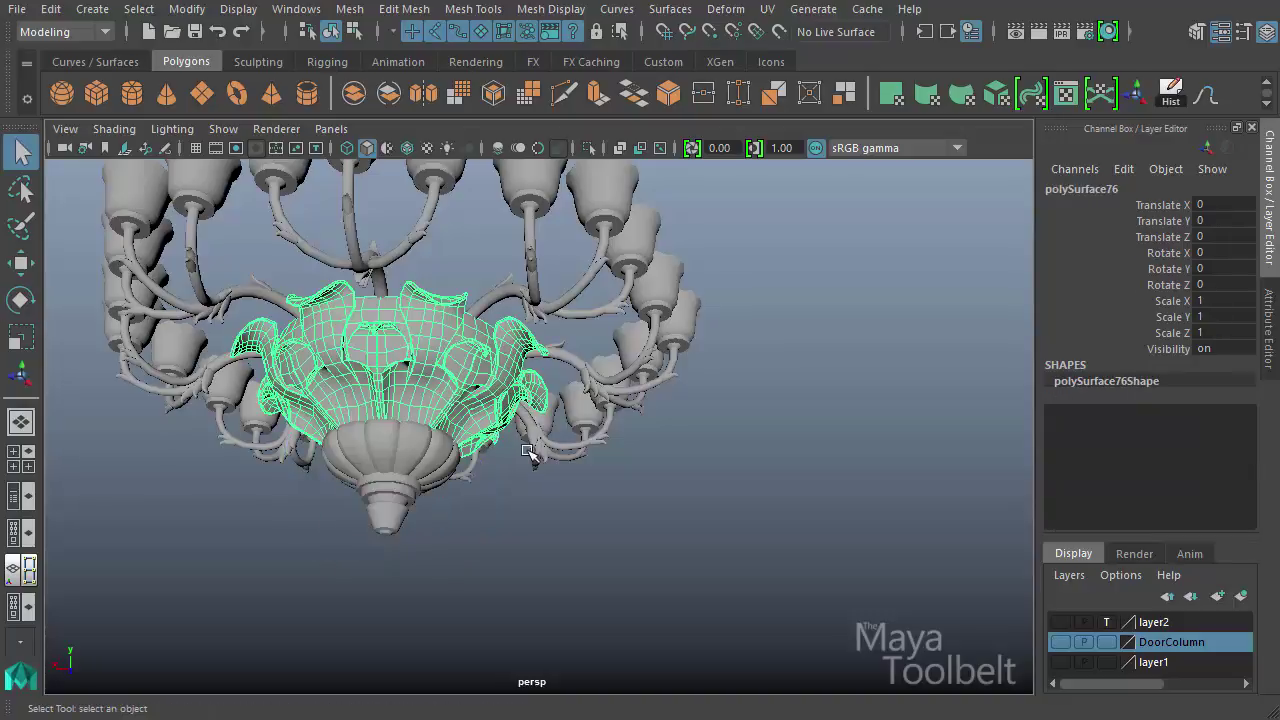
pyautogui.click(563, 511)
# Examine the finished chandelier's shape from below and from several side angles
pyautogui.keyDown('alt'); pyautogui.moveTo(563, 511); pyautogui.dragTo(691, 417); pyautogui.keyUp('alt')
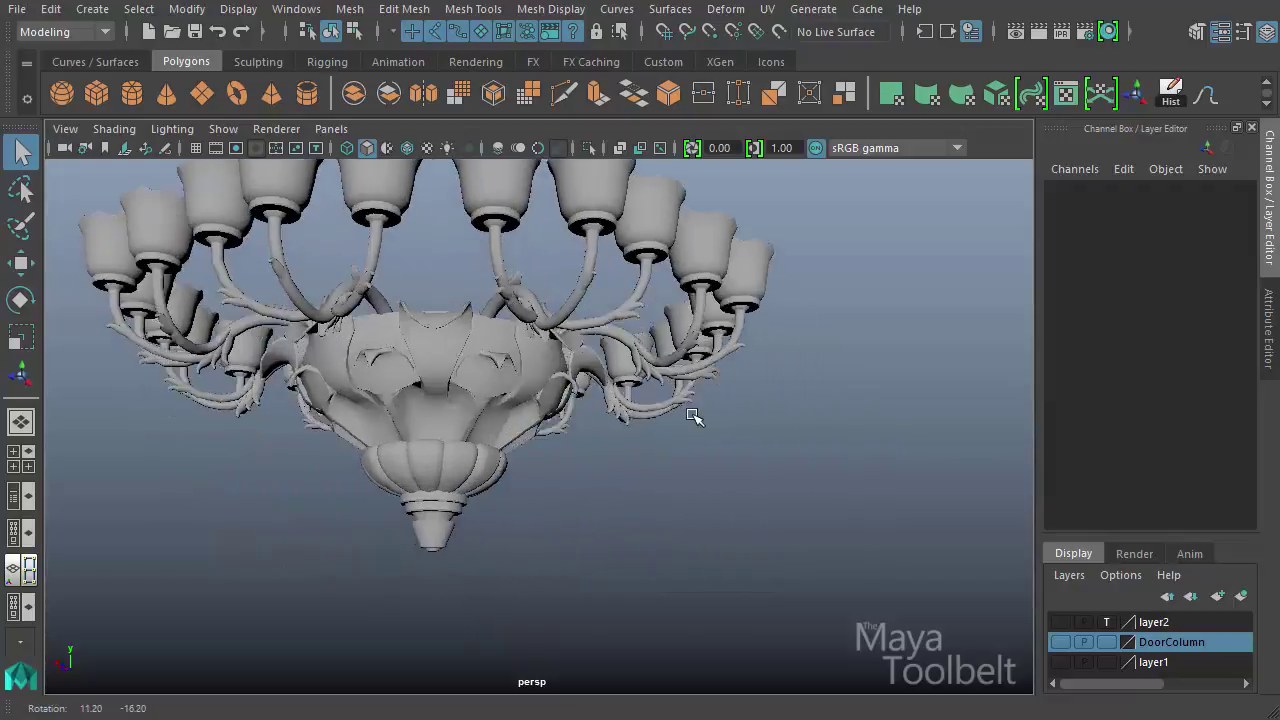
pyautogui.keyDown('alt'); pyautogui.moveTo(691, 417); pyautogui.dragTo(652, 430, button='right'); pyautogui.keyUp('alt')
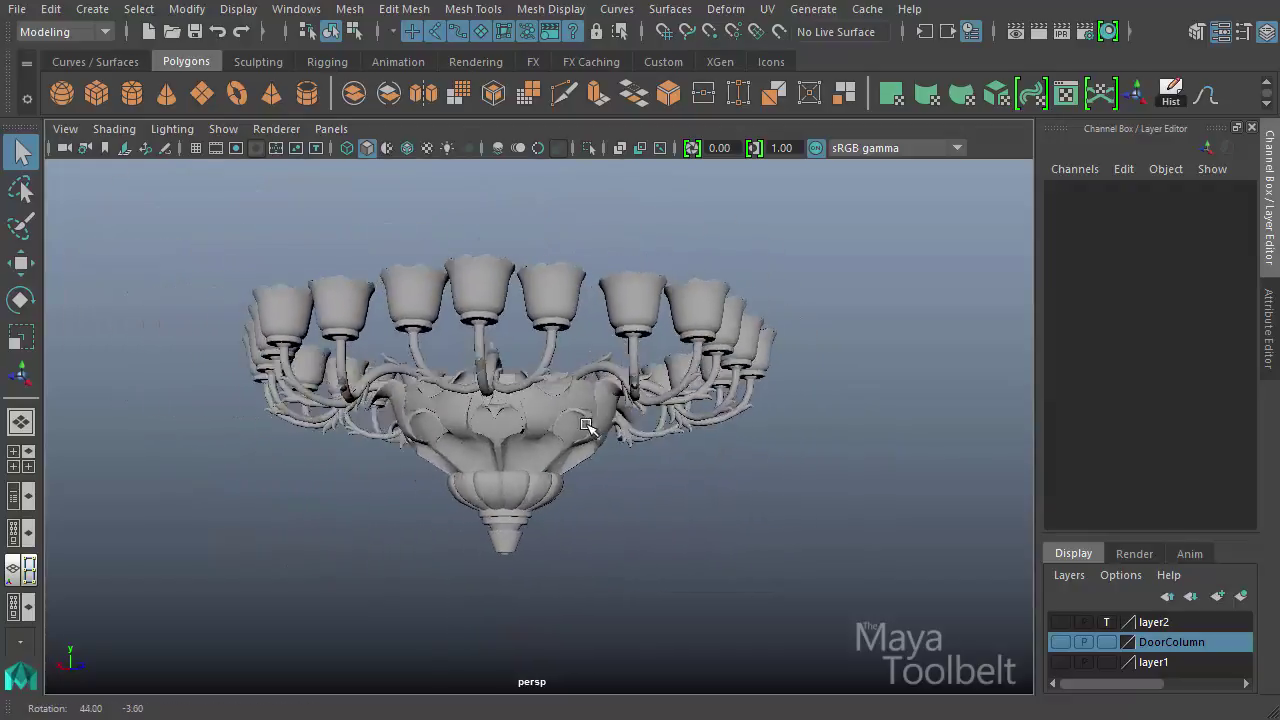
pyautogui.keyDown('alt'); pyautogui.moveTo(587, 425); pyautogui.dragTo(774, 434); pyautogui.keyUp('alt')
pyautogui.keyDown('alt'); pyautogui.moveTo(774, 434); pyautogui.dragTo(742, 432, button='right'); pyautogui.keyUp('alt')
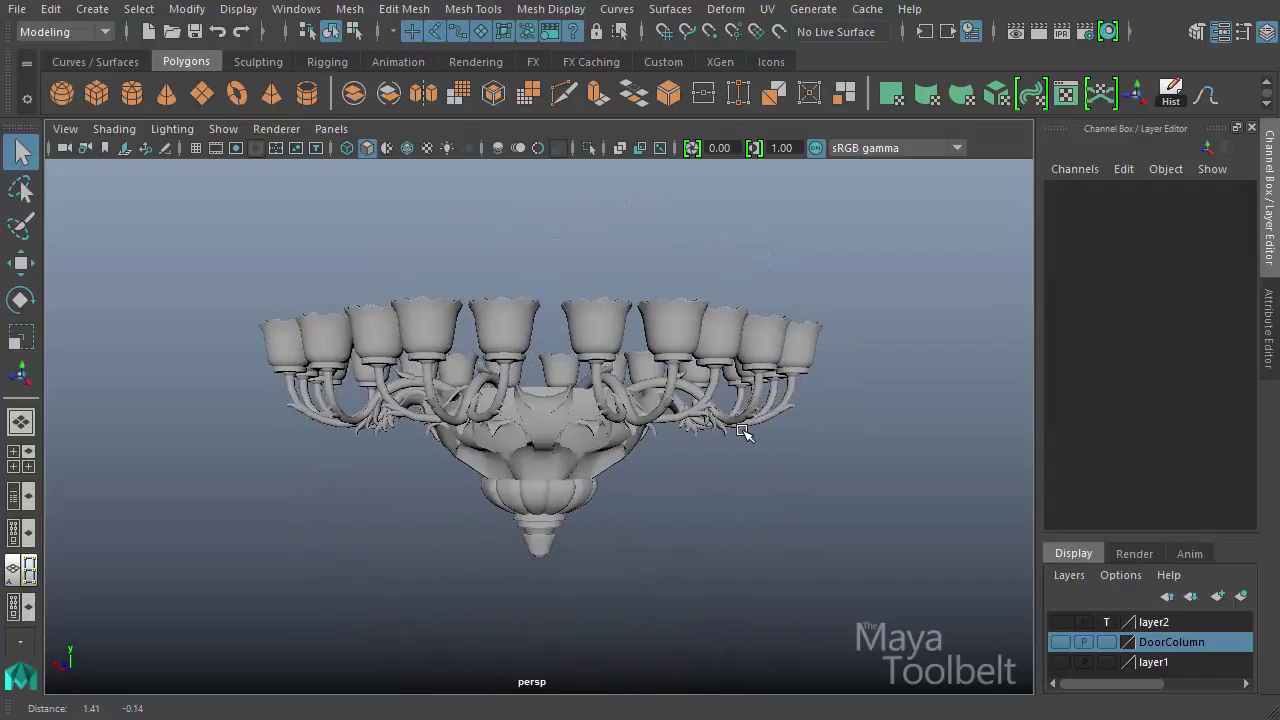
pyautogui.keyDown('alt'); pyautogui.moveTo(742, 432); pyautogui.dragTo(716, 439, button='middle'); pyautogui.keyUp('alt')
pyautogui.keyDown('alt'); pyautogui.moveTo(716, 439); pyautogui.dragTo(748, 450, button='right'); pyautogui.keyUp('alt')
pyautogui.keyDown('alt'); pyautogui.moveTo(748, 447); pyautogui.dragTo(754, 442, button='middle'); pyautogui.keyUp('alt')
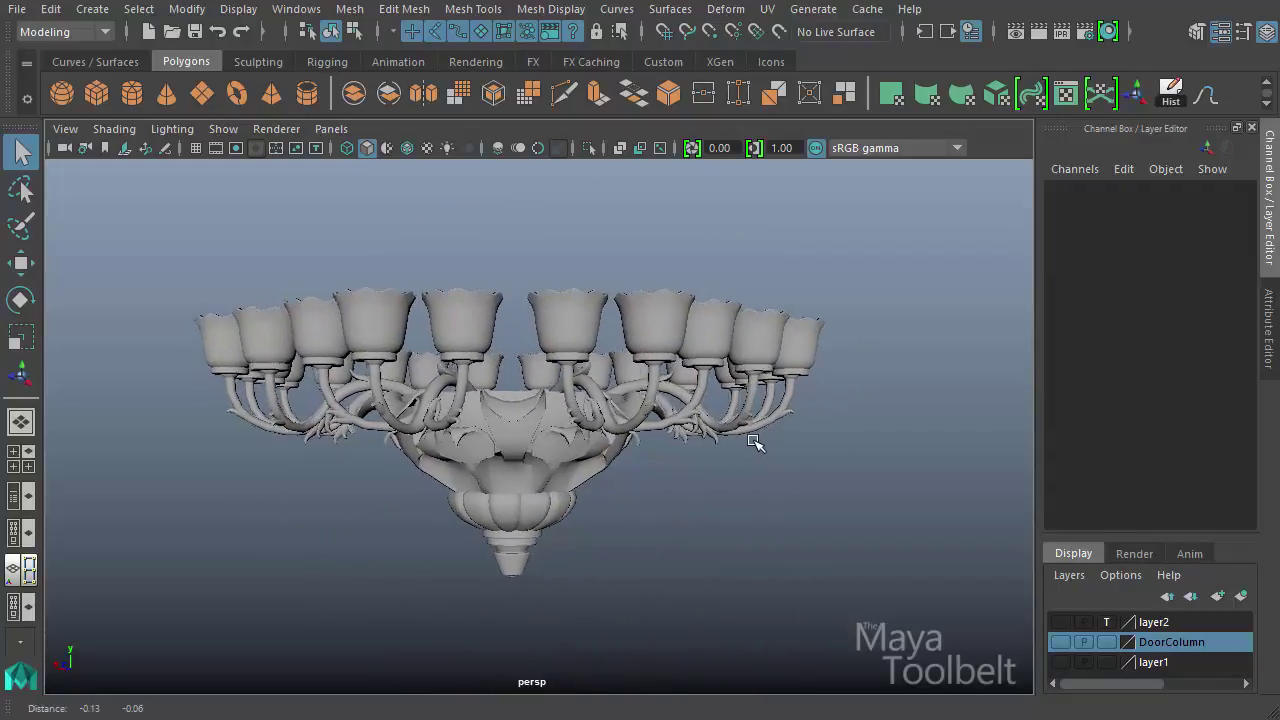
pyautogui.keyDown('alt'); pyautogui.moveTo(754, 442); pyautogui.dragTo(628, 428); pyautogui.keyUp('alt')
# Select the leafed bowl, examine its open interior and the ring of arms from above, and deselect it
pyautogui.click(534, 399)
pyautogui.keyDown('alt'); pyautogui.moveTo(534, 399); pyautogui.dragTo(636, 440); pyautogui.keyUp('alt')
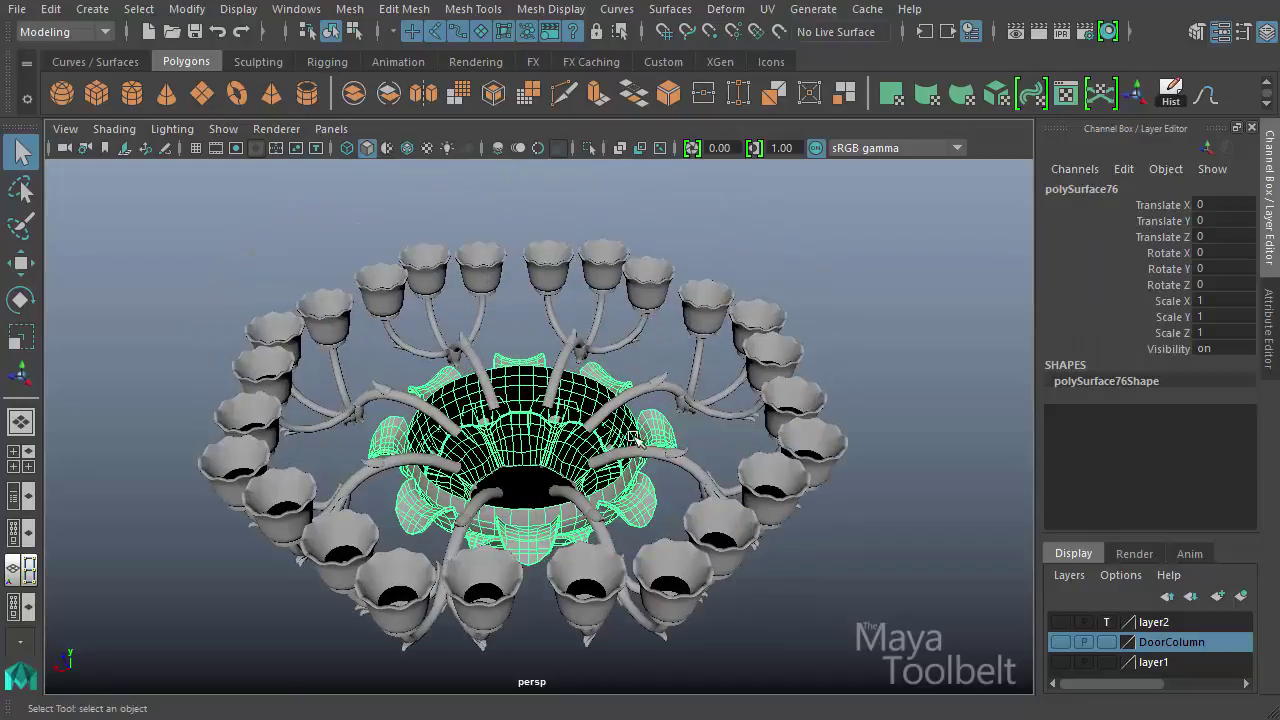
pyautogui.keyDown('alt'); pyautogui.moveTo(527, 289); pyautogui.dragTo(370, 249); pyautogui.keyUp('alt')
pyautogui.keyDown('alt'); pyautogui.moveTo(659, 331); pyautogui.dragTo(720, 305); pyautogui.keyUp('alt')
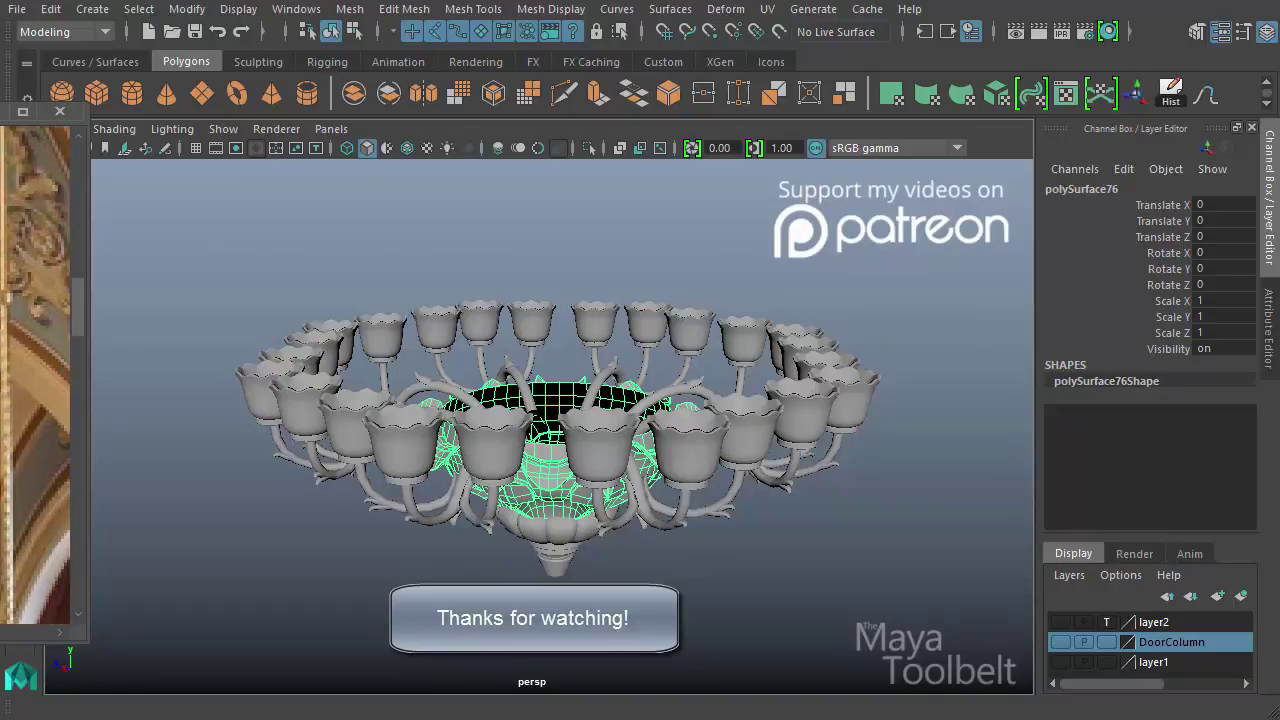
pyautogui.click(617, 240)
pyautogui.keyDown('alt'); pyautogui.moveTo(617, 240); pyautogui.dragTo(676, 385); pyautogui.keyUp('alt')
pyautogui.keyDown('alt'); pyautogui.moveTo(677, 430); pyautogui.dragTo(657, 434); pyautogui.keyUp('alt')
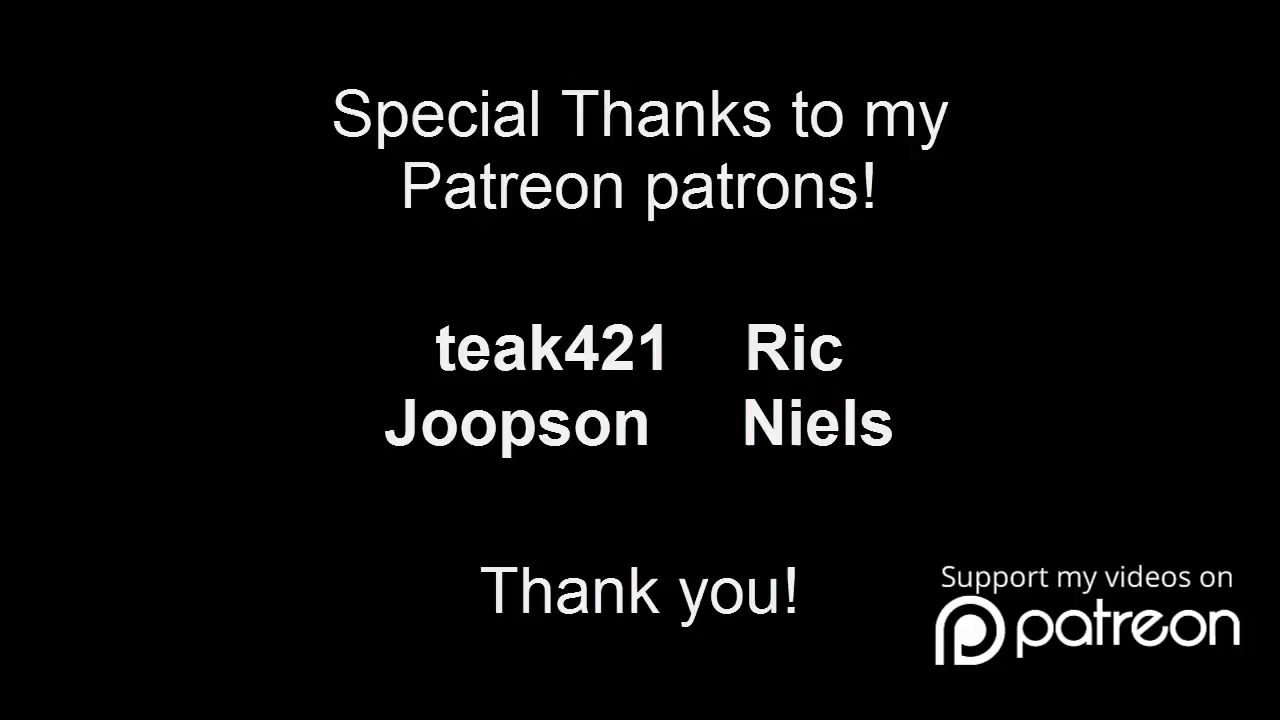